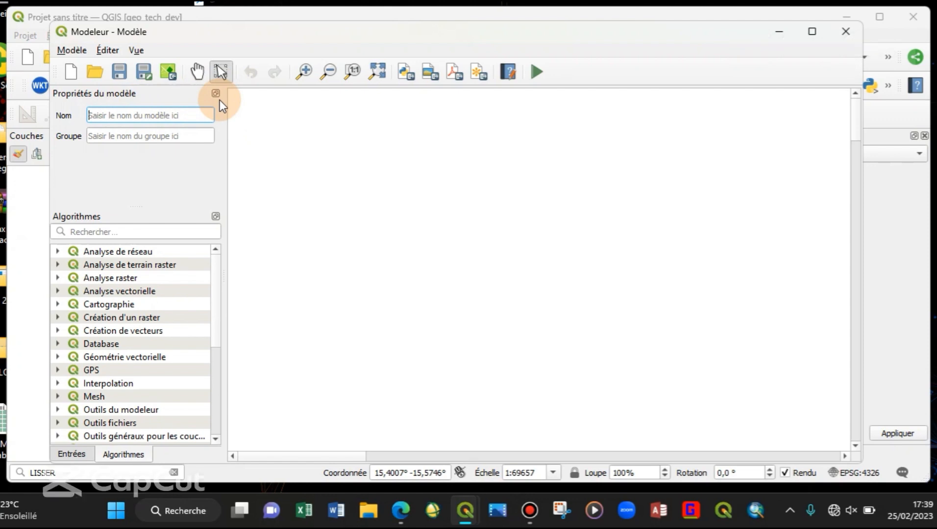
Step: Name the new model "Catchment and river generator"
type("Catch")
type("m")
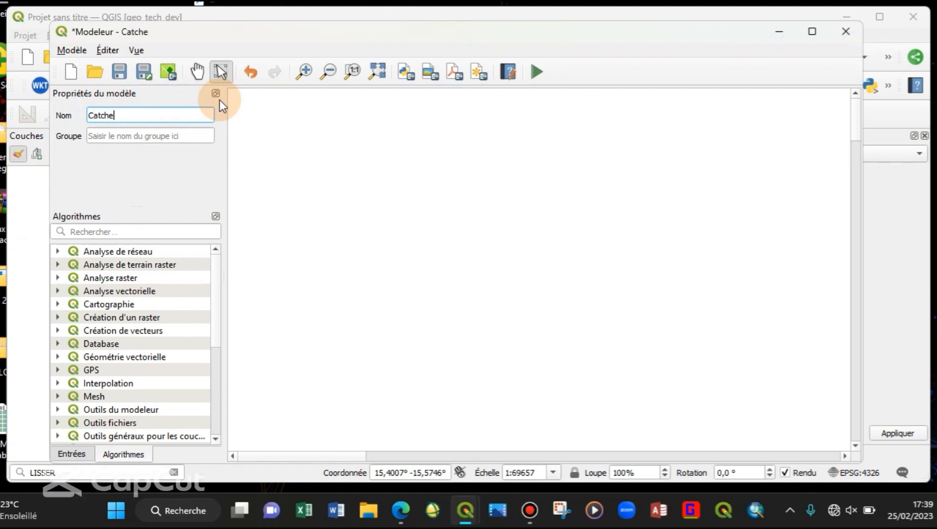
key("BackSpace")
type("ment and river generatro")
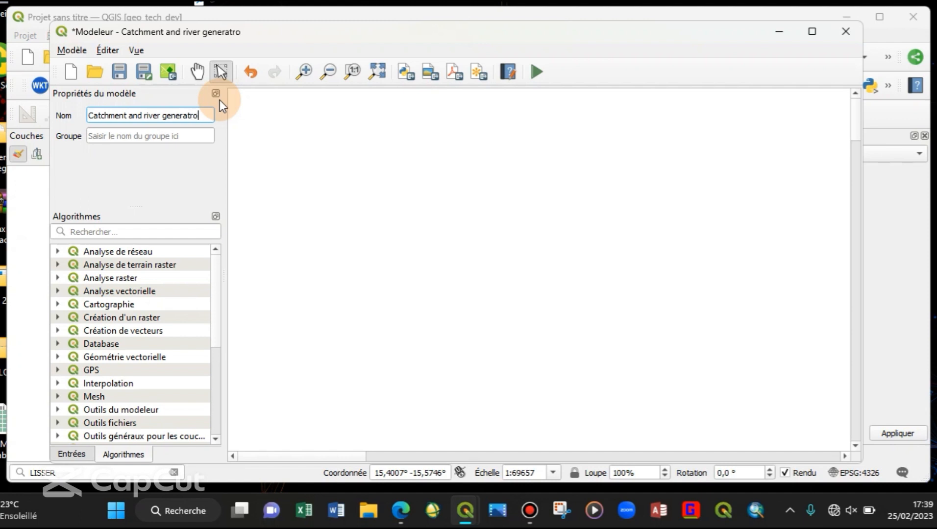
key("BackSpace")
key("BackSpace")
type("or")
Step: Set the model's group to "Catchment models"
left_click(137, 136)
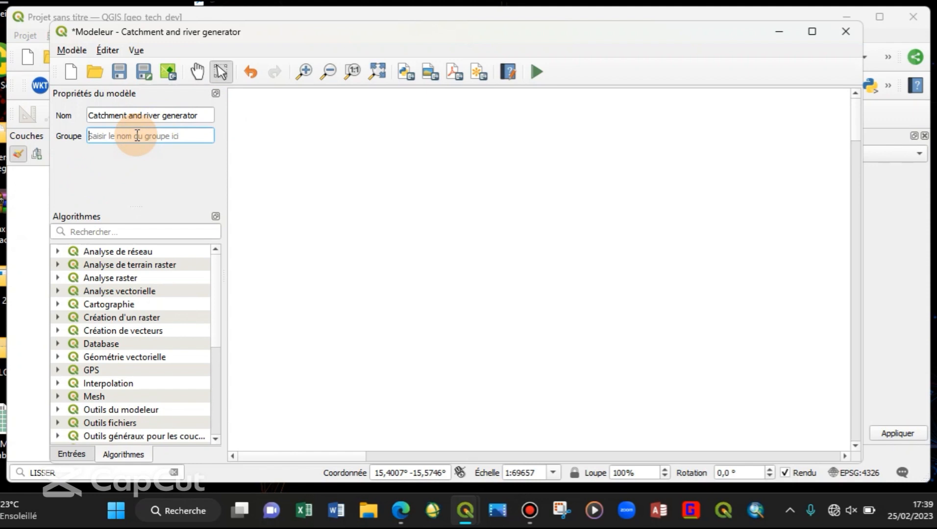
type("Catchment")
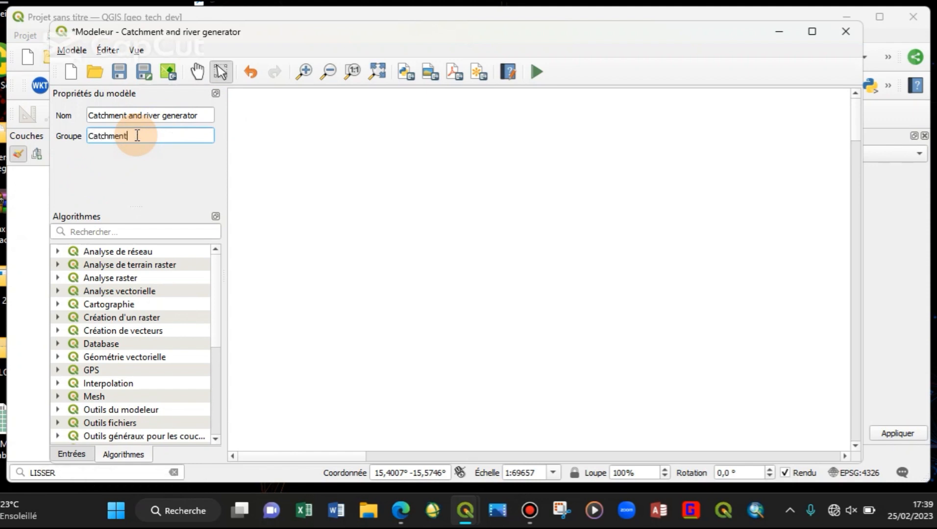
type(" modelqs")
key("BackSpace")
key("BackSpace")
key("BackSpace")
type("ld")
key("BackSpace")
type("s")
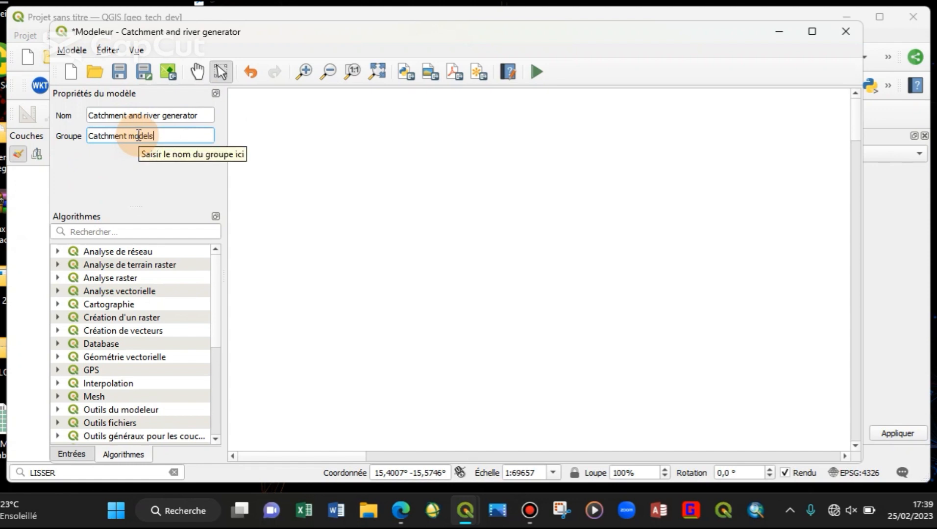
left_click(181, 172)
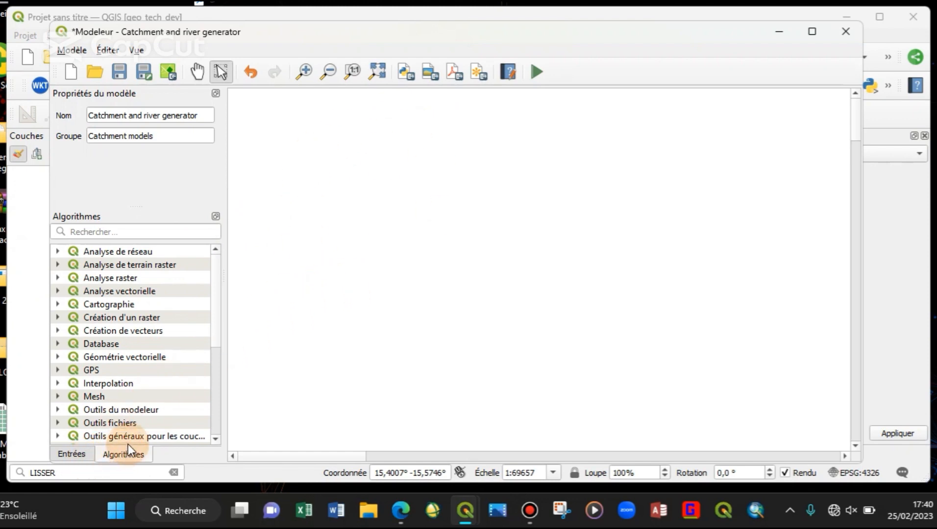
Step: Search the algorithms for "opento" to check for the OpenTopography DEM downloader, and clear the search
left_click(166, 232)
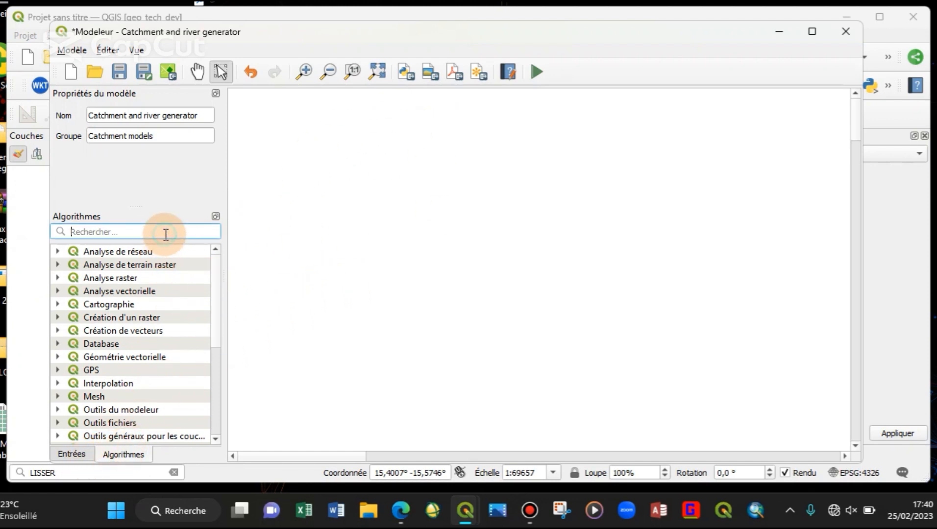
type("opentot")
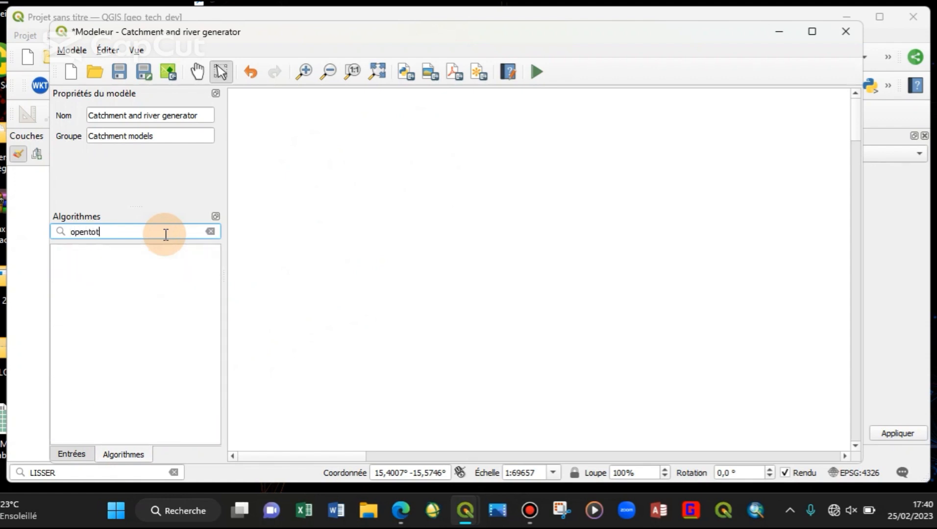
key("BackSpace")
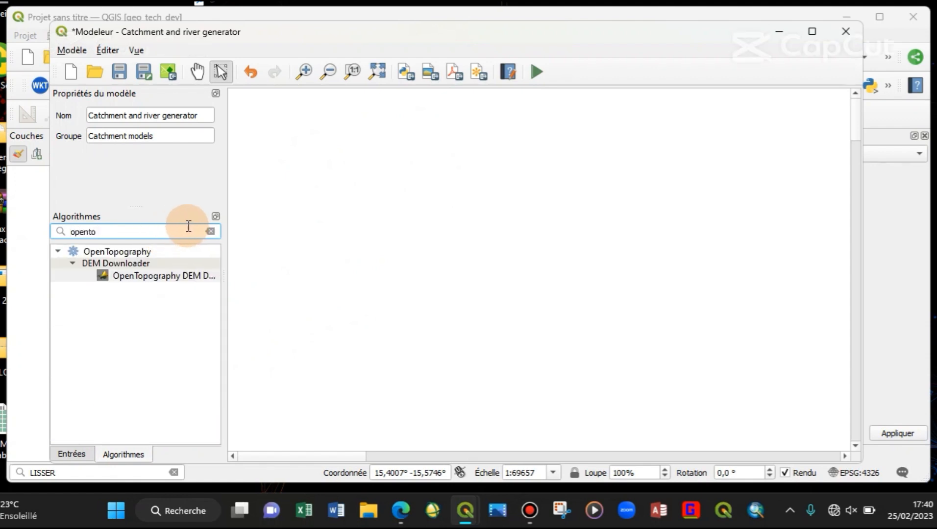
left_click(212, 232)
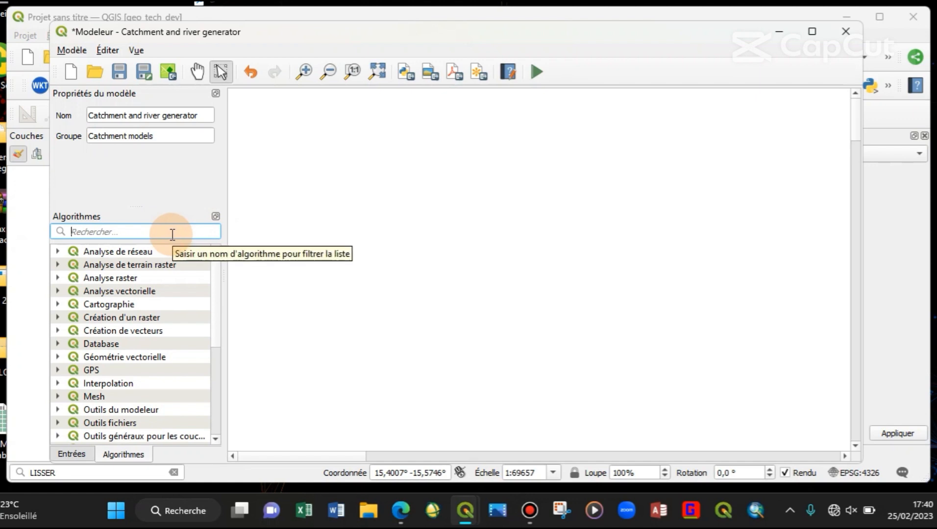
Step: Add the GDAL "Construire un raster virtuel" algorithm to the model, with its input layers taken from a model input
type("virtuel")
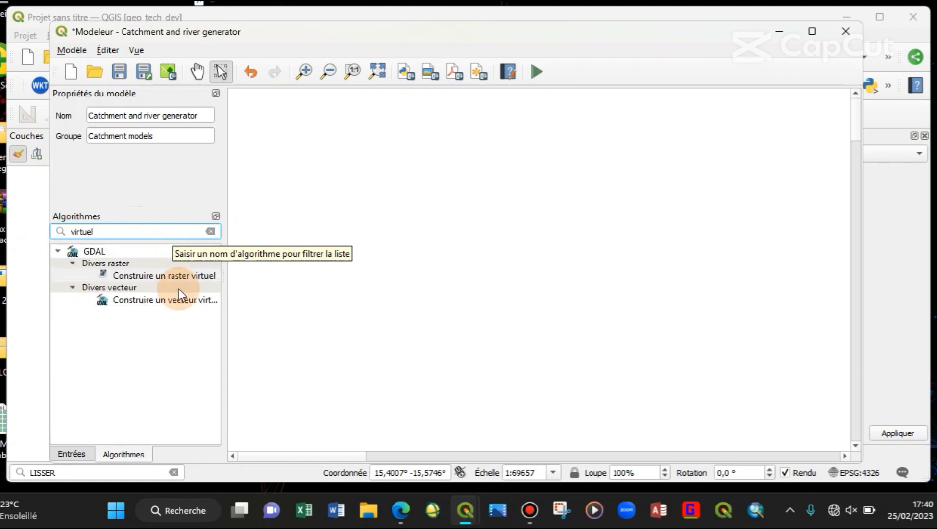
left_click_drag(188, 275, 341, 138)
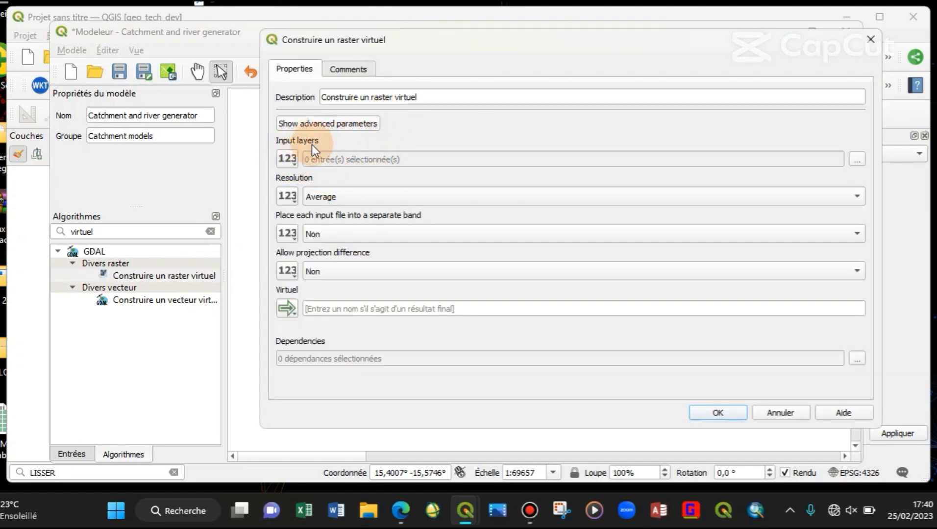
left_click(288, 158)
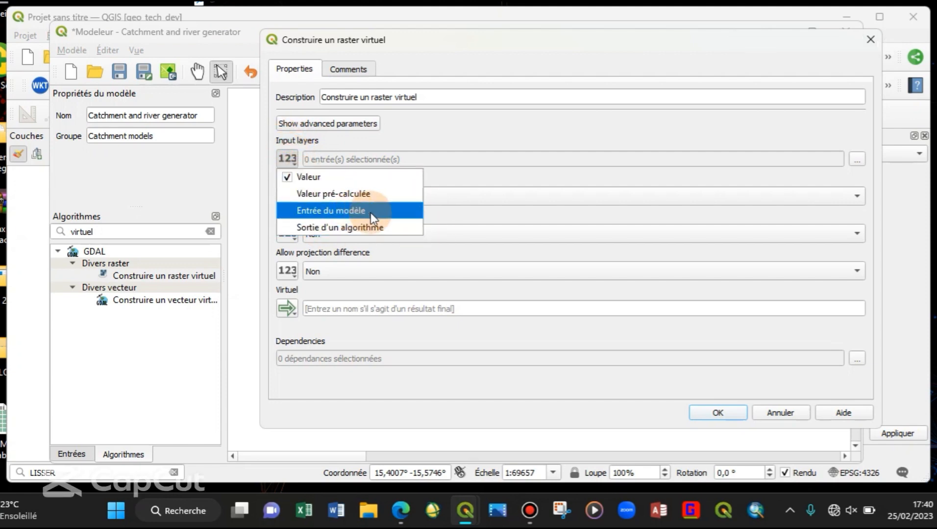
left_click(339, 210)
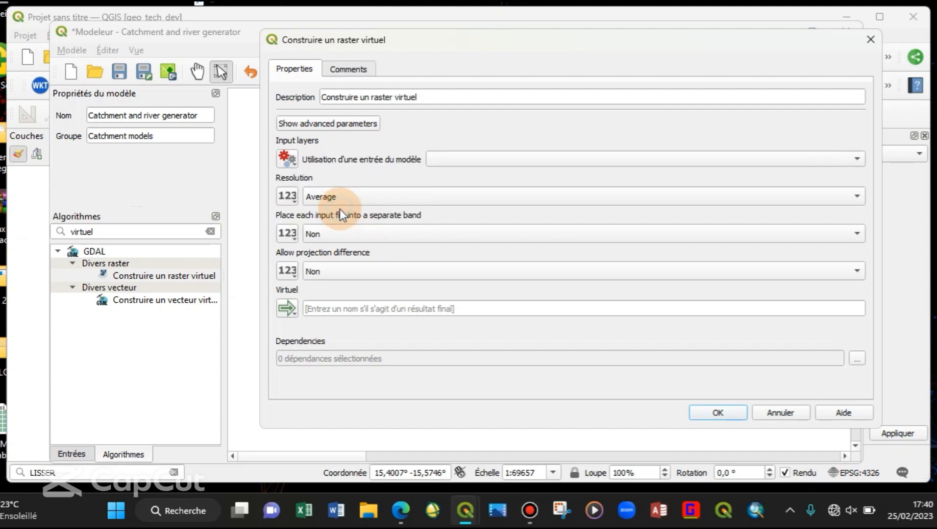
left_click(724, 414)
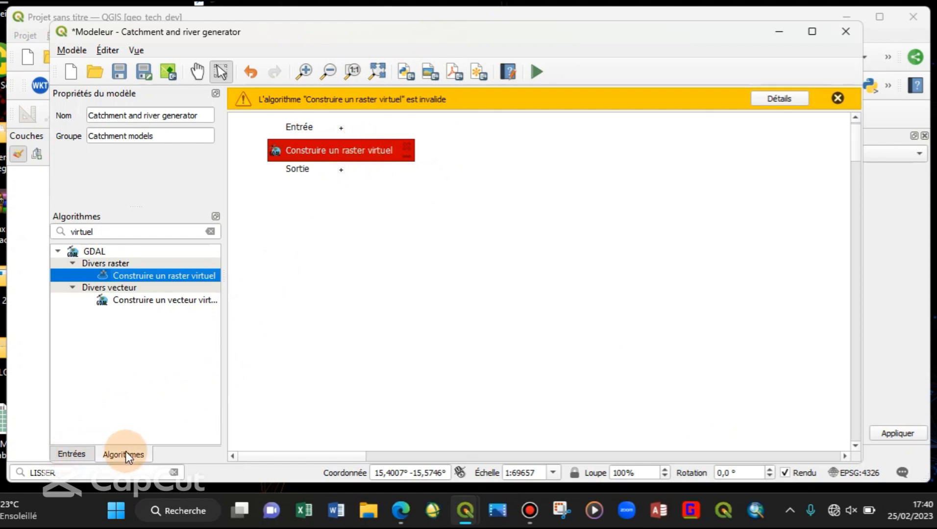
Step: Add a mandatory "Sources multiples" input described as "Mes MNT", with Raster as the allowed layer type
left_click(74, 455)
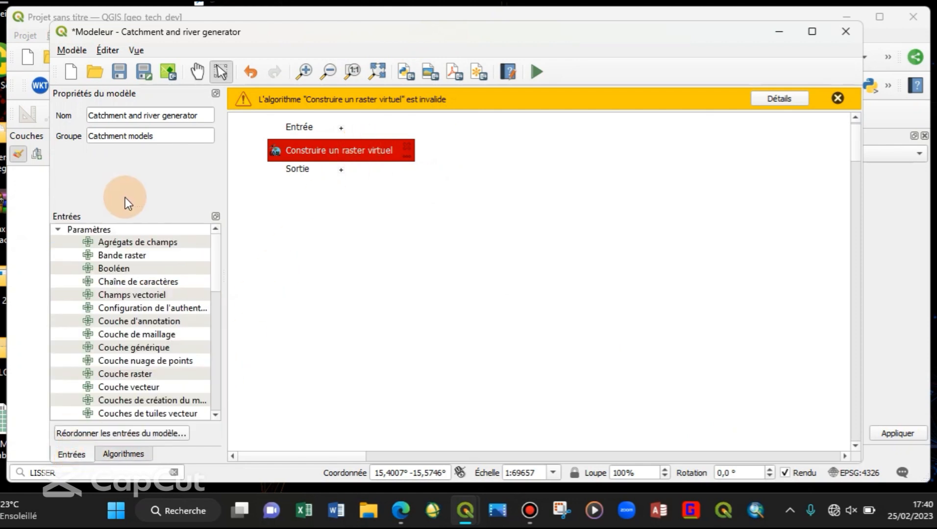
scroll(214, 268, "down", 2)
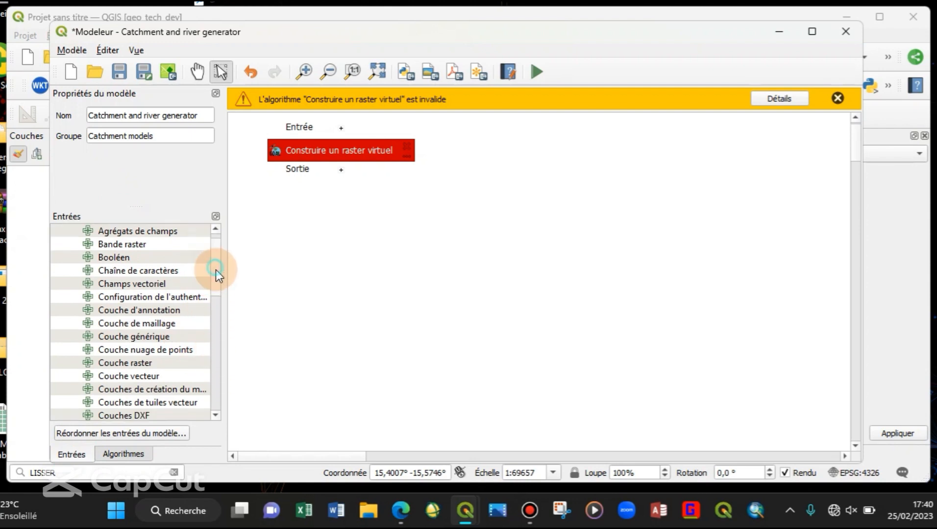
left_click(216, 335)
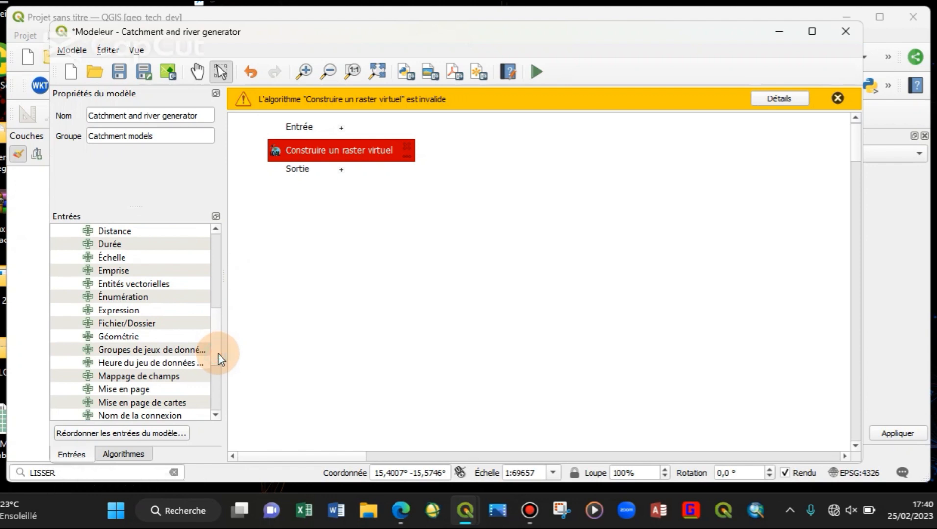
left_click(216, 375)
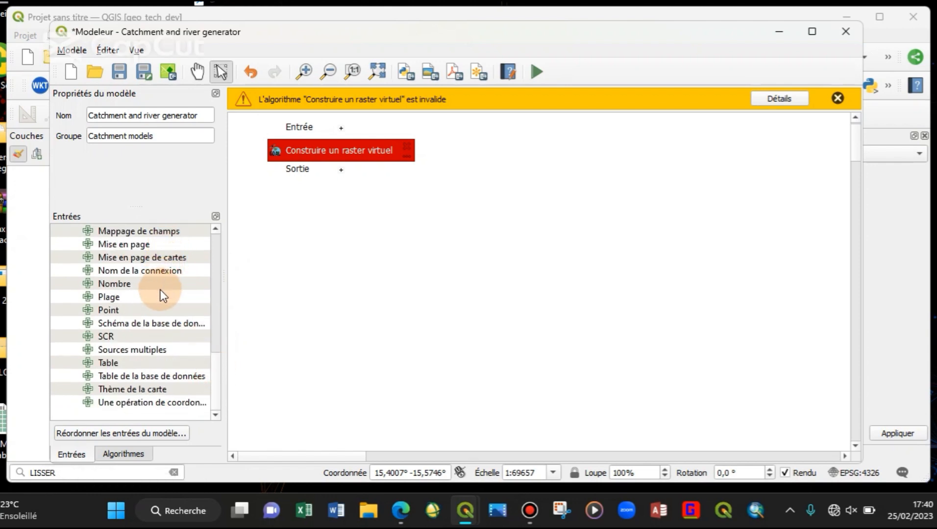
left_click_drag(156, 350, 476, 130)
left_click(527, 183)
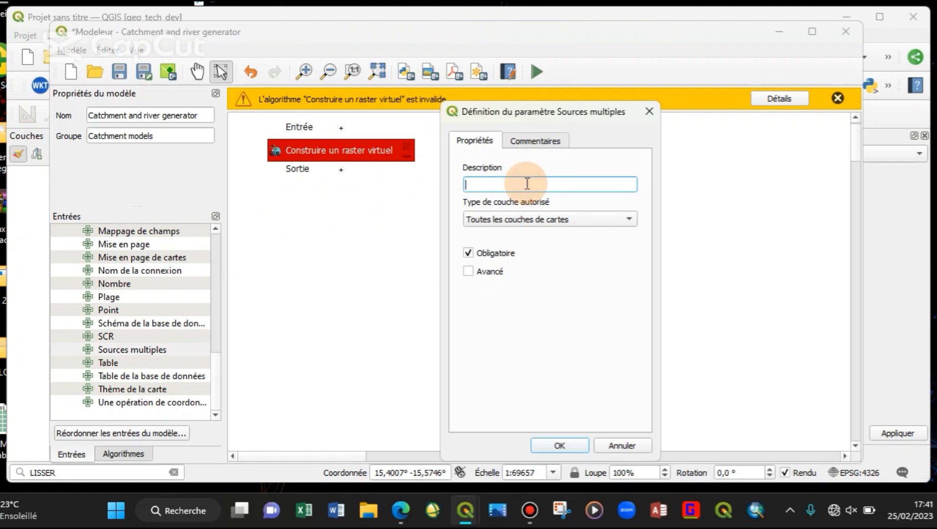
type("Mes MNT")
left_click(534, 216)
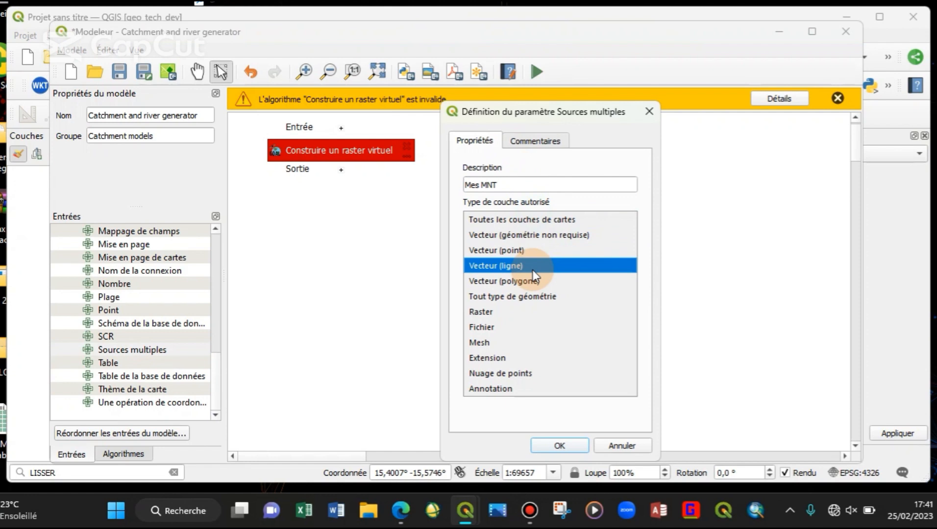
left_click(505, 311)
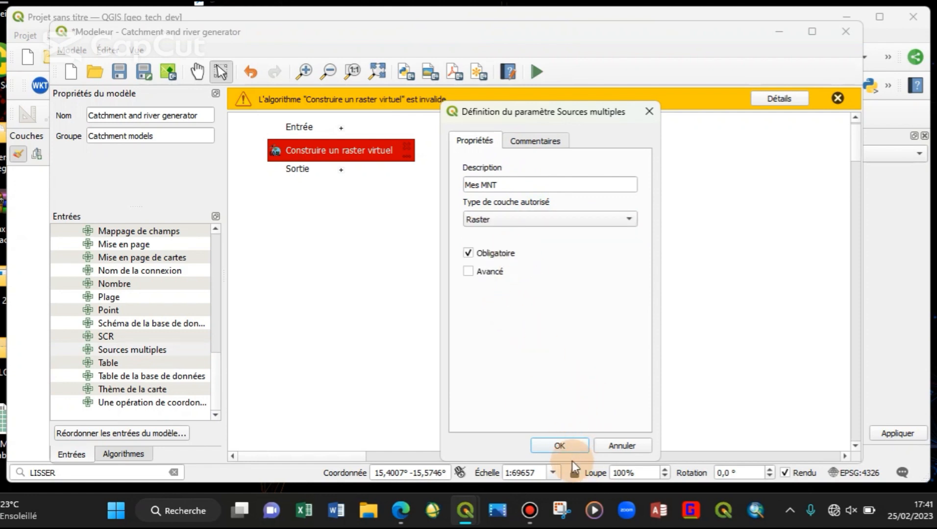
left_click(568, 446)
Step: Arrange the canvas so the "Mes MNT" input sits directly above the "Construire un raster virtuel" algorithm
left_click(342, 165)
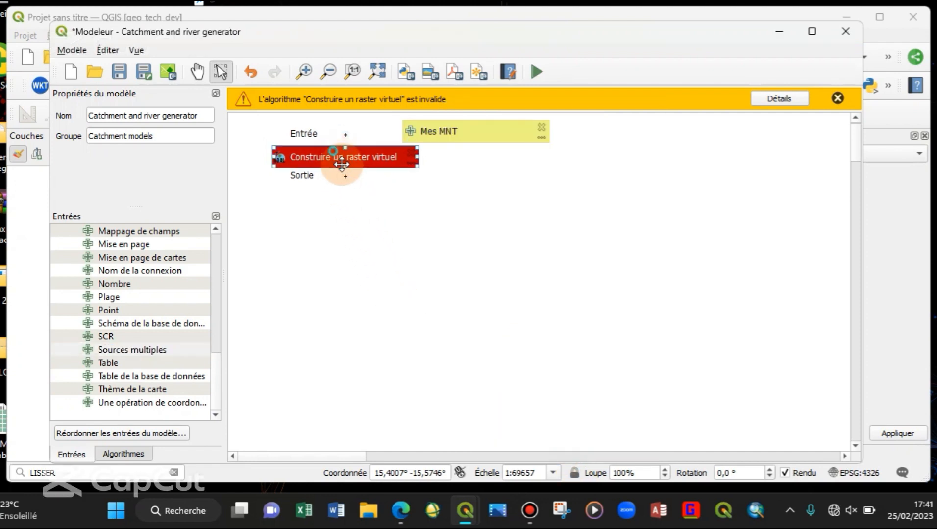
left_click_drag(341, 164, 363, 186)
left_click_drag(473, 123, 367, 126)
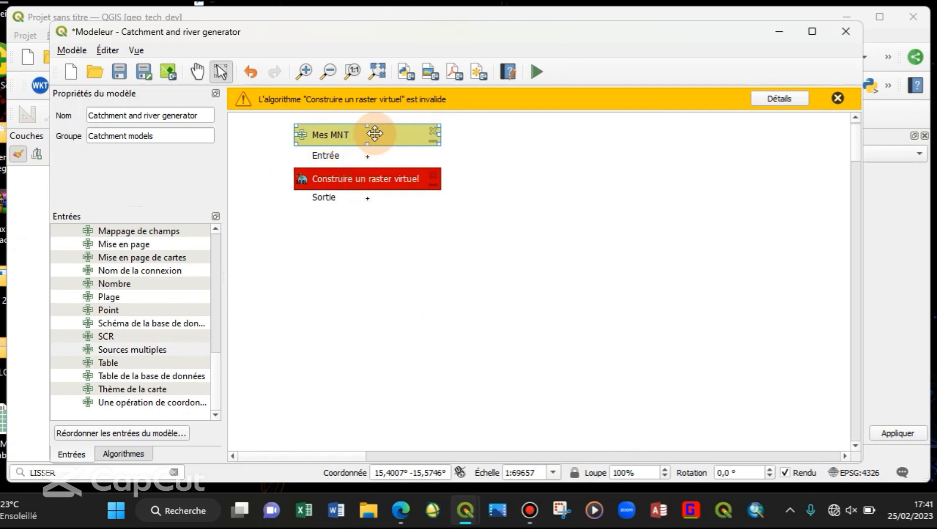
Step: Connect the "Mes MNT" model input as the input layers of "Construire un raster virtuel"
double_click(383, 180)
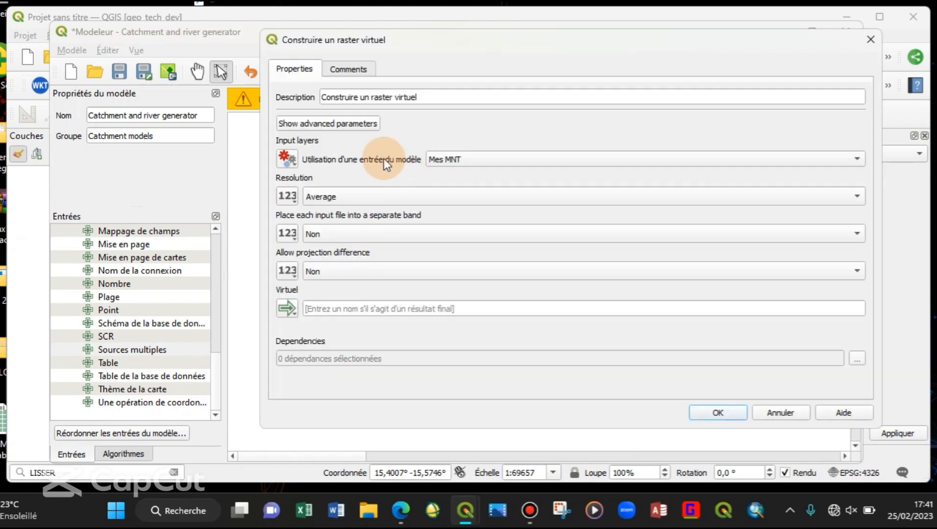
left_click(483, 155)
left_click(481, 157)
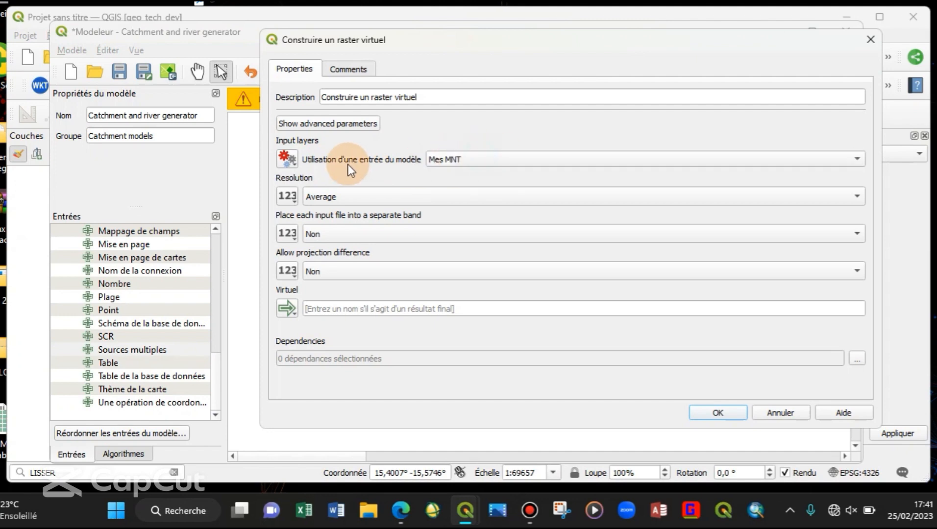
left_click(713, 416)
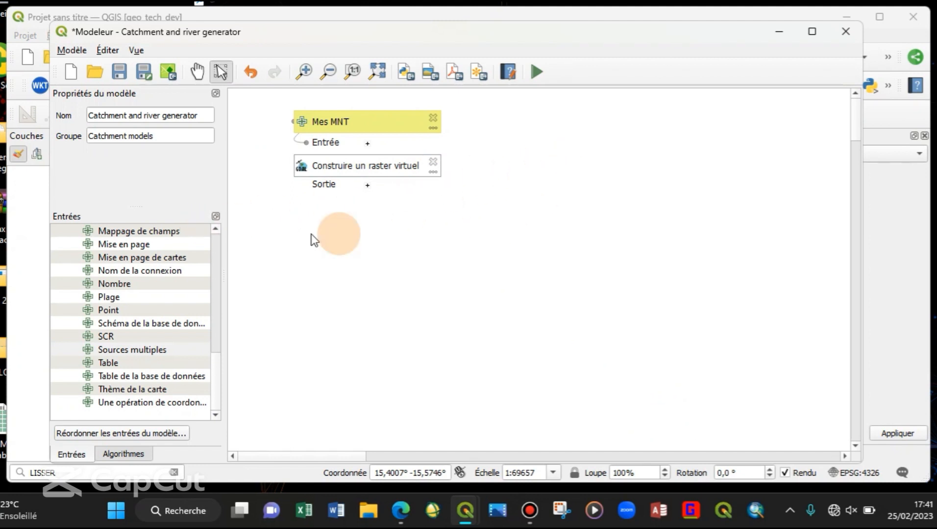
Step: Find the GDAL "Projection (warp)" algorithm by searching for "WARP" and place it on the model canvas
left_click(125, 454)
double_click(135, 233)
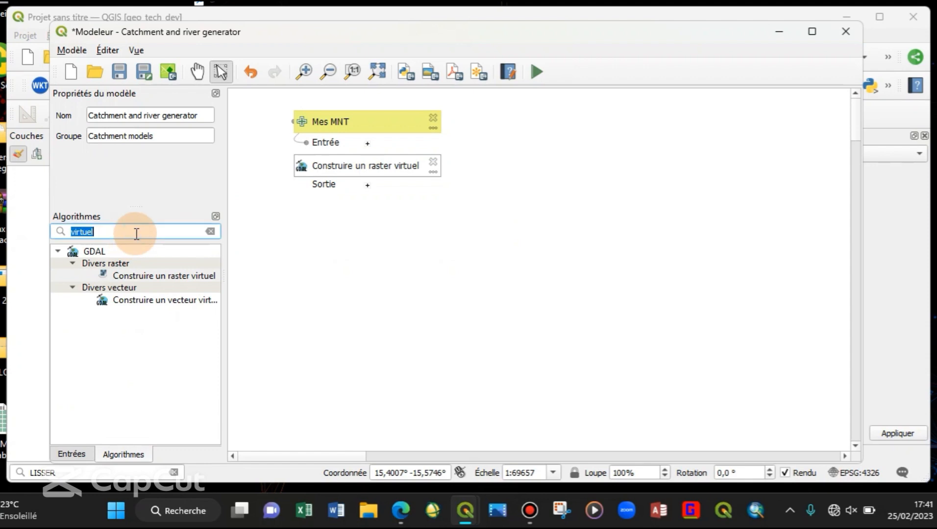
type("WARP")
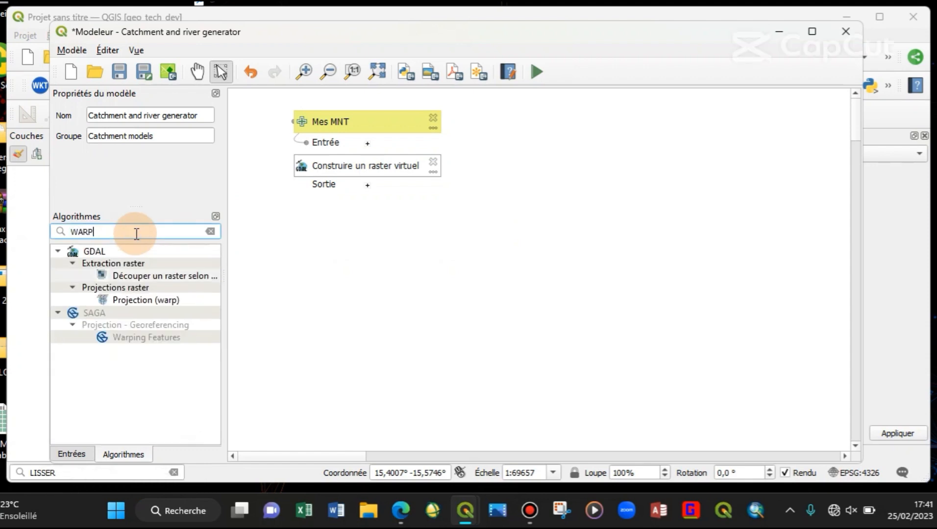
left_click_drag(154, 300, 538, 164)
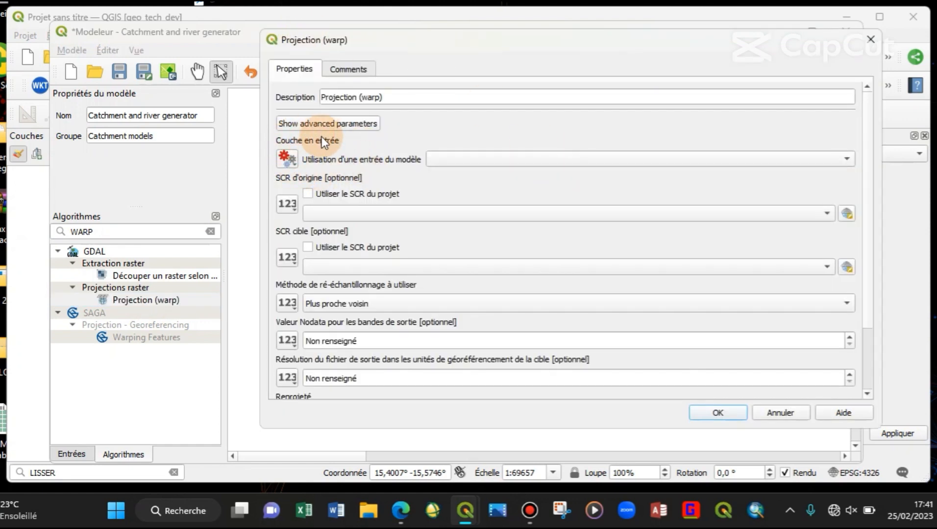
Step: Set the input layer of "Projection (warp)" to the "Virtuel" output of the algorithm "Construire un raster virtuel"
left_click(291, 162)
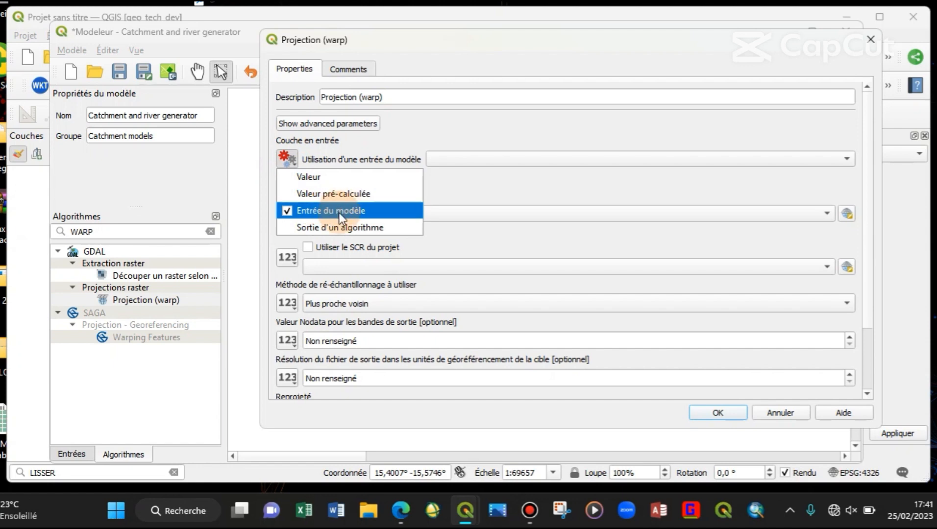
left_click(333, 227)
left_click(481, 158)
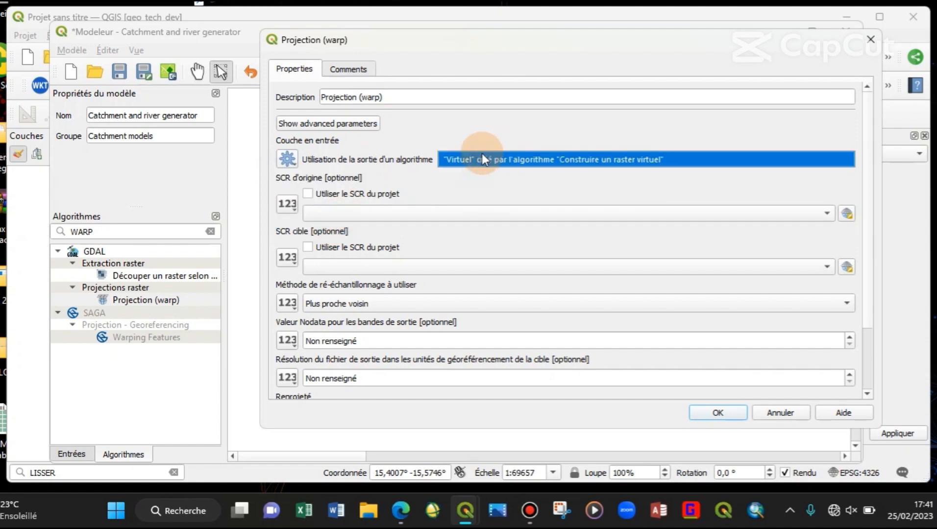
left_click(486, 190)
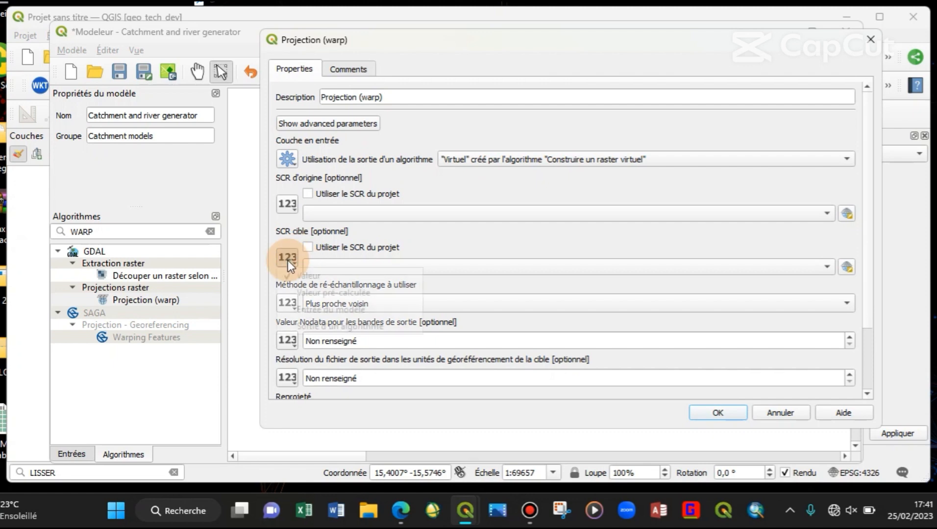
Step: Make the target CRS of "Projection (warp)" come from a model input and accept the algorithm's settings
left_click(287, 260)
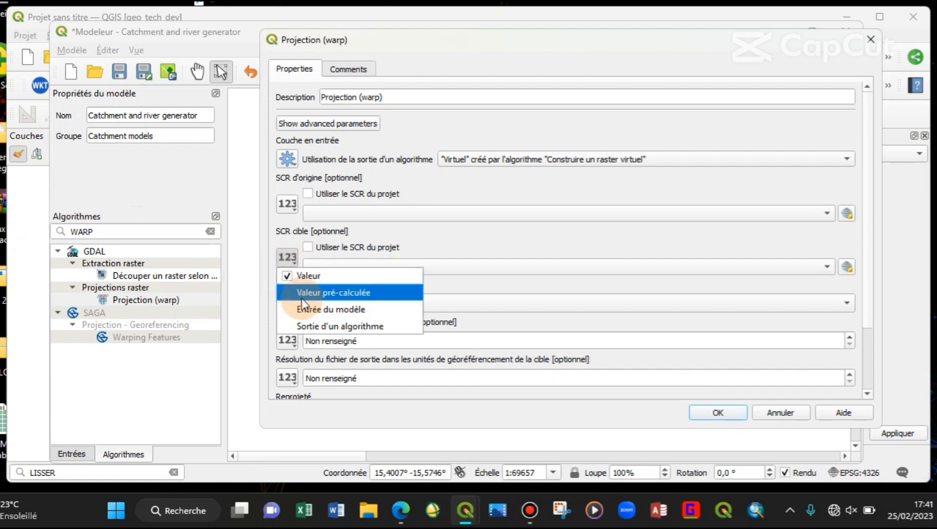
left_click(369, 309)
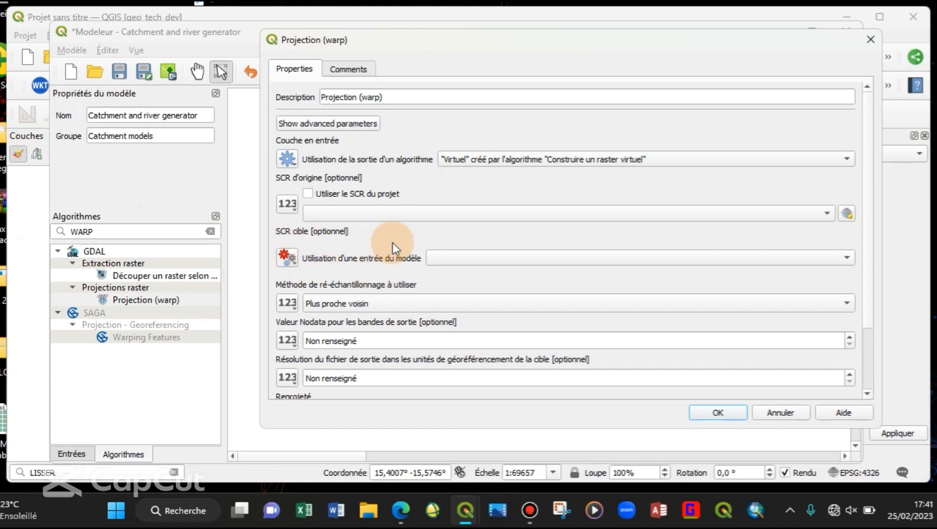
scroll(873, 323, "down", 2)
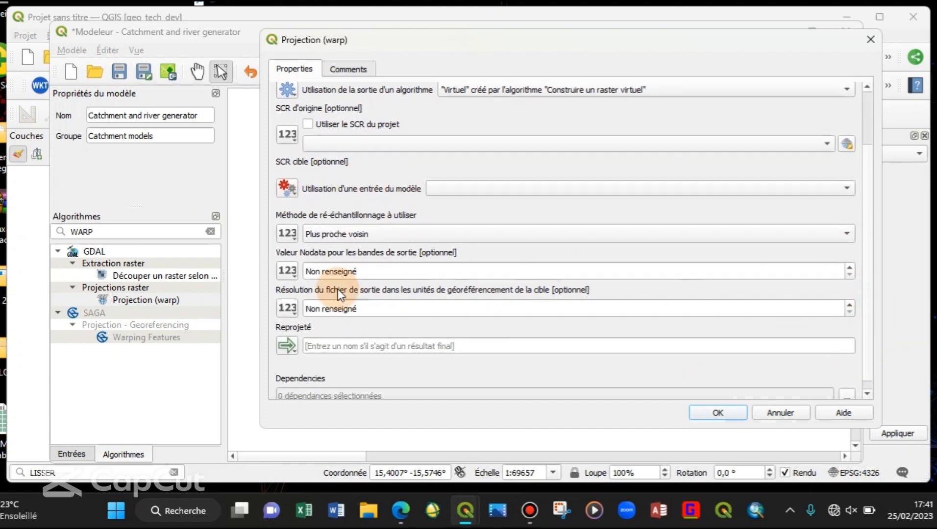
left_click(718, 413)
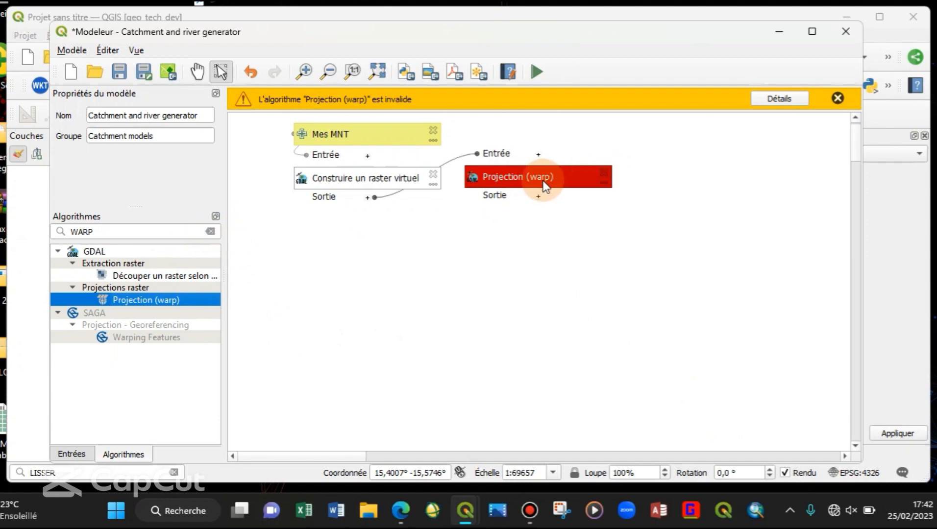
Step: Add an SCR input to the model near "Projection (warp)" and describe it as "SCR Cible"
left_click(78, 454)
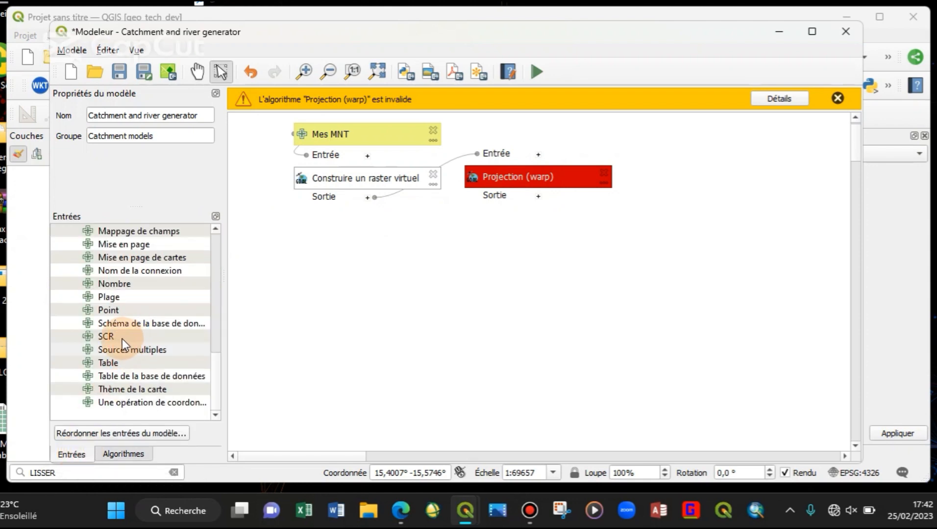
left_click_drag(120, 339, 505, 128)
left_click(530, 183)
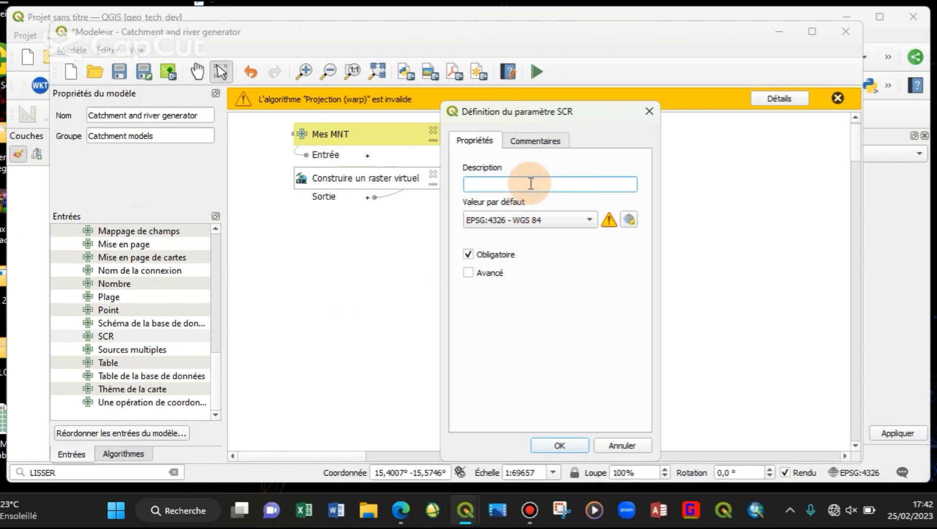
type("SCR Cibel")
key("BackSpace")
key("BackSpace")
type("le")
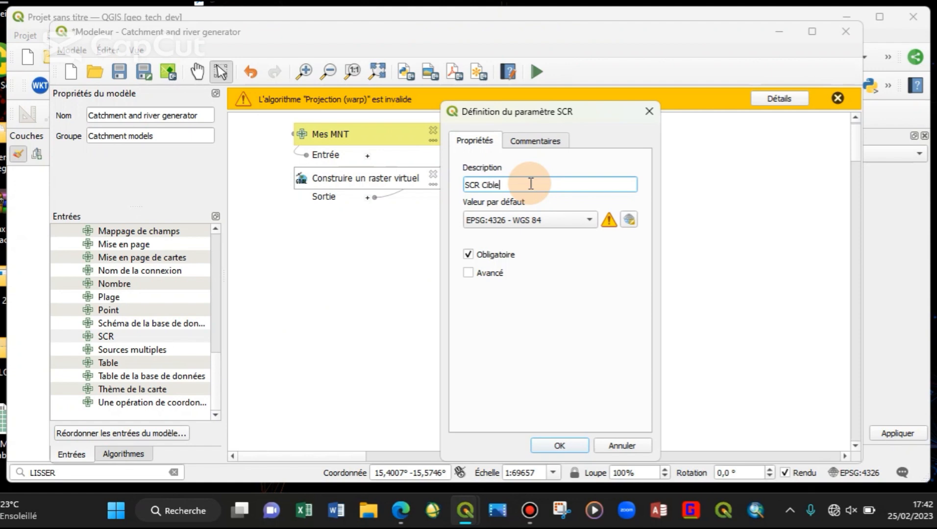
Step: Set the default value of "SCR Cible" to the project CRS, EPSG:4326 - WGS 84, and accept the mandatory input
left_click(539, 225)
left_click(567, 210)
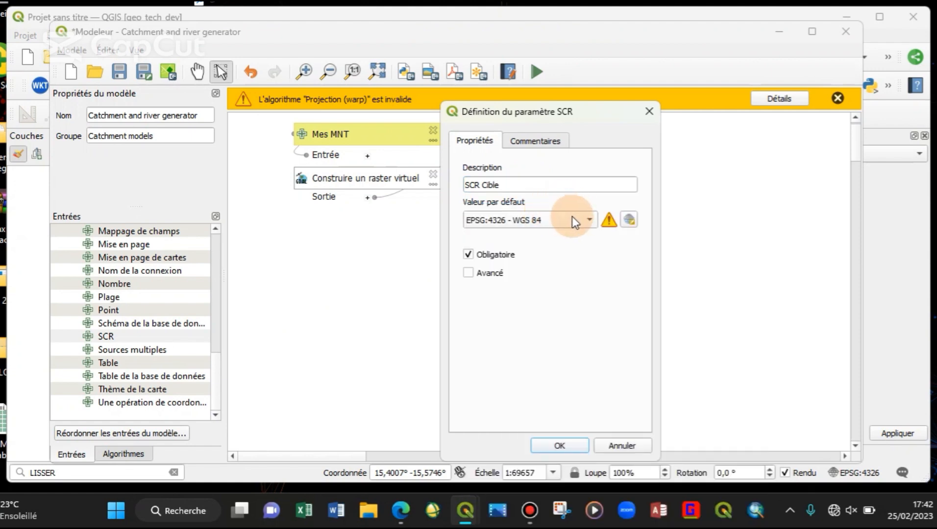
left_click(584, 222)
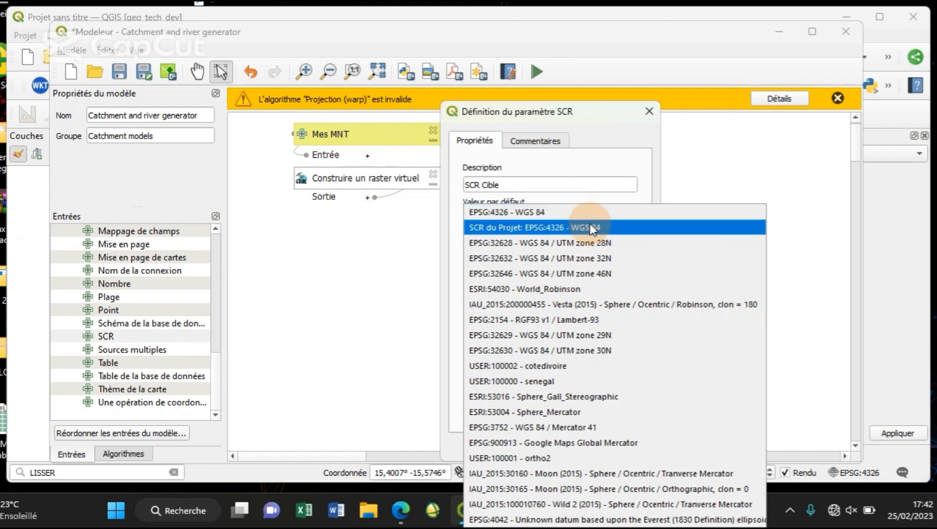
left_click(585, 230)
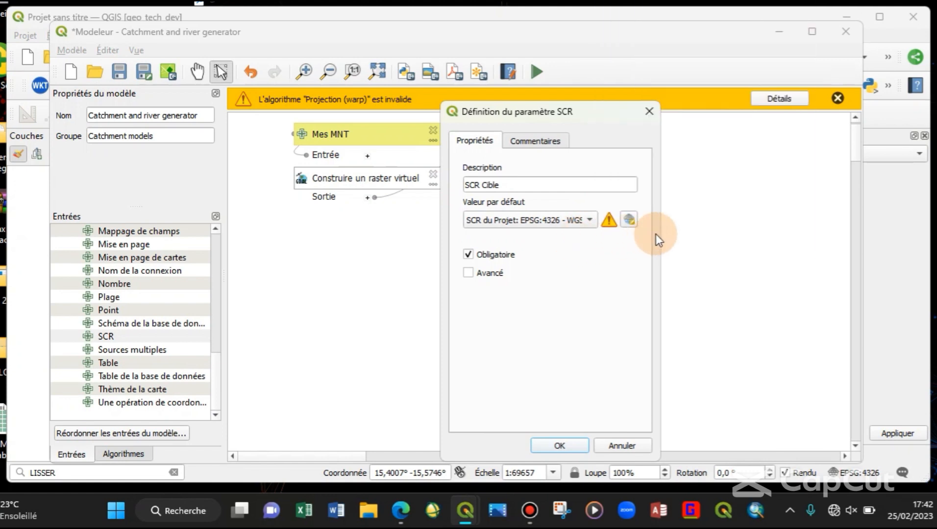
left_click_drag(661, 232, 711, 231)
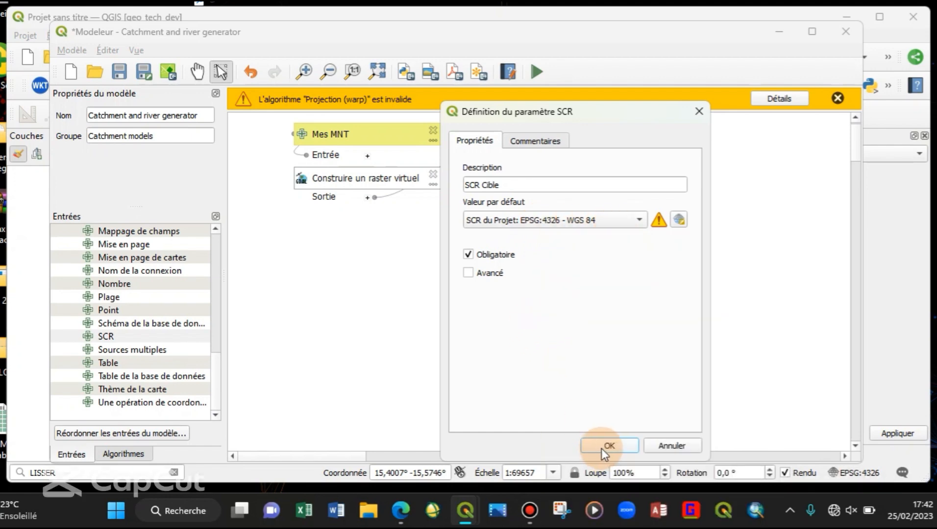
left_click(601, 449)
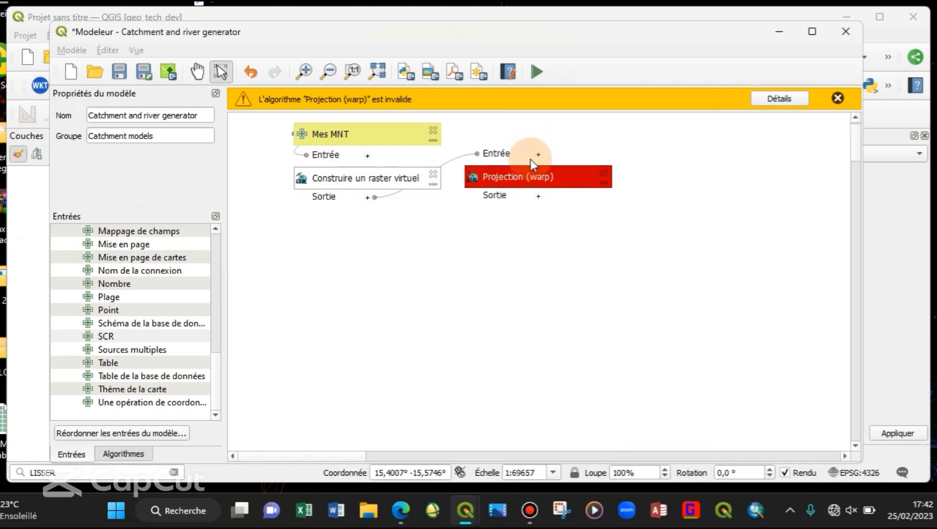
Step: Use "SCR Cible" as the target CRS of "Projection (warp)" and place that input directly above the algorithm
left_click_drag(531, 175, 536, 178)
double_click(536, 178)
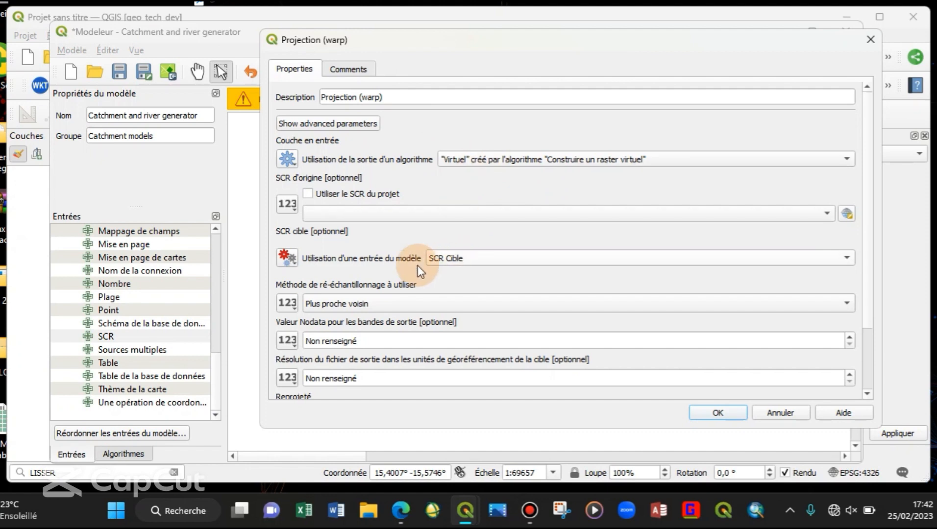
left_click(504, 263)
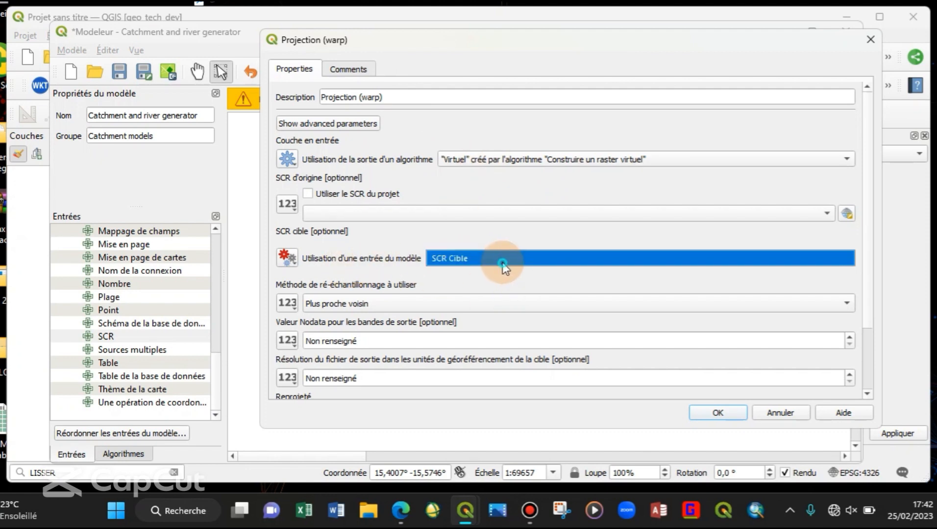
left_click(337, 260)
left_click(715, 412)
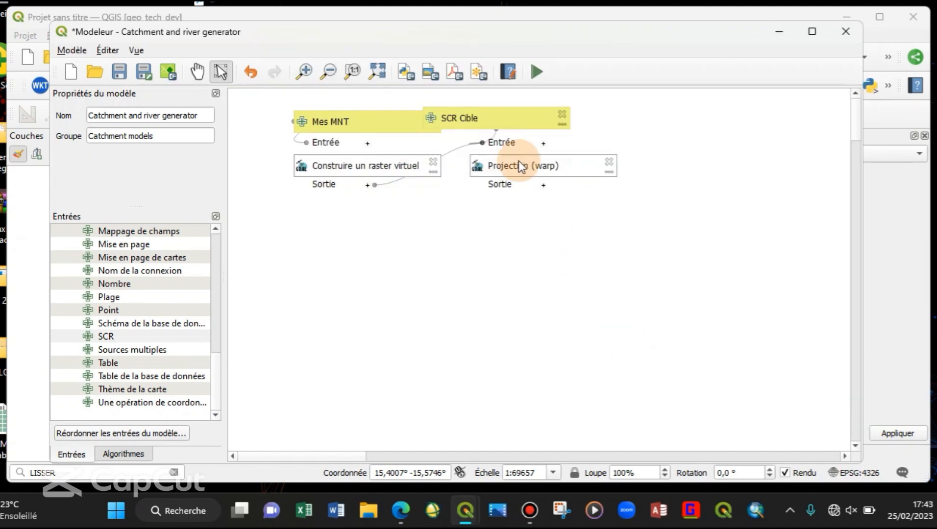
left_click_drag(502, 122, 549, 122)
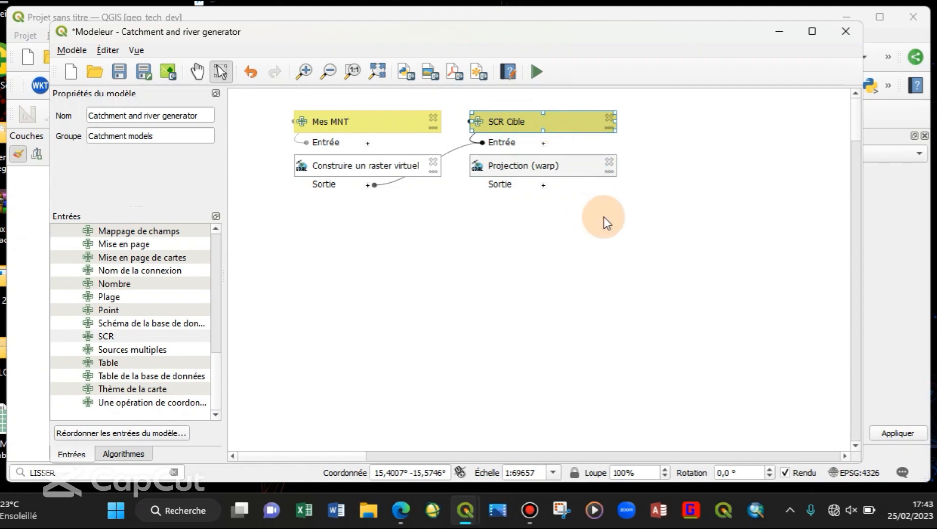
left_click(580, 227)
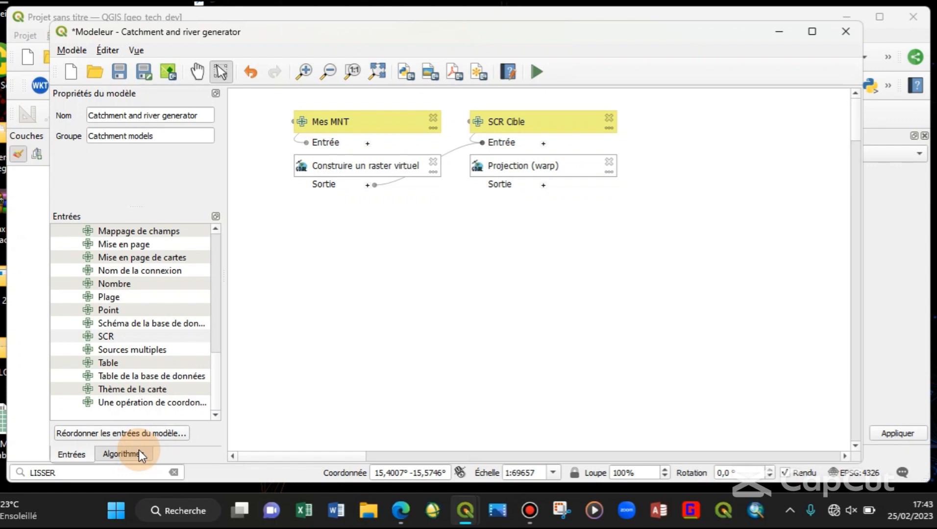
Step: Search the algorithms for "découper emp" and place "Découper un raster selon une emprise" beside "Projection (warp)" on the canvas
left_click(123, 454)
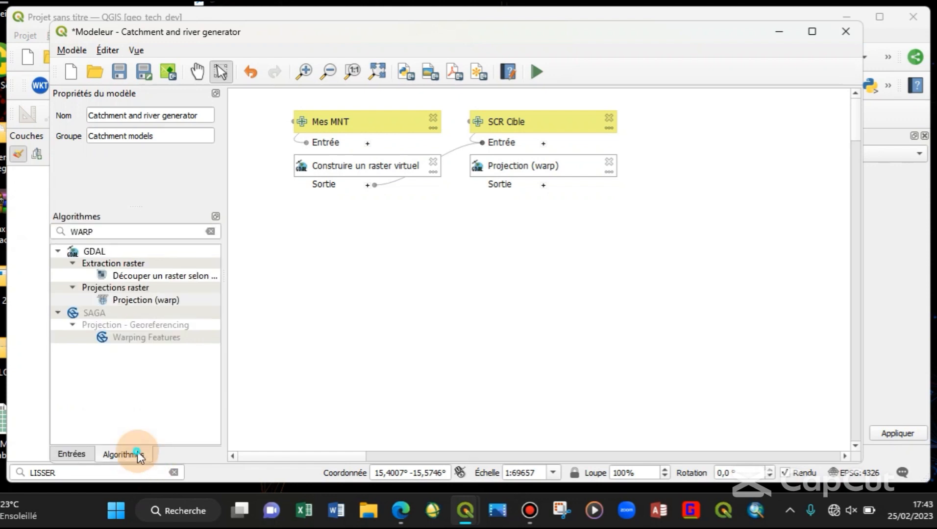
left_click(212, 233)
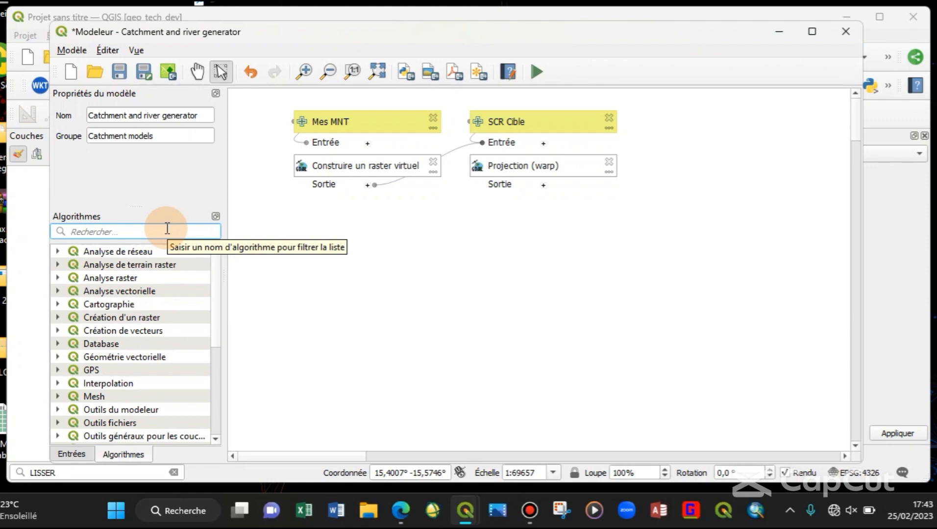
type("d")
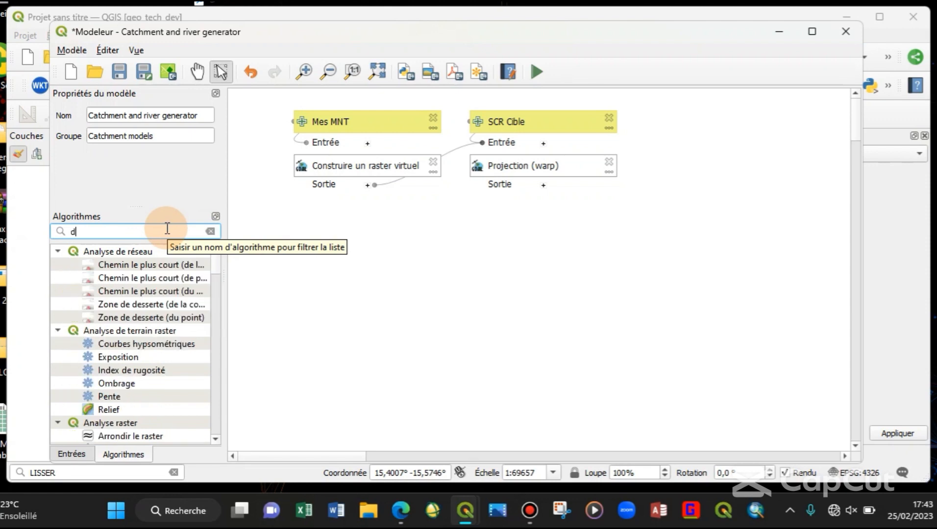
type("écouper emp")
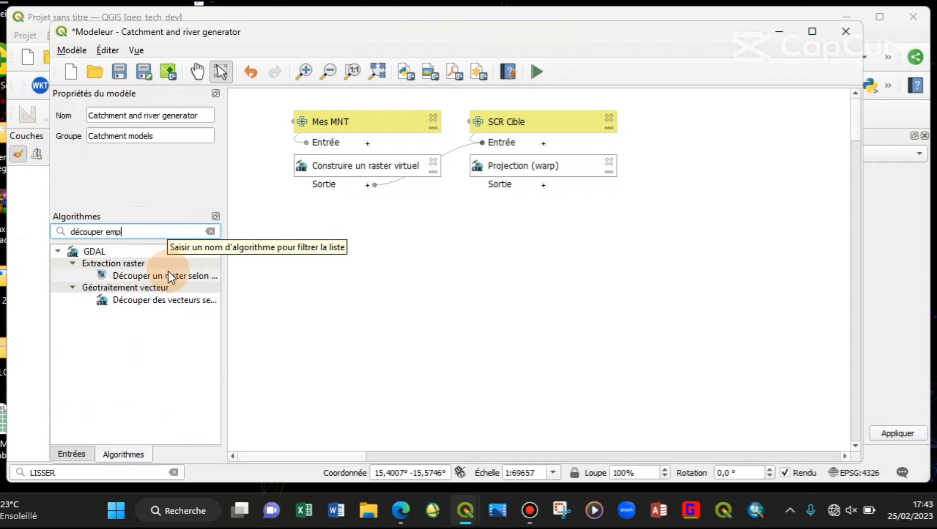
left_click_drag(175, 277, 713, 162)
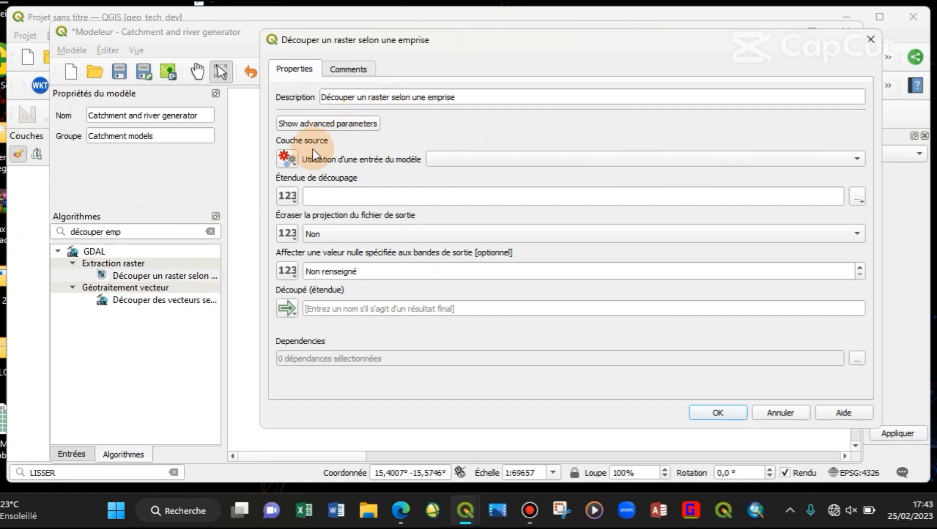
Step: Set the source layer of the raster clipping algorithm to the "Reprojeté" output of "Projection (warp)"
left_click(289, 163)
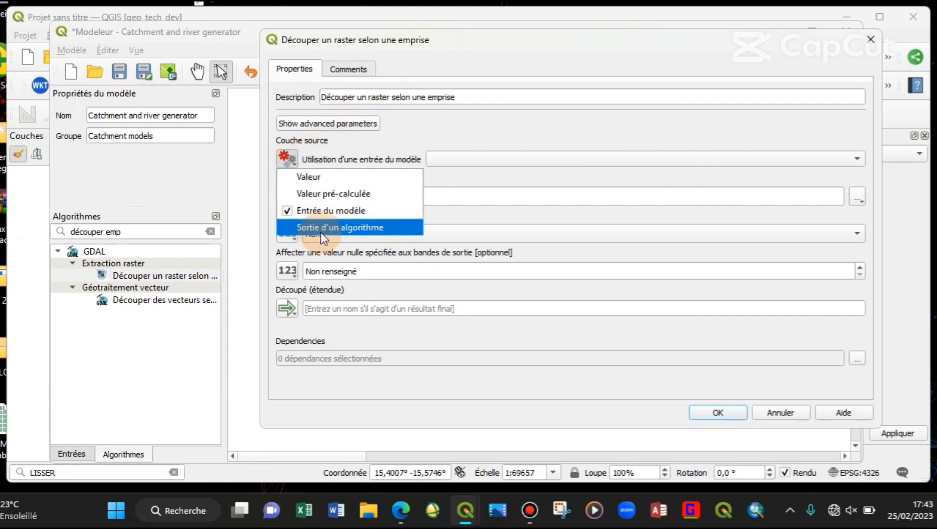
left_click(320, 231)
left_click(513, 159)
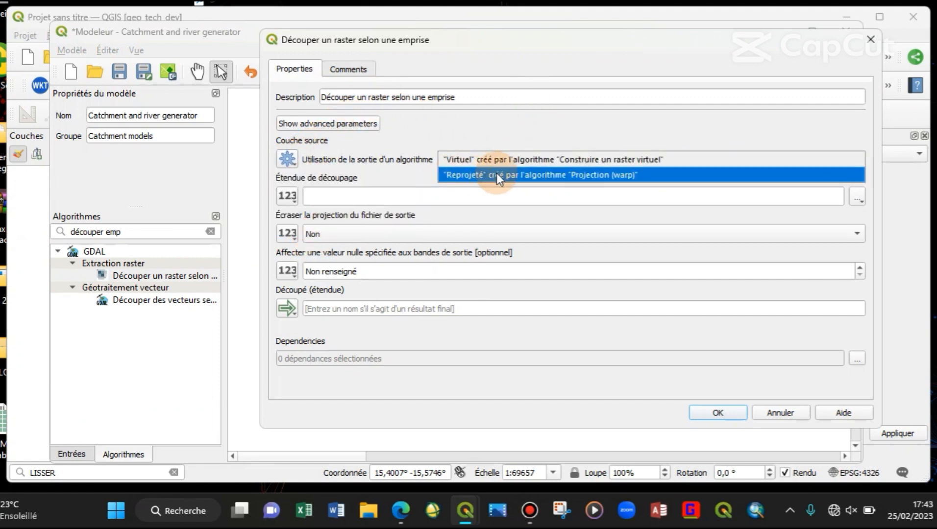
left_click(466, 175)
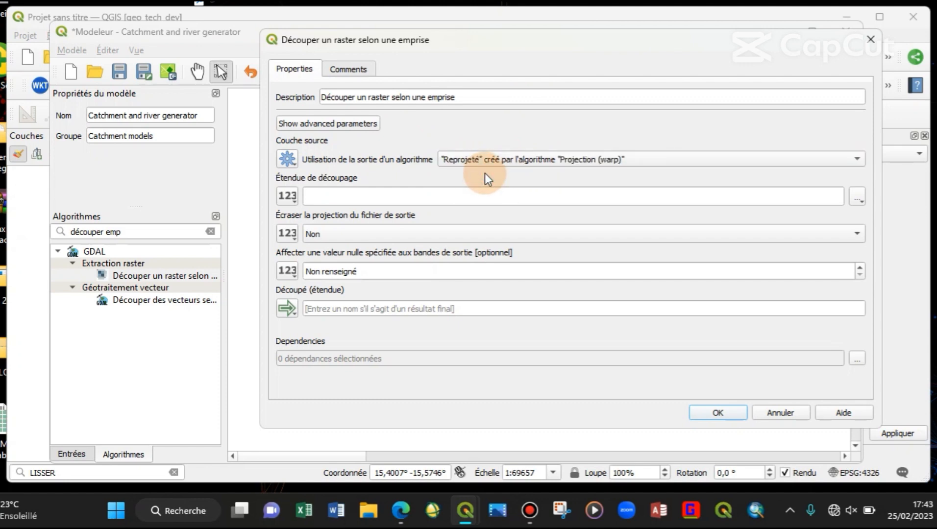
Step: Make the clipping extent of "Découper un raster selon une emprise" come from a model input and accept the settings
left_click(285, 199)
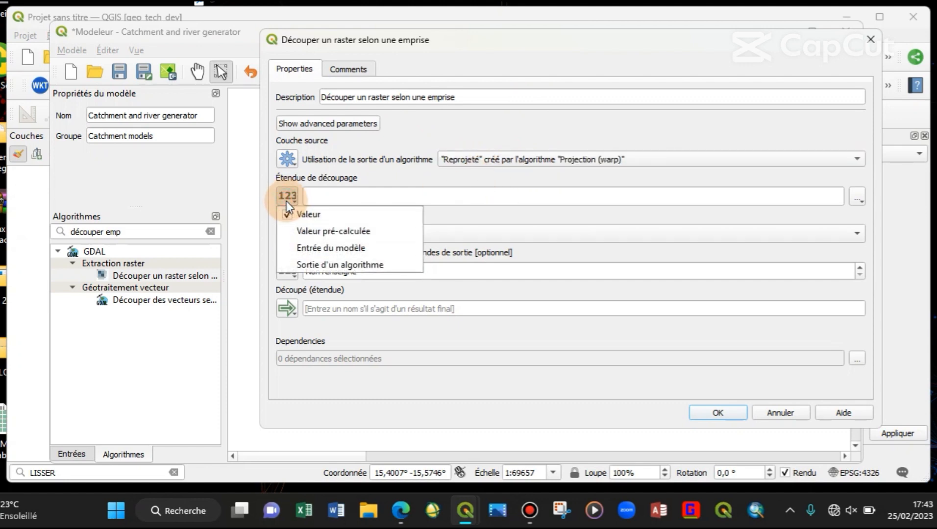
left_click(293, 198)
left_click(293, 197)
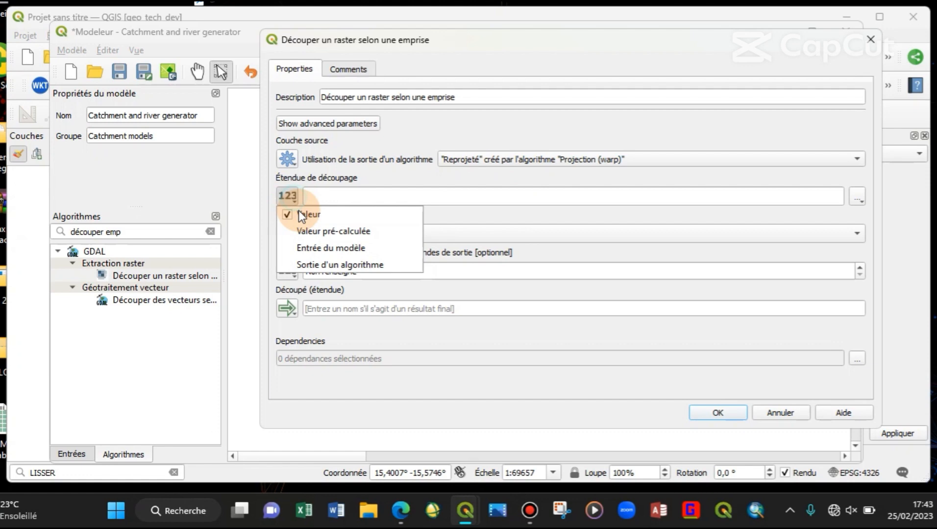
left_click(351, 253)
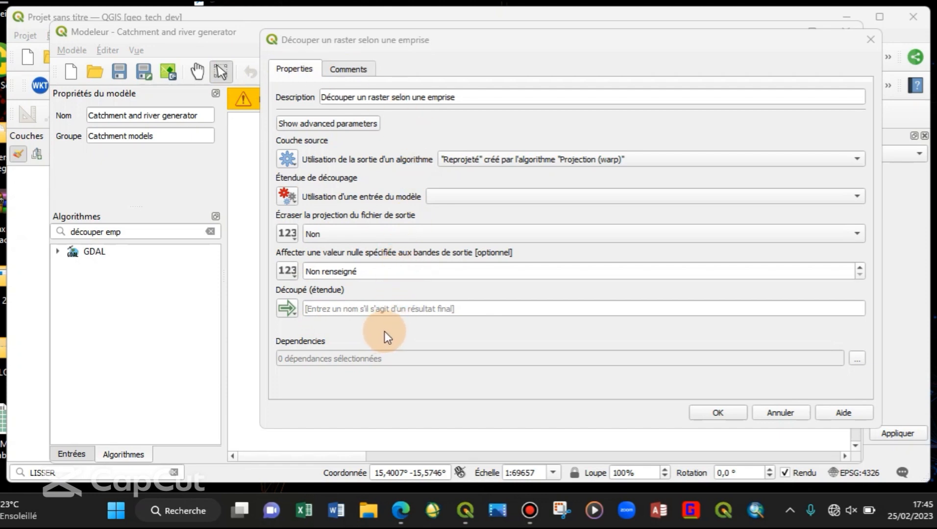
left_click(727, 413)
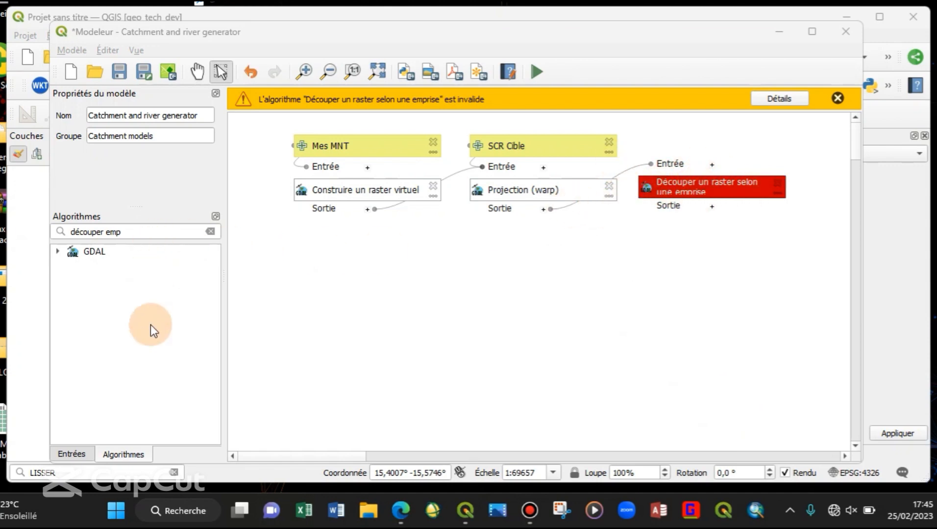
Step: Place an "Emprise" input above "Découper un raster selon une emprise" on the model canvas
left_click(71, 454)
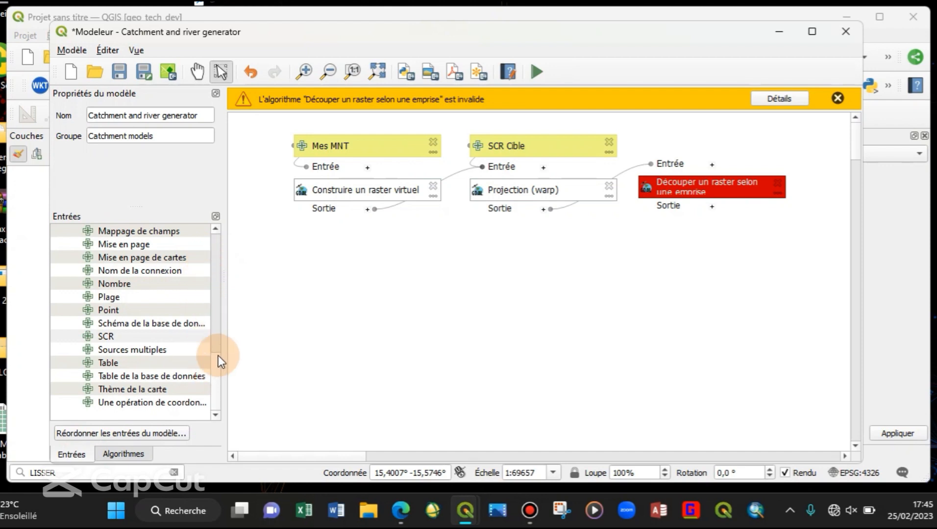
left_click(210, 336)
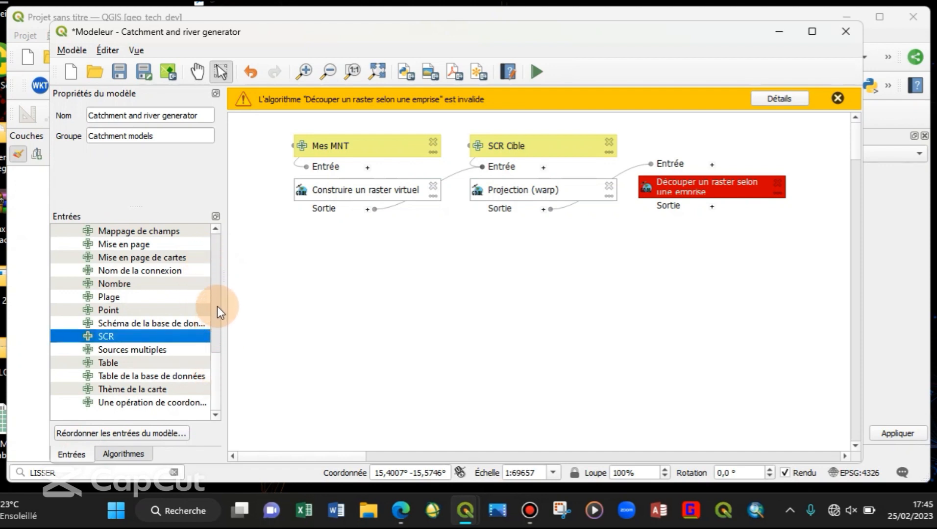
left_click(216, 293)
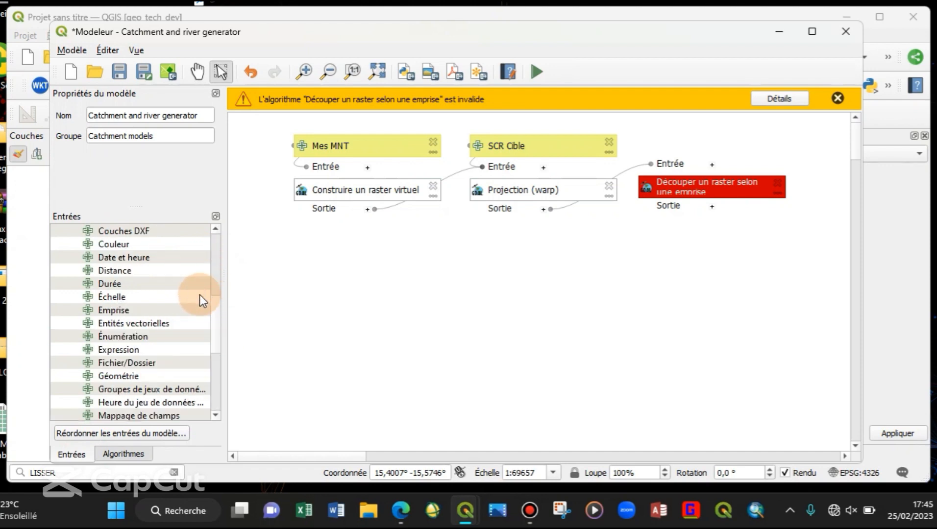
left_click_drag(140, 310, 708, 156)
Step: Describe the new extent input as "Emprise de votre zone", keep it mandatory without a default value, and accept it
left_click(570, 184)
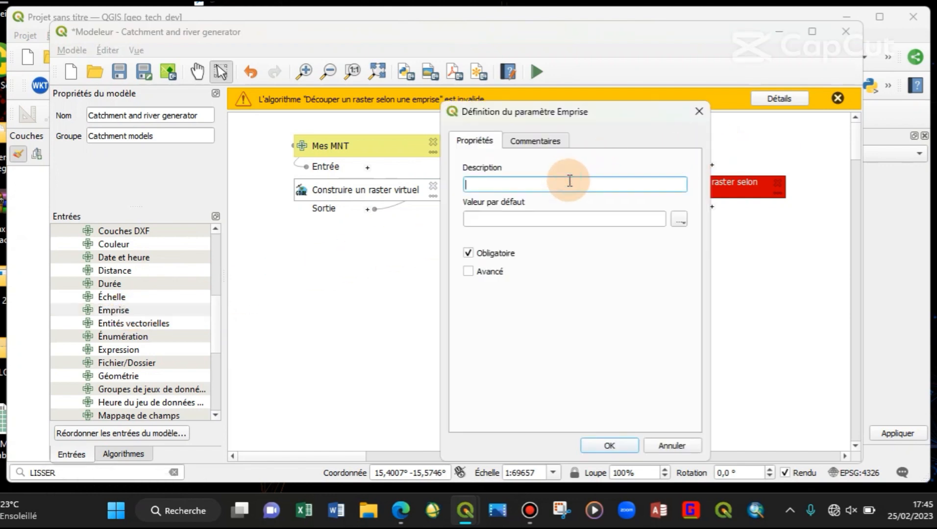
type("Emprise de votre zone")
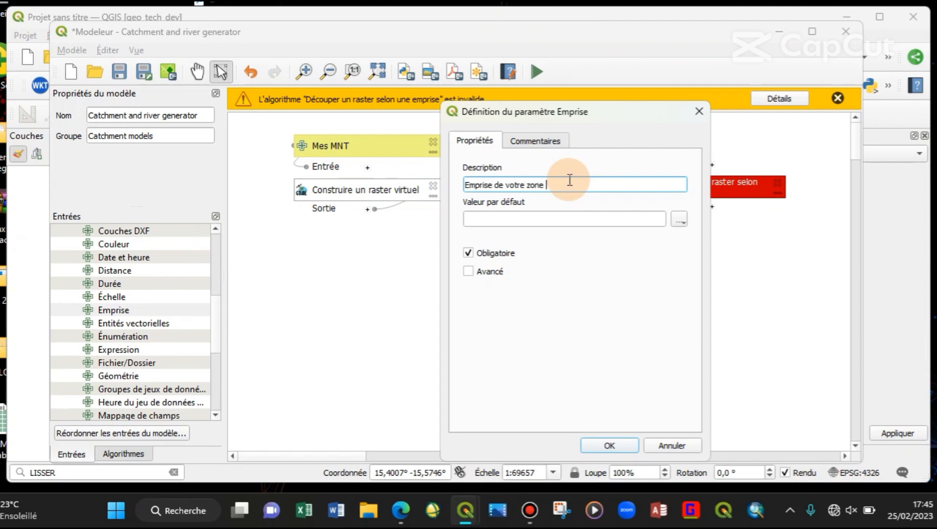
key("BackSpace")
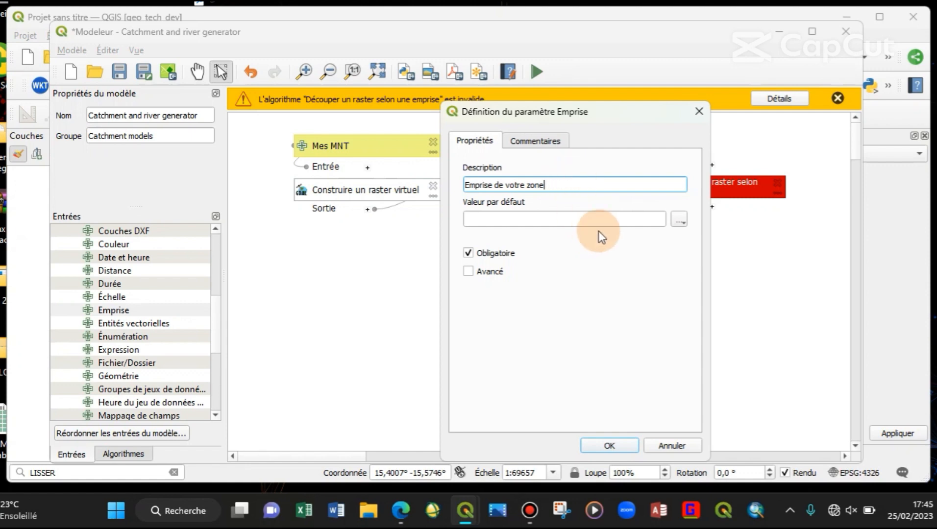
left_click(679, 220)
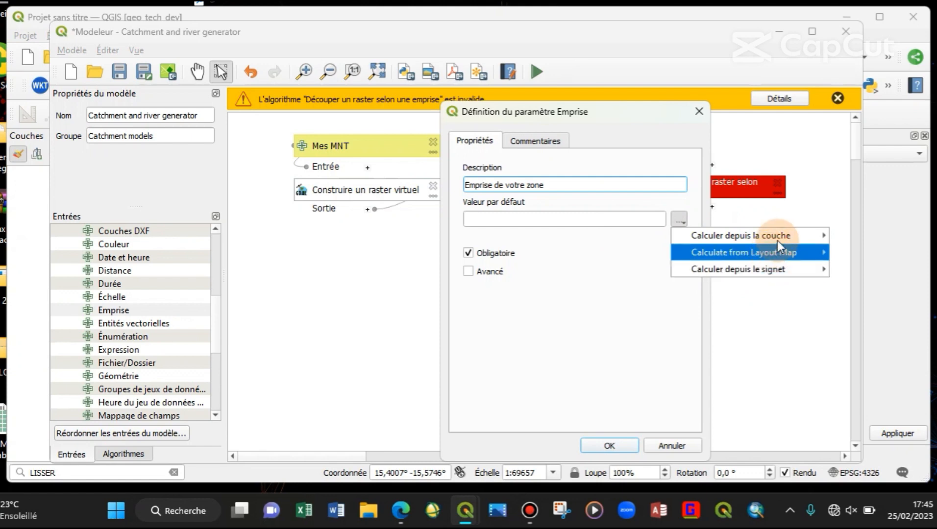
left_click(594, 255)
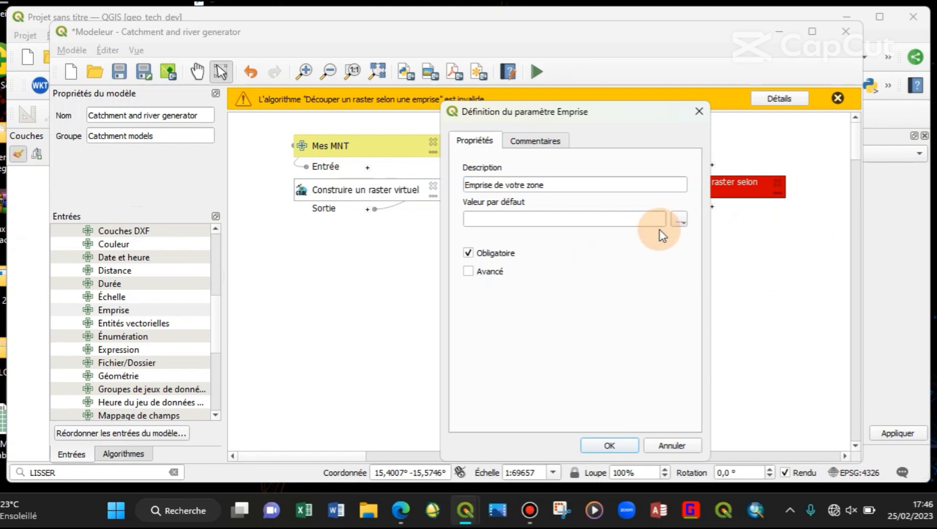
left_click(679, 219)
left_click(623, 283)
left_click(609, 445)
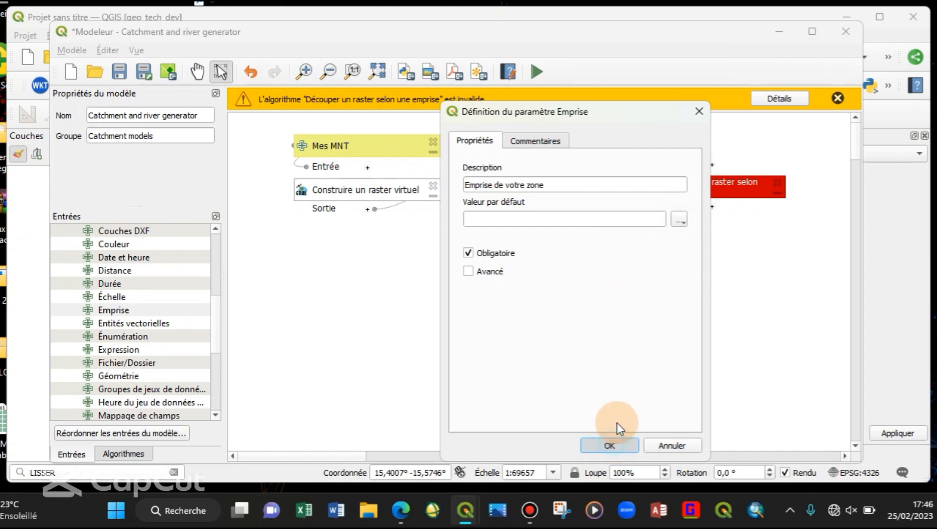
Step: Use "Emprise de votre zone" as the clipping extent of "Découper un raster selon une emprise" and accept the settings
double_click(719, 186)
left_click(474, 199)
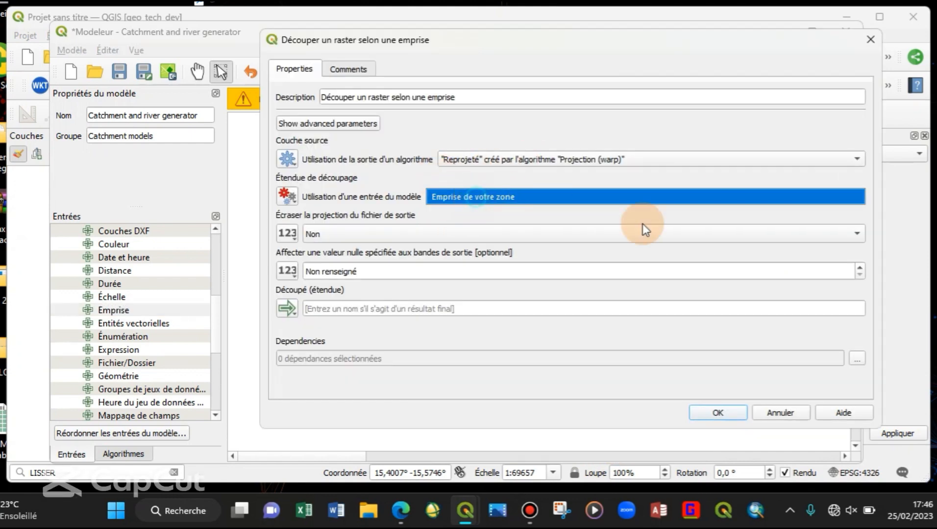
left_click(717, 413)
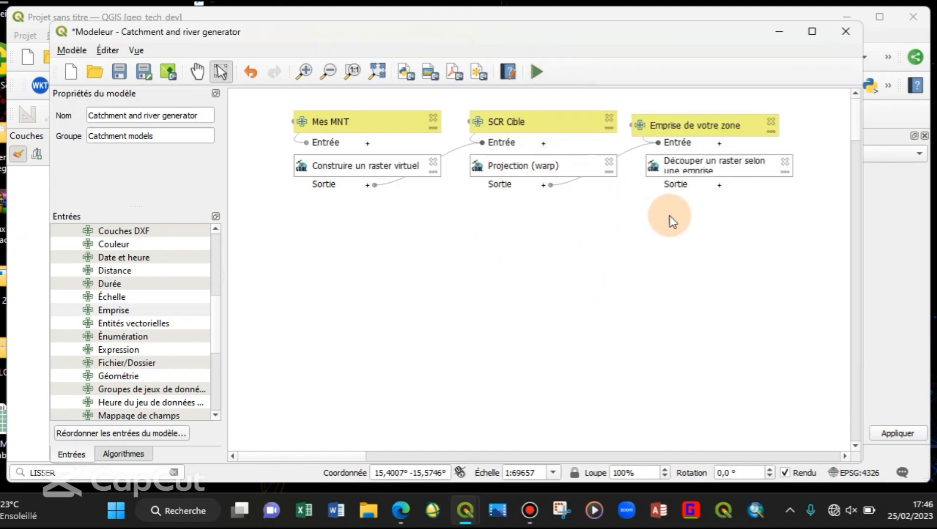
left_click_drag(779, 220, 530, 144)
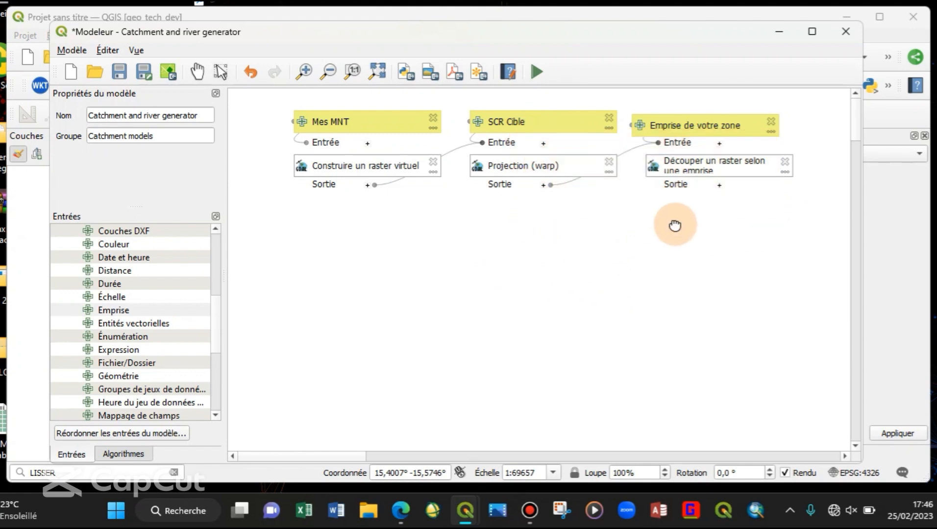
scroll(675, 225, "up", 1)
scroll(672, 224, "down", 2)
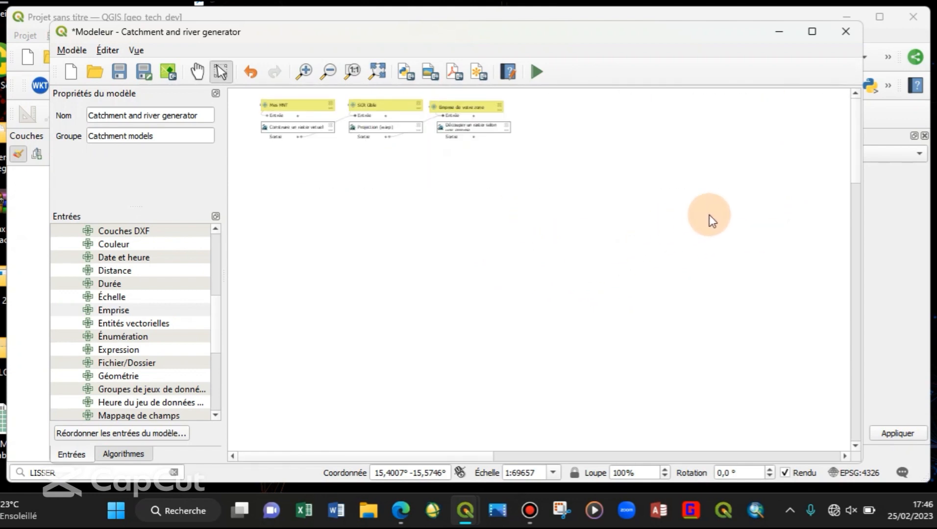
scroll(676, 198, "up", 2)
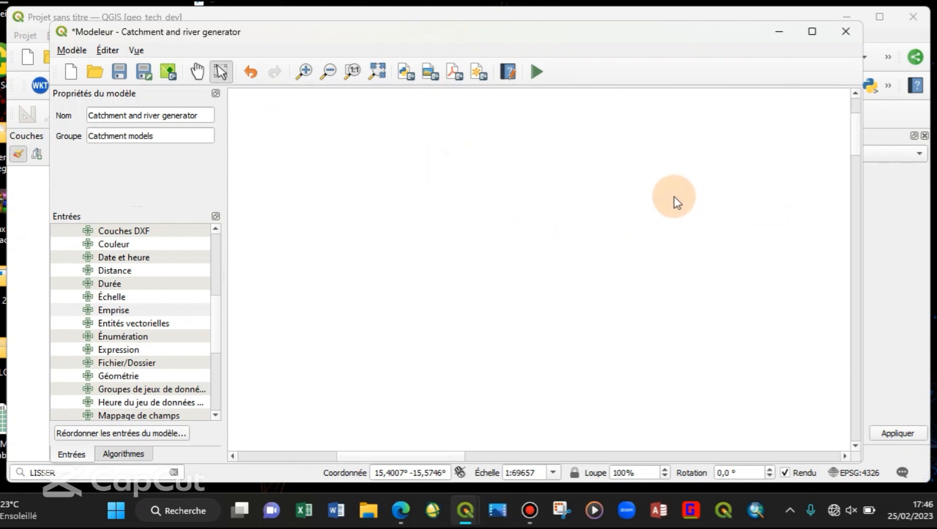
left_click(385, 71)
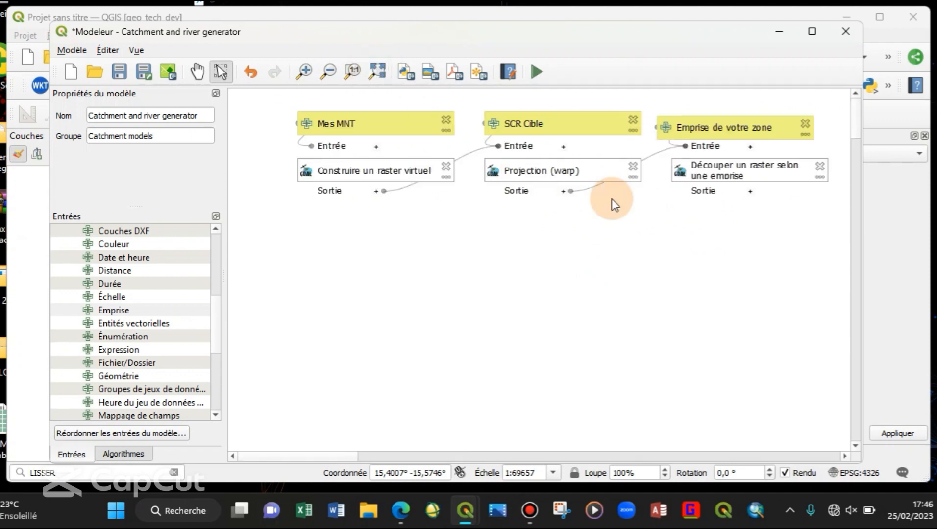
left_click_drag(626, 216, 569, 219)
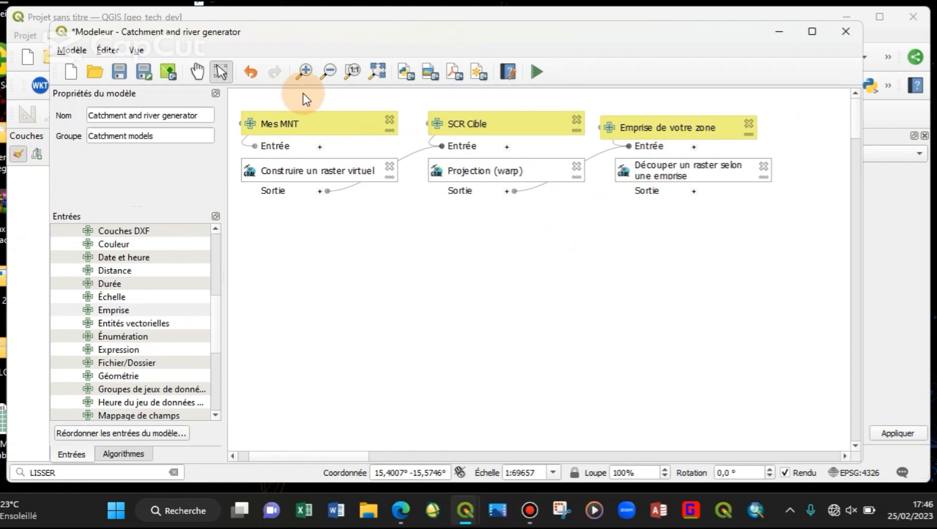
left_click_drag(317, 457, 248, 460)
scroll(359, 458, "down", 1)
scroll(359, 459, "up", 1)
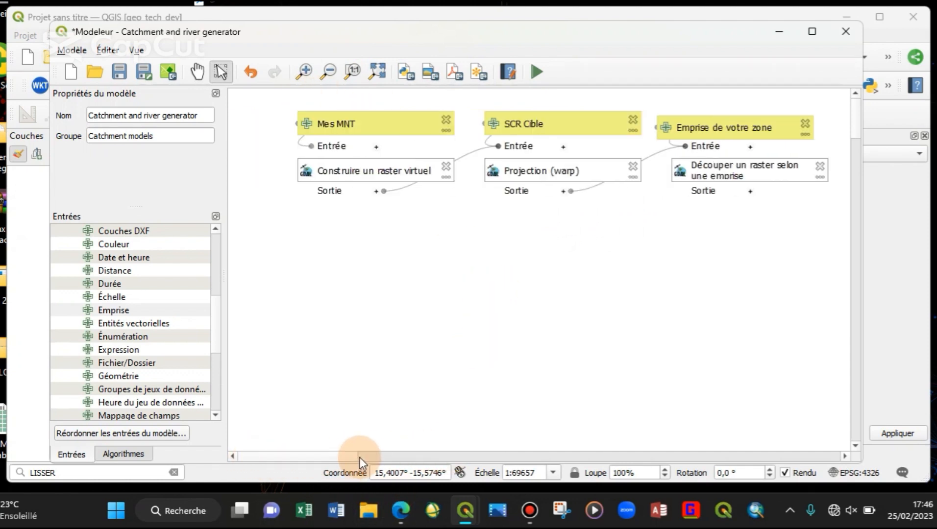
scroll(304, 458, "down", 1)
scroll(295, 457, "up", 1)
scroll(363, 456, "down", 2)
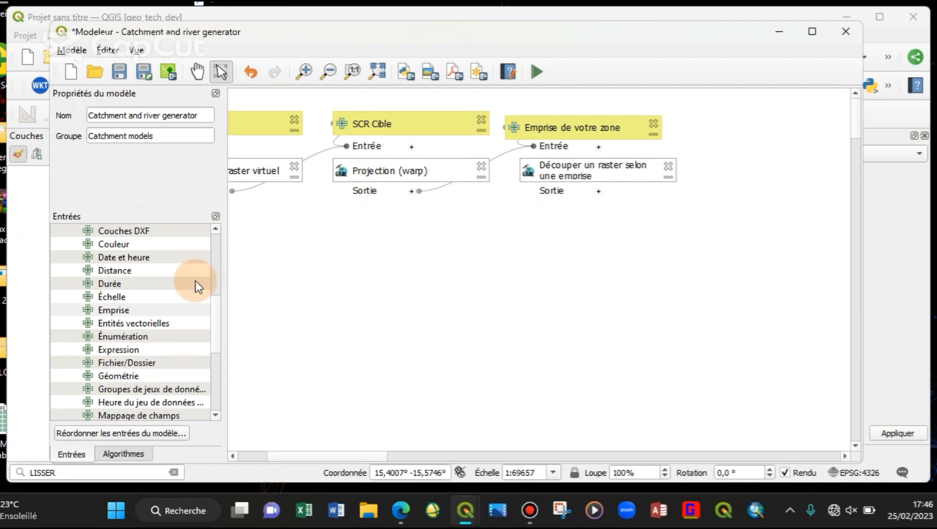
Step: Search the algorithms for "fill sin" and place "Fill Sinks (Wang & Liu)" beside the raster clipping algorithm
left_click(136, 455)
left_click(137, 232)
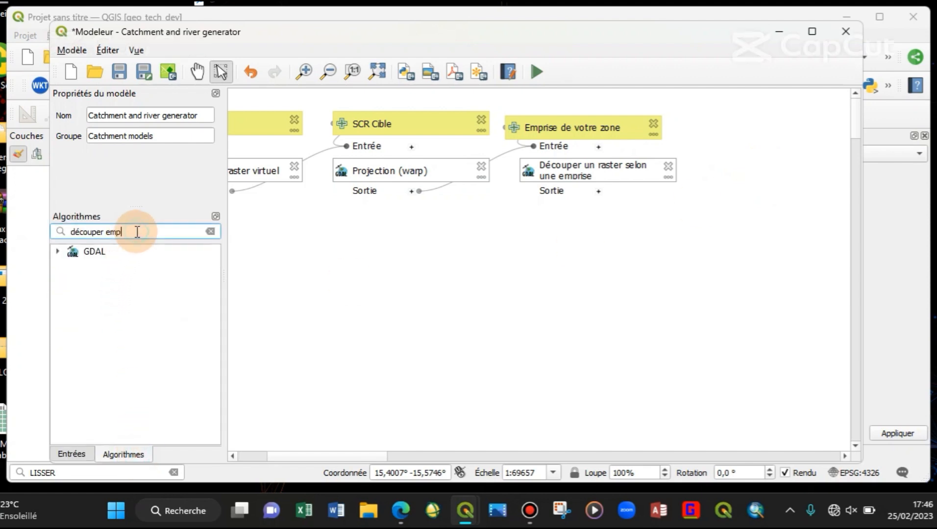
key("ctrl+a")
type("fill")
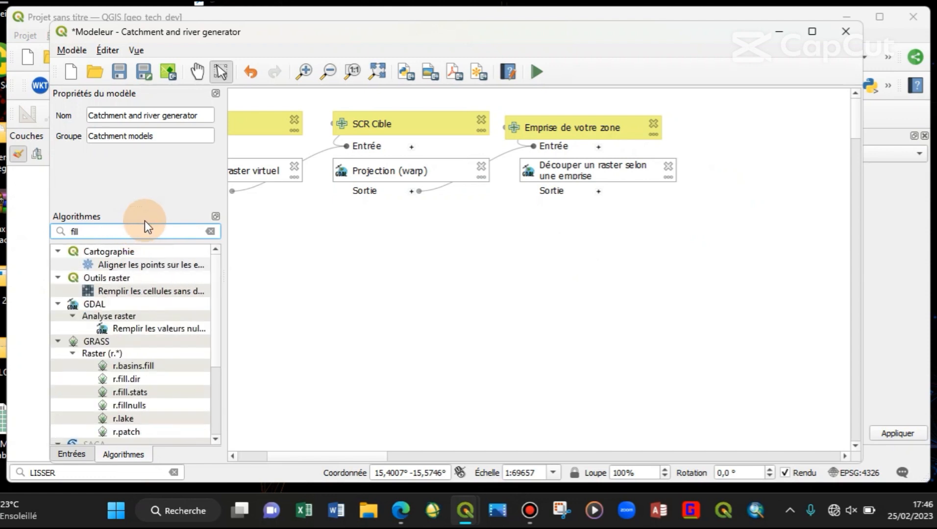
type(" sin")
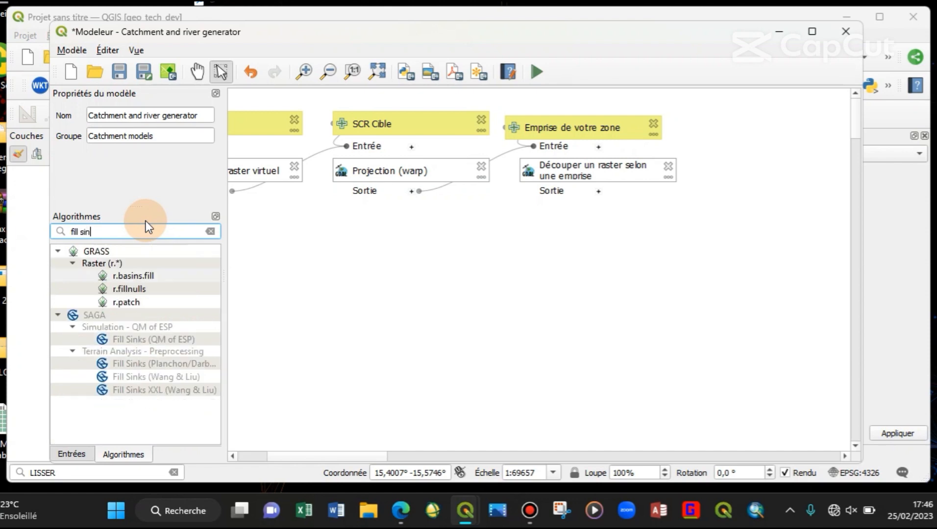
left_click(199, 377)
left_click_drag(187, 374, 786, 167)
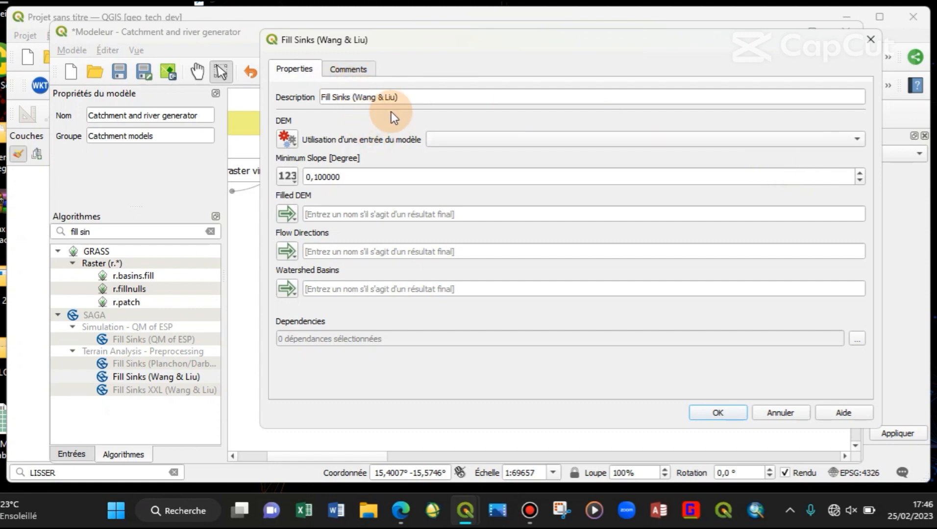
Step: Set the DEM of "Fill Sinks (Wang & Liu)" to the "Découpé (étendue)" output of the raster clipping algorithm
left_click(296, 138)
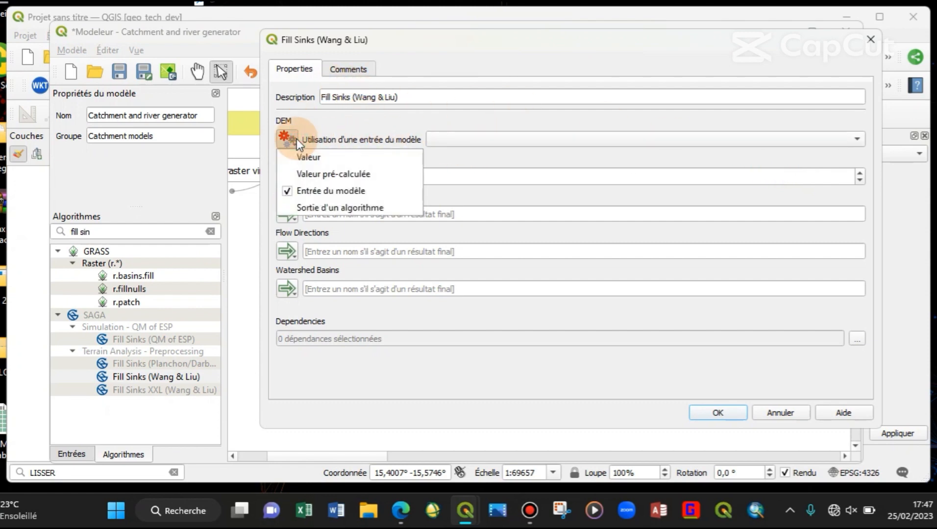
left_click(310, 208)
left_click(526, 138)
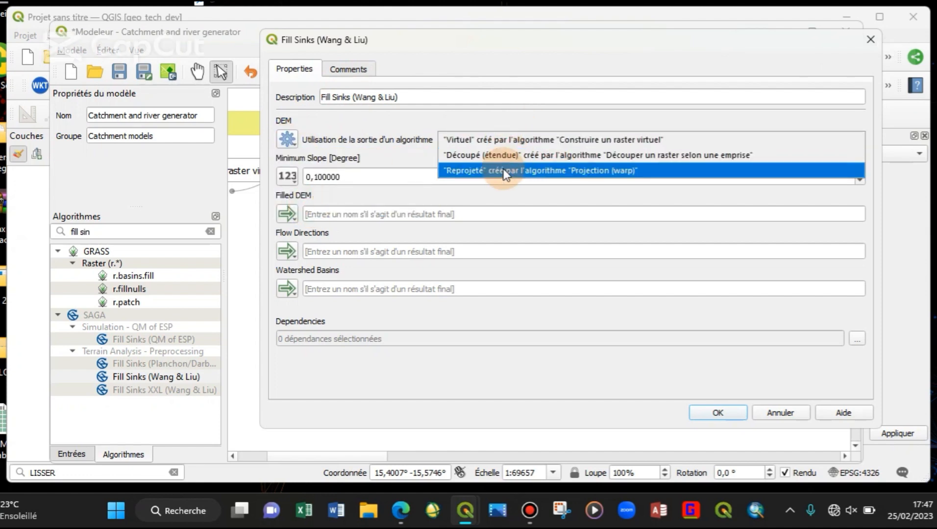
left_click(517, 155)
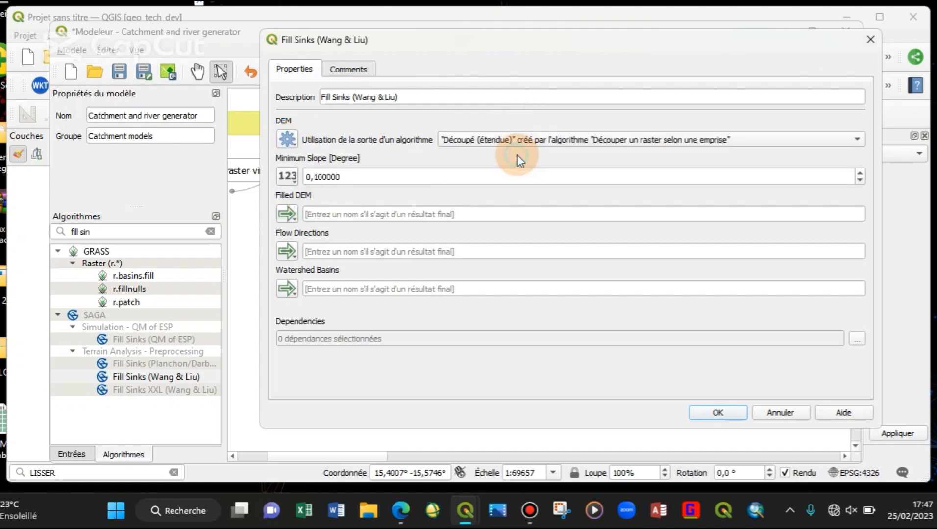
Step: Make the minimum slope of "Fill Sinks (Wang & Liu)" come from a model input
left_click(318, 177)
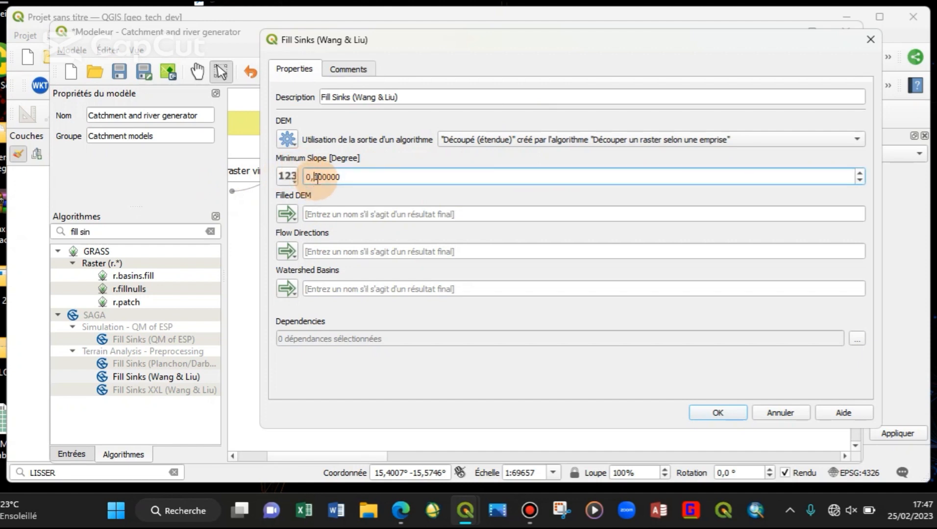
left_click(296, 178)
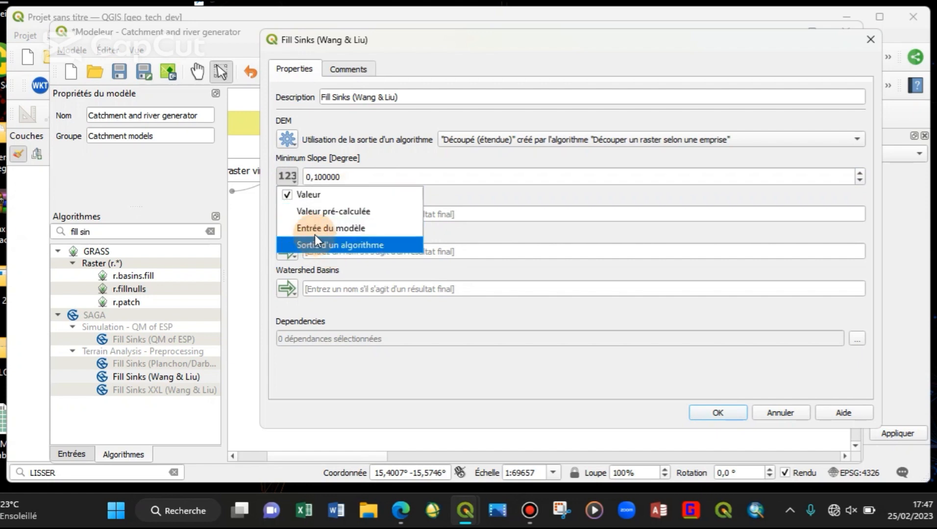
left_click(326, 229)
Step: Name the Filled DEM final output "MNT REMPLI" and accept the "Fill Sinks (Wang & Liu)" settings
left_click(351, 219)
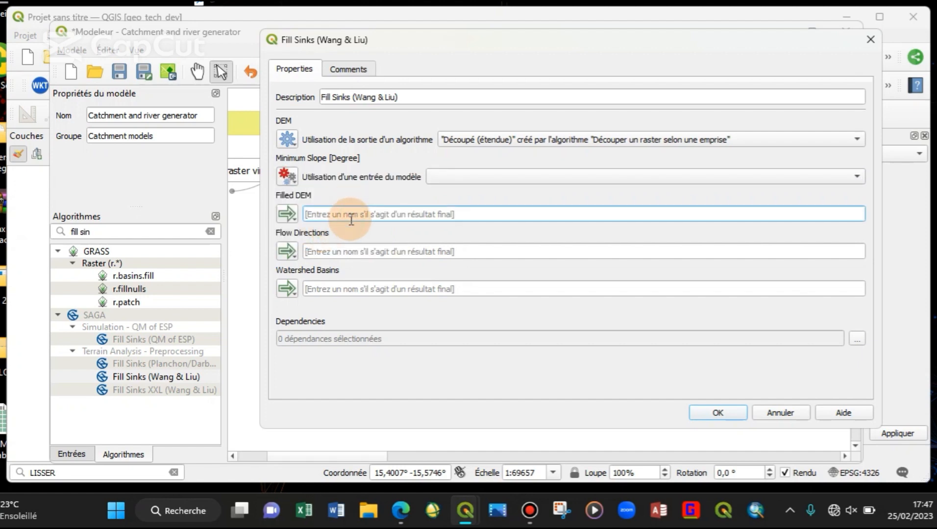
type("M")
type("NT REMPLLI")
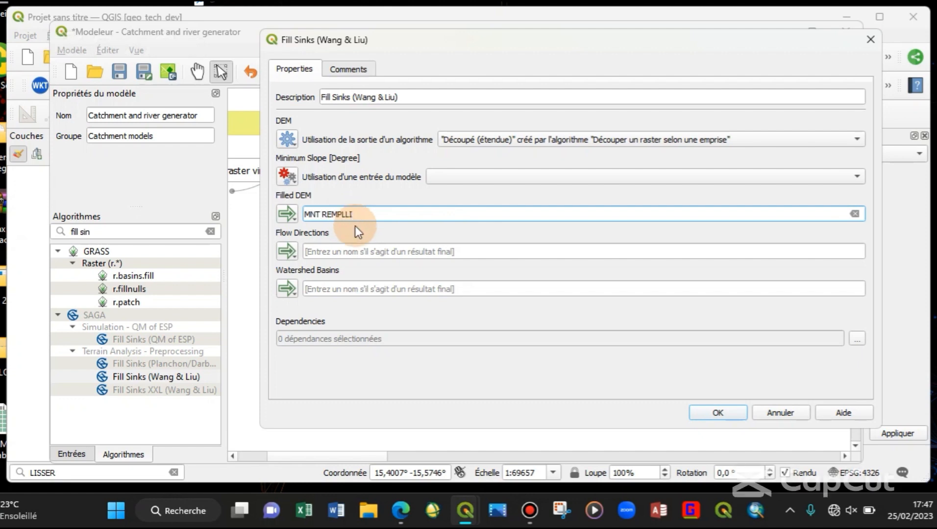
left_click(348, 215)
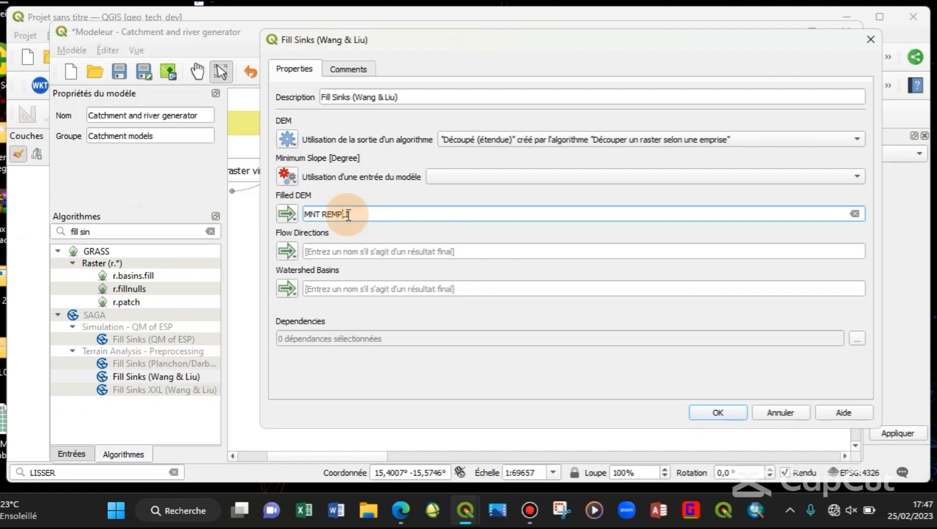
left_click(729, 411)
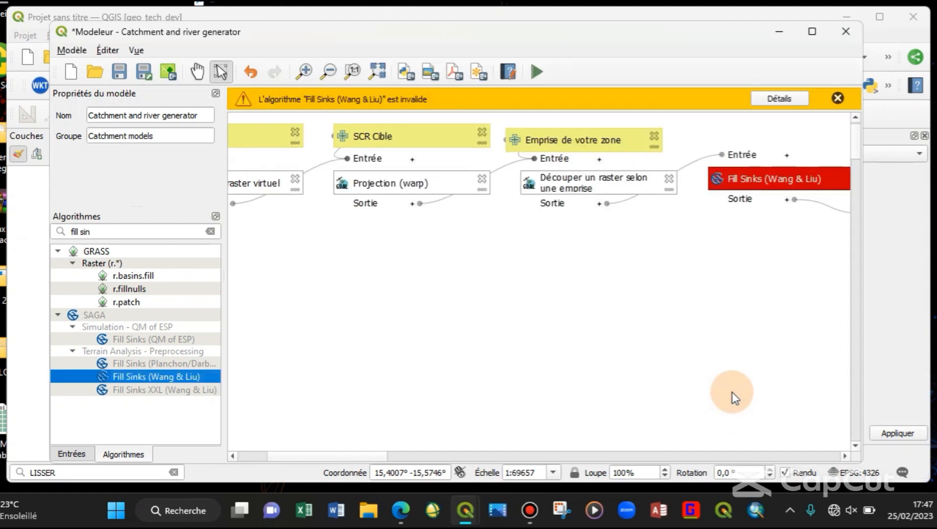
Step: Place a number input on the canvas above the "Fill Sinks (Wang & Liu)" algorithm
left_click(77, 454)
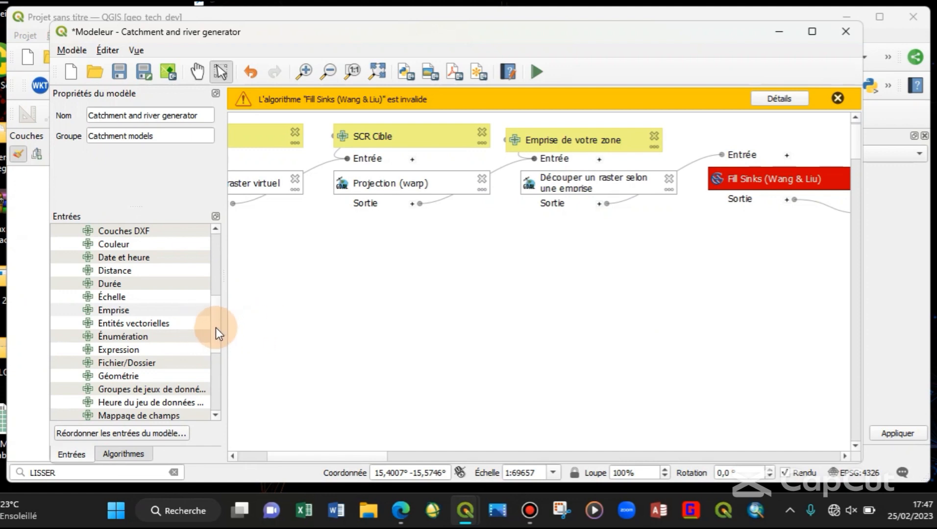
mouse_move(217, 327)
left_mouse_down()
mouse_move(218, 344)
mouse_move(209, 343)
left_mouse_up()
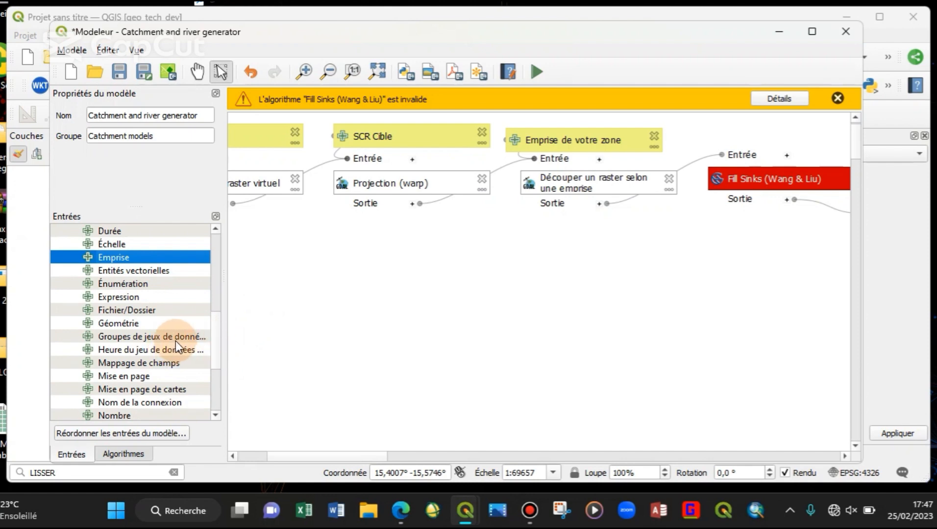
scroll(176, 341, "up", 2)
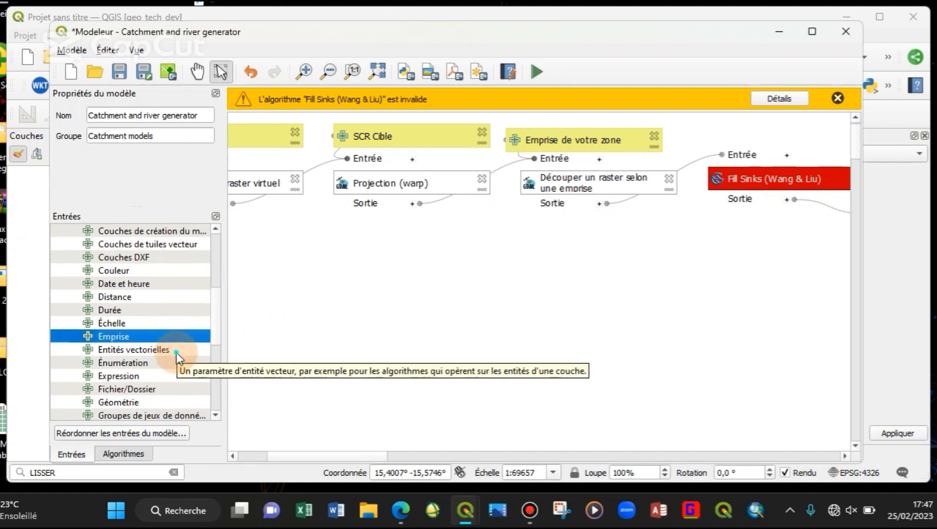
left_click(177, 352)
key("n")
double_click(157, 415)
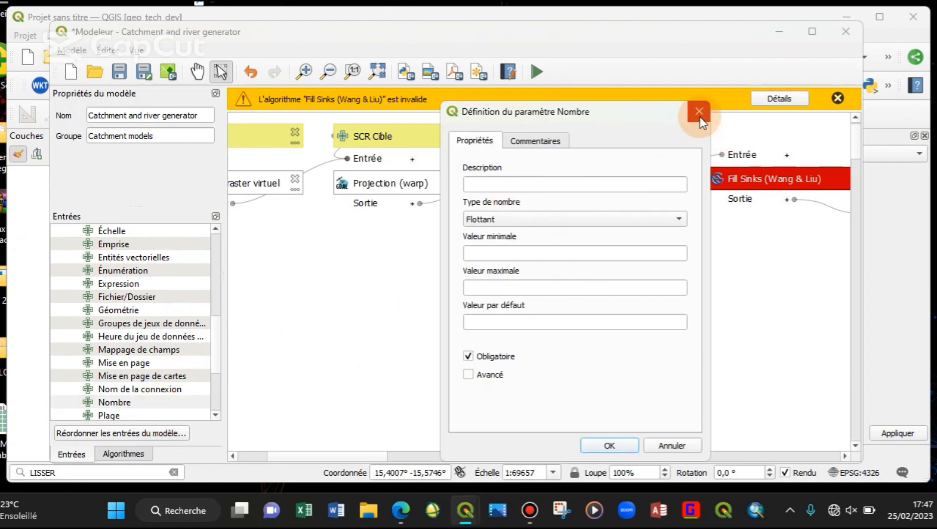
left_click(699, 113)
left_click_drag(131, 401, 768, 136)
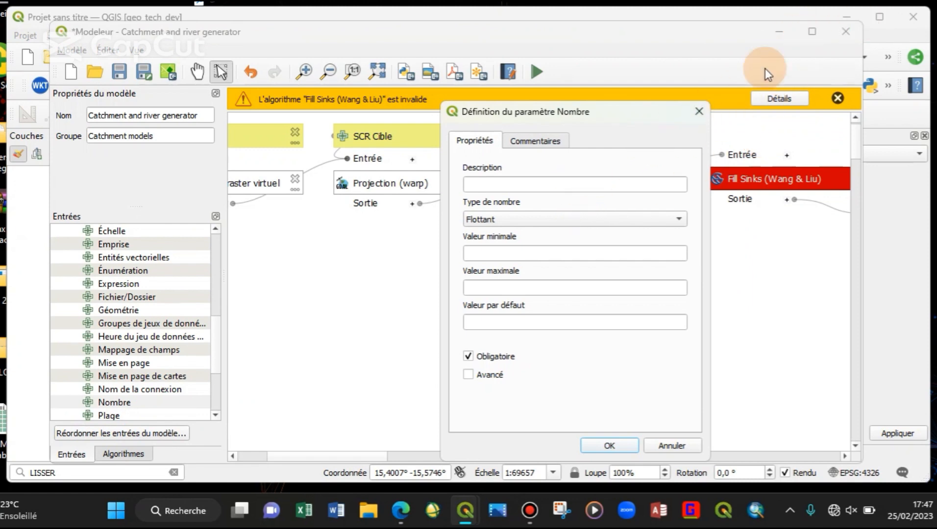
Step: Define the number input as "Minimum slope", type Flottant, with minimum 0, maximum 5 and default 0.001
left_click(573, 185)
type("M")
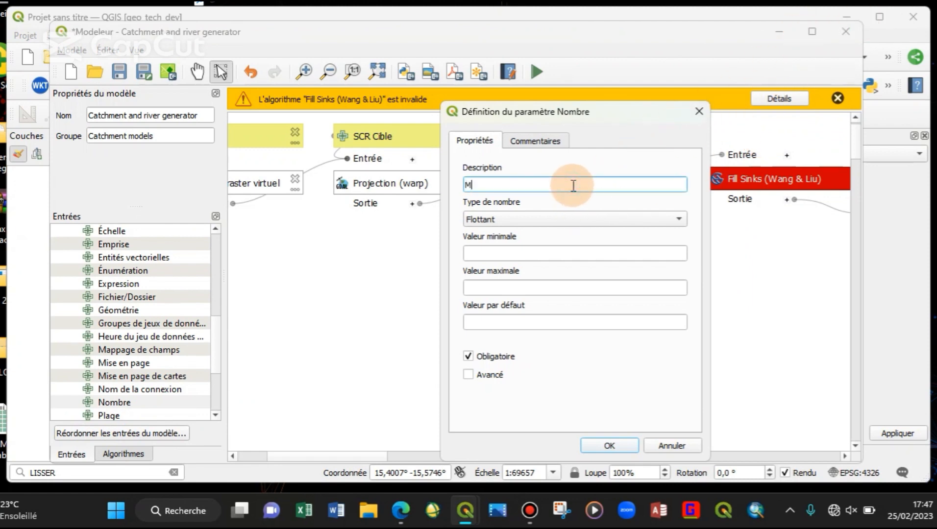
type("inimum slope")
left_click(536, 221)
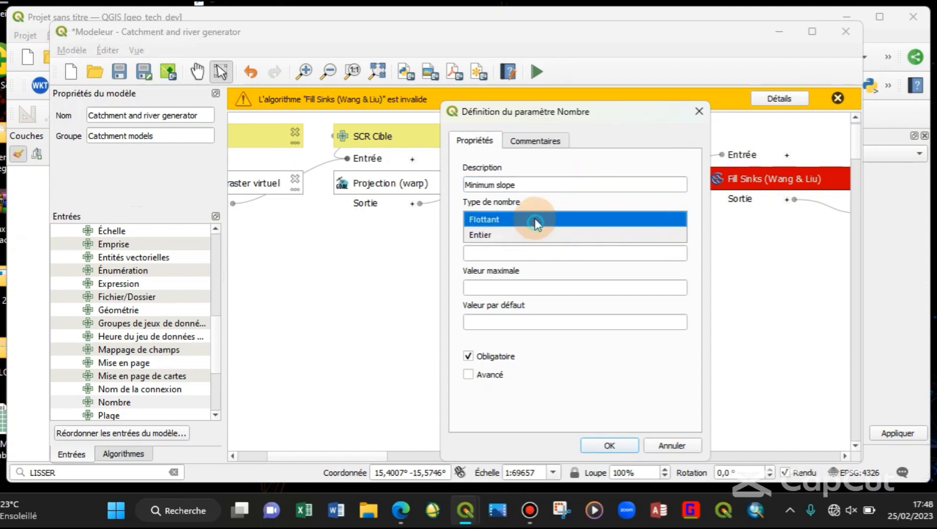
left_click(529, 251)
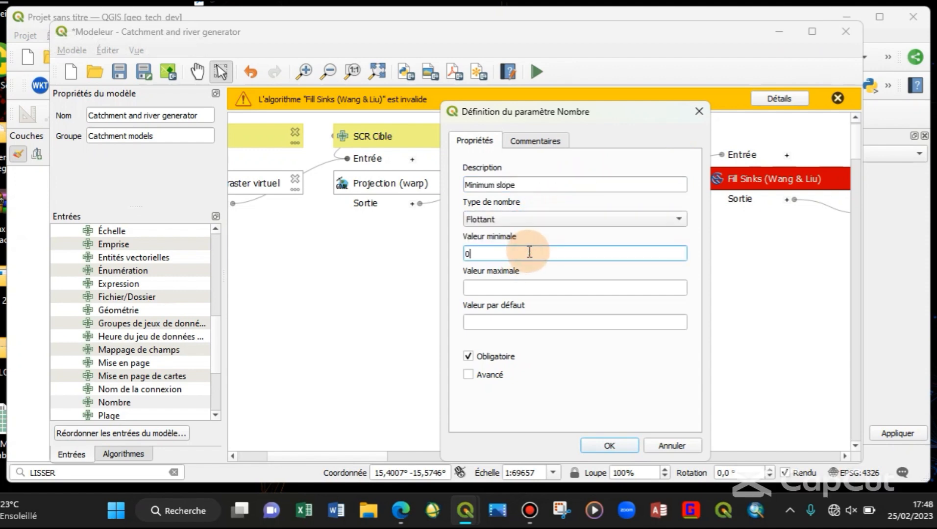
left_click(538, 286)
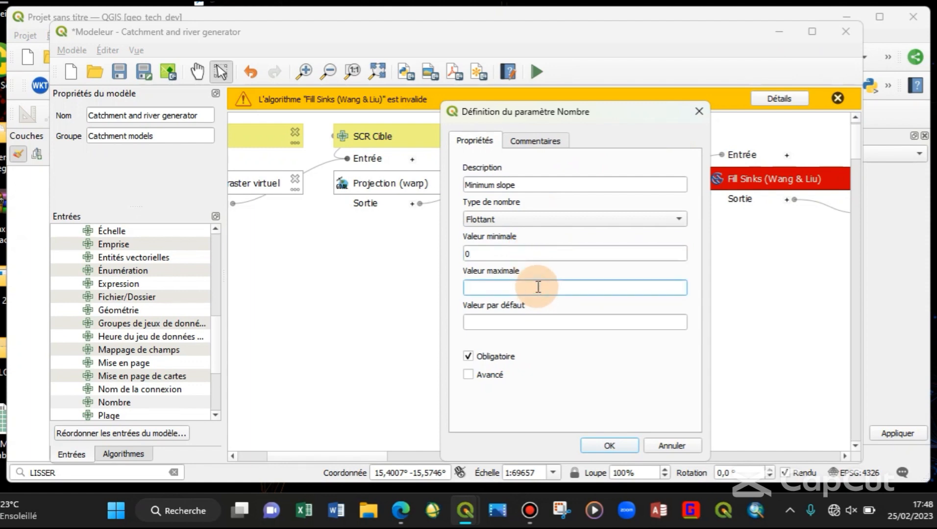
type("5")
key("Tab")
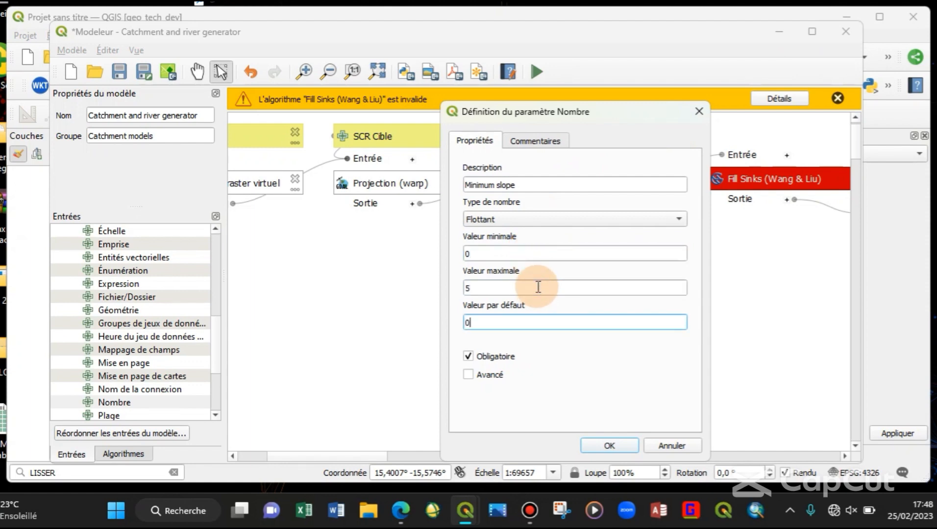
type("0.001")
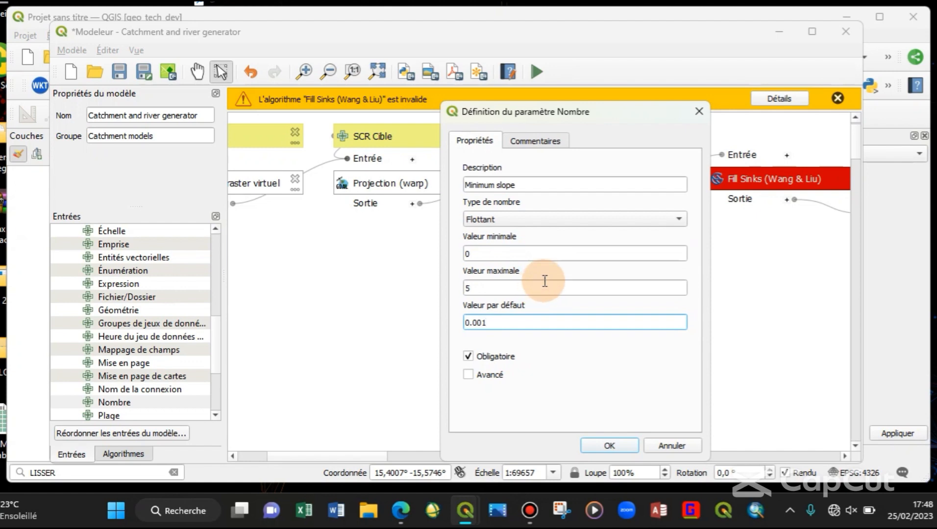
left_click(607, 445)
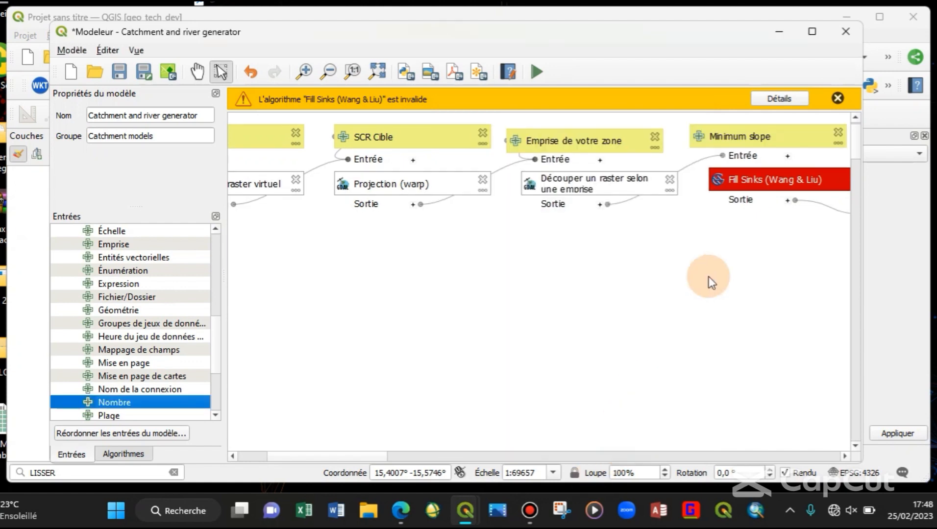
Step: Accept "Fill Sinks (Wang & Liu)" with "Minimum slope" as its minimum slope input, and shift the "MNT REMPLI" output slightly away from it
double_click(769, 182)
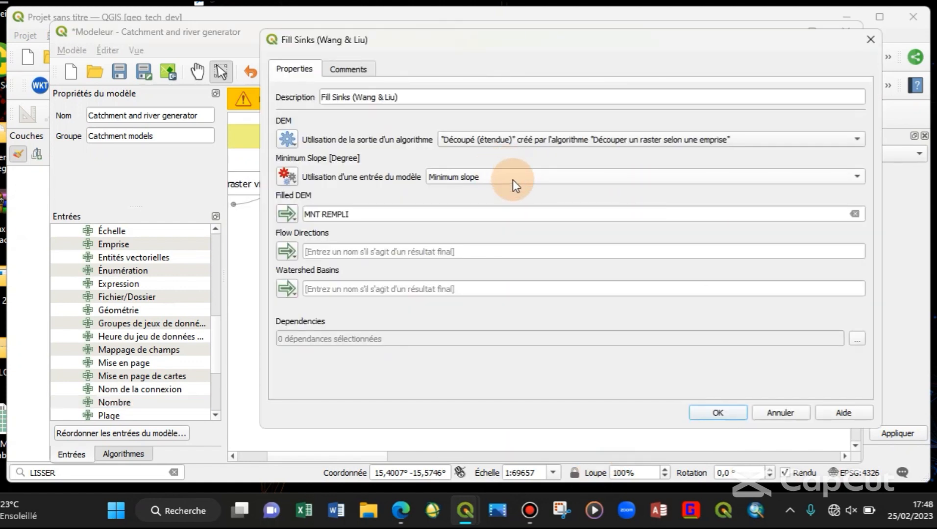
left_click(719, 418)
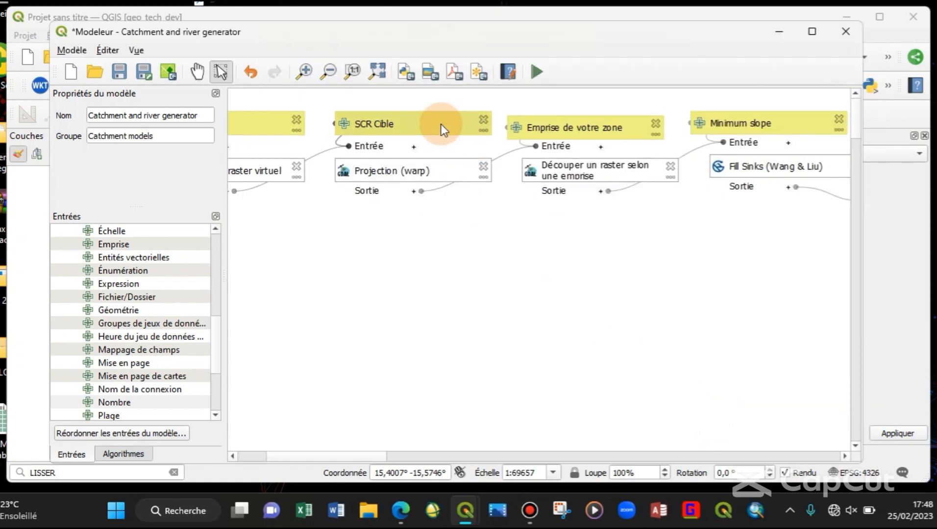
left_click(384, 78)
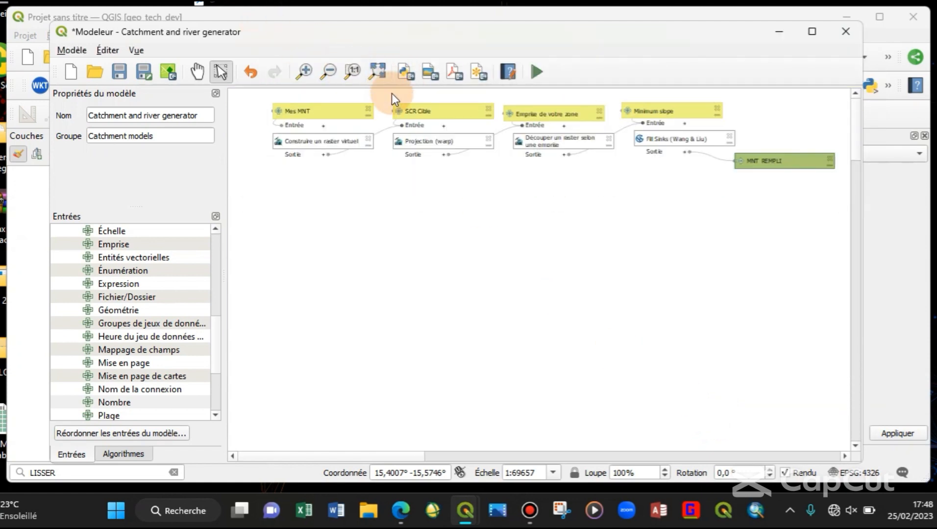
left_click_drag(777, 158, 782, 168)
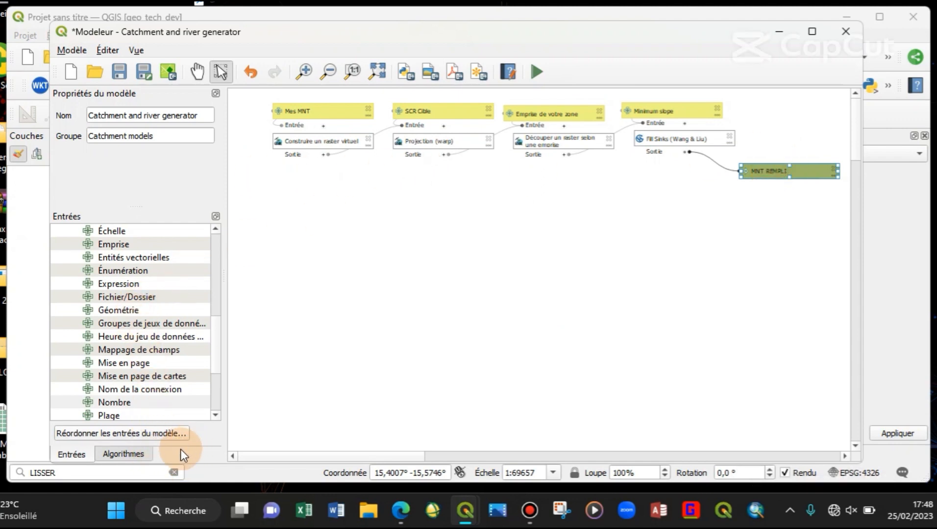
Step: Search the algorithms for "channel" and place "Channel Network and Drainage Basins" below the existing algorithm chain
left_click(134, 455)
left_click(111, 234)
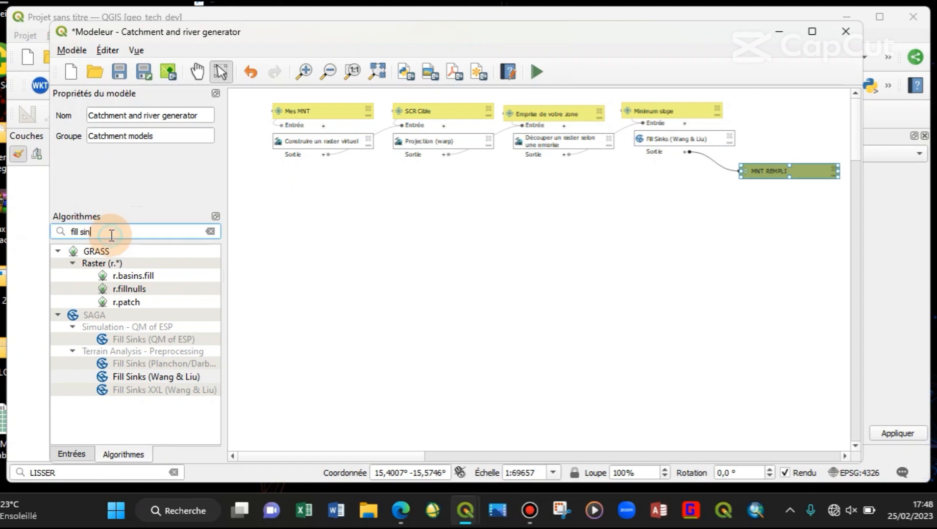
key("ctrl+a")
type("channel")
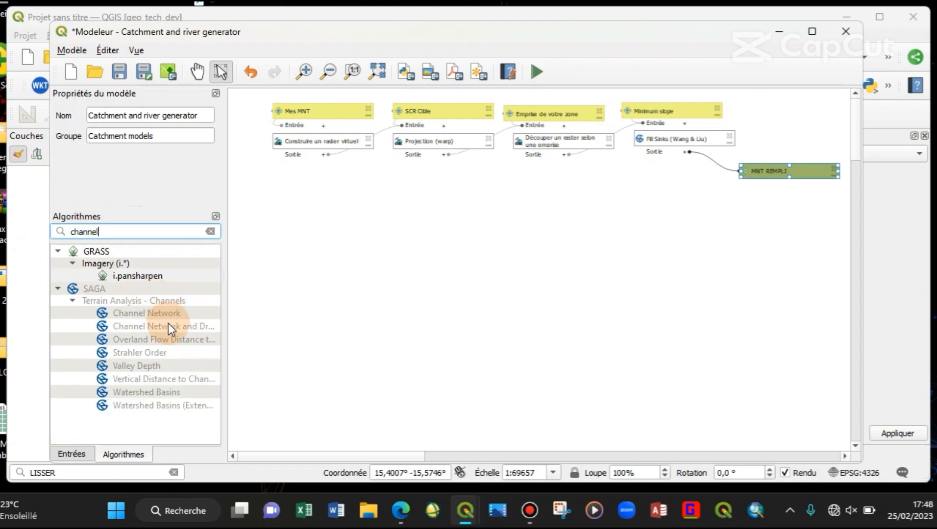
left_click_drag(168, 325, 580, 199)
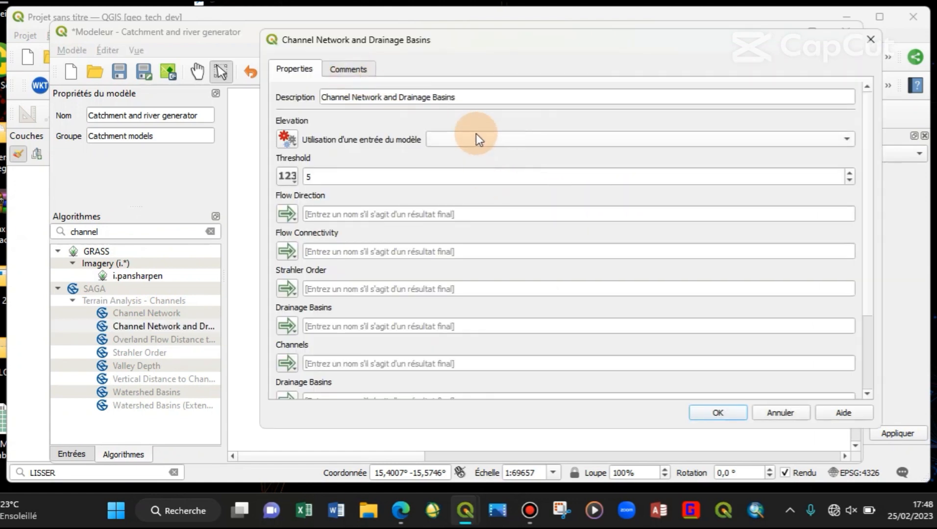
Step: Set the elevation of "Channel Network and Drainage Basins" to the "Filled DEM" output of "Fill Sinks (Wang & Liu)"
left_click(288, 140)
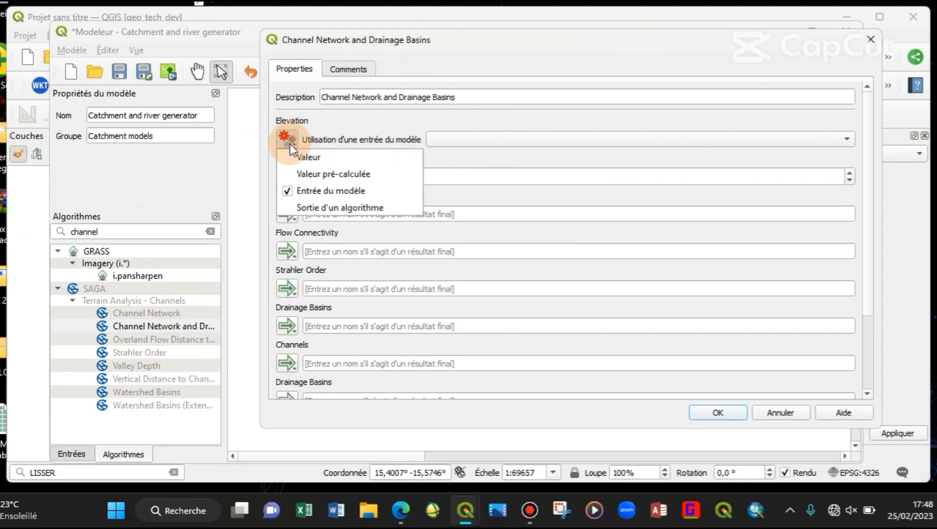
left_click(300, 202)
left_click(477, 140)
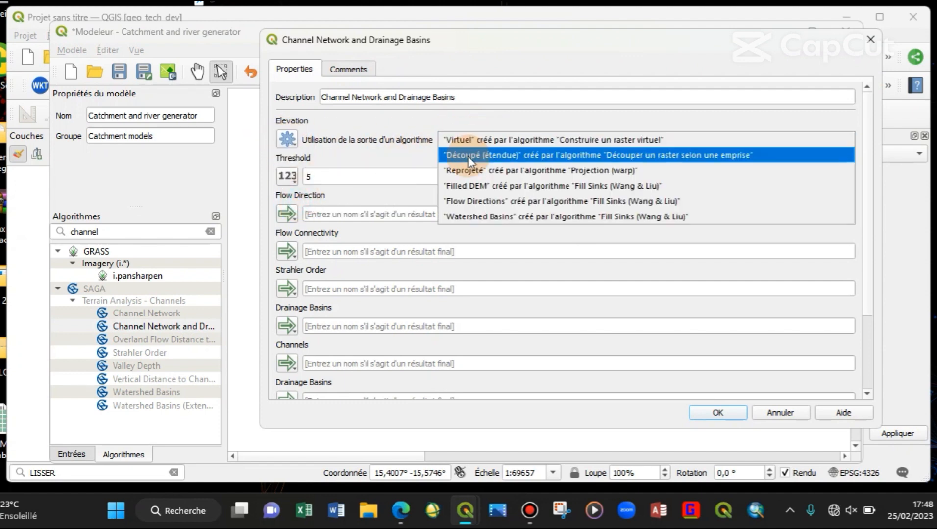
left_click(488, 186)
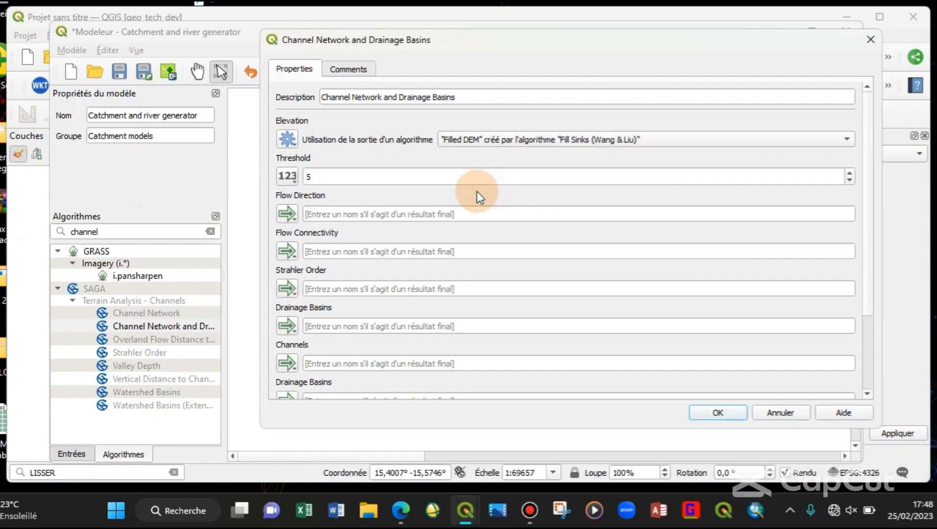
Step: Make the threshold of "Channel Network and Drainage Basins" come from the "Minimum slope" model input
double_click(321, 177)
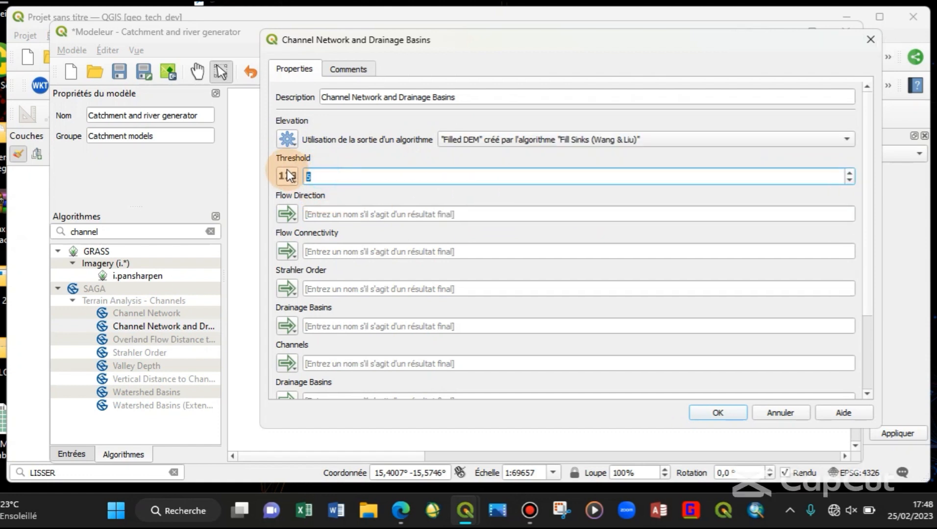
type("6")
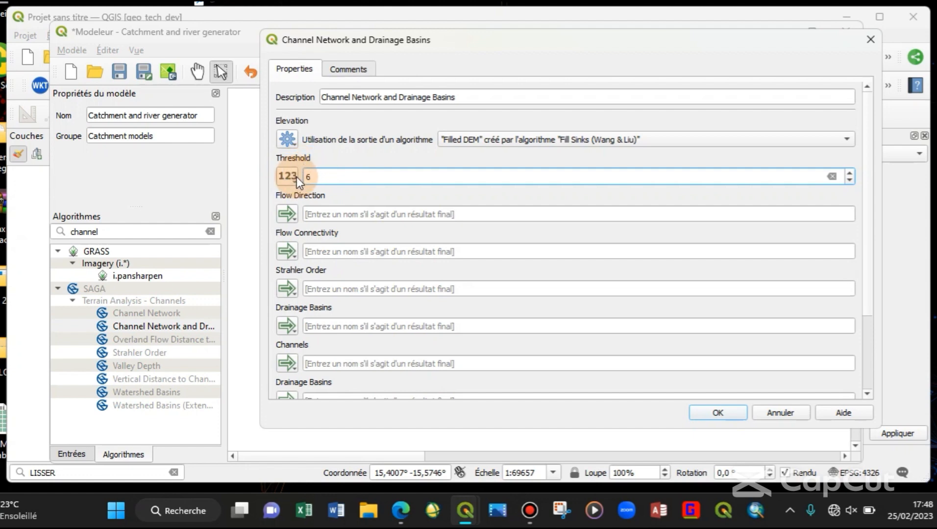
left_click(296, 176)
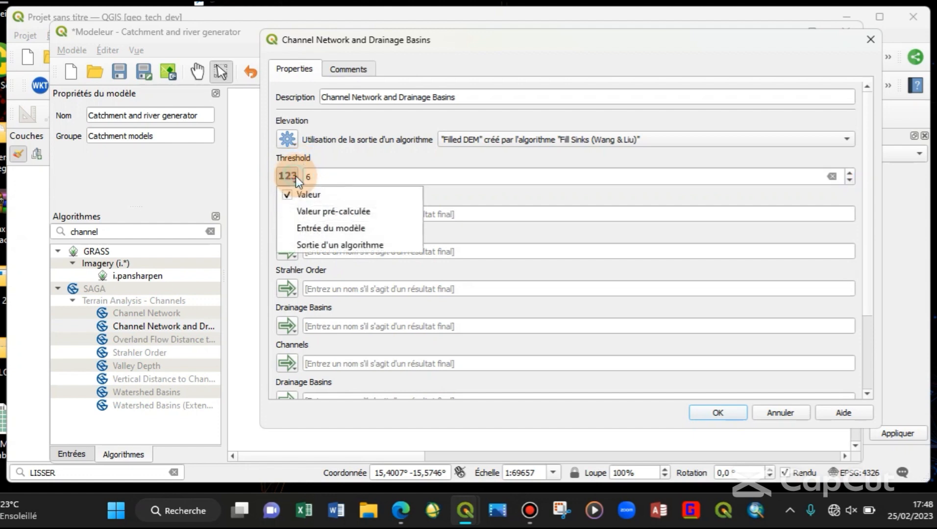
left_click(321, 227)
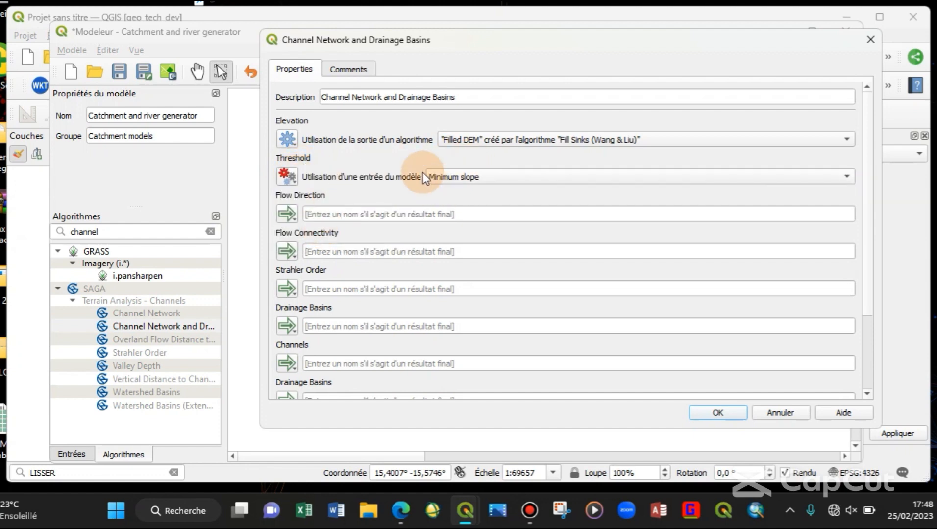
left_click(478, 177)
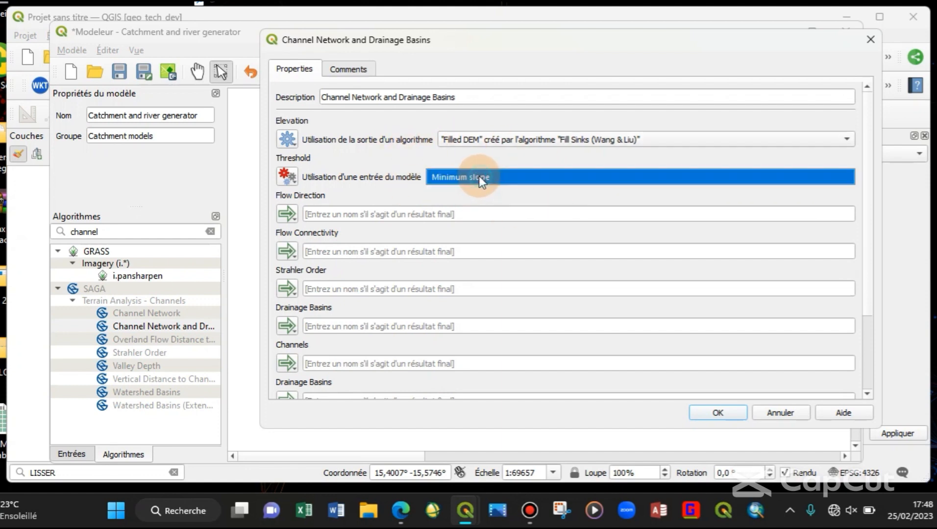
left_click(506, 193)
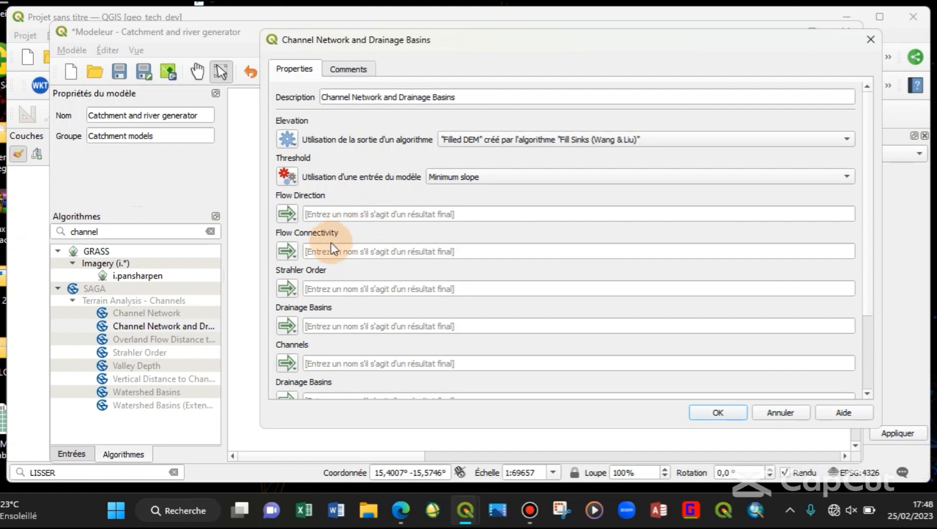
Step: Name the Flow Direction output "FLOW DIRECTION" and the Channels output "Cours d'eau zone", and accept the algorithm settings
left_click(366, 218)
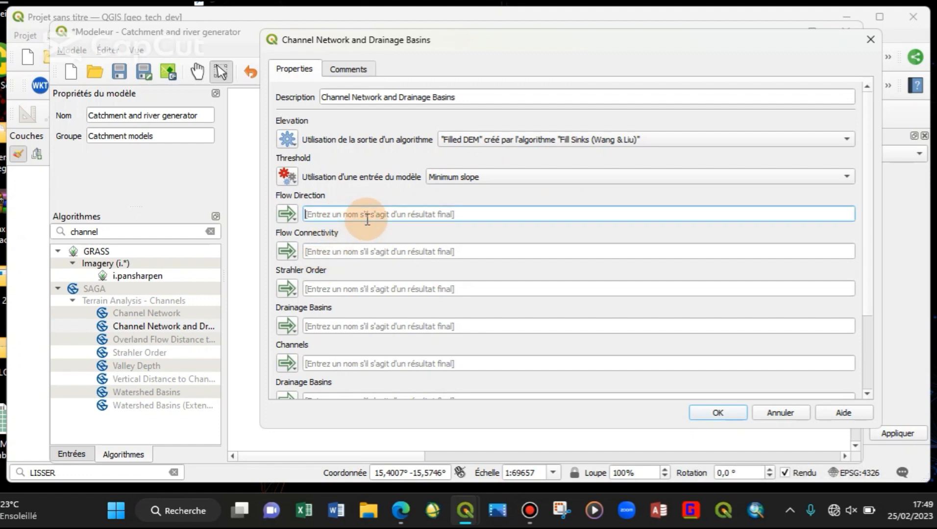
type("FLO")
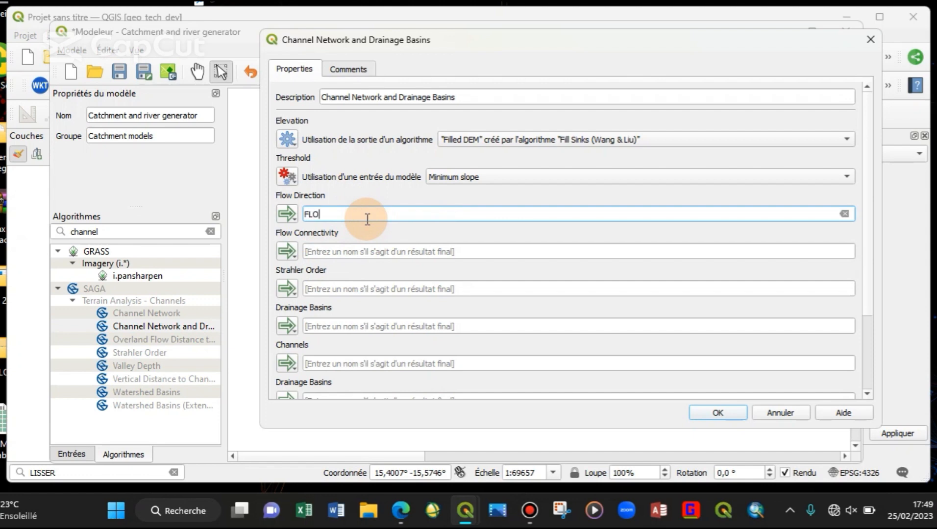
type("W DIRECTION")
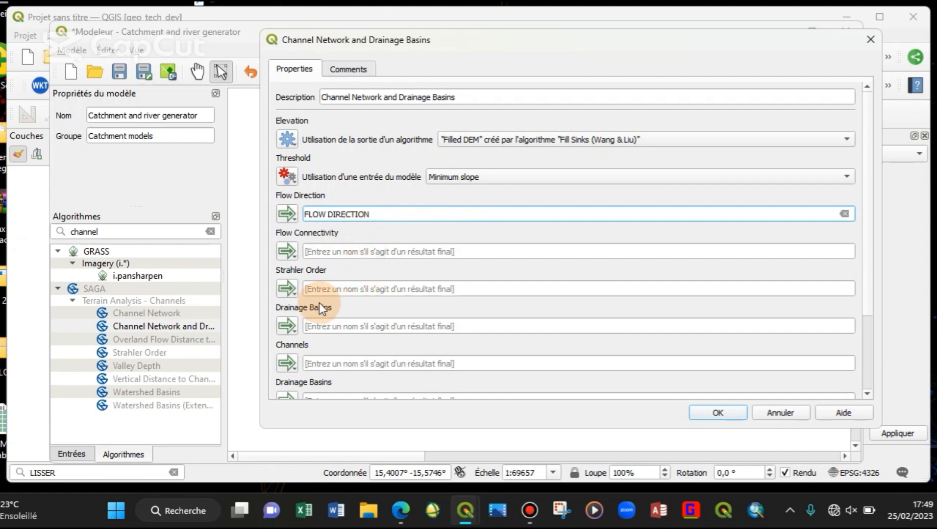
left_click(333, 363)
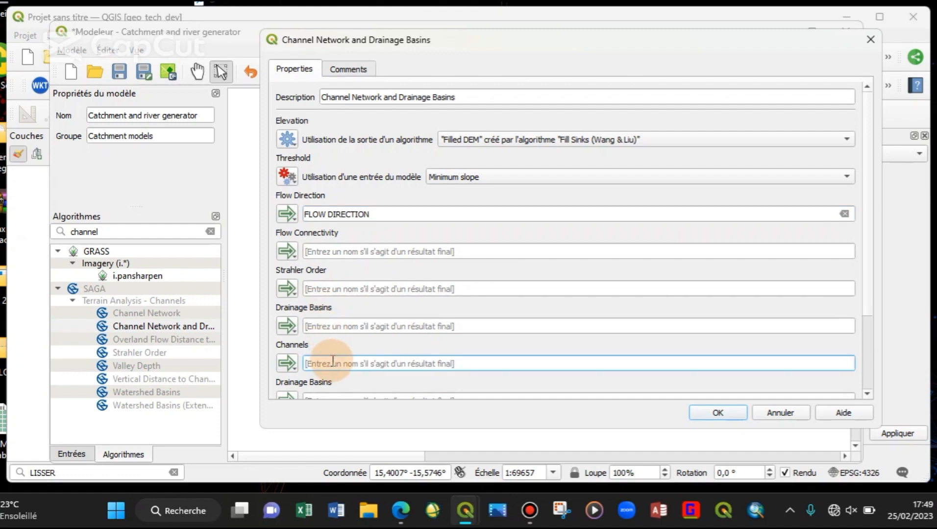
type("Cours d'e")
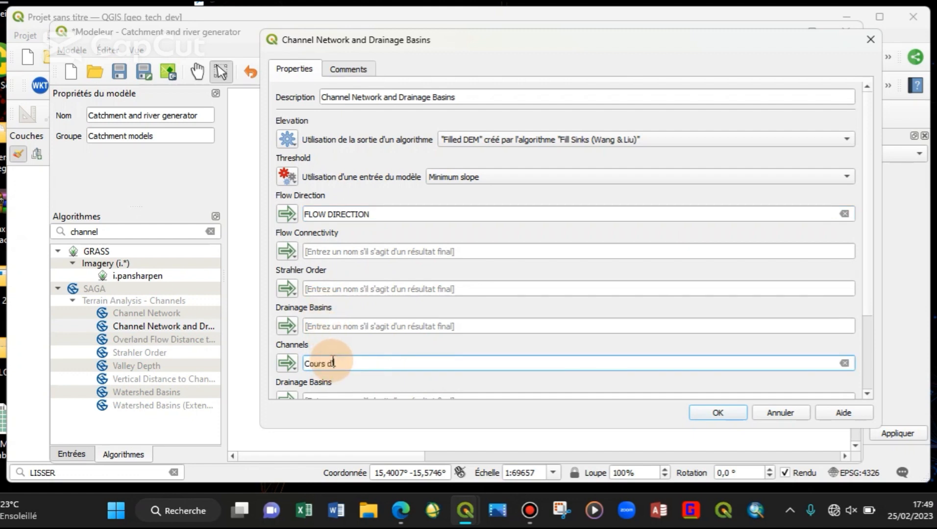
type("au zone")
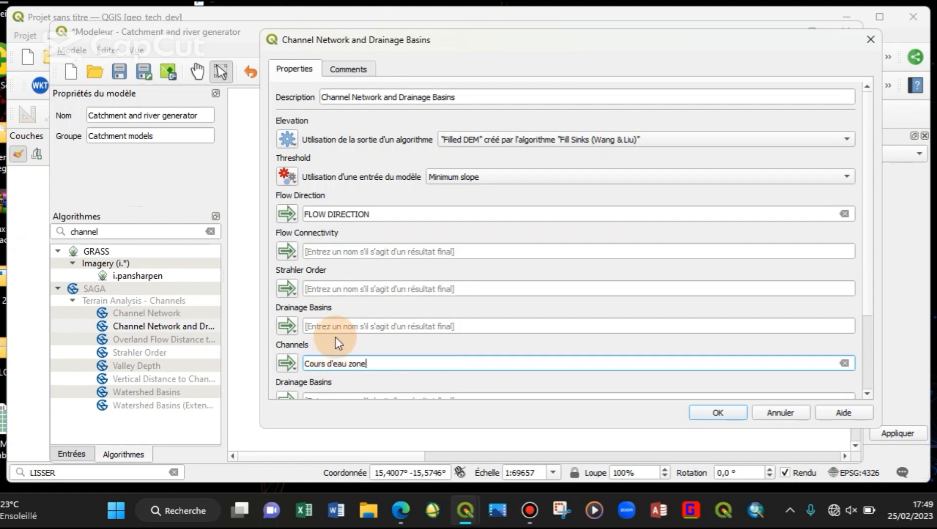
left_click(718, 413)
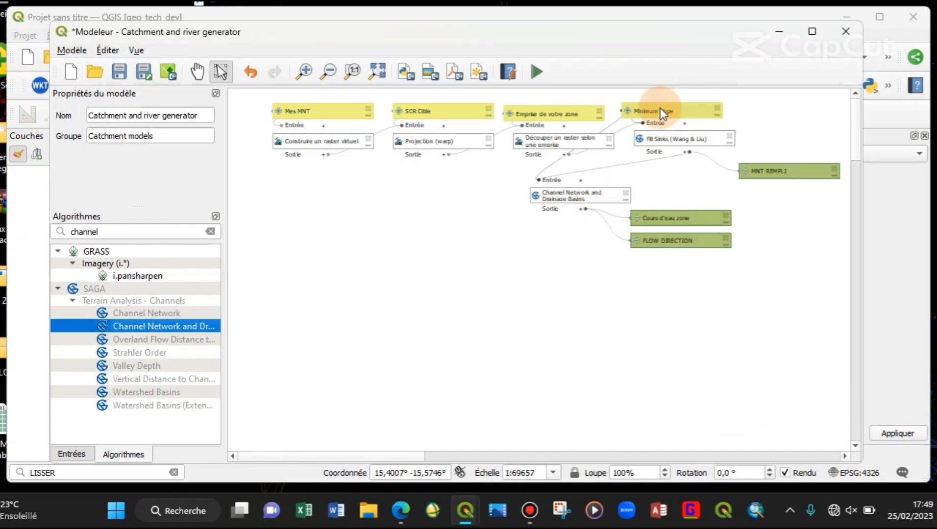
Step: Align the "Minimum slope" input above "Fill Sinks (Wang & Liu)" and shift "Channel Network and Drainage Basins" slightly away from its outputs
left_click_drag(666, 109, 677, 109)
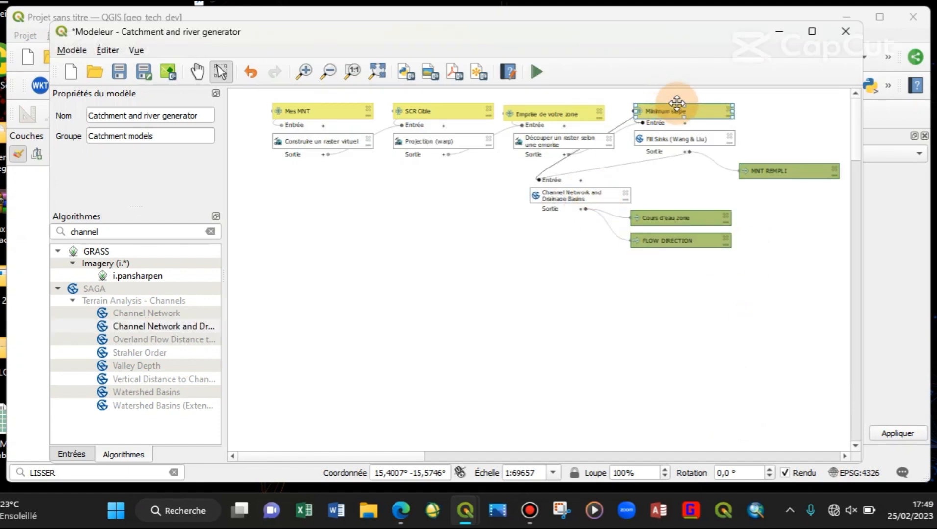
left_click_drag(567, 195, 548, 194)
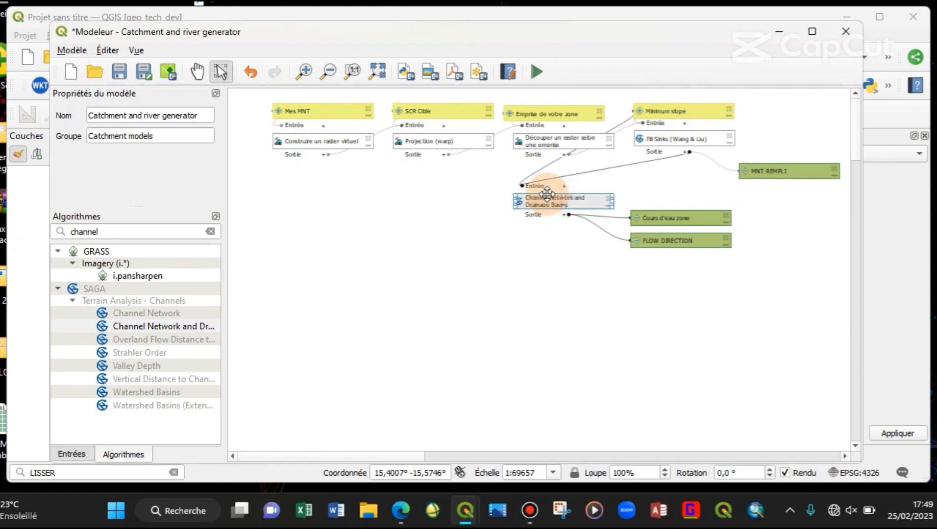
Step: Add a number input to the model with the description "Threshold" and the integer type (Entier)
left_click(71, 453)
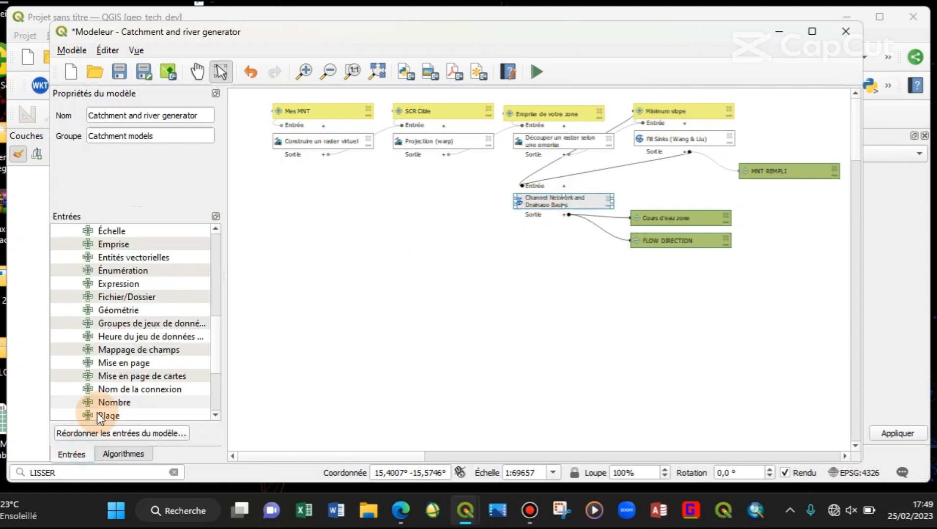
left_click_drag(119, 403, 411, 206)
left_click(533, 185)
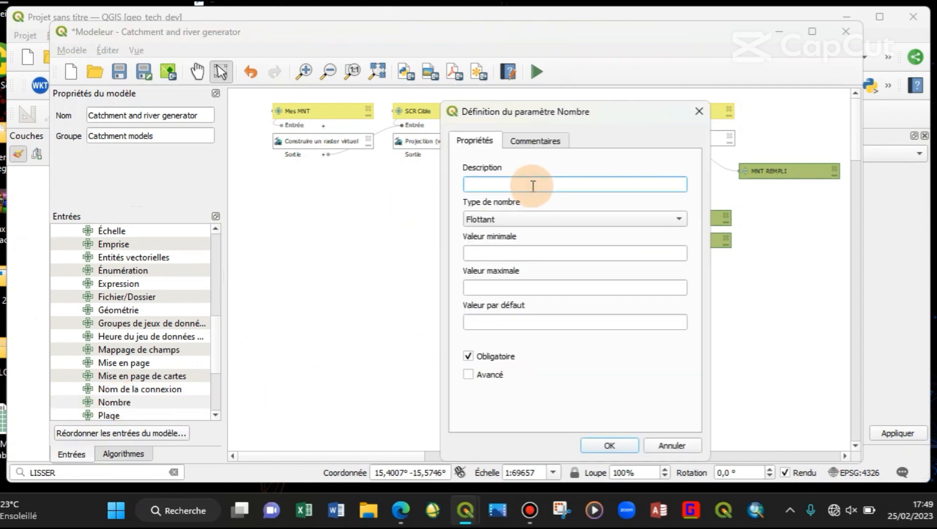
type("Threshold")
left_click(523, 221)
left_click(510, 234)
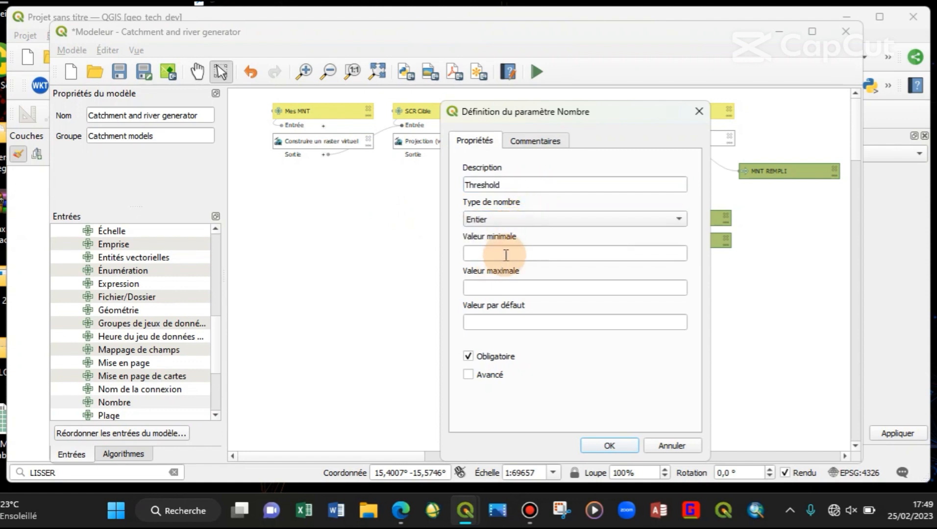
Step: Give the Threshold input a minimum of 1, a maximum of 10 and a default of 6, and accept the definition
left_click(508, 253)
type("1")
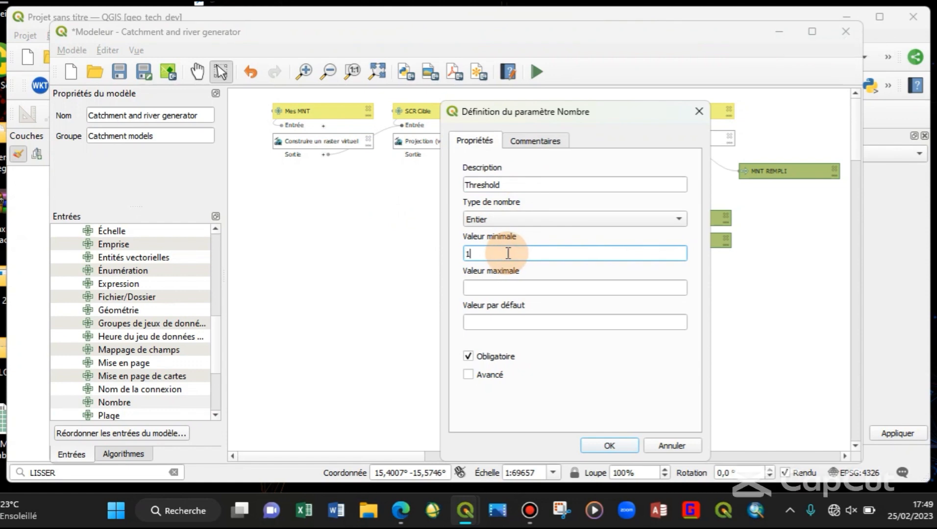
left_click(523, 285)
type("10")
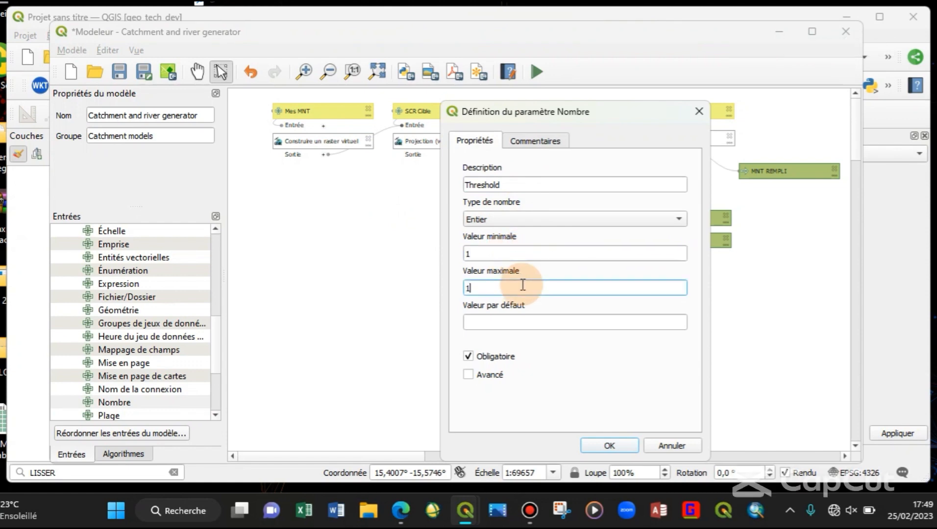
key("Tab")
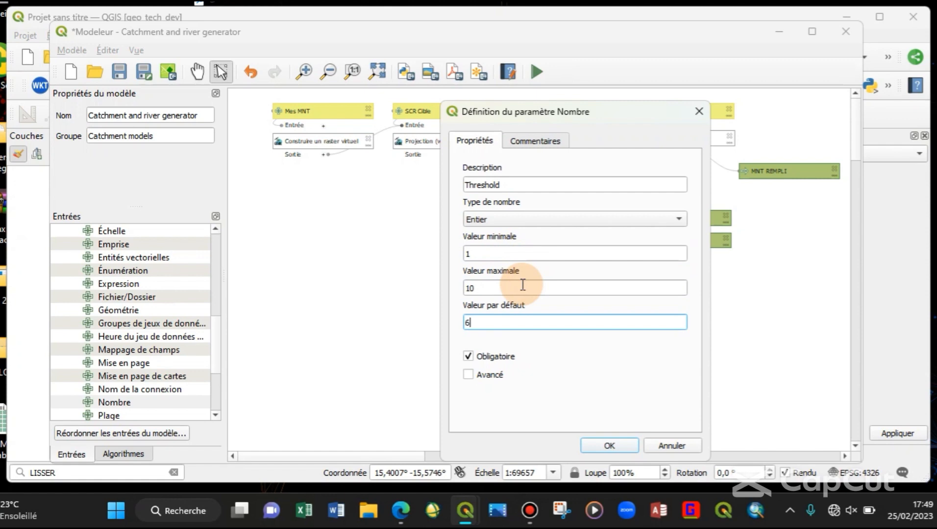
key("Return")
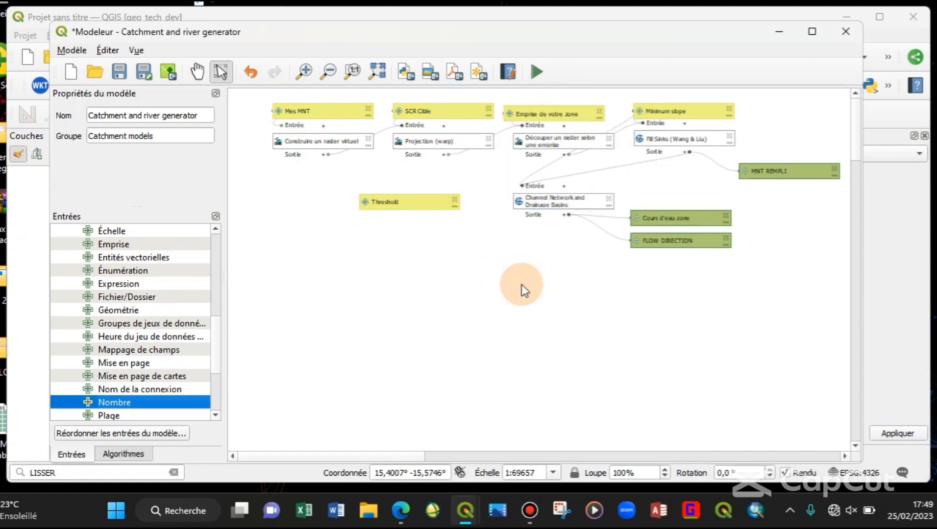
Step: Make the threshold of "Channel Network and Drainage Basins" come from the "Threshold" model input and nudge that input's box
left_click(542, 210)
double_click(543, 209)
left_click(481, 175)
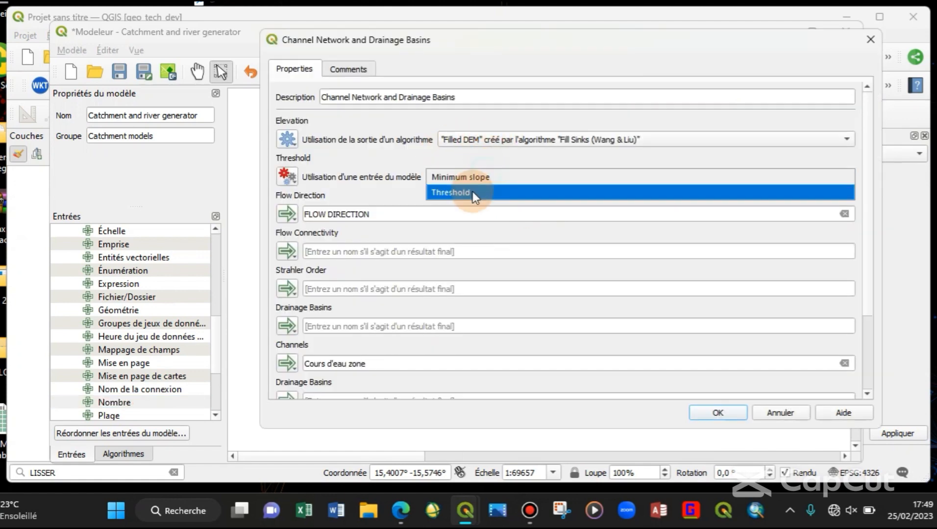
left_click(472, 192)
left_click(718, 413)
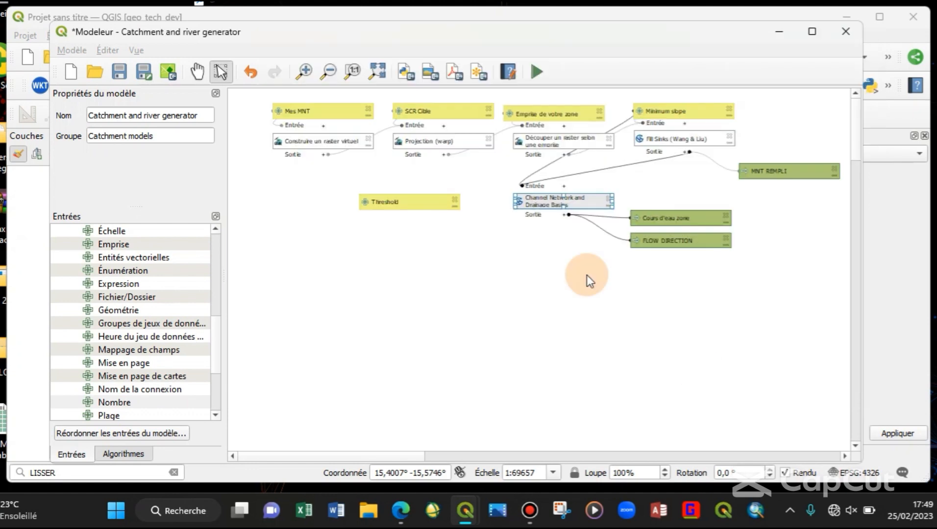
mouse_move(456, 209)
left_mouse_down()
mouse_move(472, 226)
mouse_move(479, 216)
mouse_move(450, 210)
left_mouse_up()
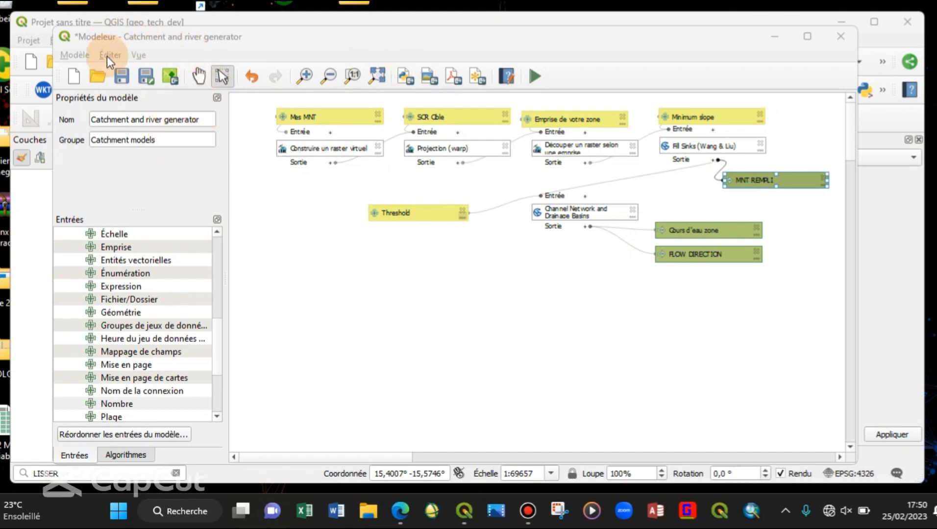
Step: Add a group box to the model and enlarge it to cover the first three inputs, their algorithms and the Threshold input
left_click(138, 55)
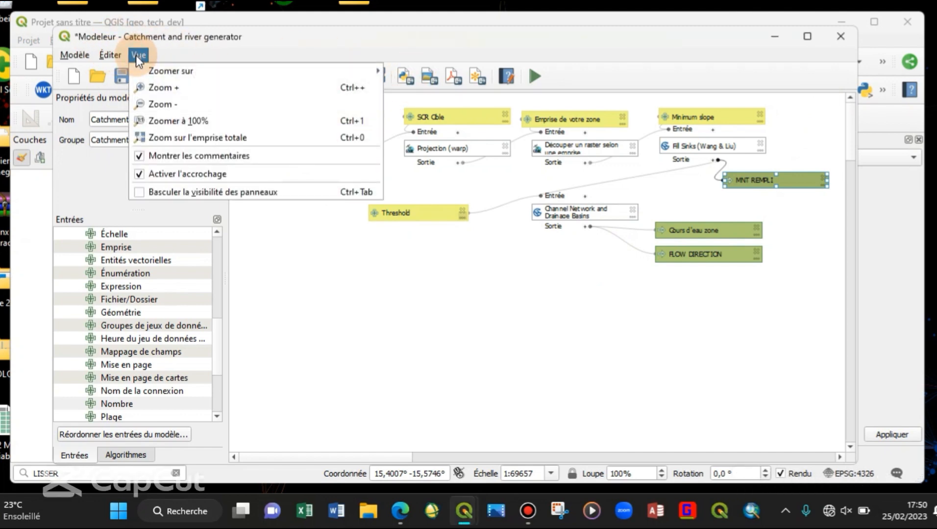
left_click(107, 56)
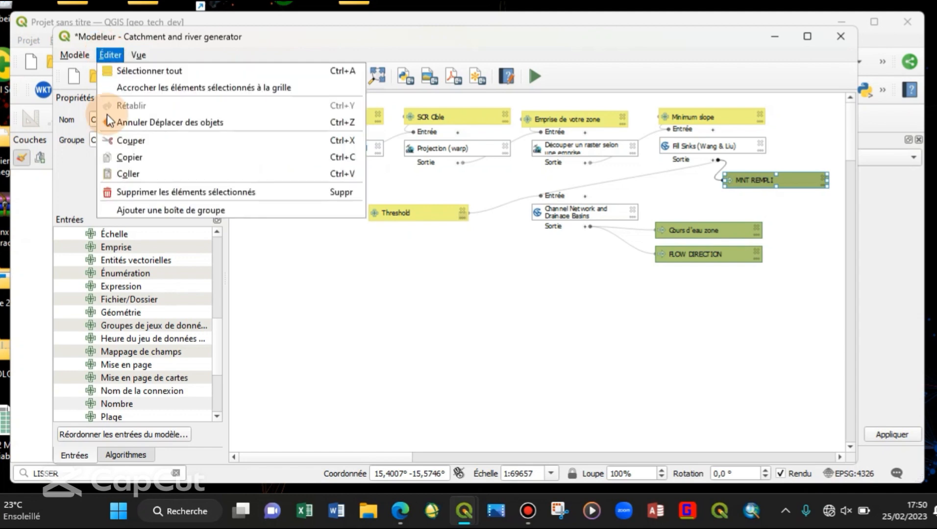
left_click(190, 211)
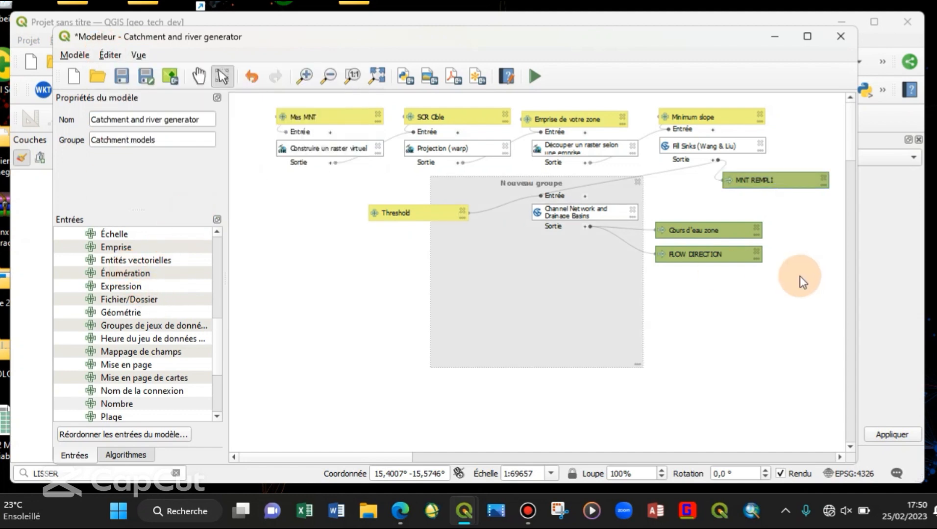
left_click(519, 273)
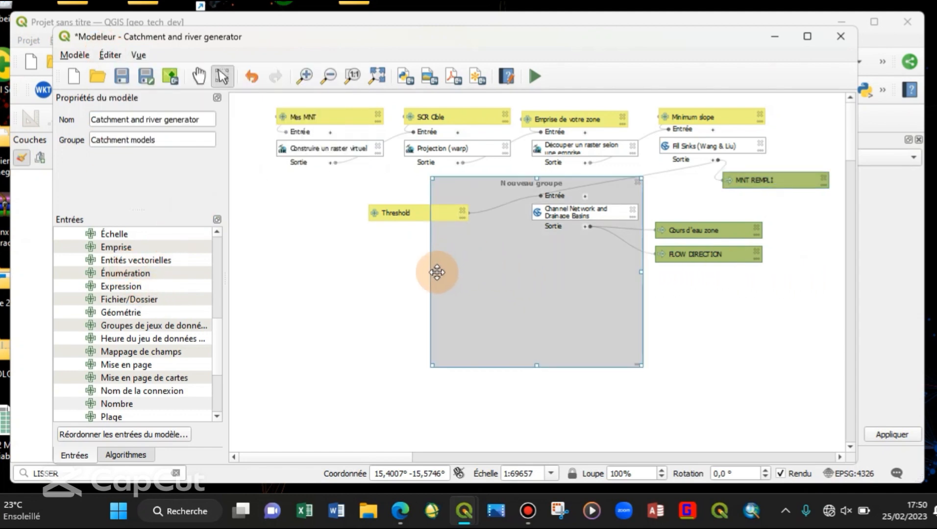
left_click_drag(431, 272, 278, 272)
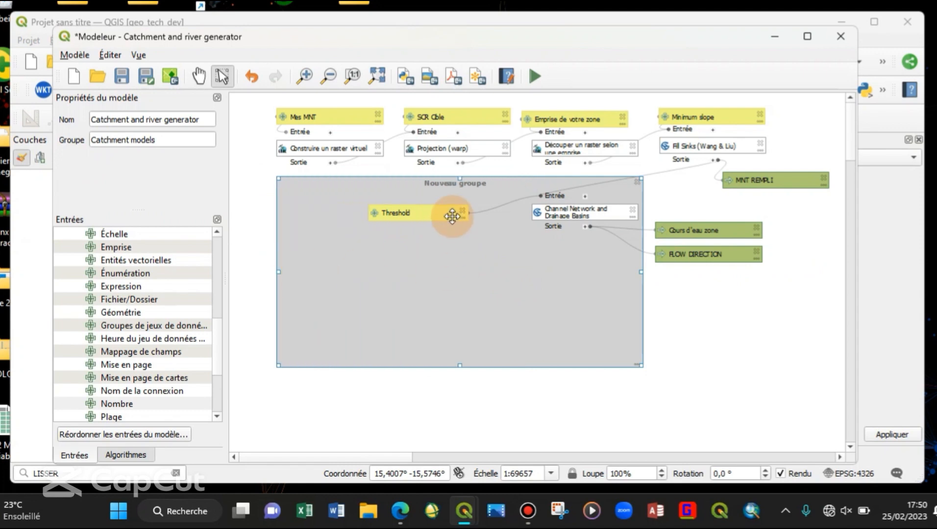
left_click_drag(468, 182, 477, 97)
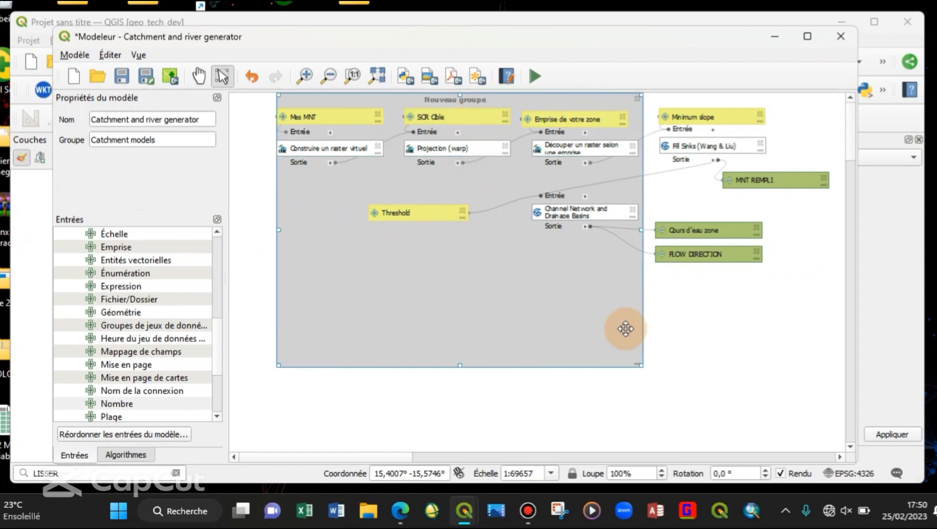
left_click(843, 231)
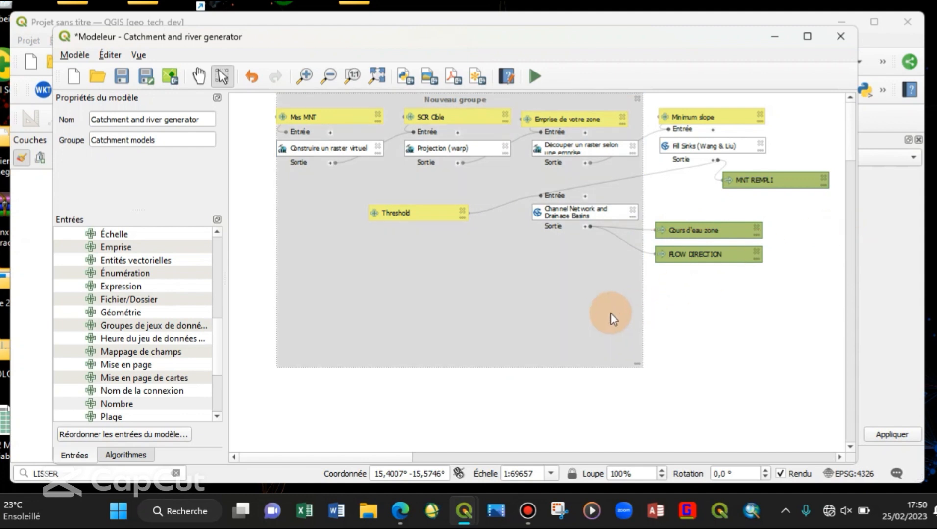
Step: Colour the group box blue and resize it to enclose all model elements, including the outputs, without the empty space below
double_click(609, 313)
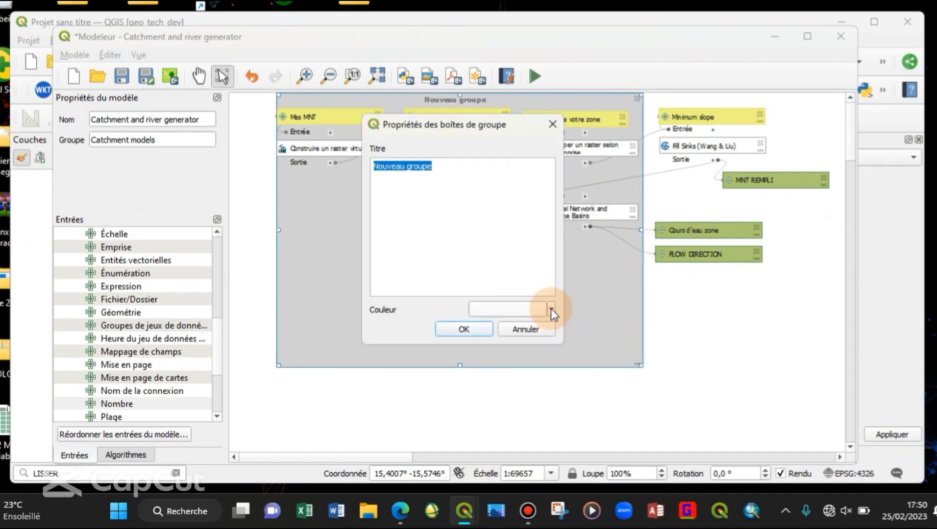
left_click(551, 310)
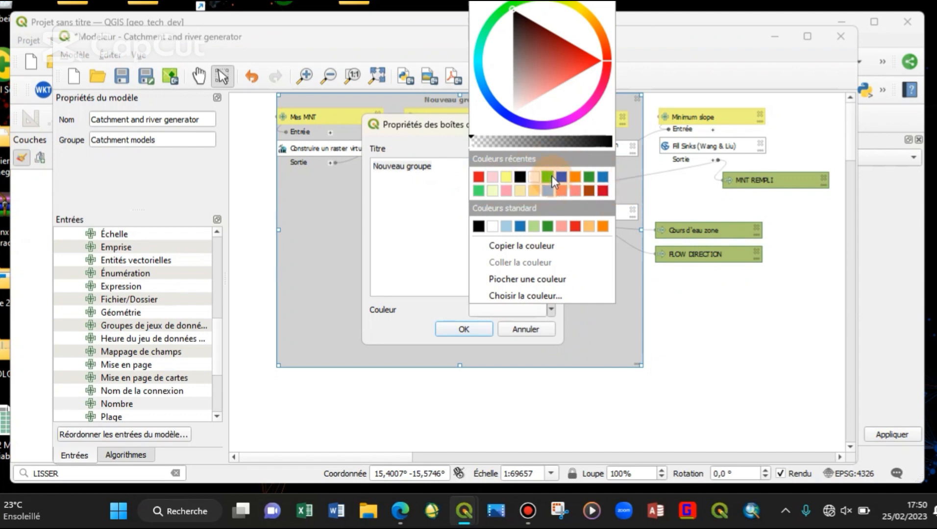
left_click(479, 327)
left_click(478, 328)
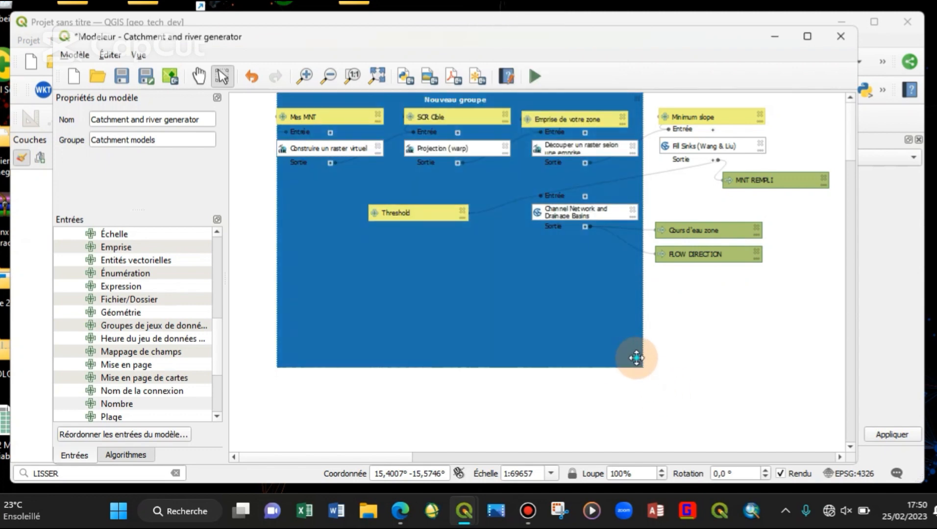
left_click_drag(639, 231, 832, 192)
left_click_drag(561, 366, 623, 272)
Step: Make the group box's blue colour partly transparent and extend the box slightly beyond the "Mes MNT" input
double_click(616, 272)
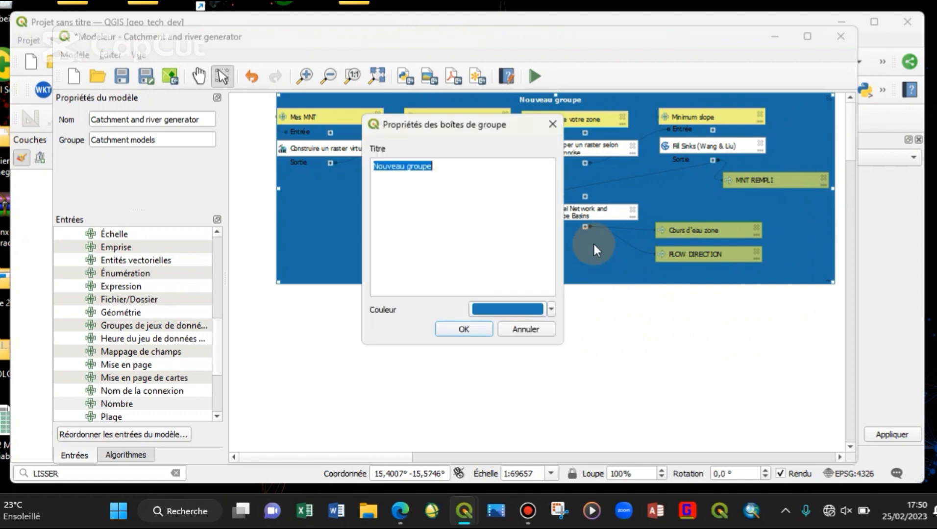
left_click(551, 310)
left_click(570, 149)
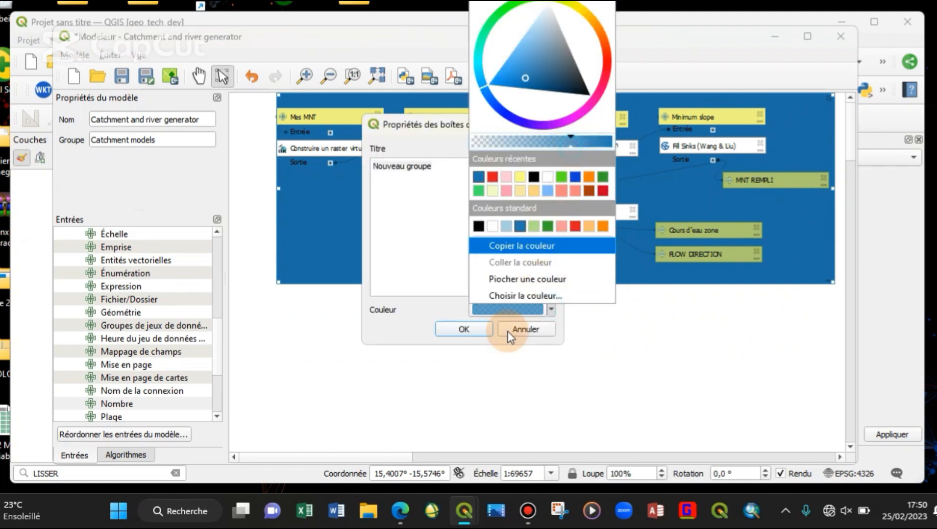
left_click(477, 330)
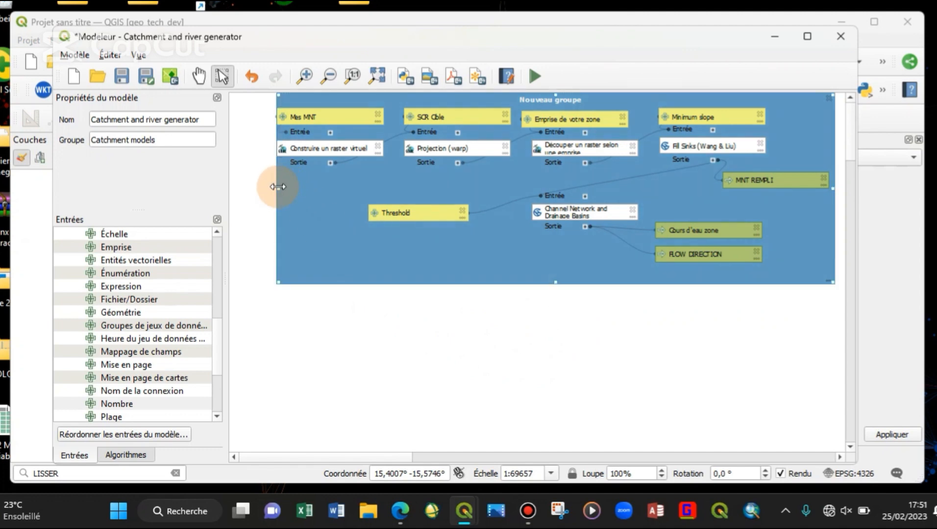
left_click_drag(276, 189, 261, 189)
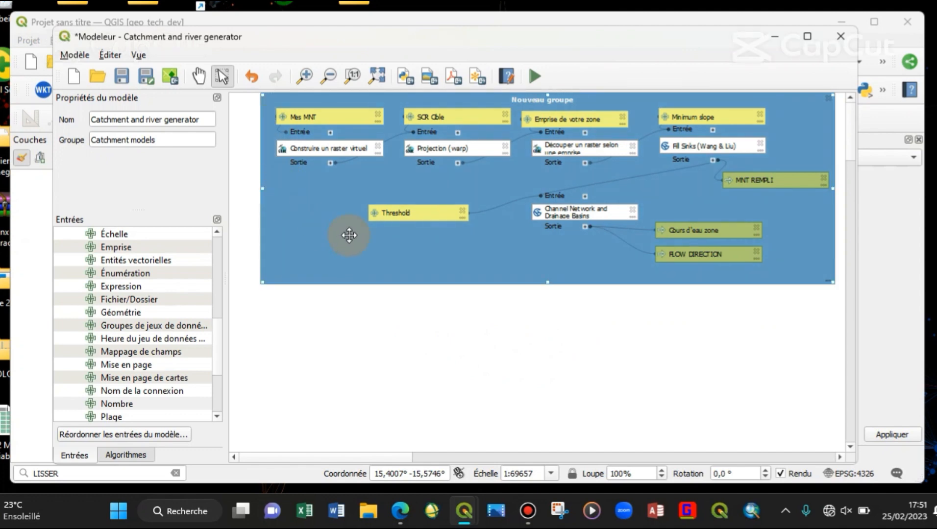
Step: Move "Channel Network and Drainage Basins" slightly down inside the group box, level with the "Cours d'eau zone" output
left_click(586, 212)
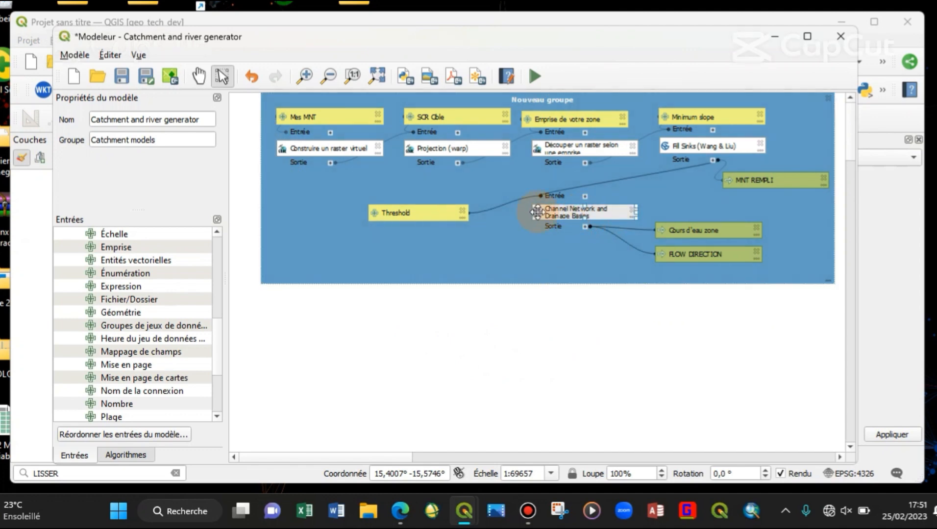
left_click_drag(586, 211, 573, 226)
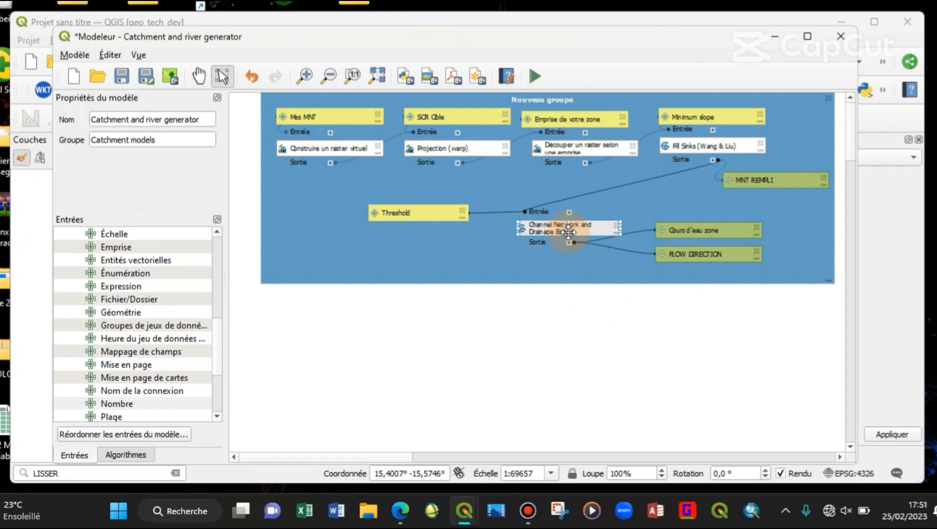
left_click(588, 315)
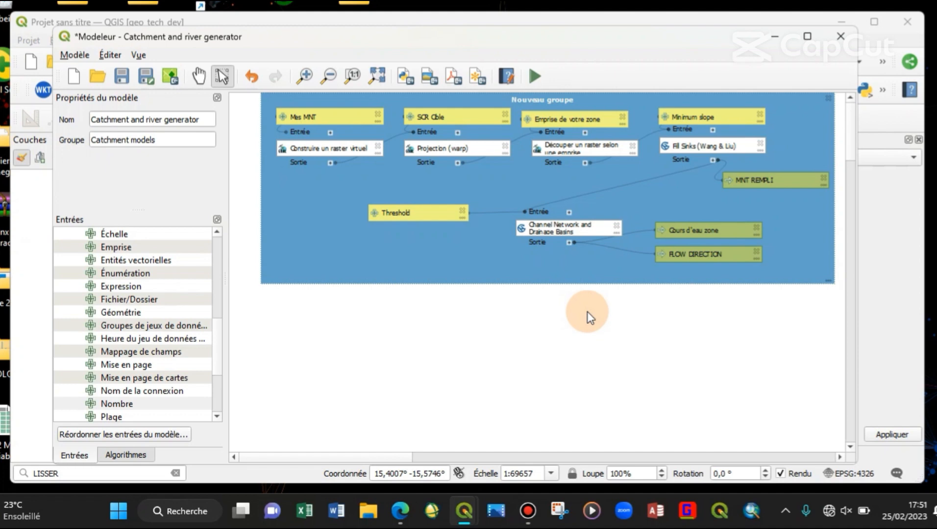
left_click(586, 235)
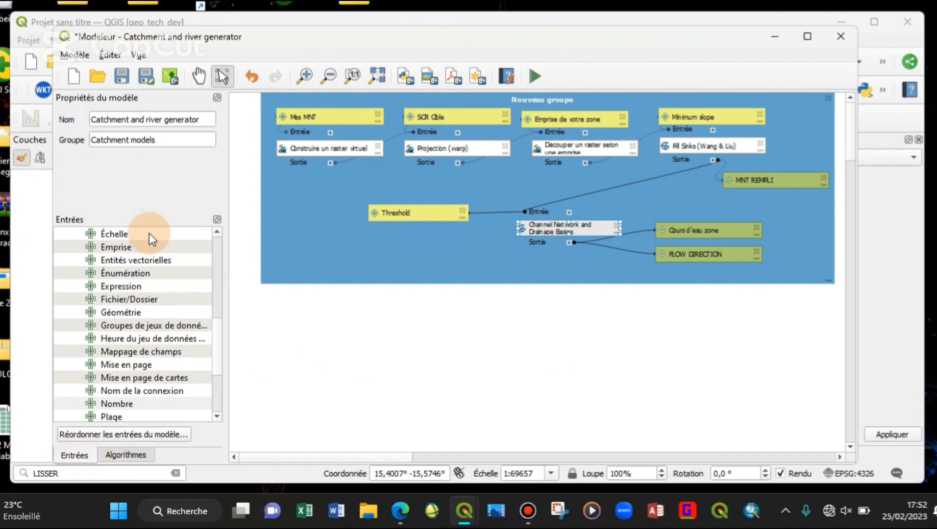
Step: Add another number input to the model with the description "Ordre de mon bv" and the integer type (Entier)
left_click_drag(152, 403, 408, 253)
left_click(502, 186)
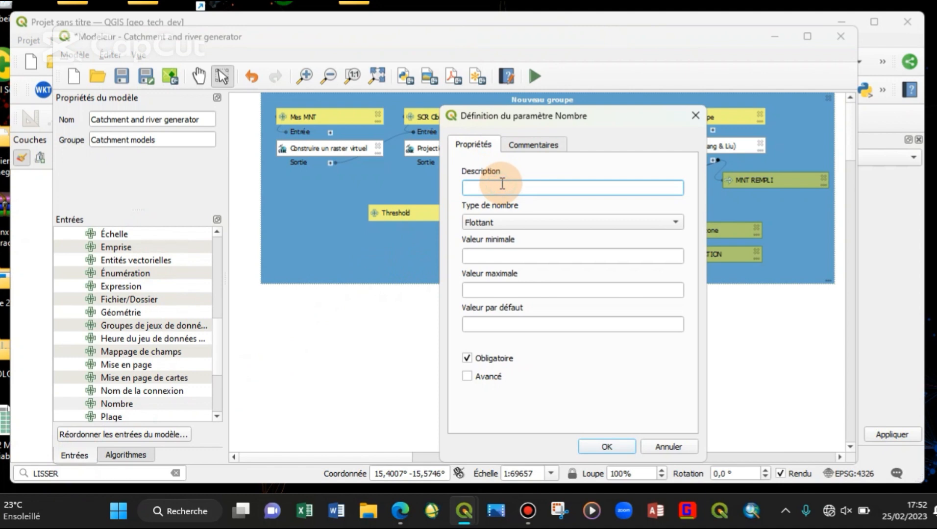
type("Ordre de mon bv")
key("BackSpace")
key("BackSpace")
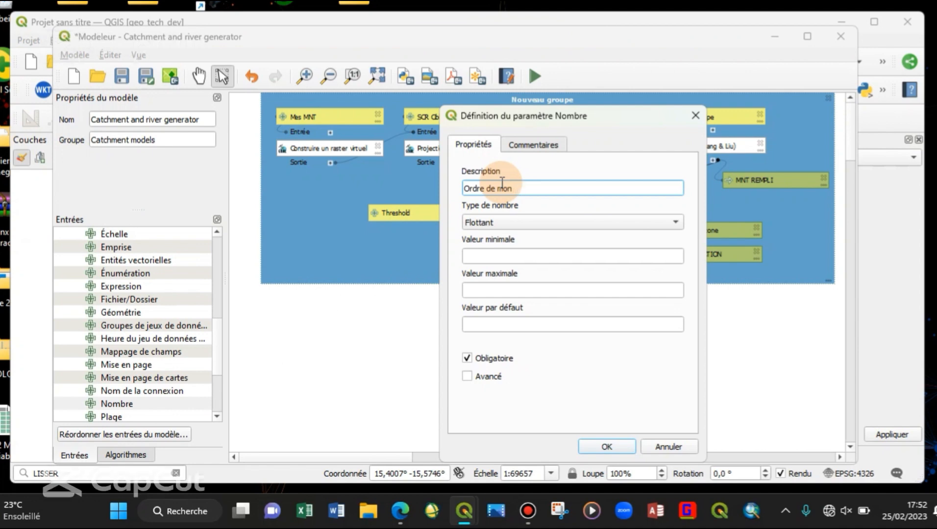
type("bv")
left_click(506, 225)
left_click(506, 239)
Step: Set the minimum value of the "Ordre de mon bv" number input to 2
left_click(512, 255)
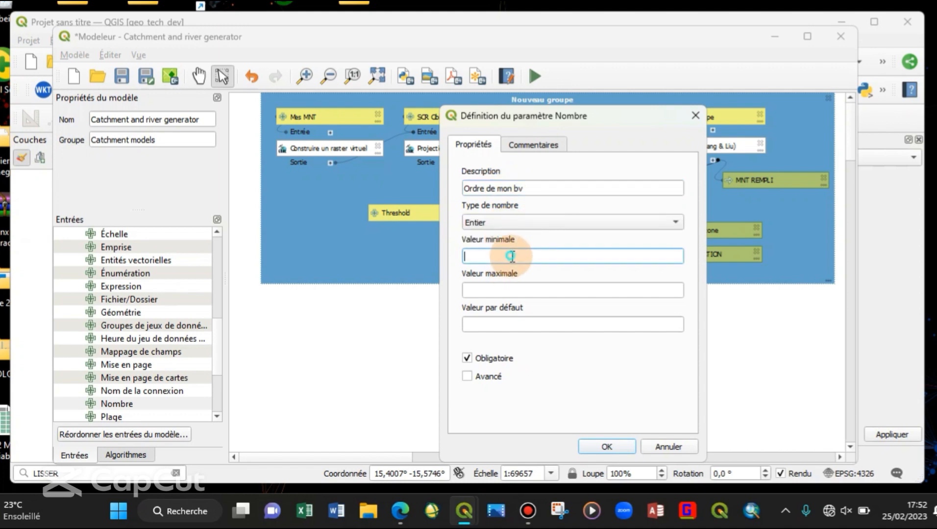
type("1")
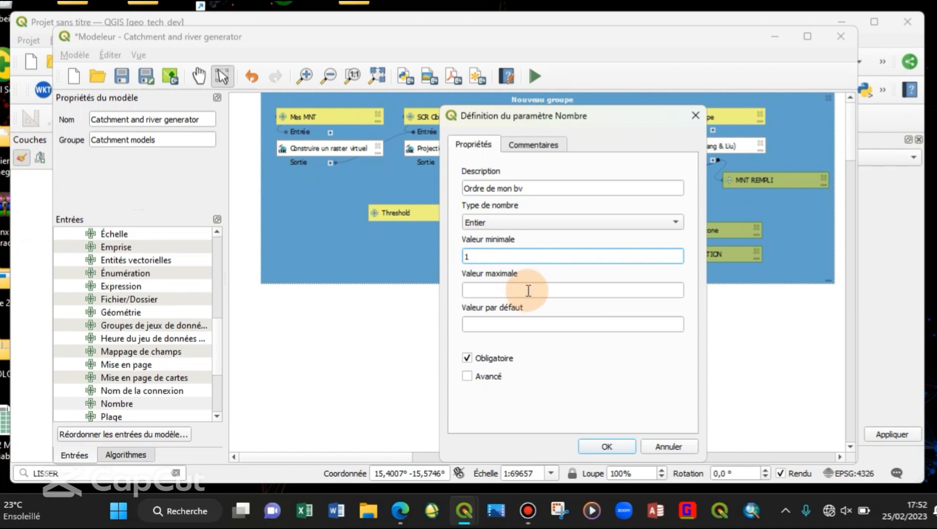
key("BackSpace")
type("2")
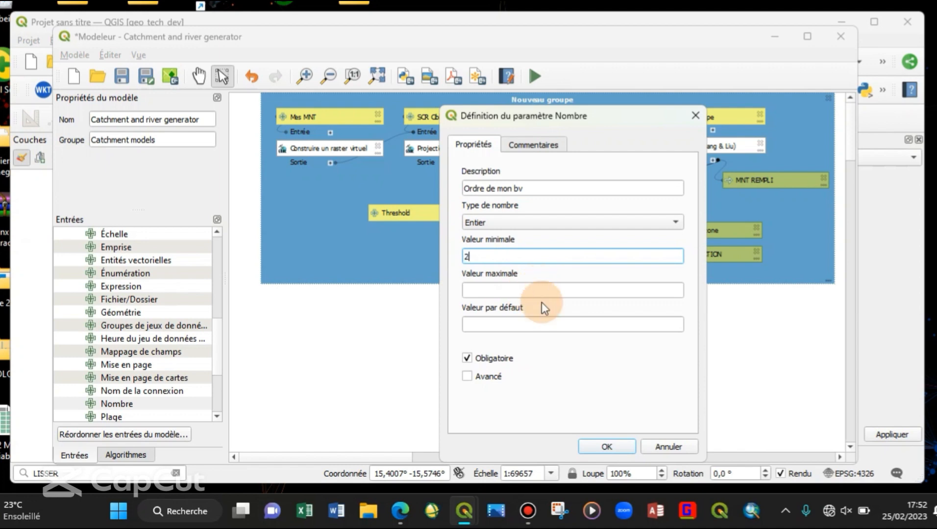
Step: Give the "Ordre de mon bv" input a maximum of 5 and a default of 3, and place it directly below Threshold
left_click(516, 292)
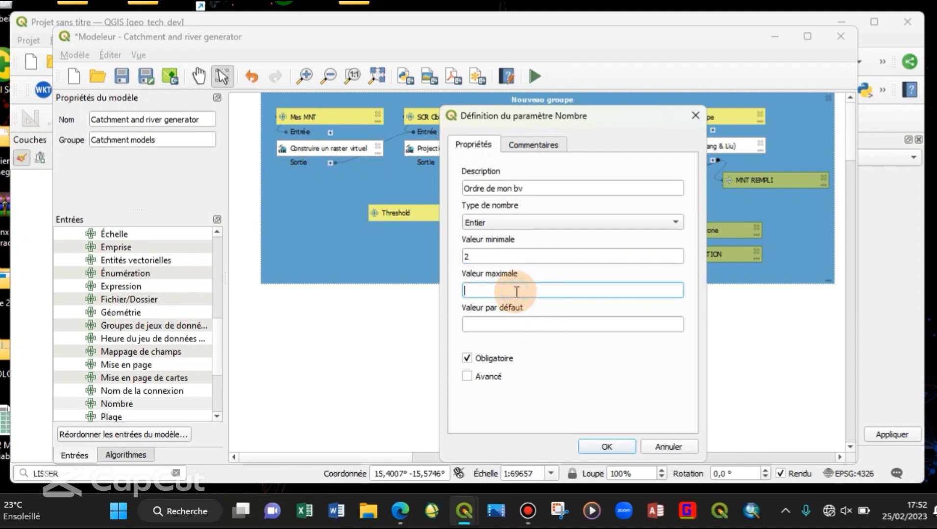
type("6")
left_click(511, 326)
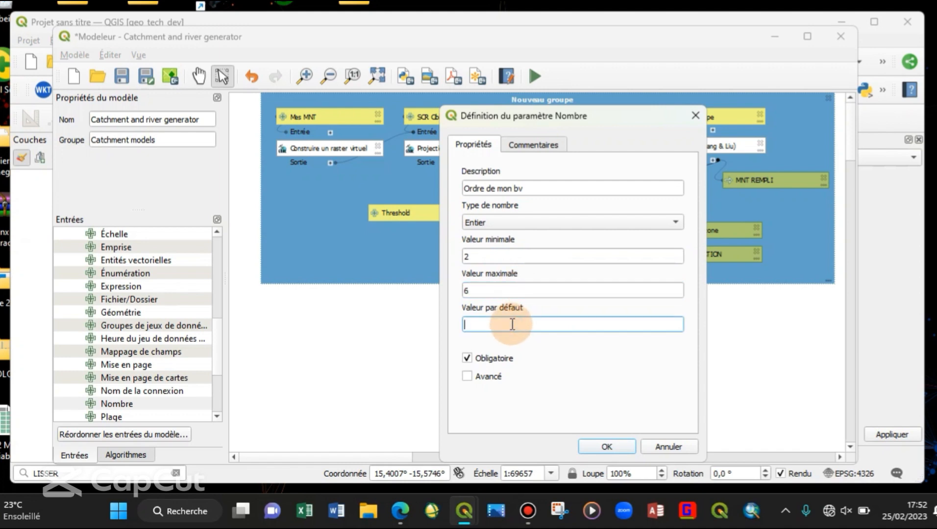
left_click(493, 290)
key("BackSpace")
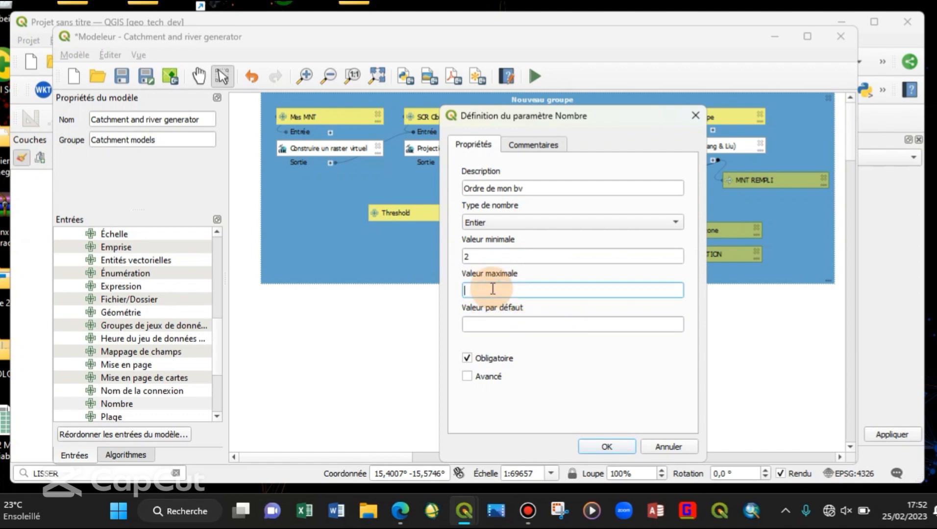
type("10")
left_click(508, 325)
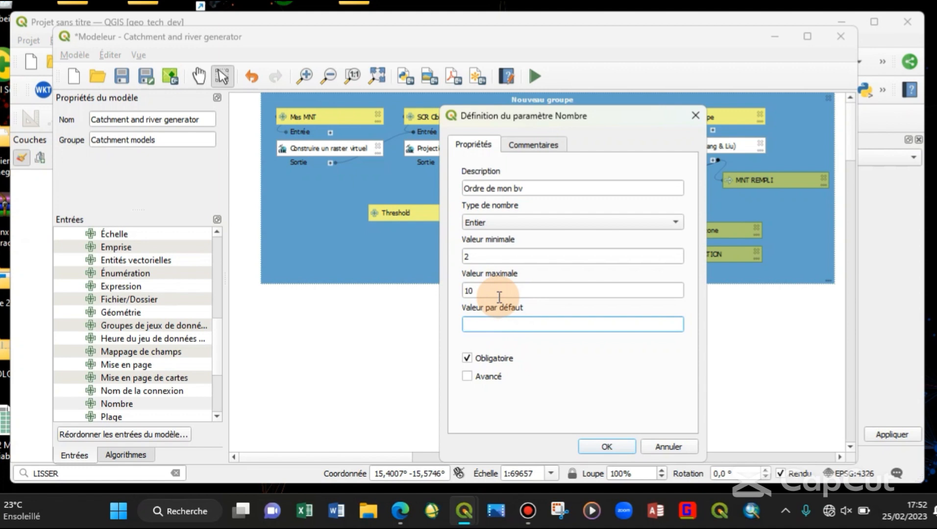
key("shift+Tab")
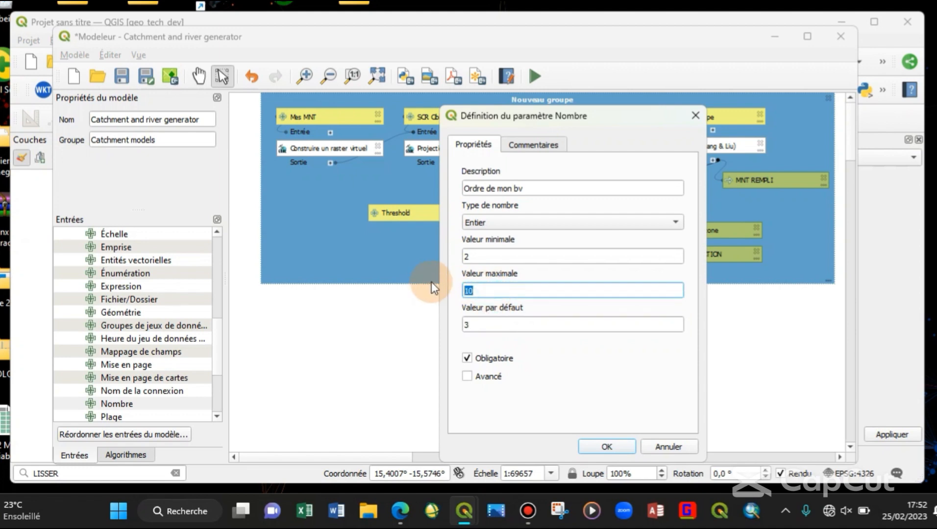
type("5")
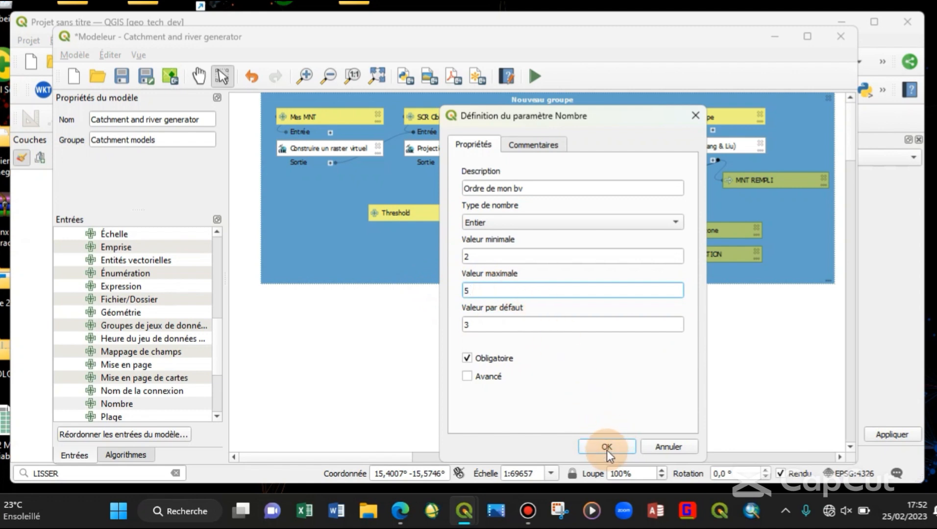
left_click(607, 447)
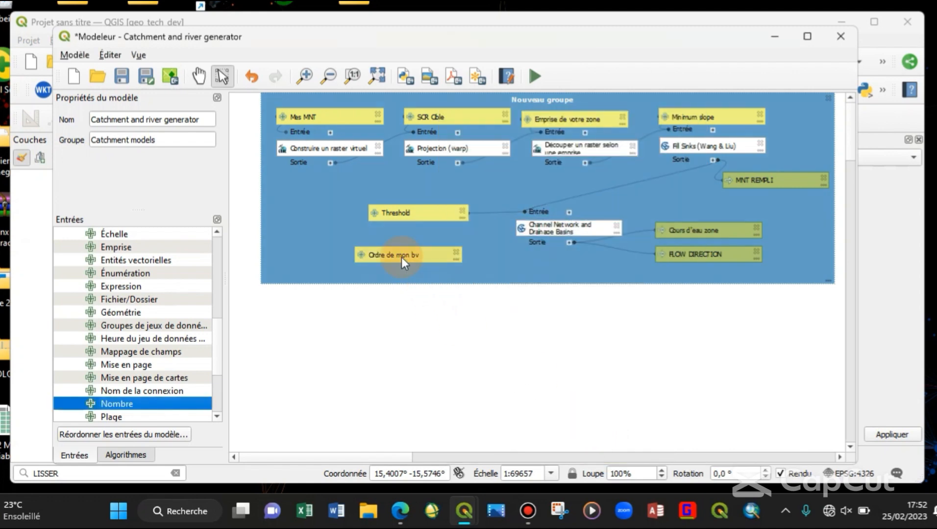
left_click_drag(401, 257, 420, 262)
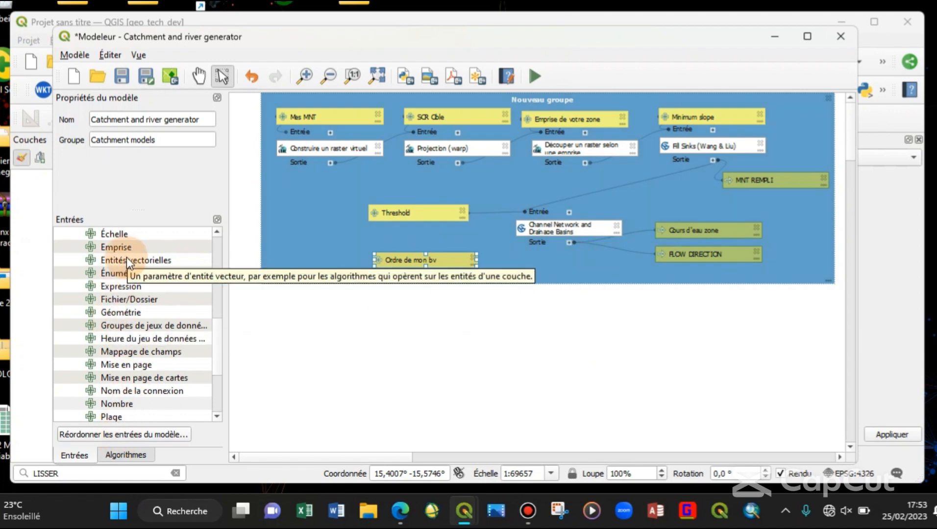
Step: Search the algorithms for "expression" and add "Extraire par expression" to the model
scroll(204, 274, "up", 1)
scroll(204, 274, "up", 5)
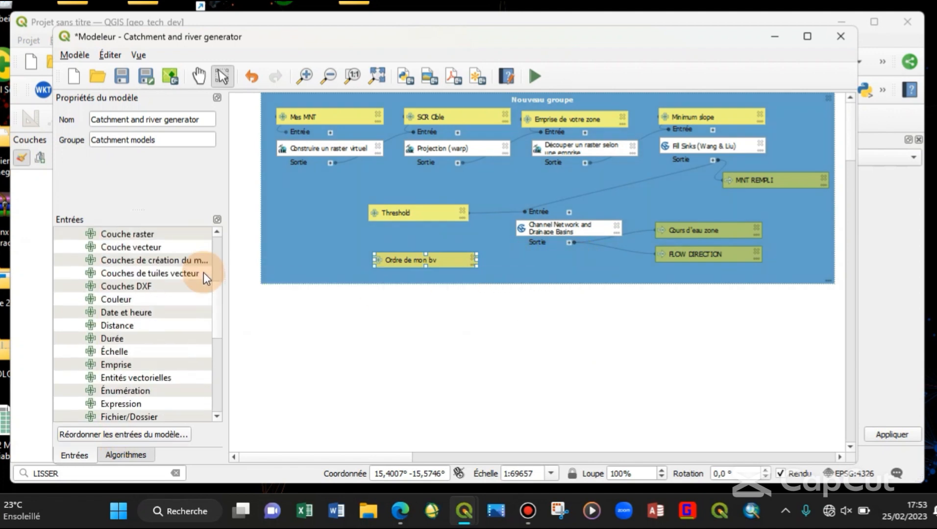
left_click(115, 452)
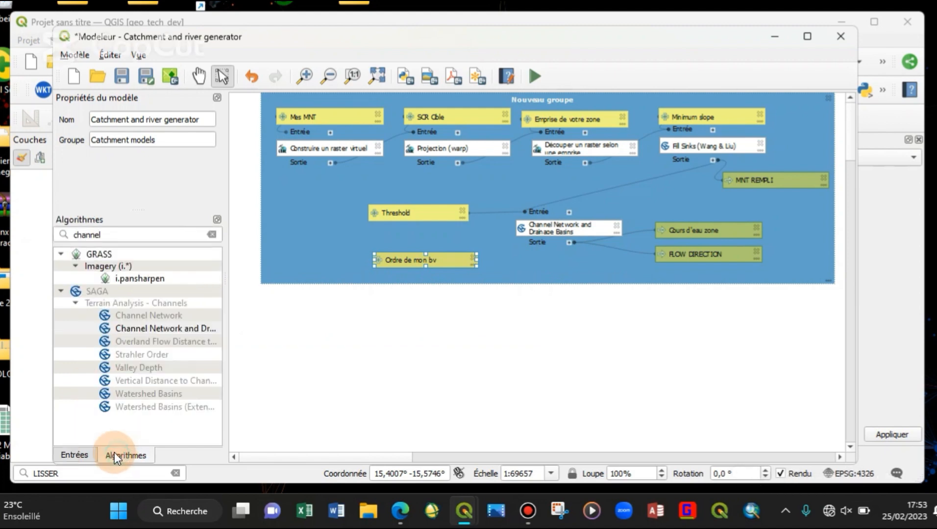
left_click(212, 235)
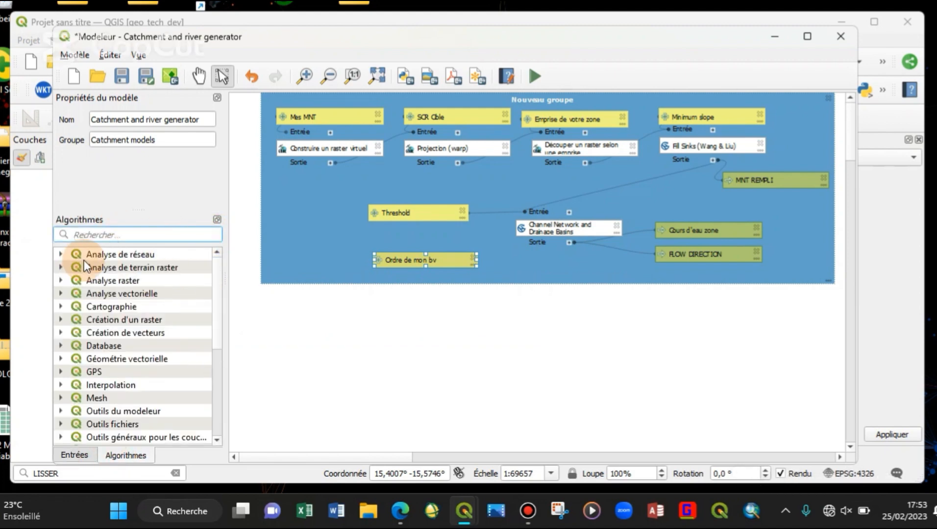
type("ex")
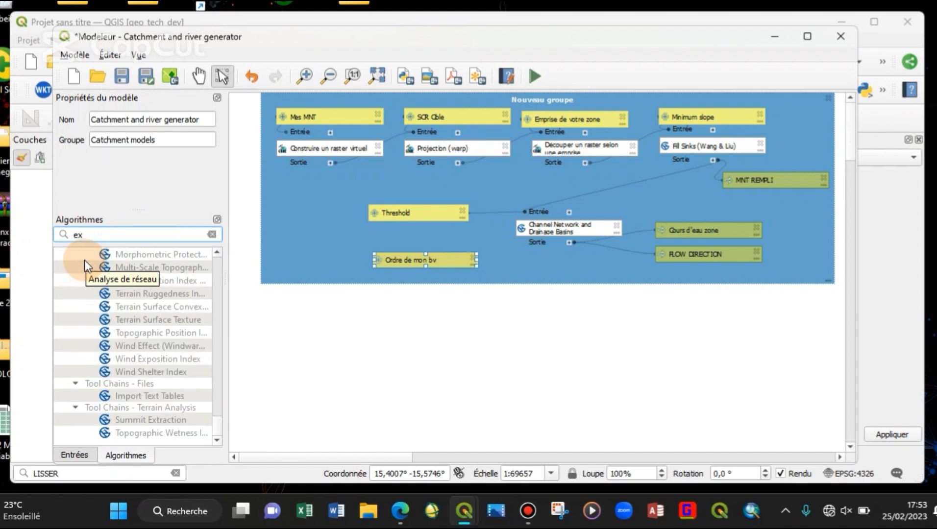
type("press")
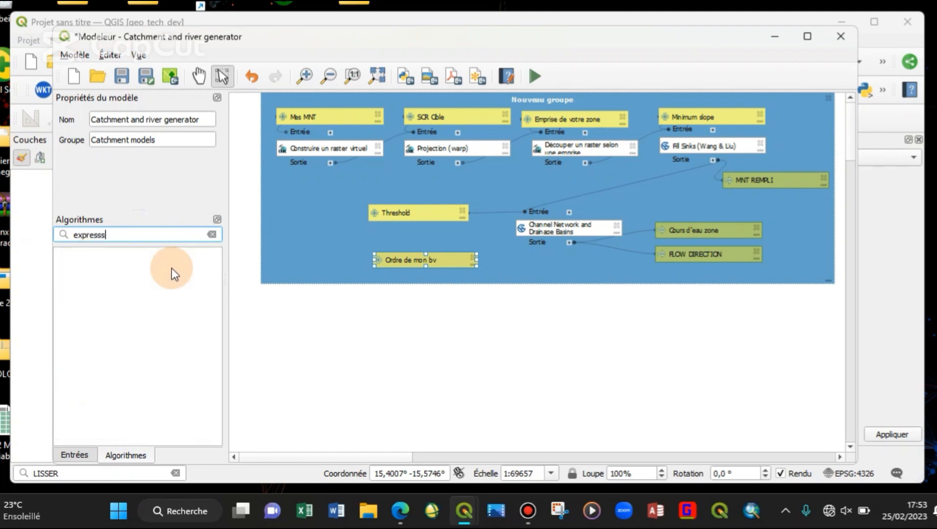
type("ion")
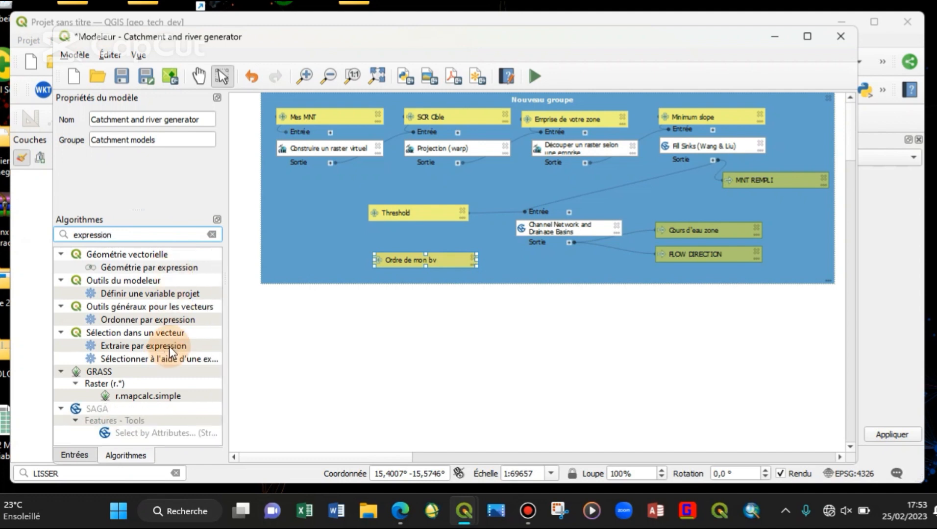
left_click_drag(169, 346, 448, 305)
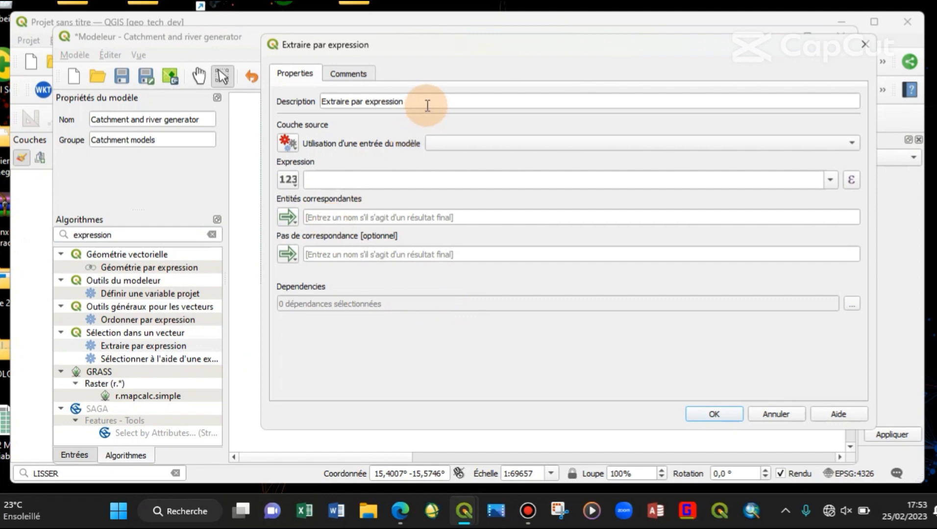
Step: Describe the extraction as "Extraire ORDER" and use the "Channels" output of "Channel Network and Drainage Basins" as its source layer
left_click_drag(427, 104, 351, 101)
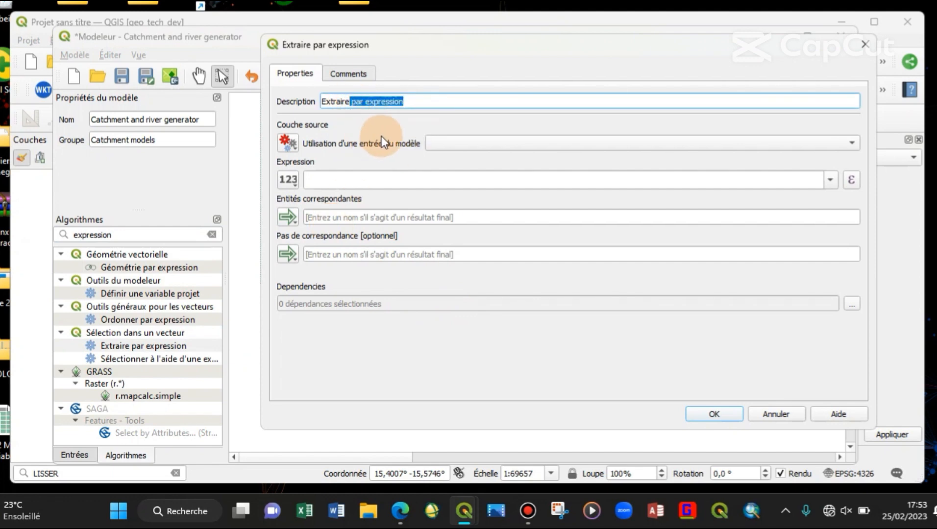
key("BackSpace")
type("ORDER")
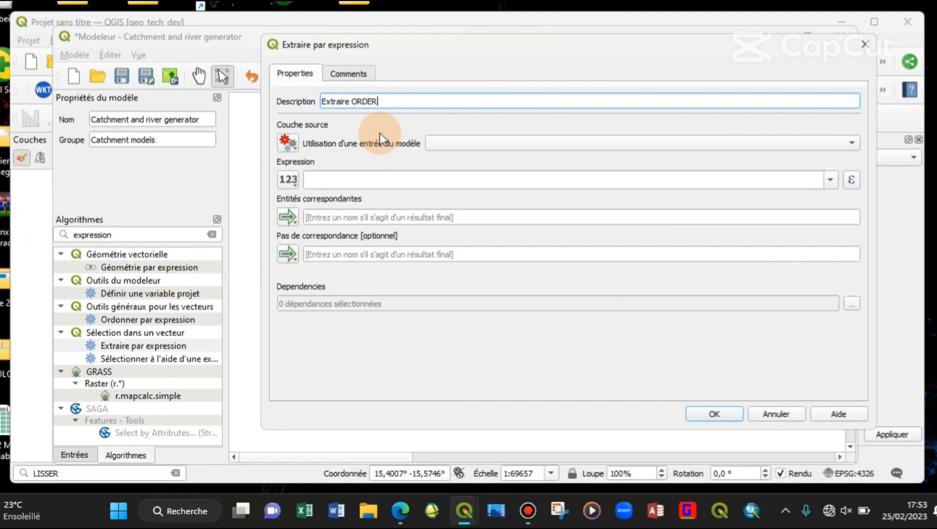
left_click(292, 142)
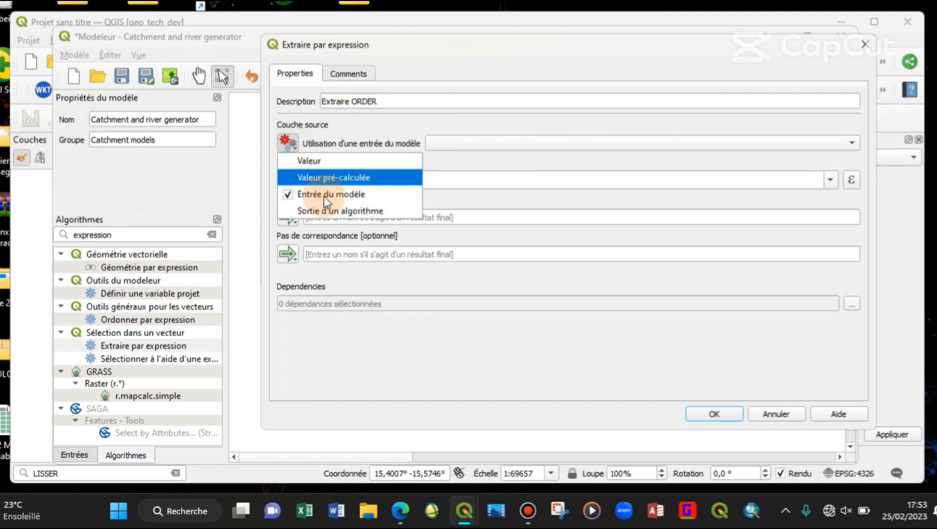
left_click(335, 209)
left_click(471, 145)
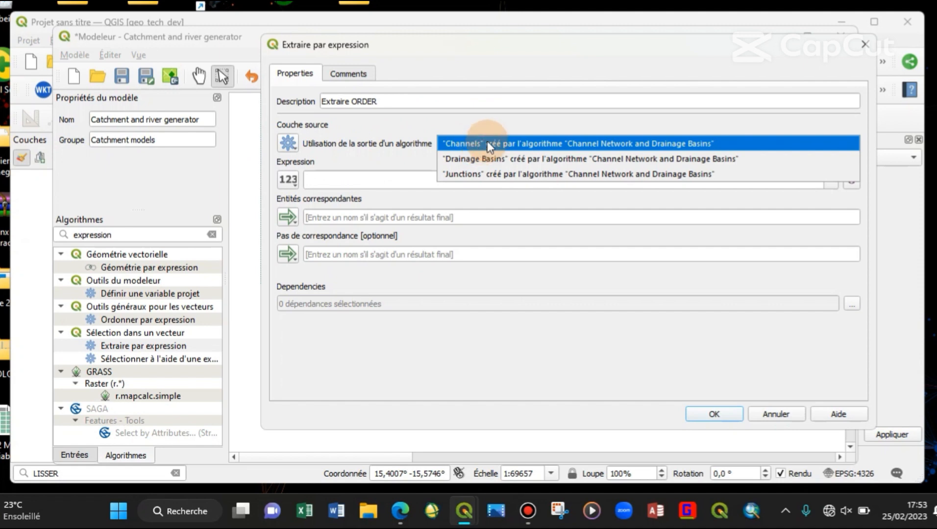
left_click(488, 144)
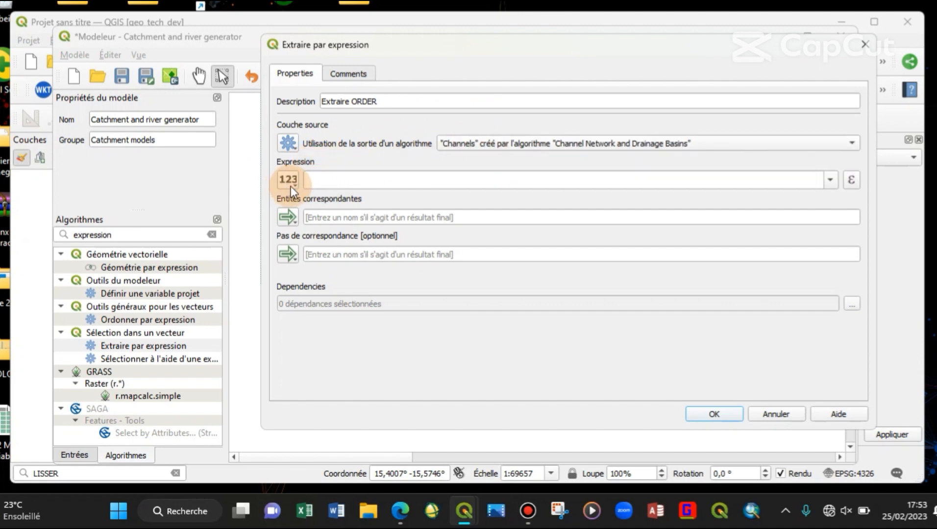
Step: Open the expression builder for the extraction's expression and widen it so the full variable names can be read
left_click(349, 180)
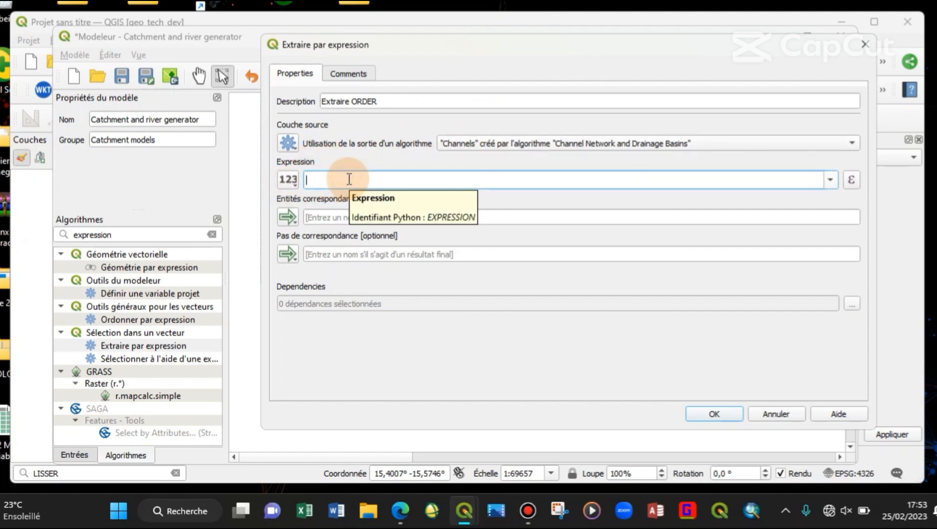
left_click(293, 180)
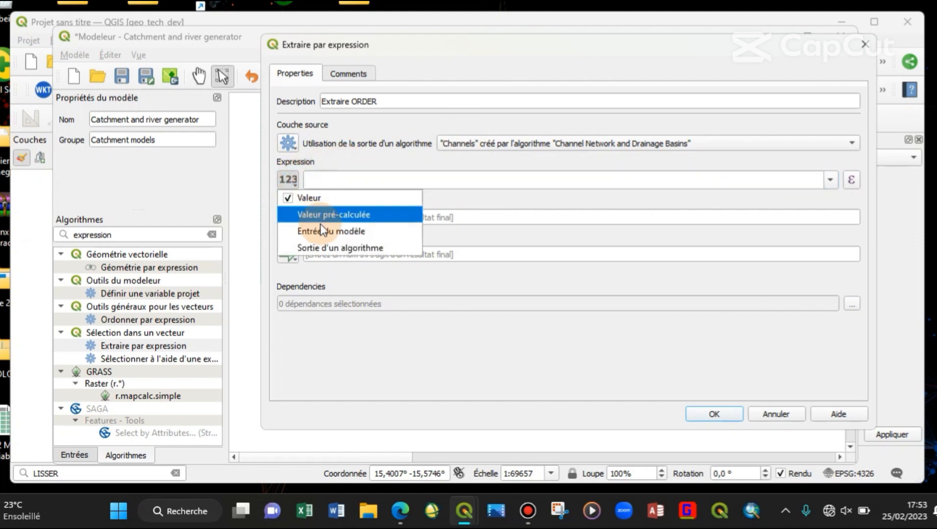
left_click(360, 183)
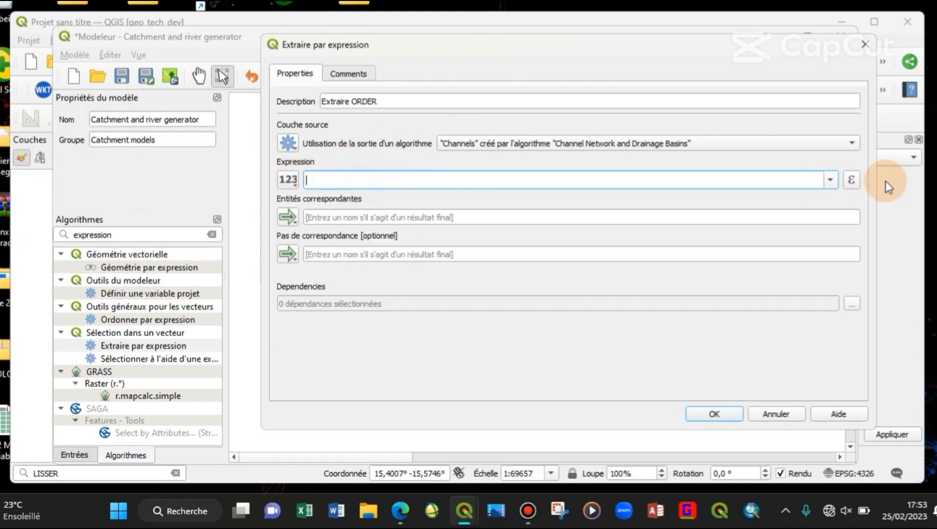
left_click(858, 176)
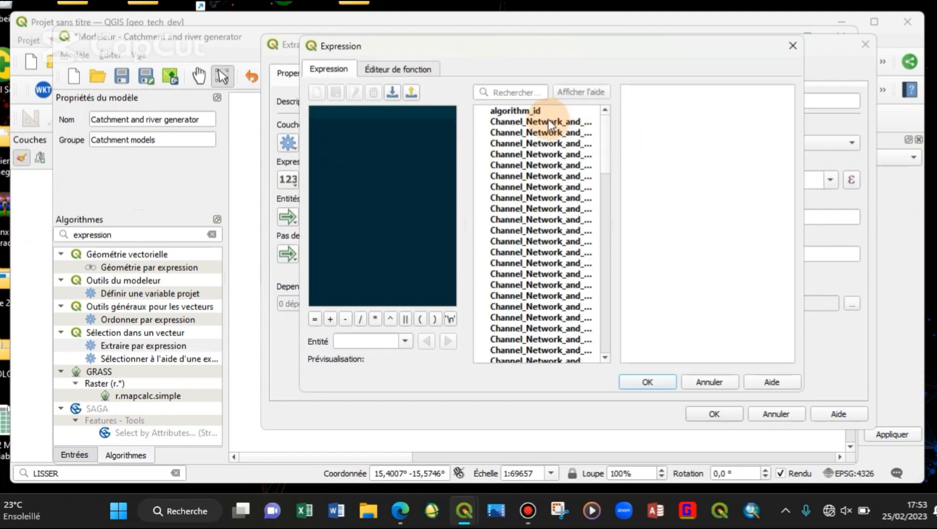
scroll(609, 145, "down", 1)
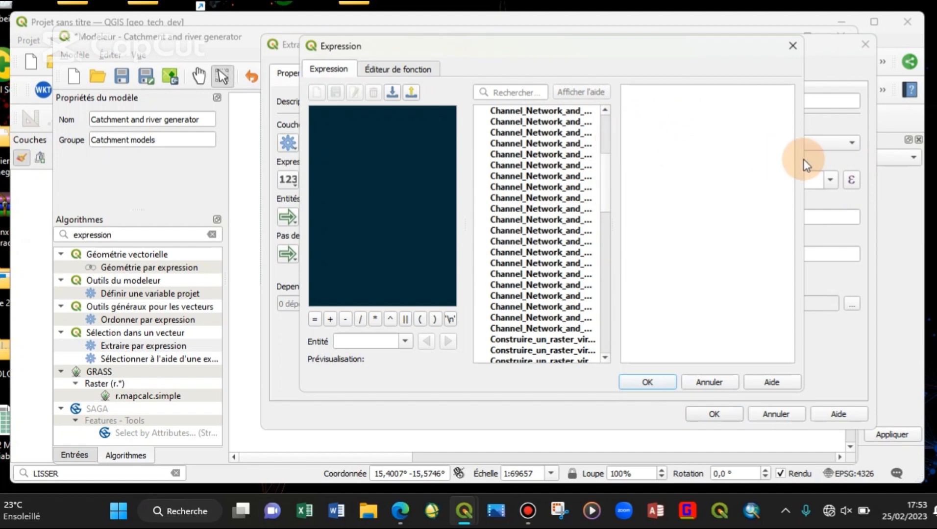
left_click_drag(805, 161, 876, 158)
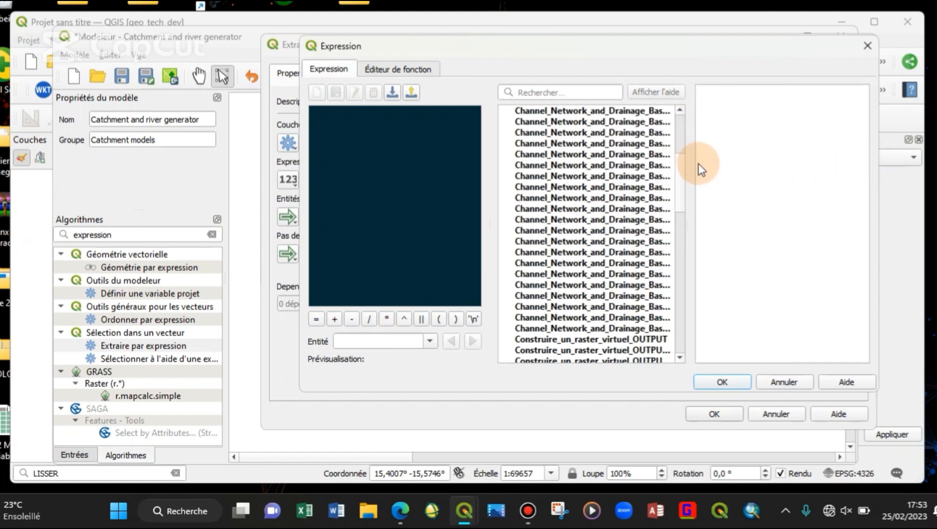
left_click_drag(300, 166, 200, 164)
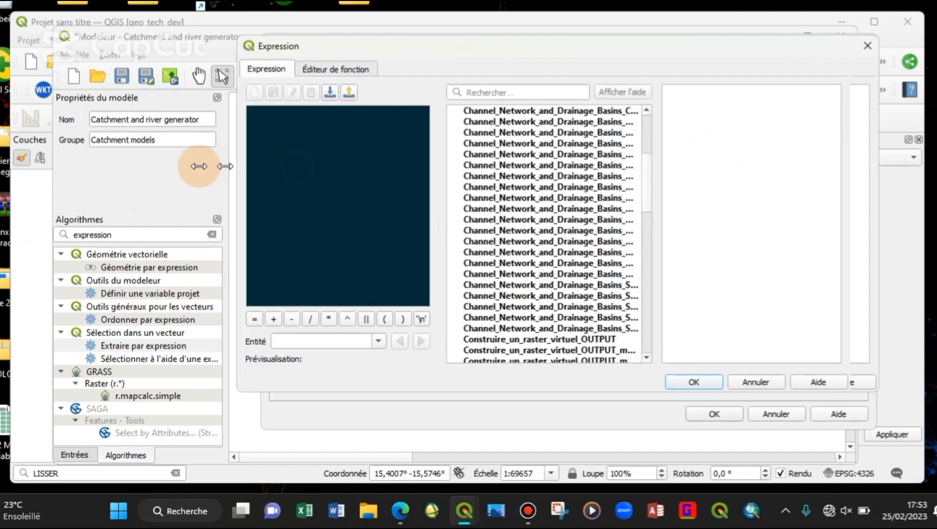
left_click_drag(660, 219, 719, 213)
left_click_drag(679, 179, 679, 200)
left_click(568, 93)
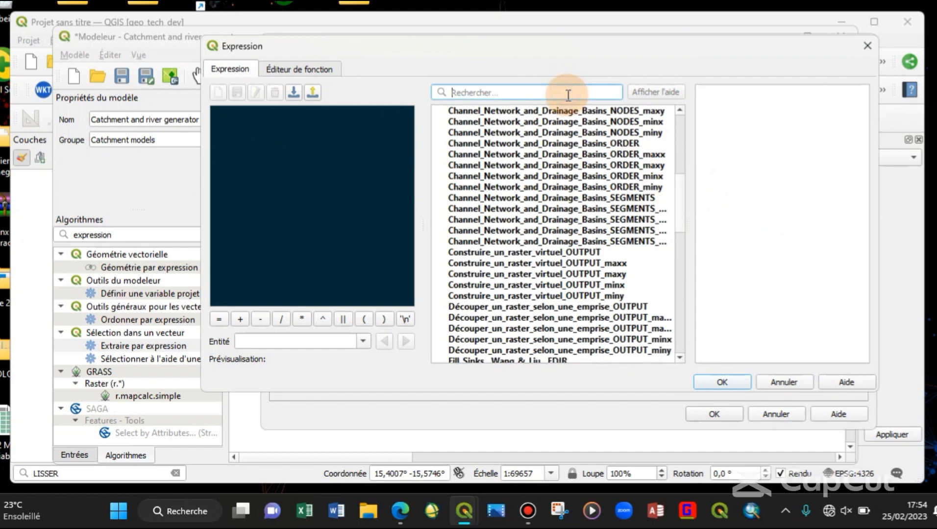
type("ordre")
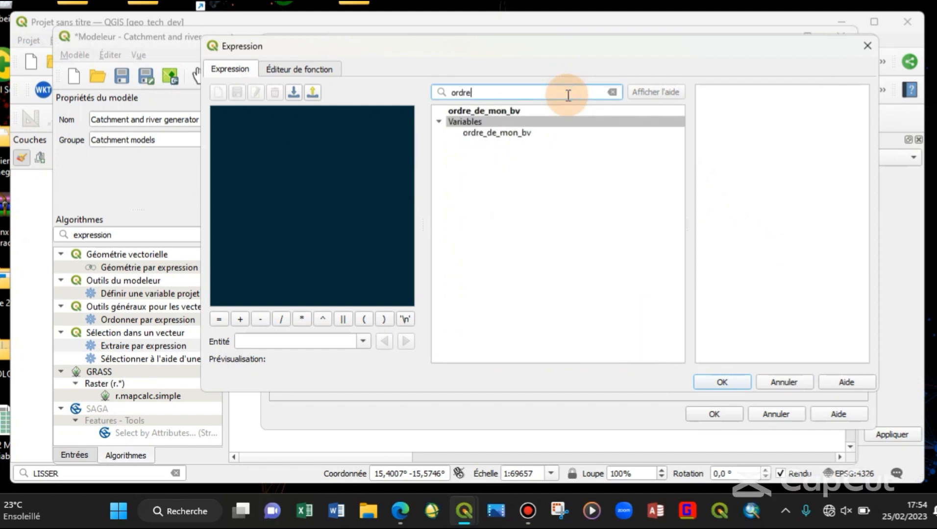
left_click(505, 133)
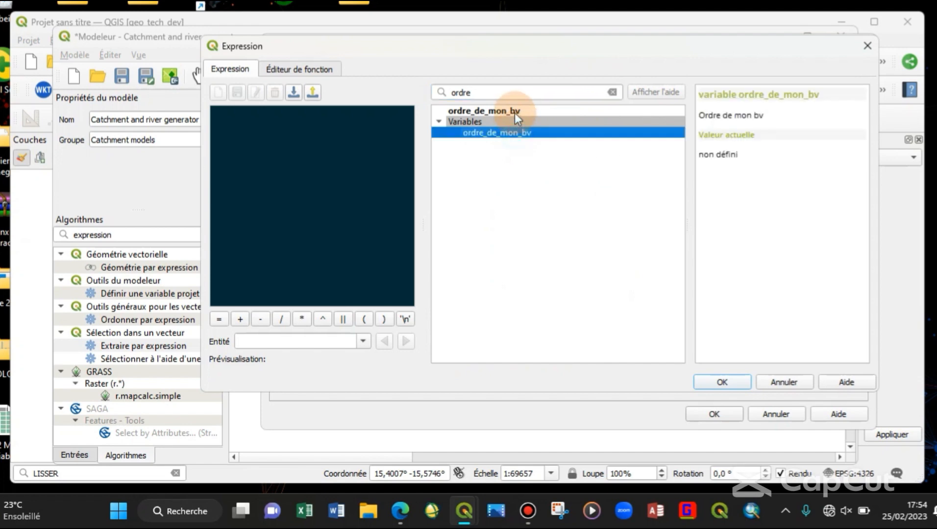
left_click(516, 114)
double_click(521, 113)
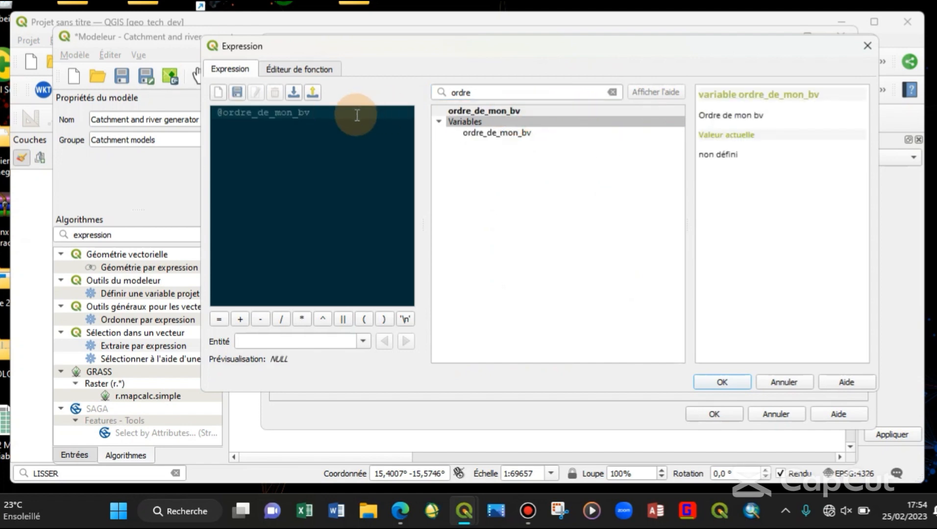
type(">=")
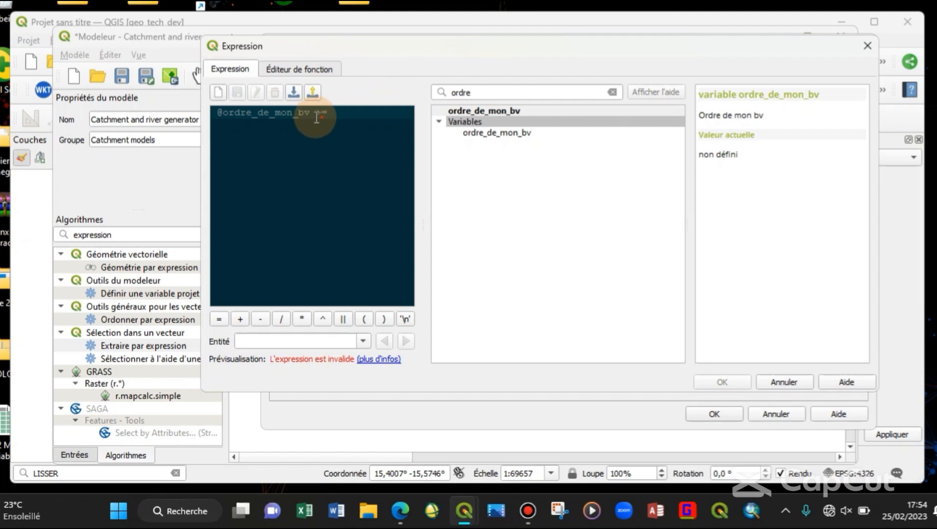
mouse_move(317, 118)
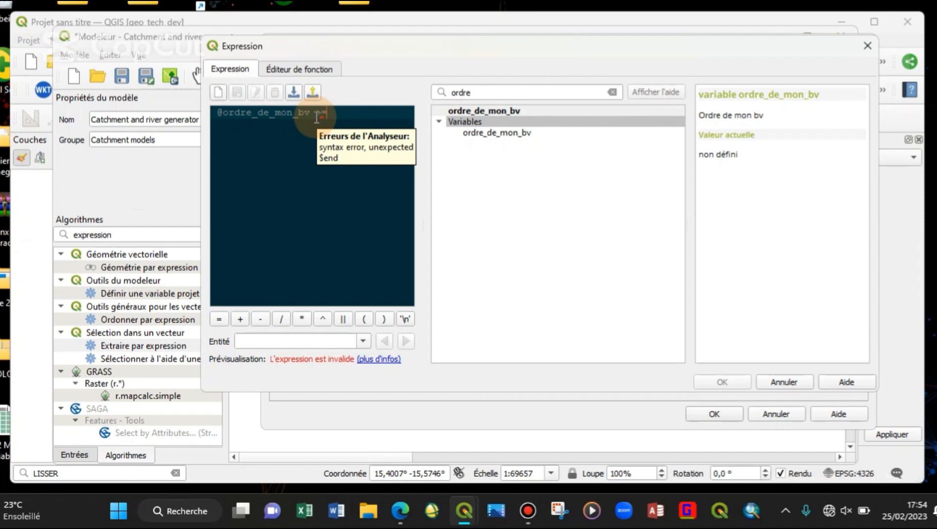
left_click_drag(189, 119, 217, 118)
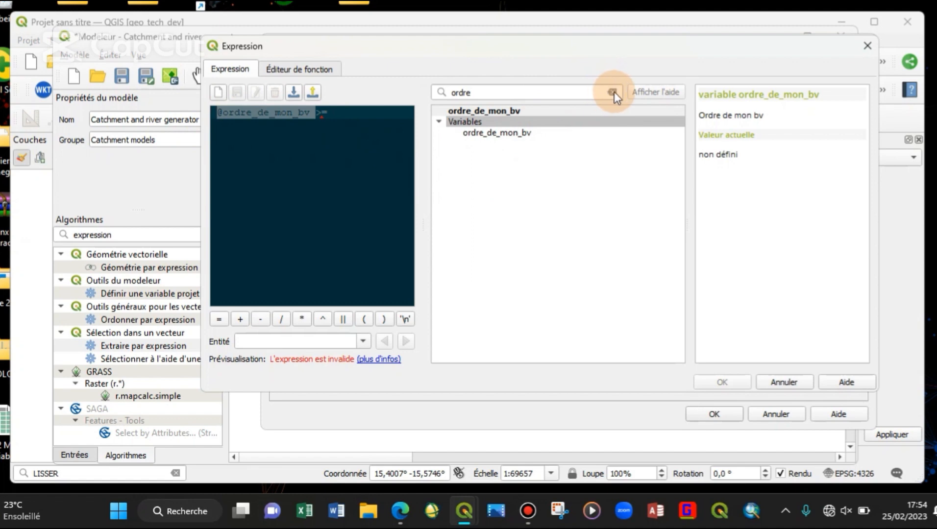
left_click(863, 49)
Step: Enter ORDER as the extraction expression and continue it in the expression builder with the >= operator
left_click(618, 245)
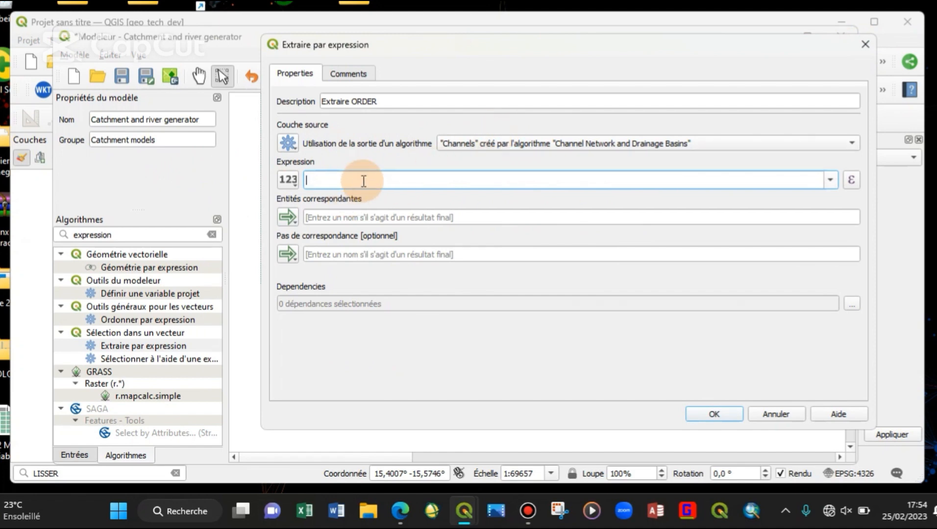
type("ORDER")
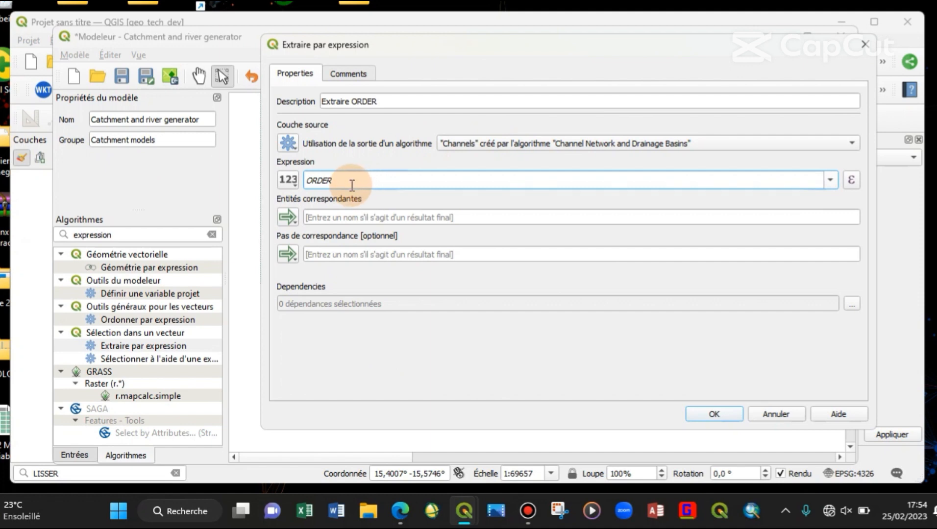
left_click_drag(351, 183, 261, 168)
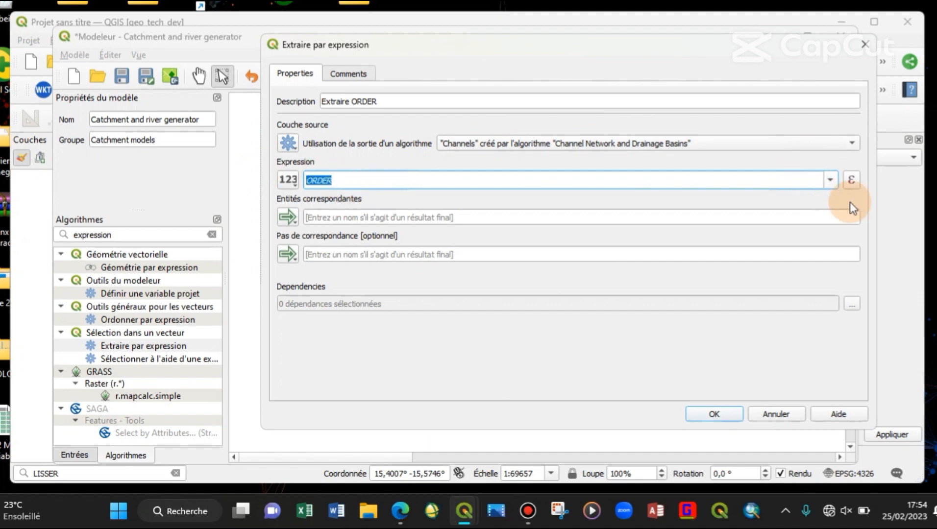
left_click(848, 180)
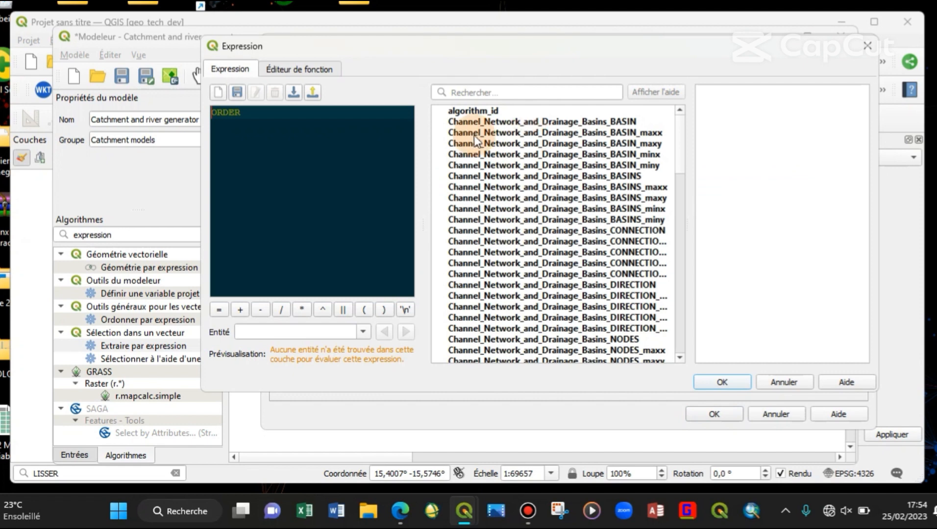
left_click(338, 140)
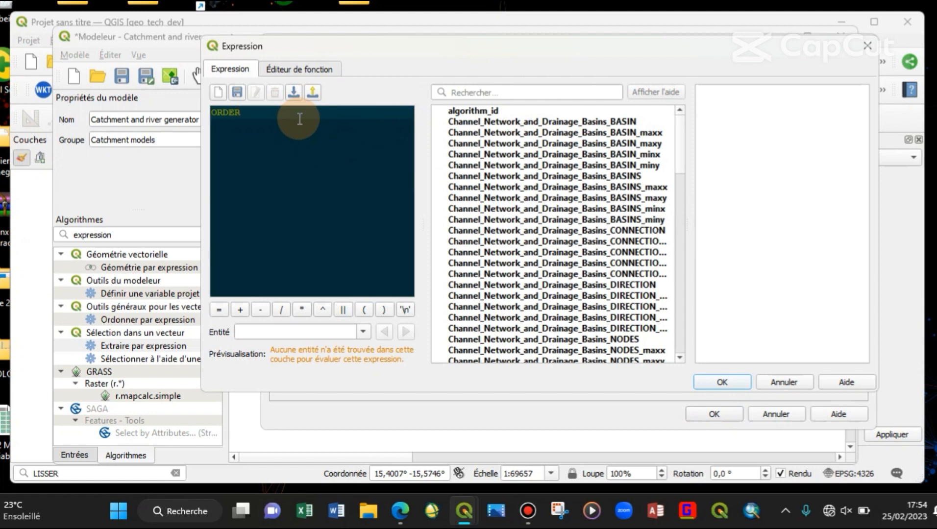
type("<")
key("BackSpace")
type(">")
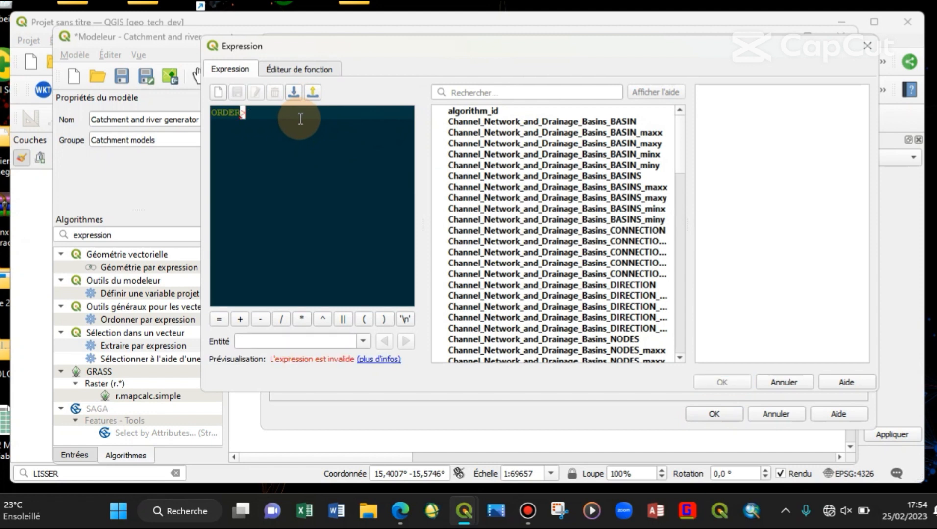
type("=")
left_click(478, 91)
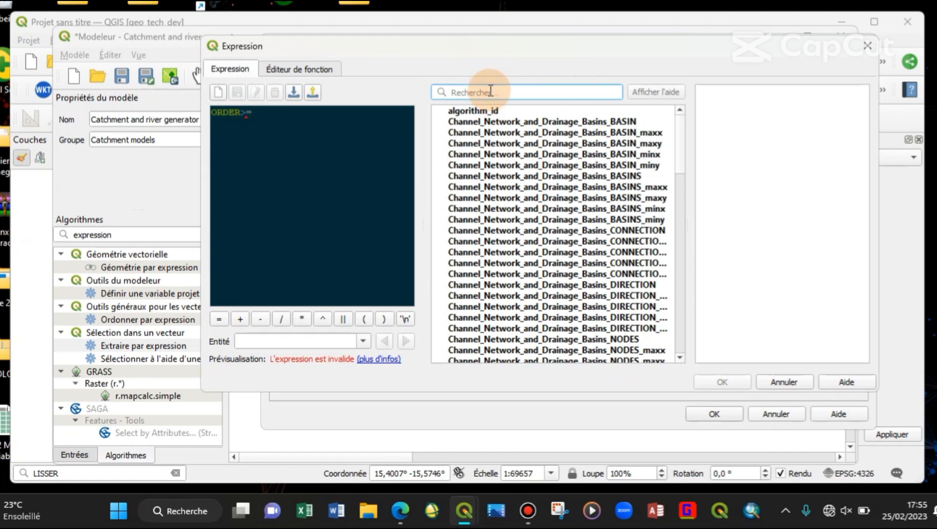
type("order")
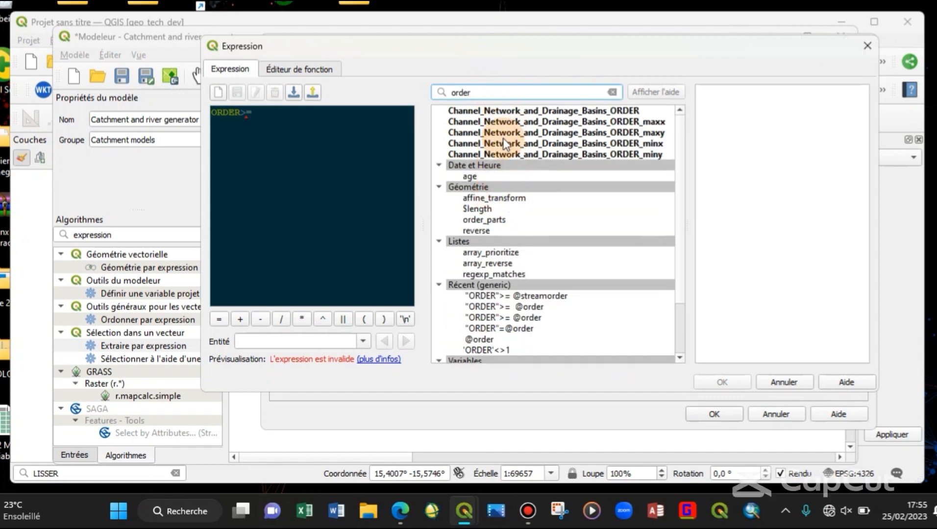
key("BackSpace")
key("BackSpace")
type("re")
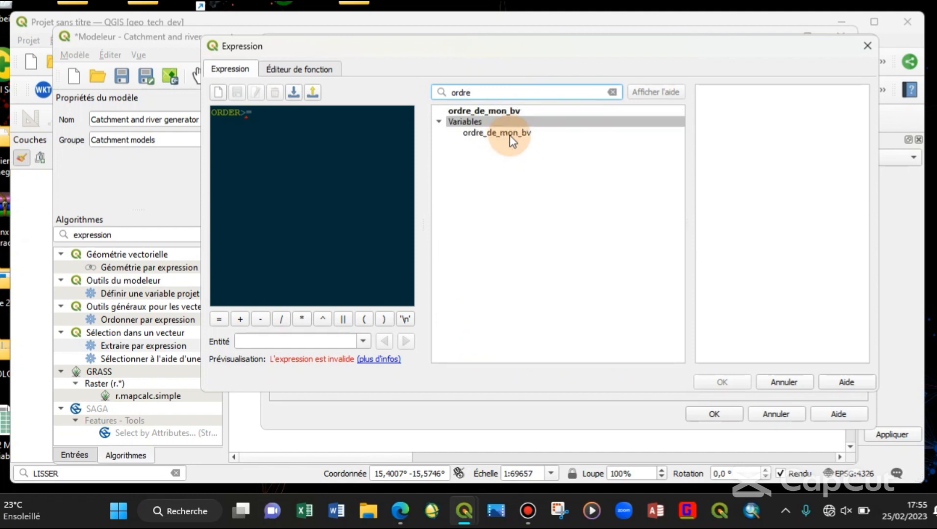
left_click(407, 205)
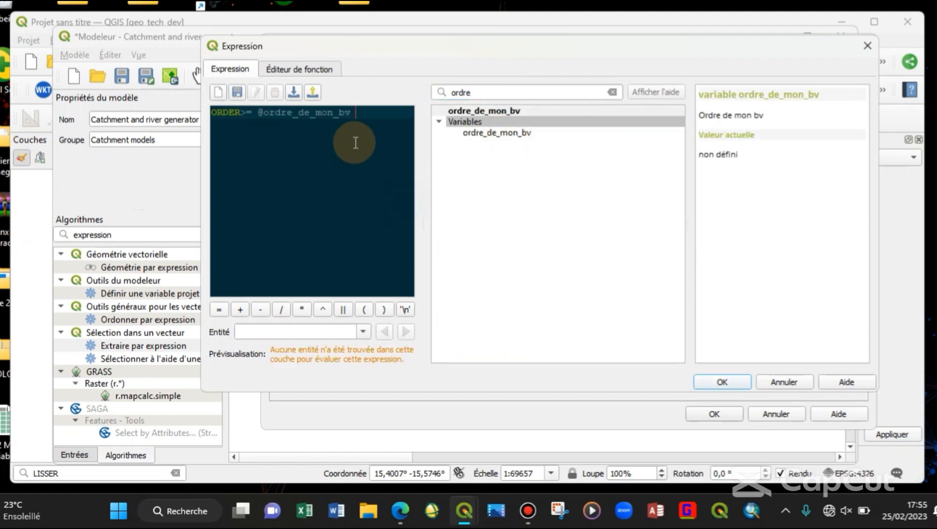
left_click(720, 384)
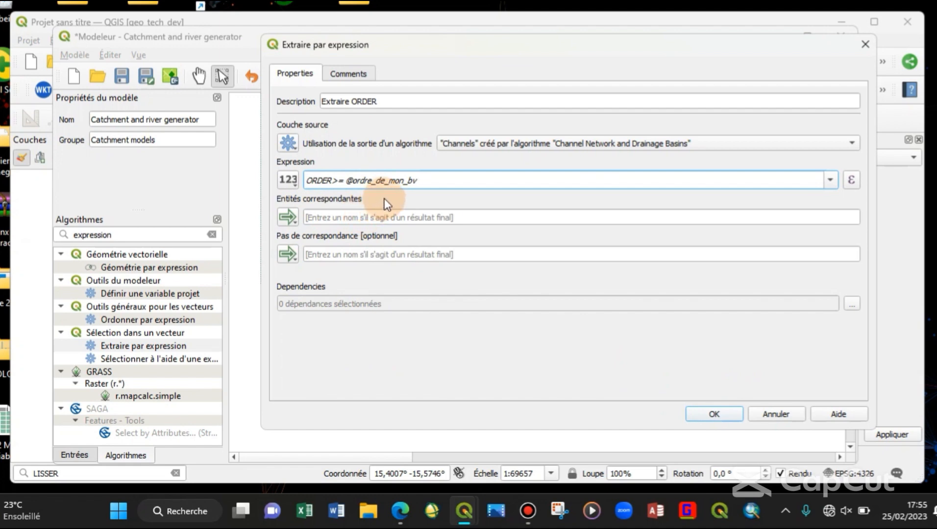
left_click(705, 414)
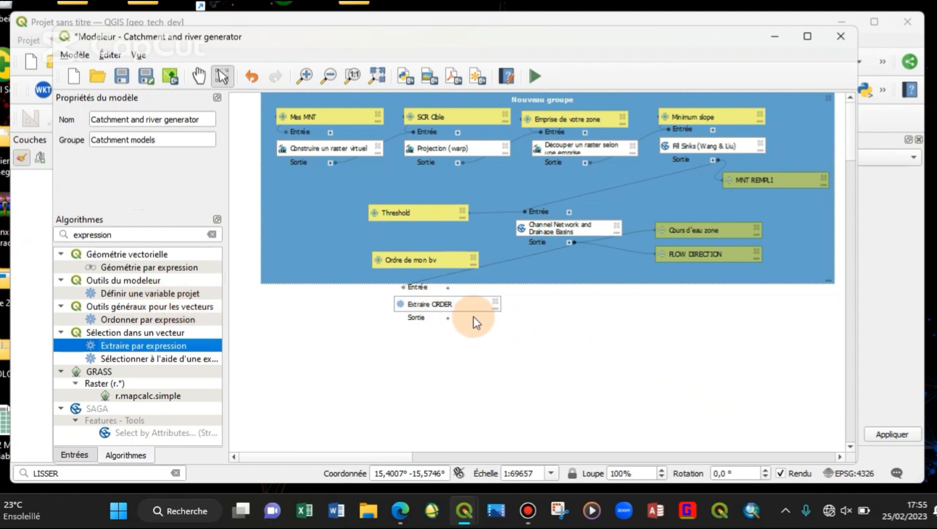
Step: Arrange the model so "Ordre de mon bv" and "Extraire ORDER" sit side by side just below the blue group, with the input first
left_click_drag(461, 295, 471, 298)
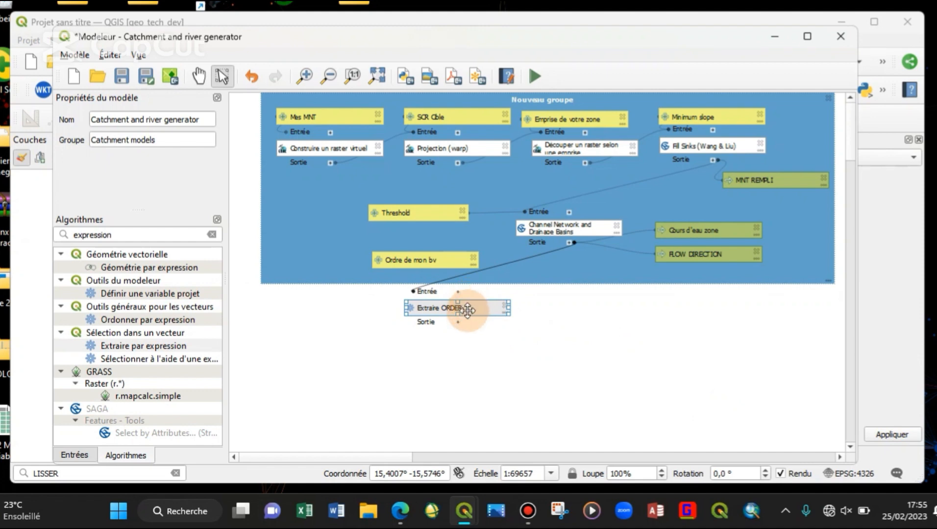
left_click(836, 5)
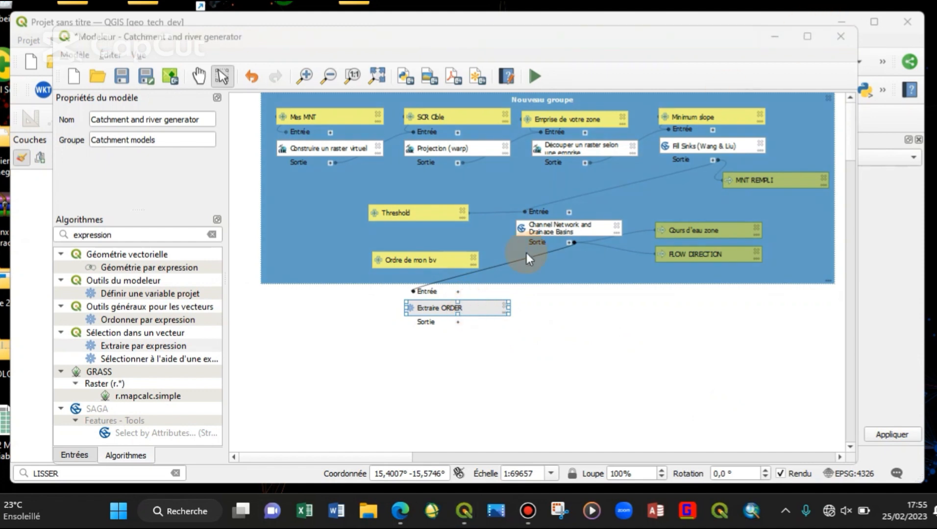
left_click_drag(475, 308, 446, 304)
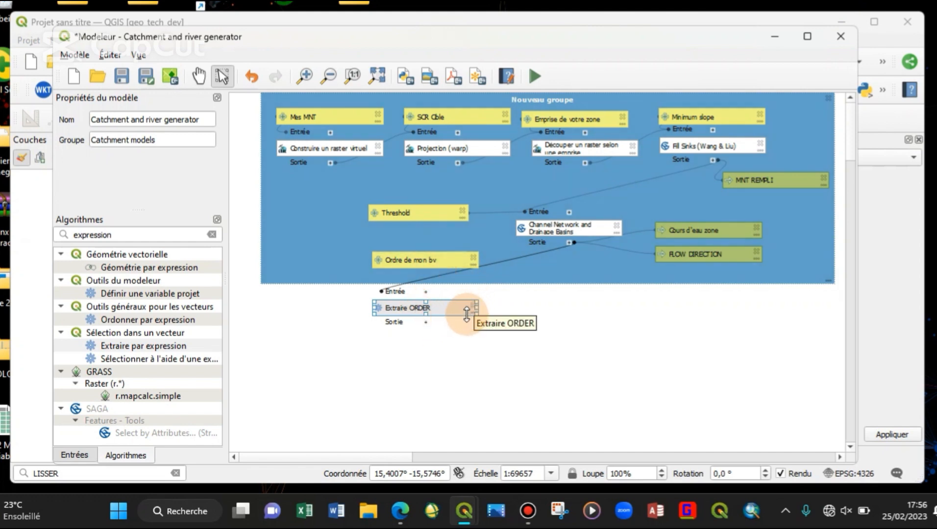
left_click(424, 262)
left_click_drag(424, 263, 326, 310)
left_click_drag(451, 316, 459, 311)
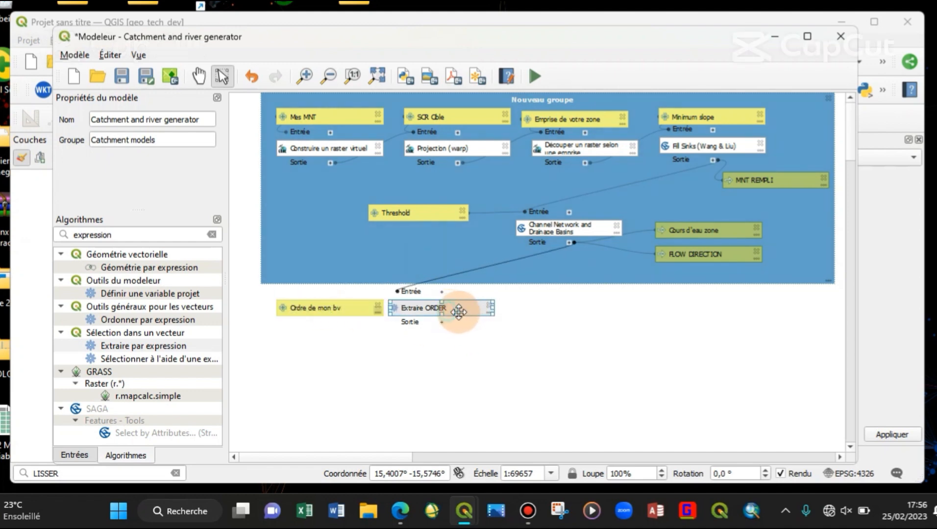
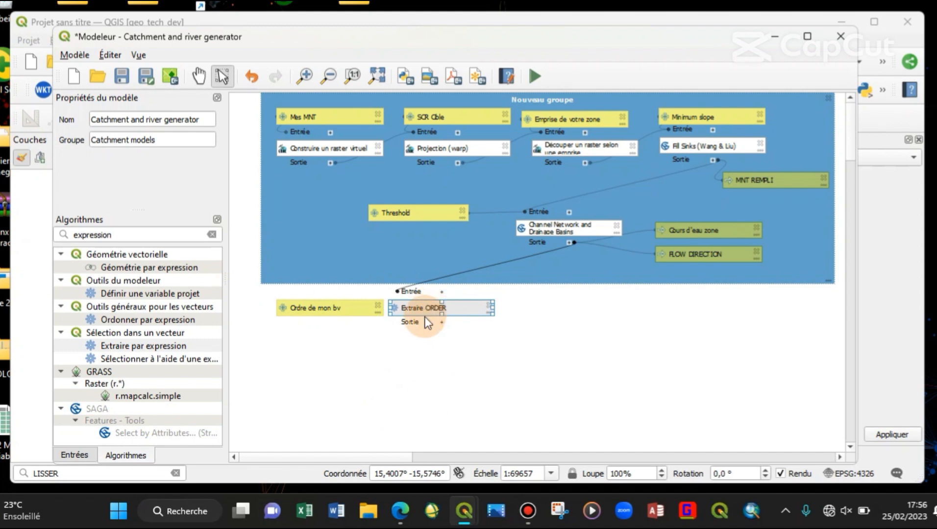
Step: Search the algorithms for "snap"
left_click(149, 236)
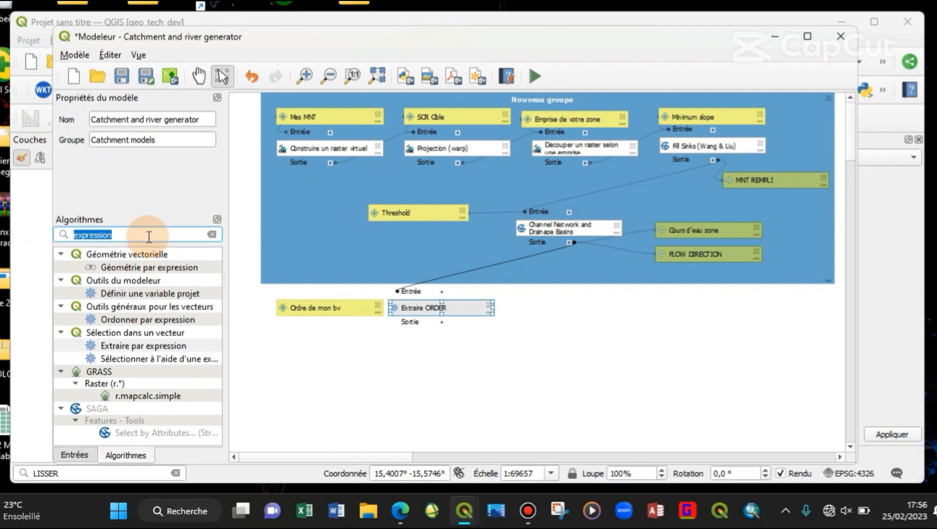
type("snap")
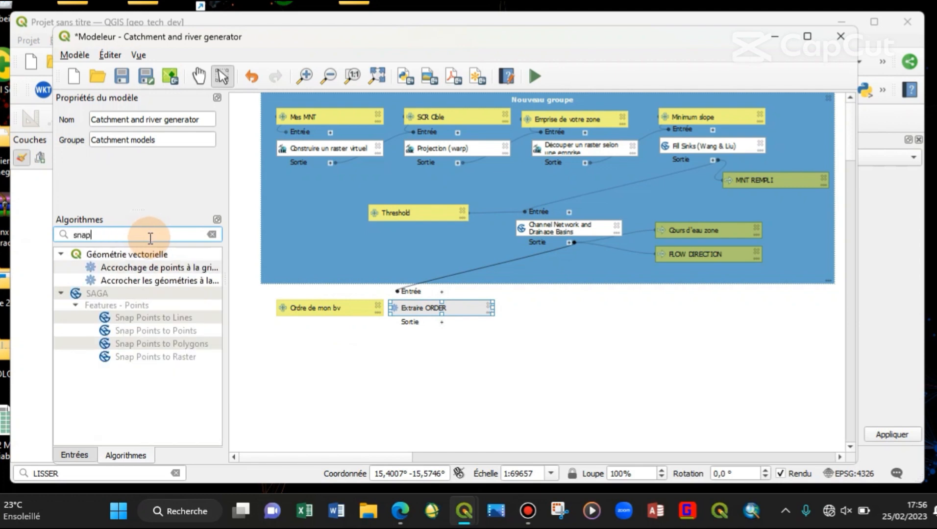
Step: Add the Snap Points to Lines algorithm to the model, using Extraire ORDER's "Entités correspondantes" output as its Snap Features
left_click(177, 318)
left_click_drag(177, 316, 447, 347)
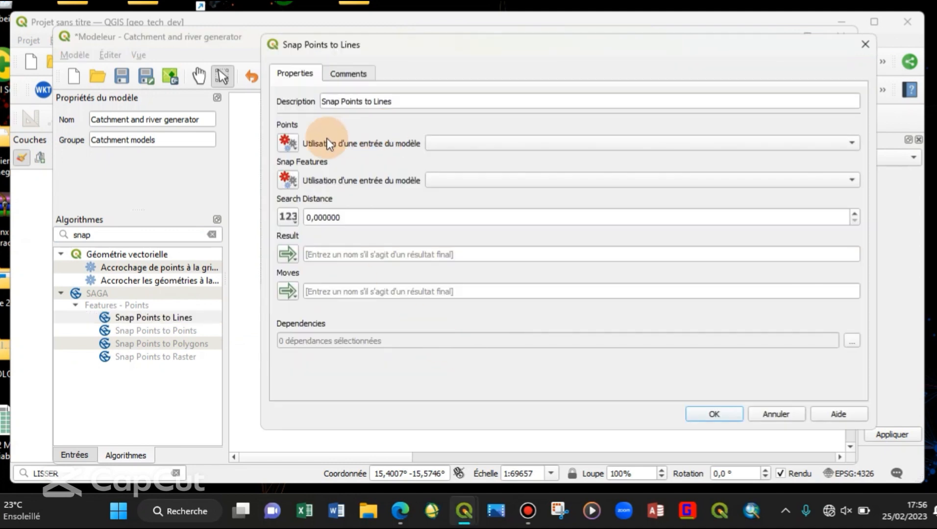
left_click(293, 143)
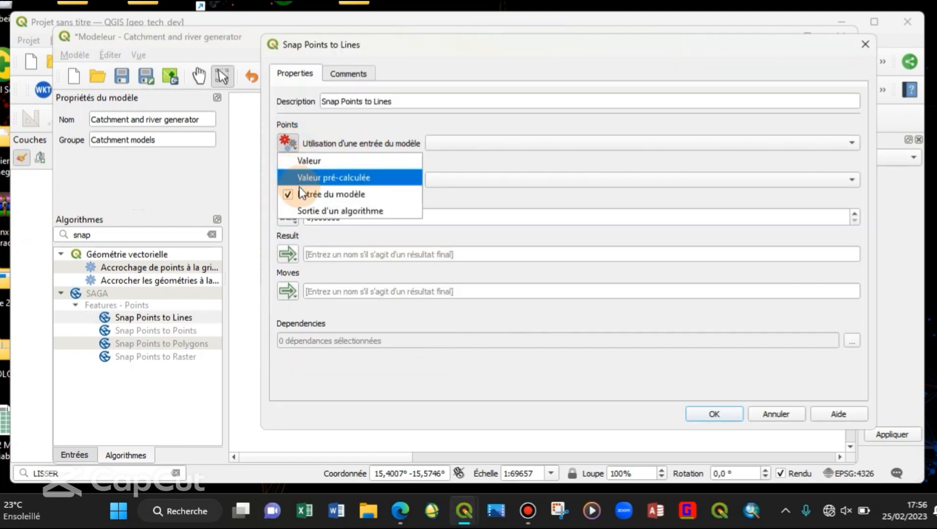
left_click(387, 147)
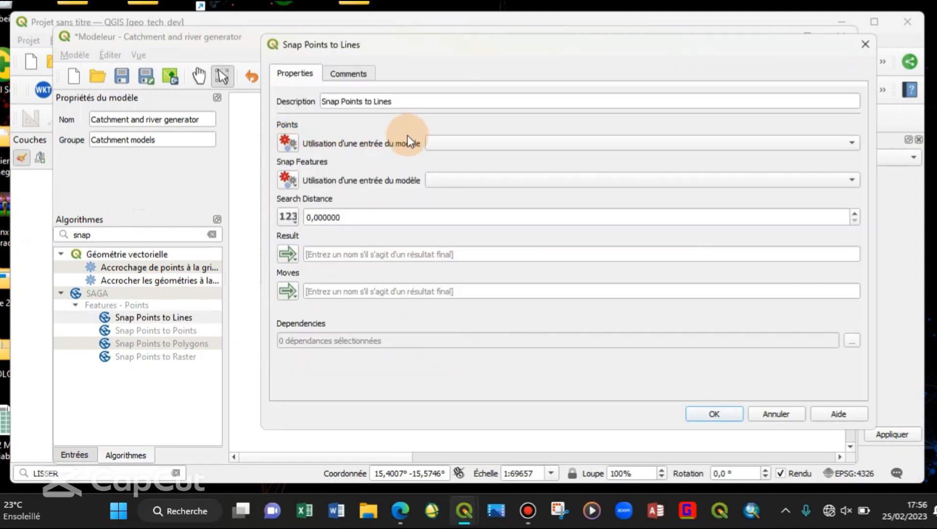
left_click(292, 185)
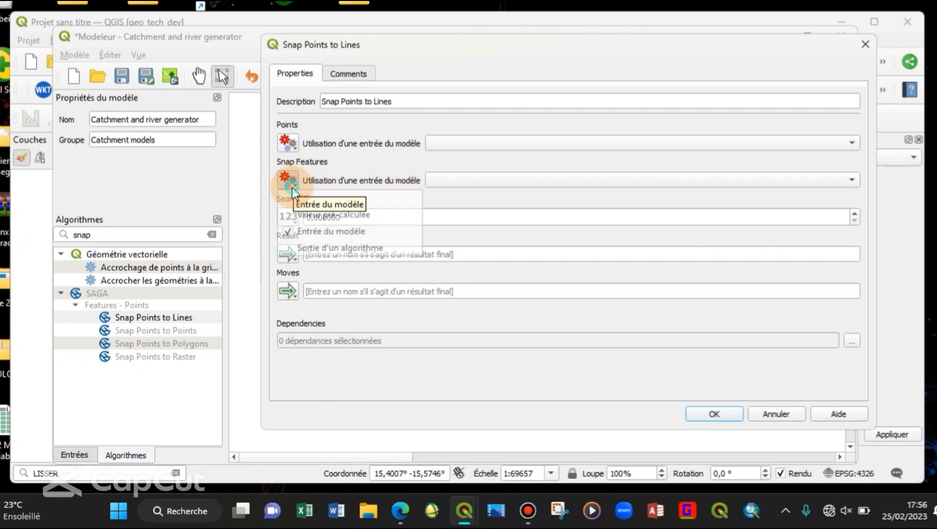
left_click(320, 251)
left_click(520, 179)
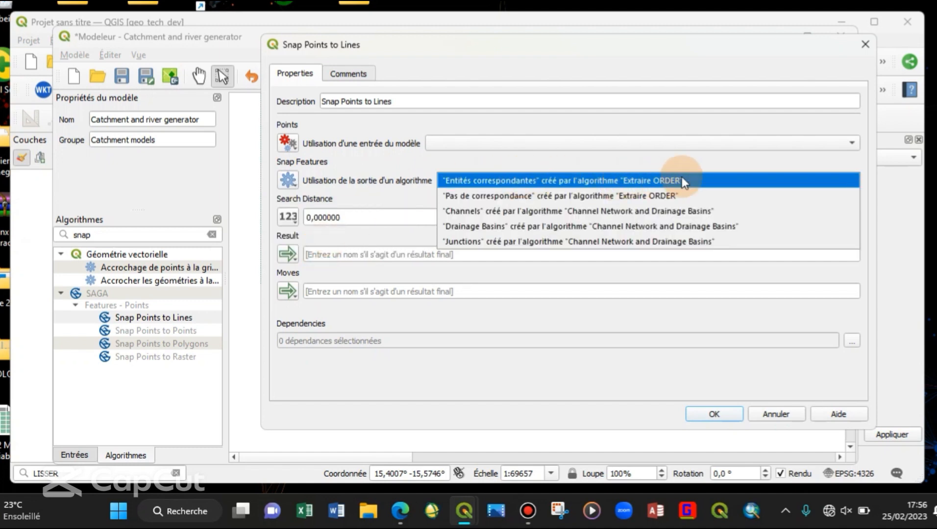
left_click(668, 181)
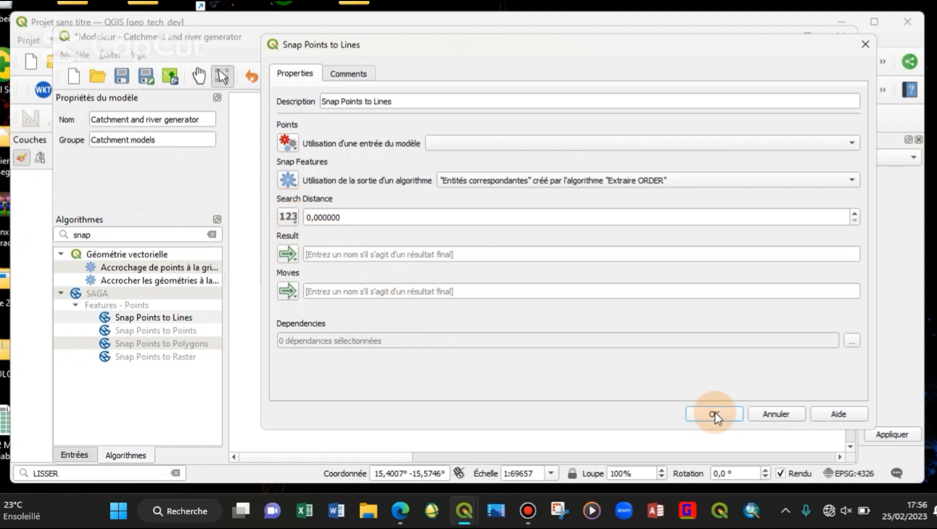
Step: Name the Result output of Snap Points to Lines "Exutoire ajusté" and accept the algorithm's settings
left_click(338, 253)
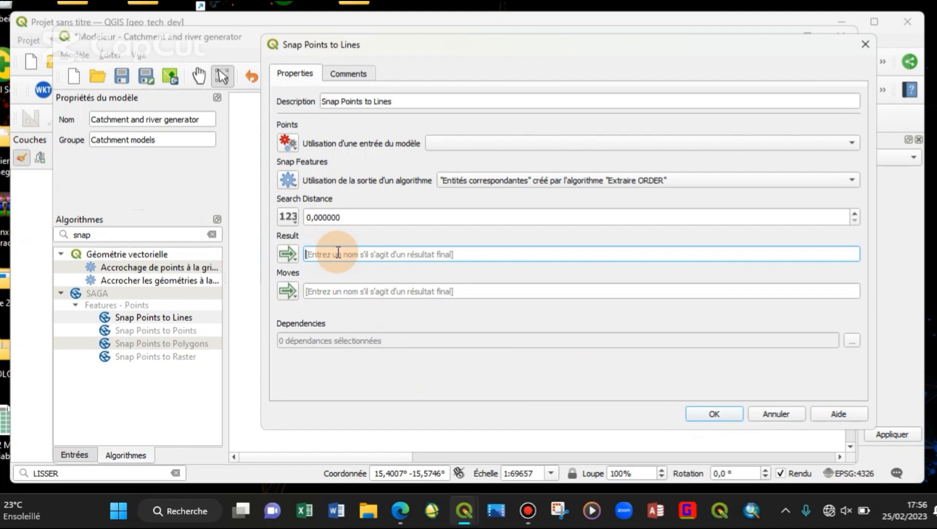
type("Exu")
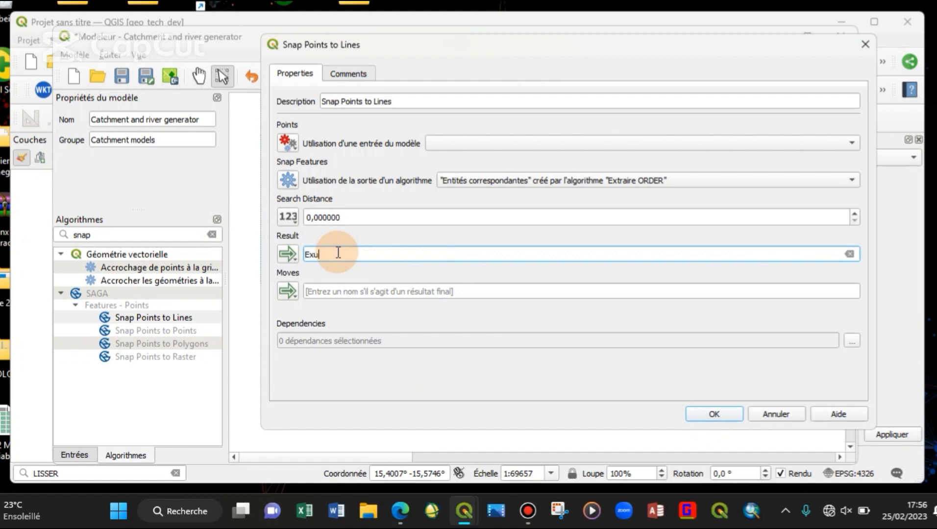
type("toire ajusté")
left_click(714, 416)
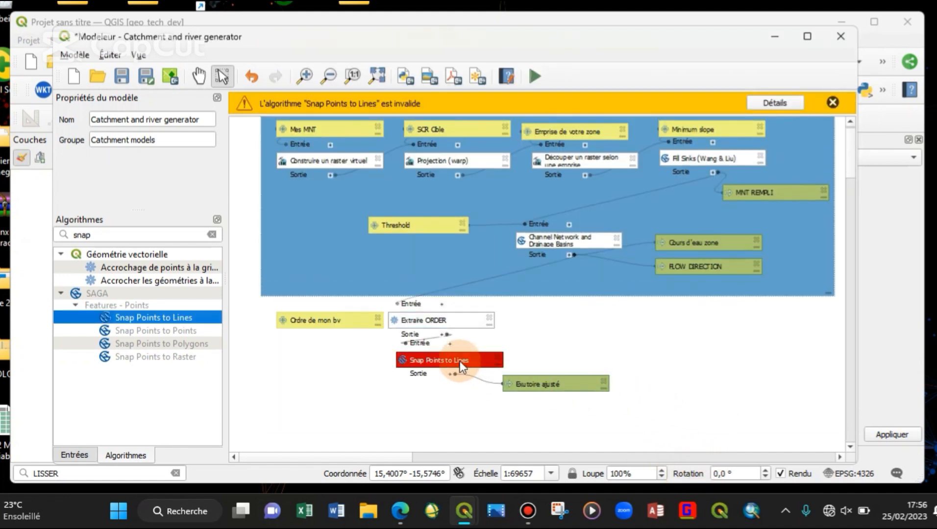
Step: Arrange Snap Points to Lines directly below Extraire ORDER, with the Exutoire ajusté output to its lower left
left_click_drag(548, 382, 308, 385)
double_click(452, 358)
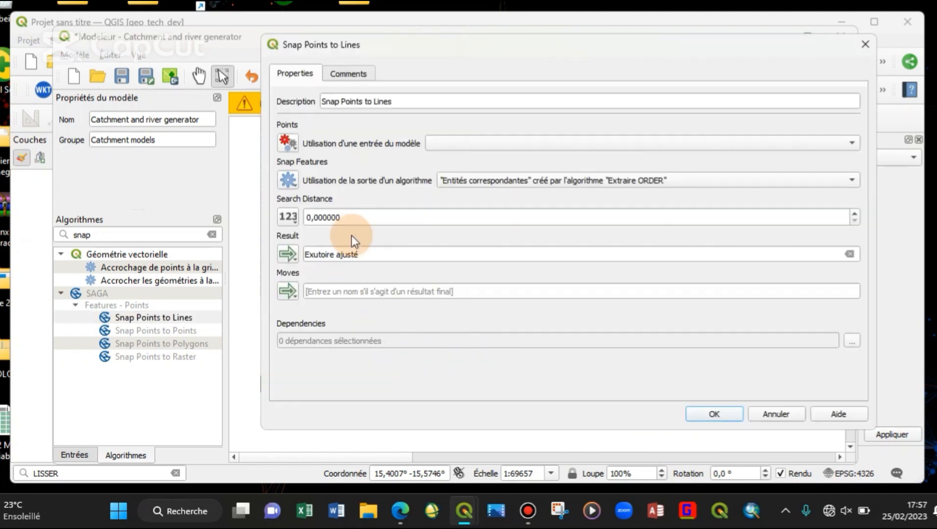
left_click(714, 415)
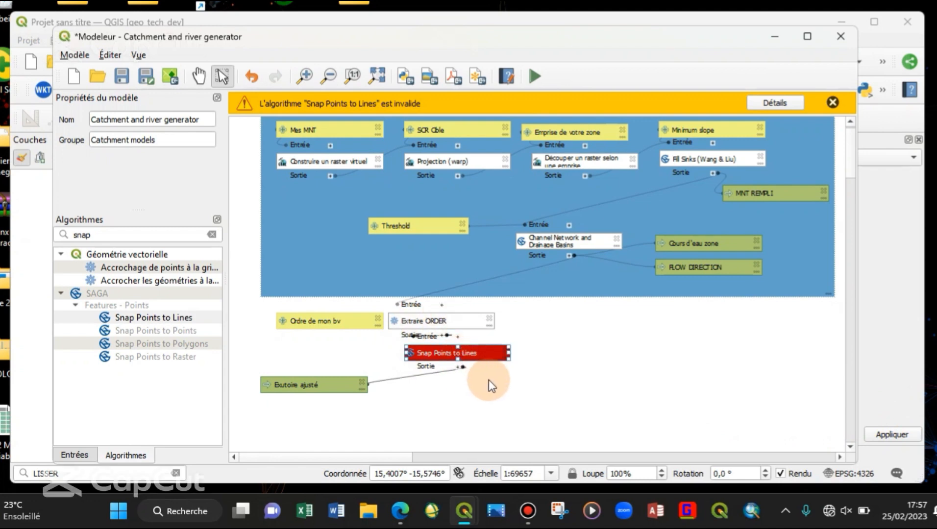
left_click_drag(463, 355, 448, 356)
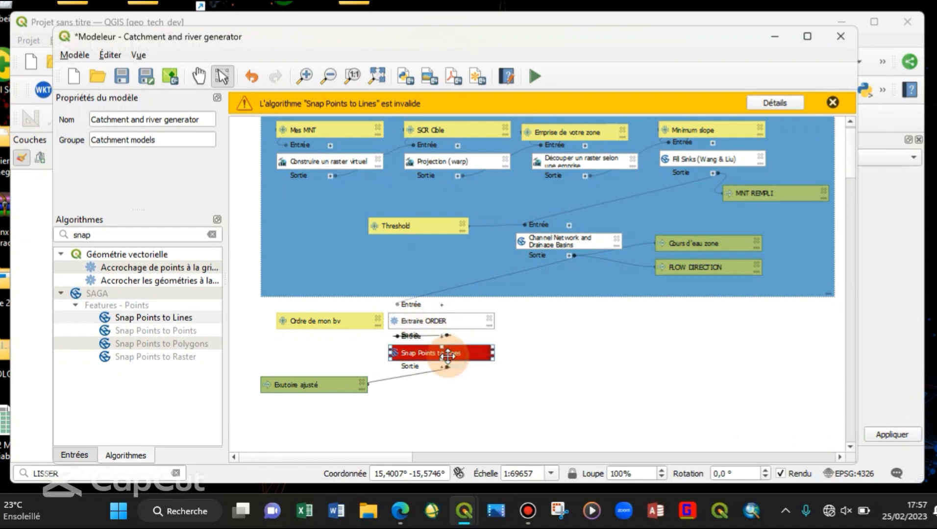
Step: Add a mandatory vector layer input named "Mon exutoire" with Point geometry beside Snap Points to Lines
left_click(73, 453)
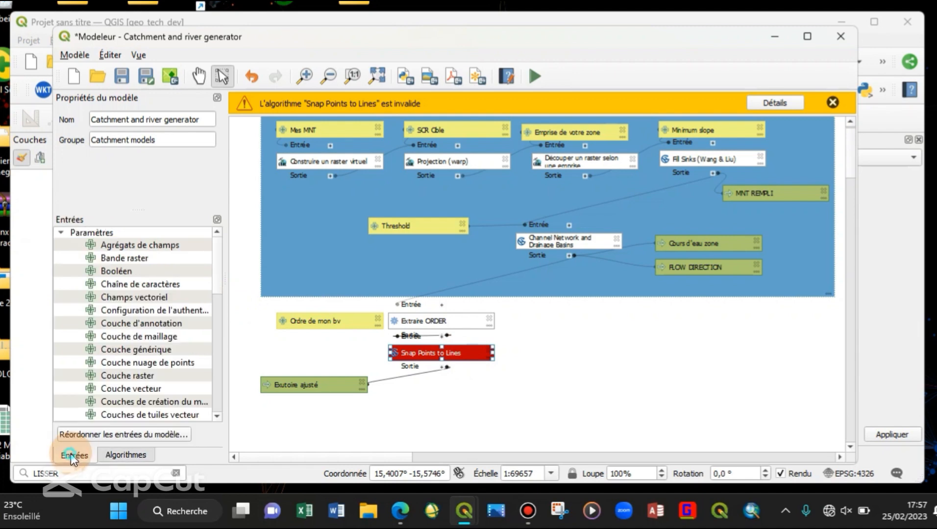
left_click_drag(157, 389, 334, 349)
left_click(570, 186)
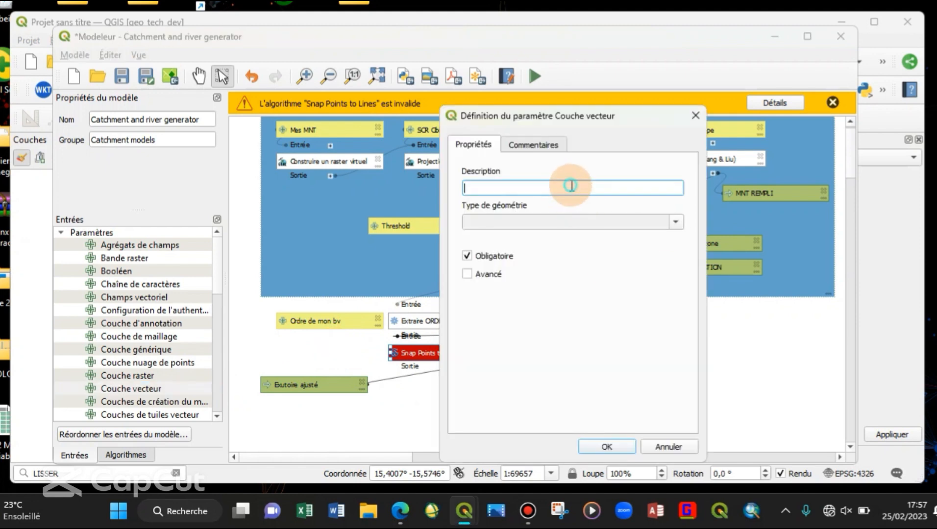
type("Mon exutoire")
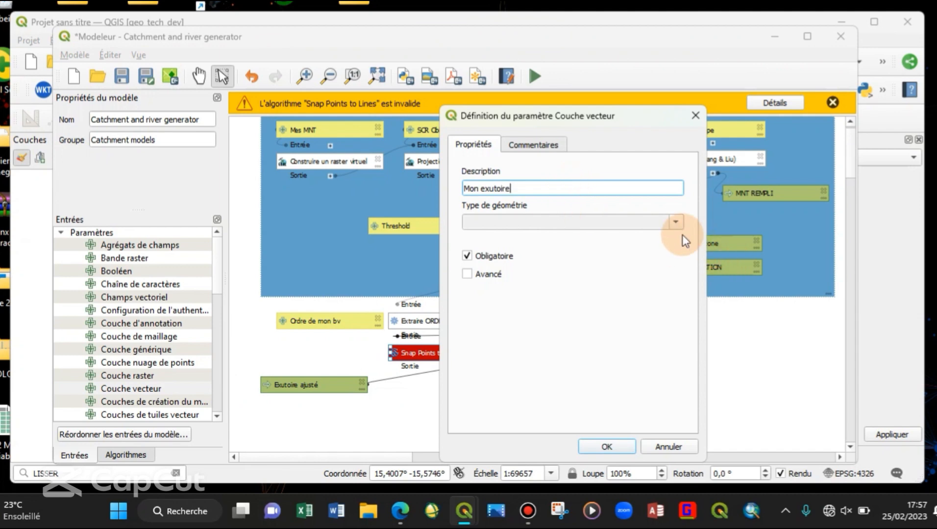
left_click(676, 223)
left_click(470, 246)
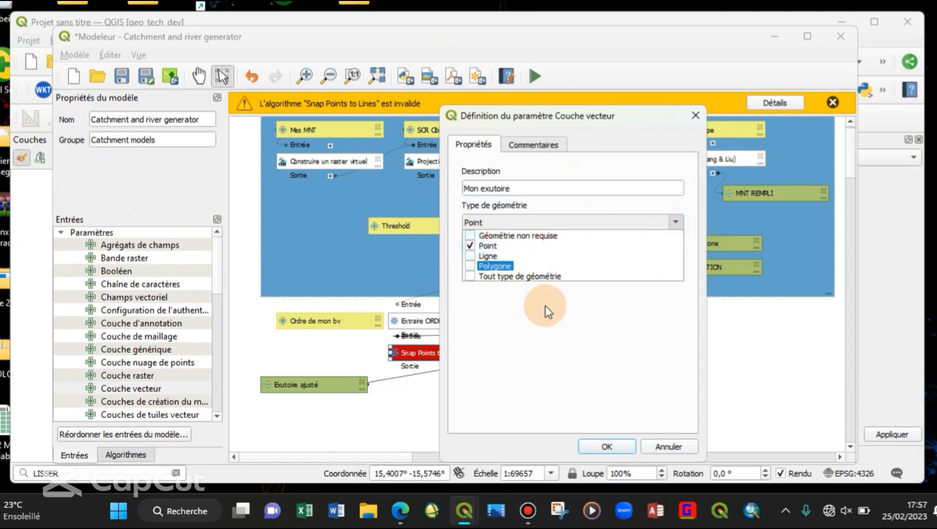
left_click(578, 363)
left_click(607, 446)
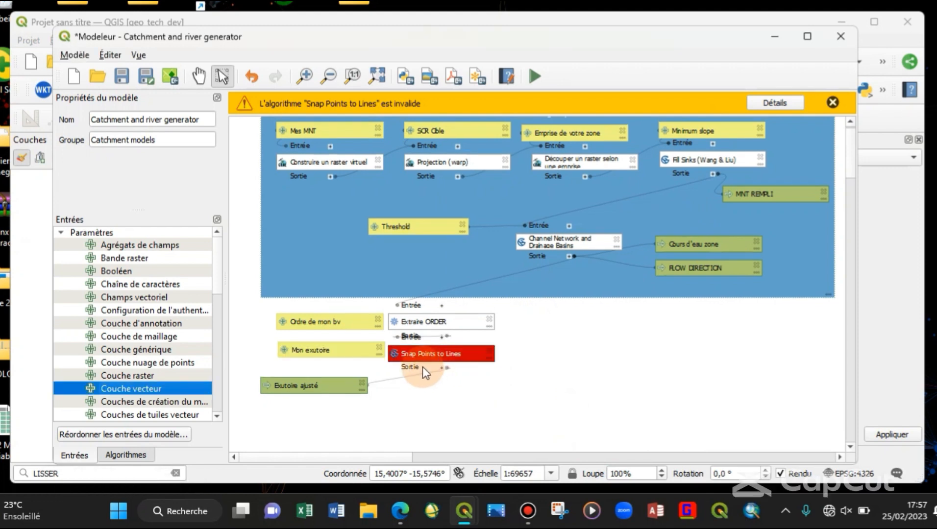
Step: Use Mon exutoire as the Points input of Snap Points to Lines and shift the Exutoire ajusté output closer to it
double_click(428, 353)
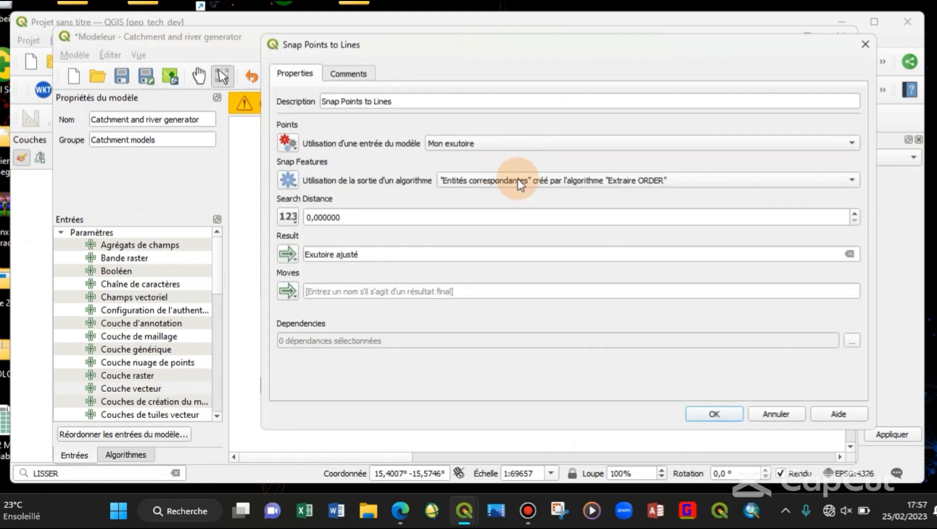
left_click(488, 144)
left_click(714, 416)
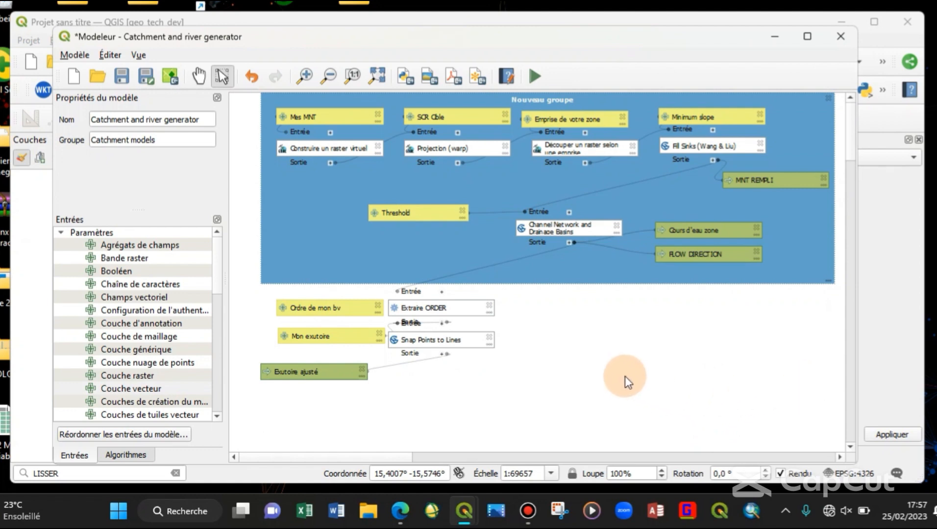
left_click_drag(328, 375, 362, 375)
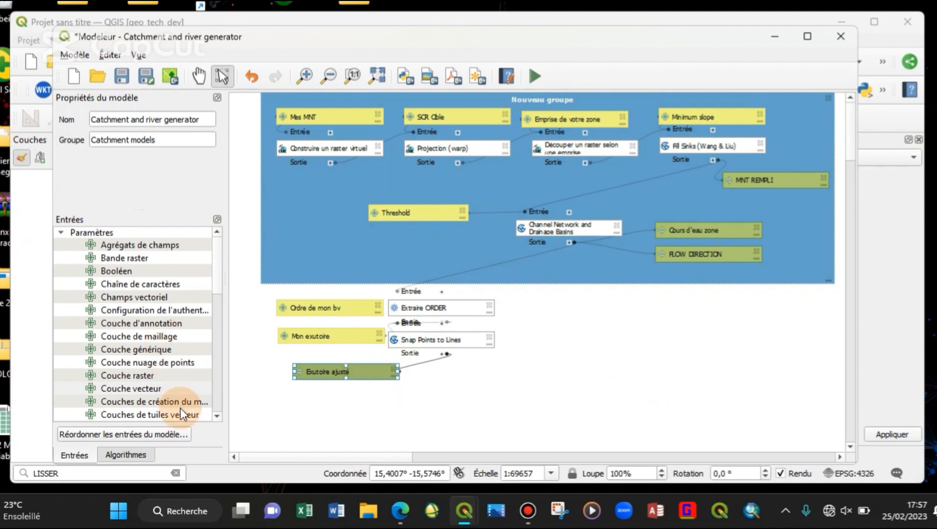
Step: Find the SAGA Upslope Area algorithm with the search text "ups" and bring it into the model beyond Snap Points to Lines
left_click(137, 457)
left_click(148, 233)
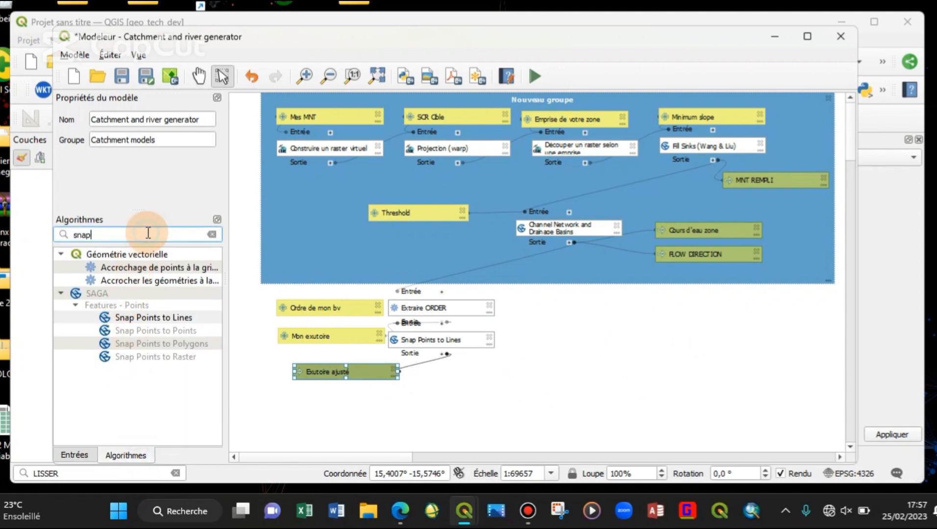
key("ctrl+a")
type("upsolp")
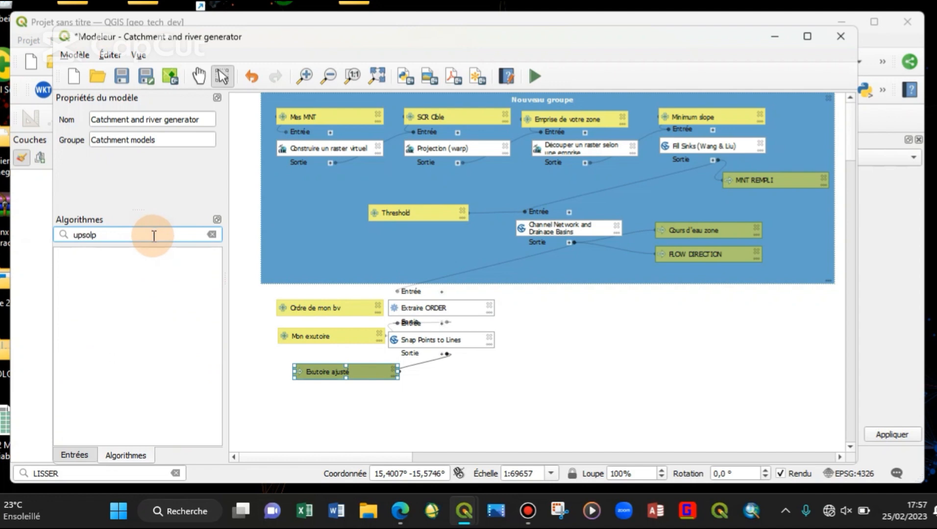
key("BackSpace")
key("BackSpace")
key("BackSpace")
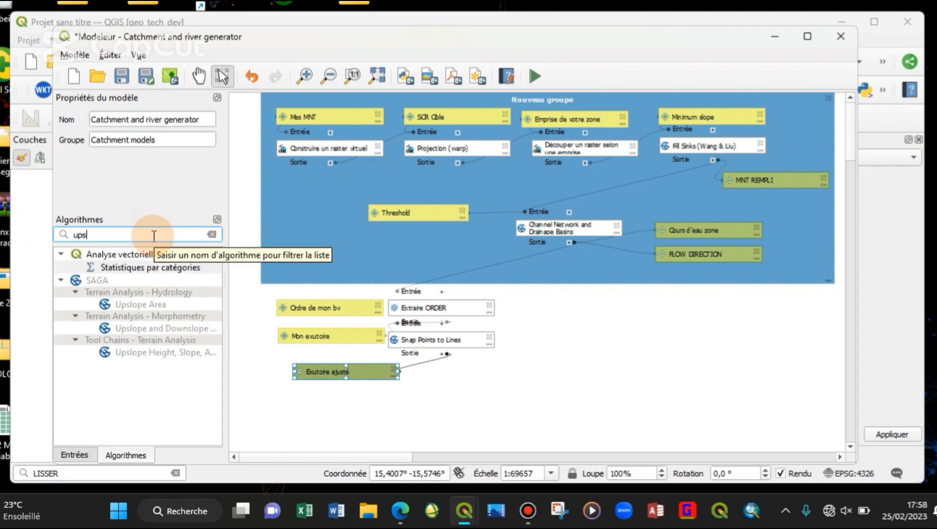
left_click_drag(165, 304, 649, 356)
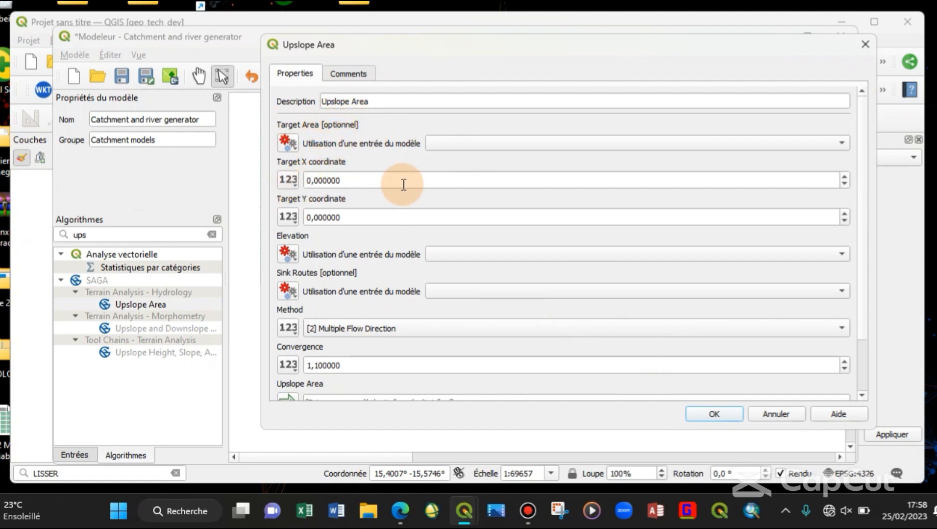
Step: Accept Upslope Area with its default target coordinates and line its box up with Snap Points to Lines
left_click(378, 185)
double_click(364, 184)
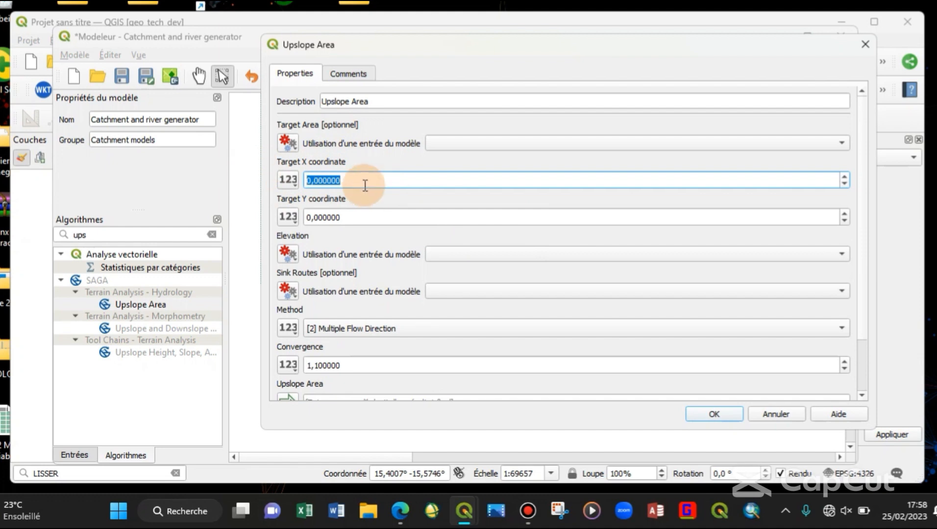
double_click(356, 217)
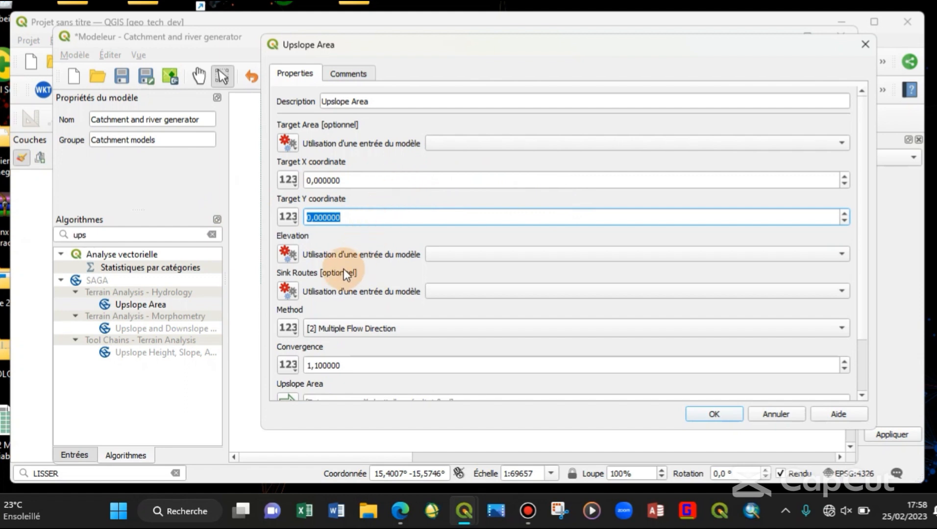
left_click(716, 414)
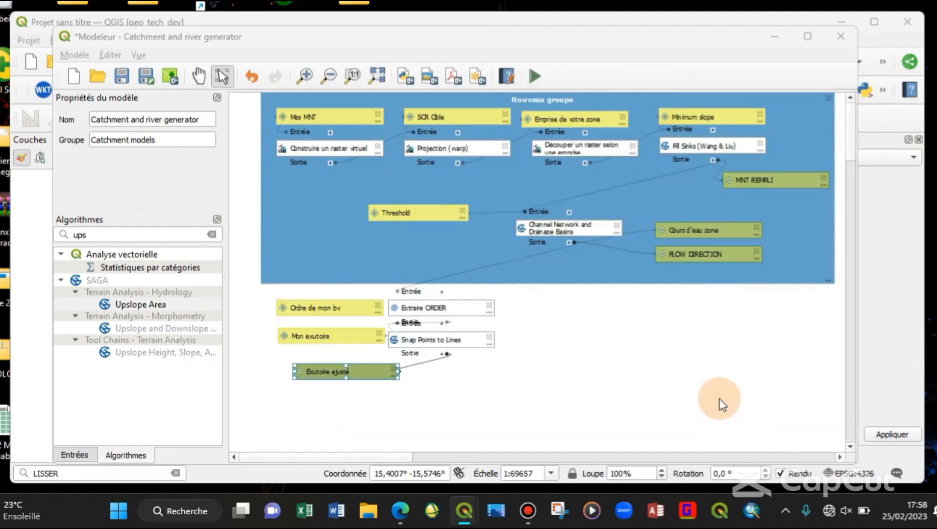
left_click_drag(652, 367, 670, 354)
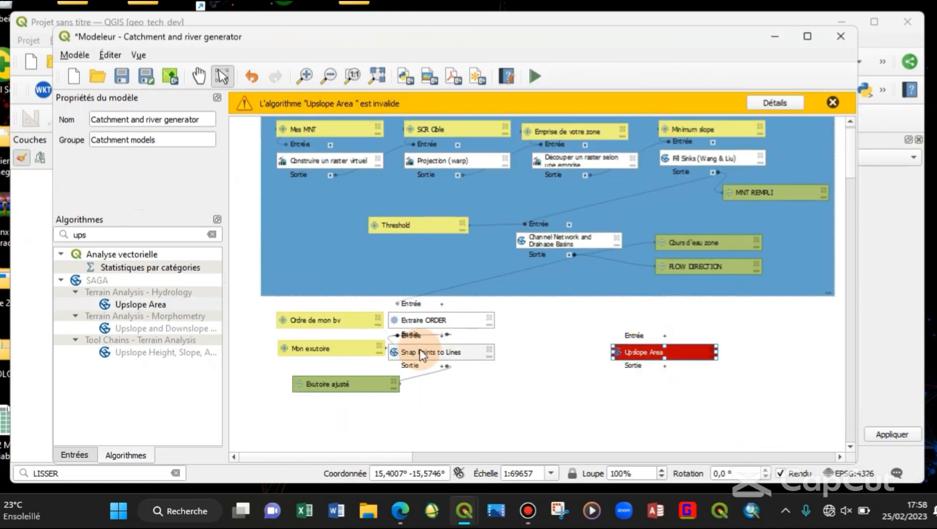
mouse_move(353, 385)
left_mouse_down()
mouse_move(343, 396)
mouse_move(364, 387)
mouse_move(348, 388)
left_mouse_up()
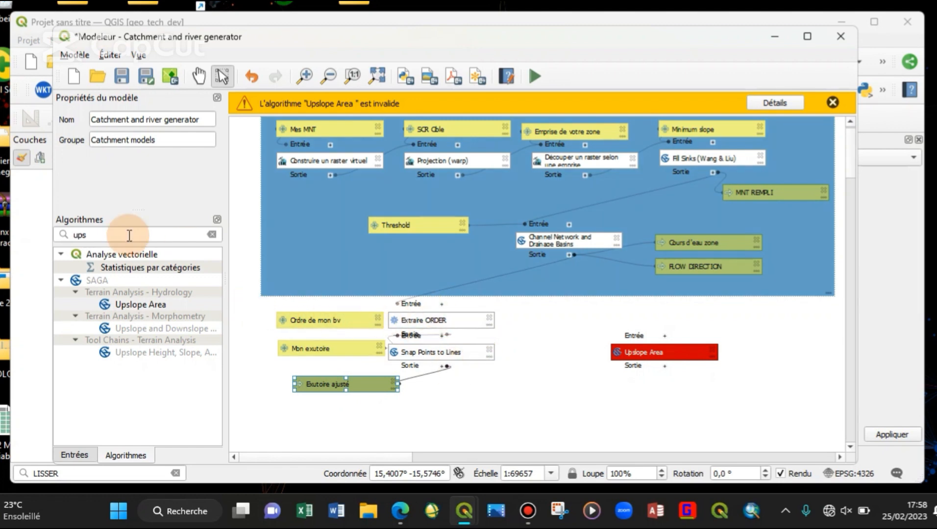
Step: Search the algorithm list for the field calculator with the search text "calculatr"
left_click(211, 235)
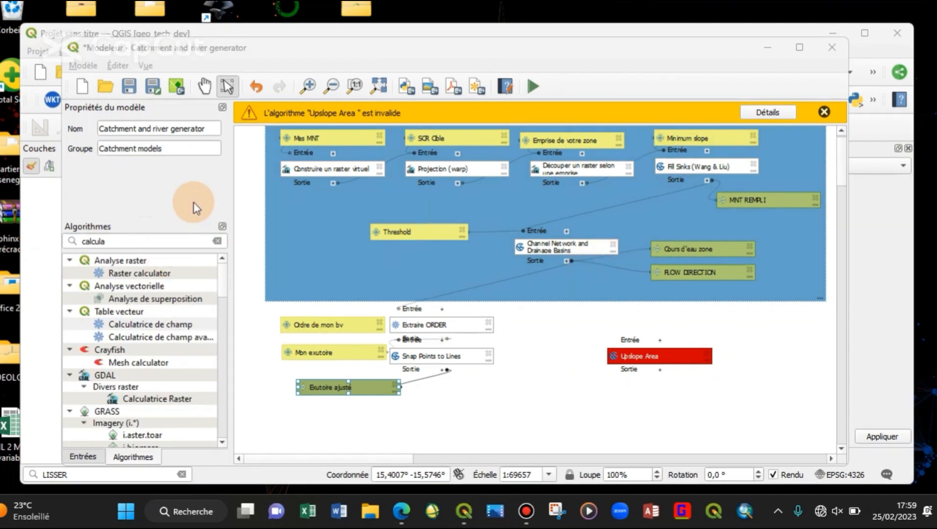
left_click(150, 241)
key("BackSpace")
key("BackSpace")
key("BackSpace")
key("BackSpace")
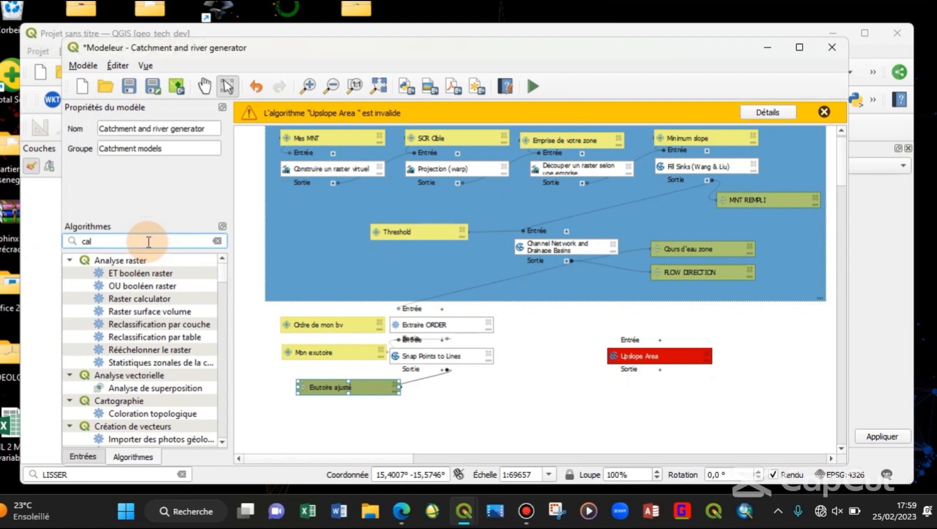
type("cul")
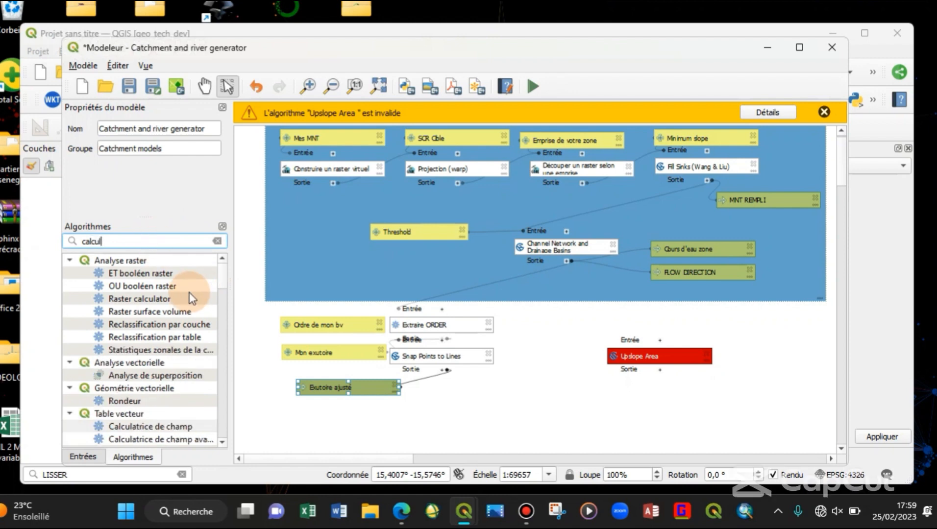
type("atr")
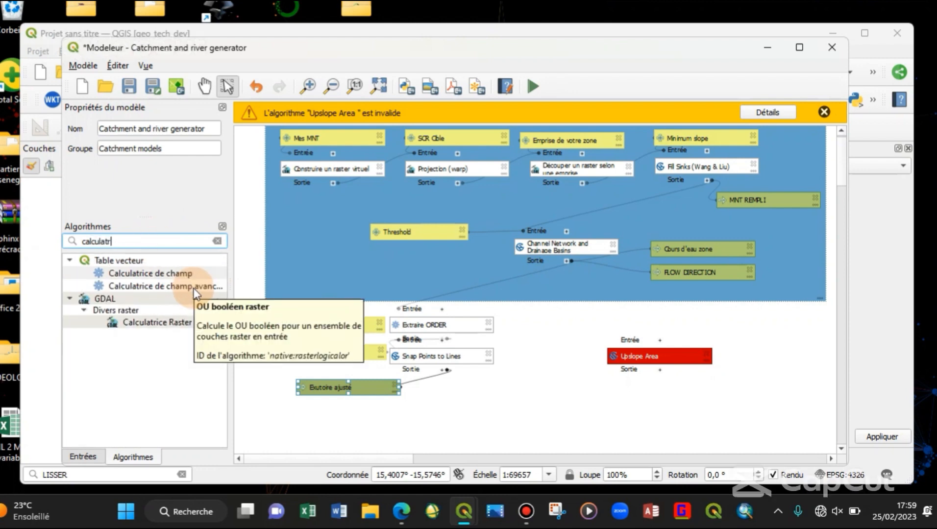
left_click(178, 281)
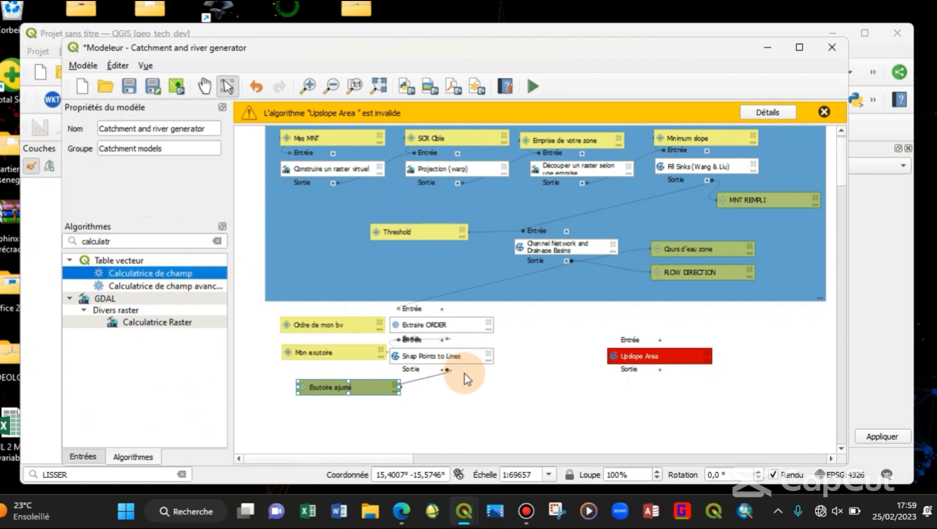
left_click_drag(180, 273, 417, 318)
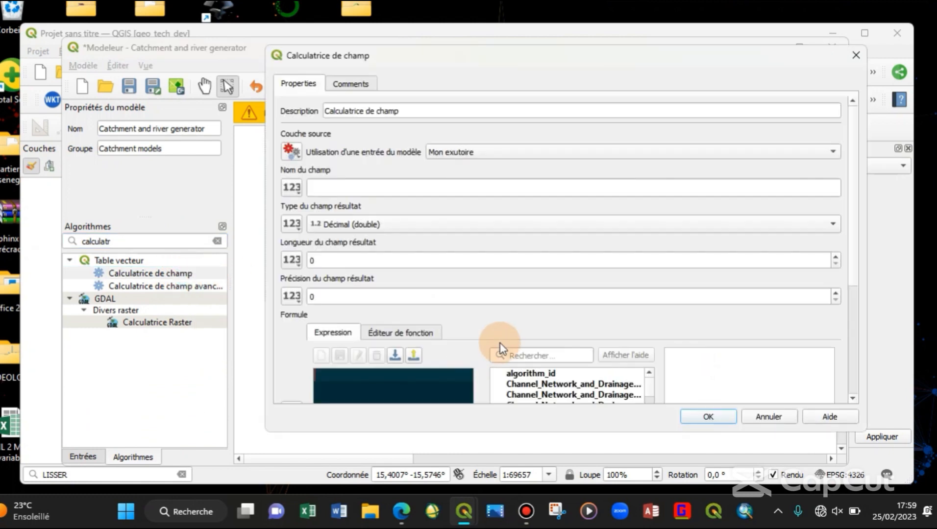
left_click(851, 54)
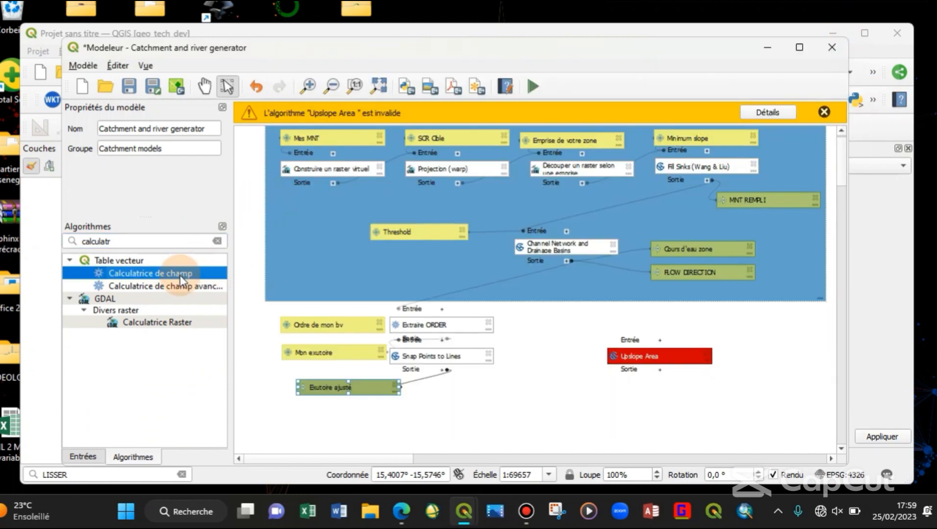
Step: Bring a Calculatrice de champ algorithm into the model below Snap Points to Lines and describe it as "Coord X"
left_click_drag(180, 273, 533, 400)
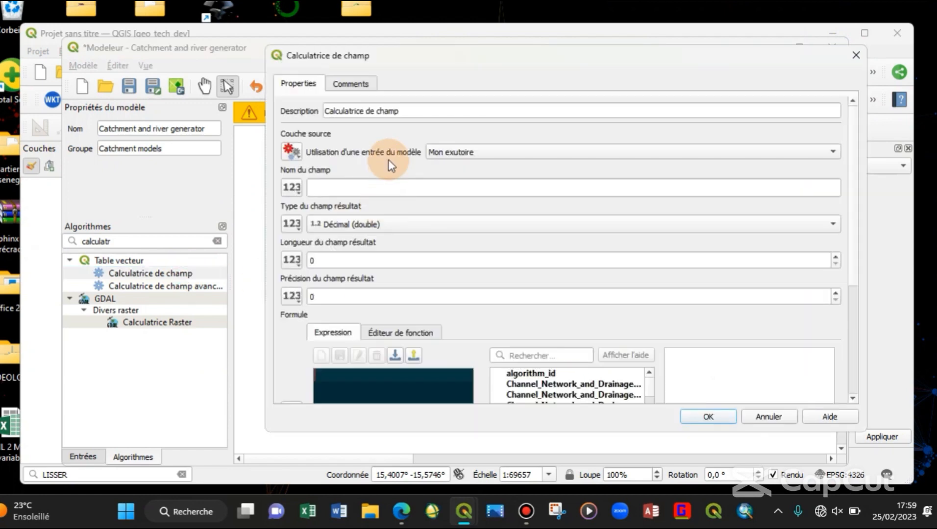
left_click(425, 110)
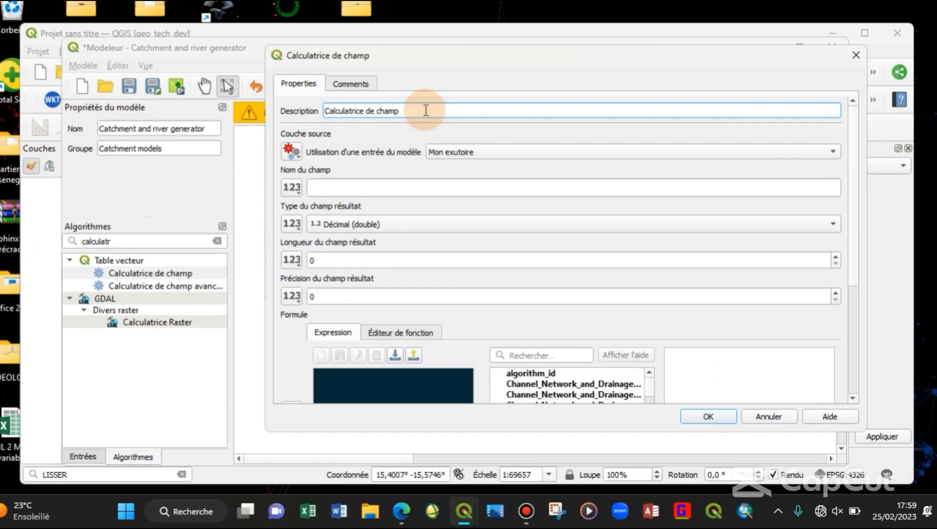
triple_click(426, 110)
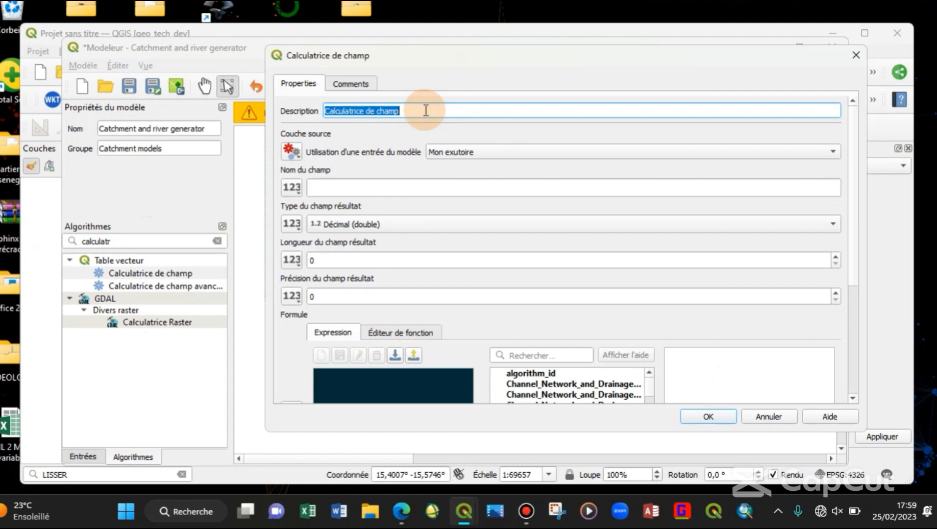
type("Coord X")
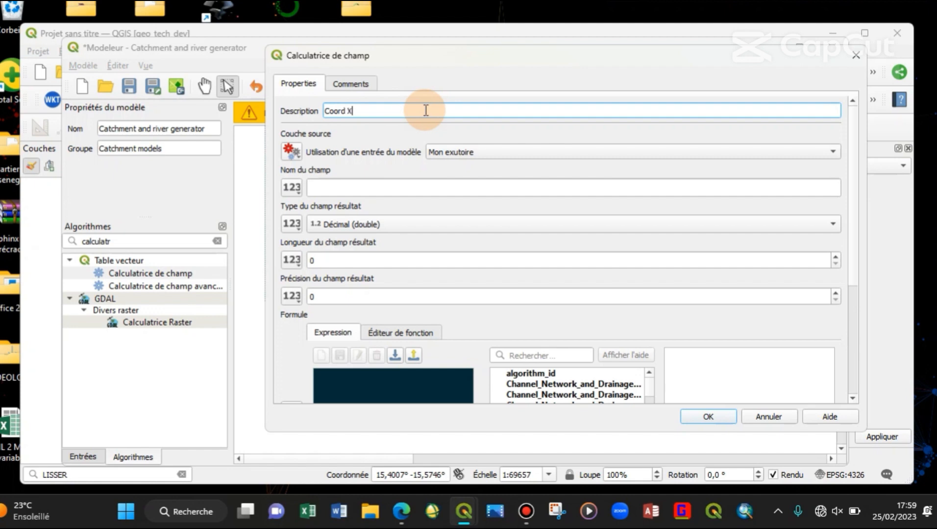
Step: Use the "Result" output of Snap Points to Lines as the source layer of Coord X
left_click(450, 152)
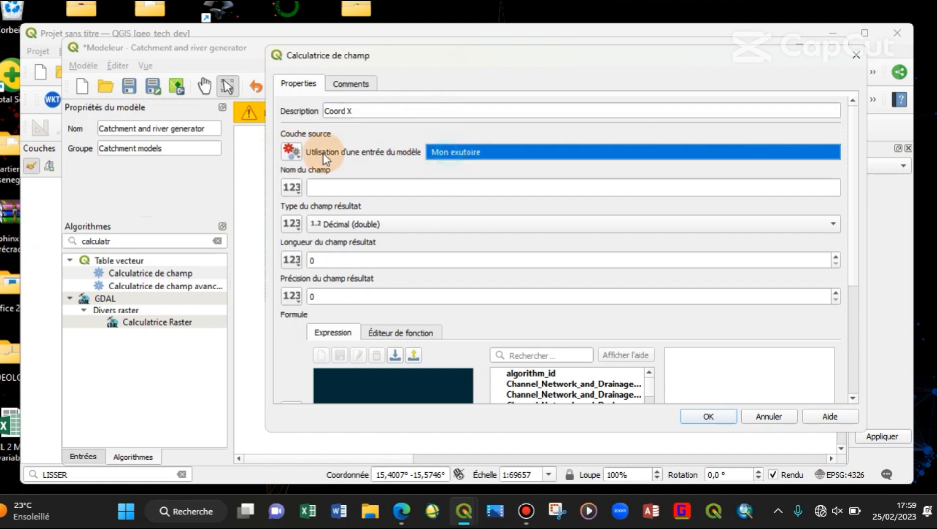
left_click(292, 152)
left_click(344, 223)
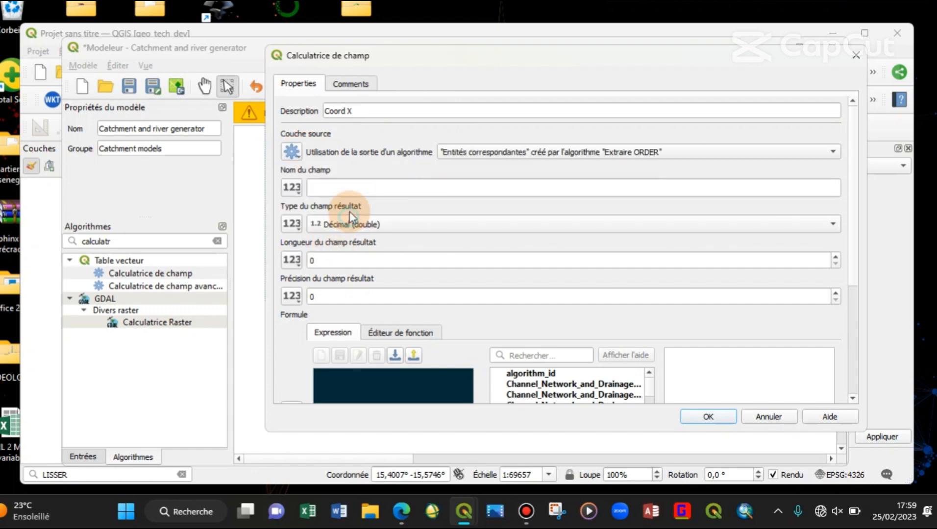
left_click(509, 151)
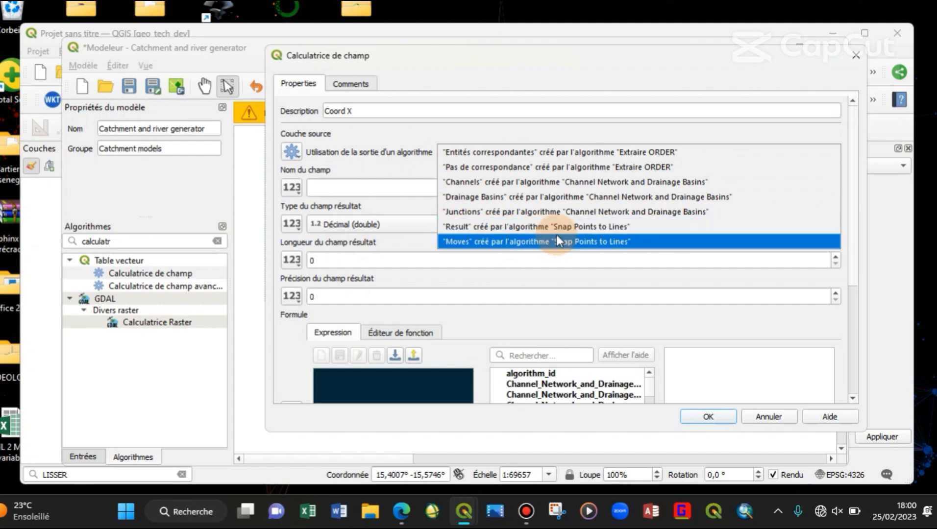
left_click(588, 227)
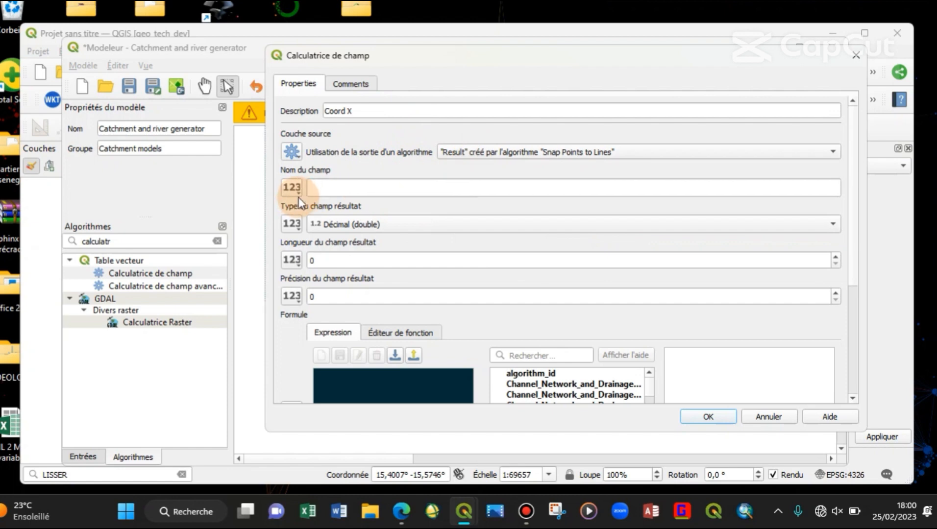
Step: Name the result field X and set its length to 20 and its precision to 10
left_click(429, 186)
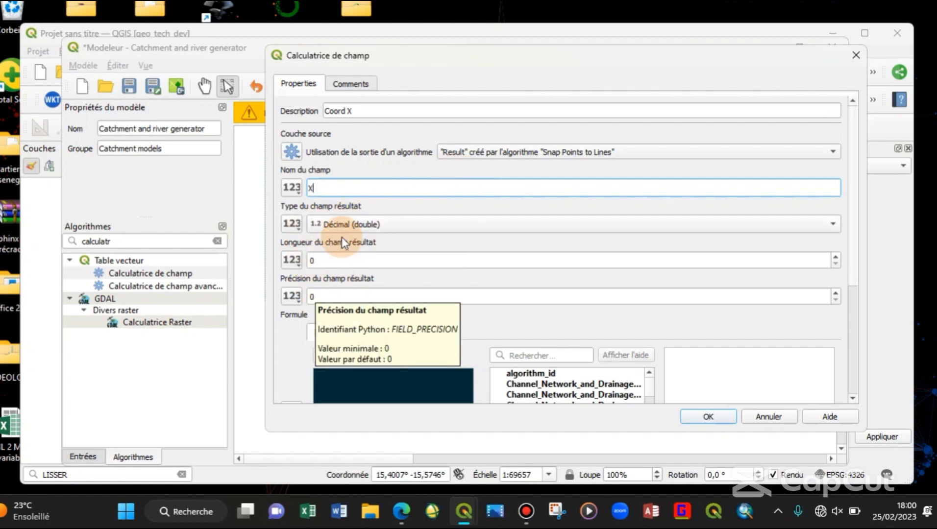
left_click(312, 261)
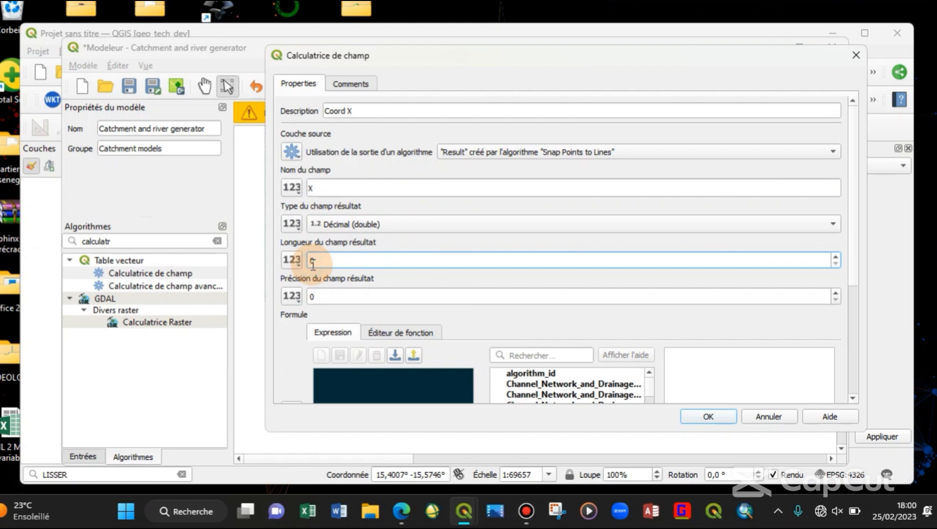
type("20")
left_click(312, 297)
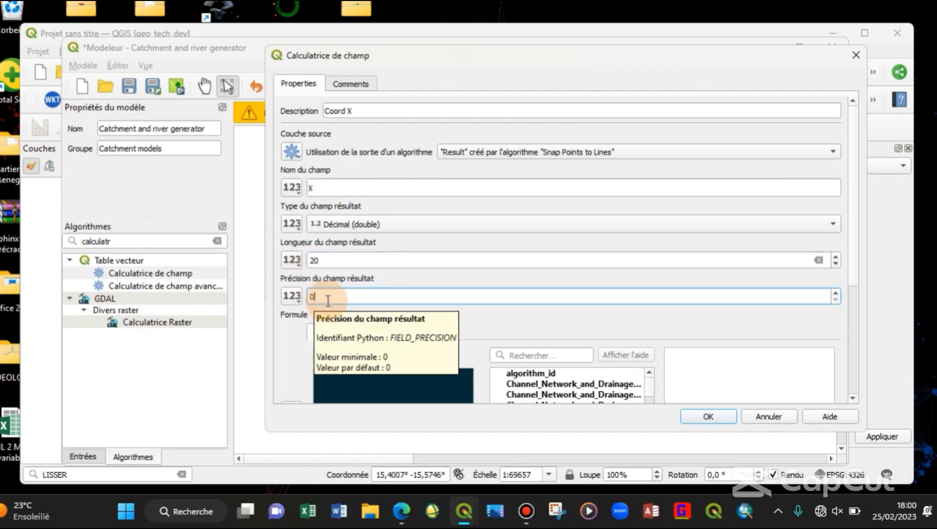
type("5")
key("BackSpace")
type("1")
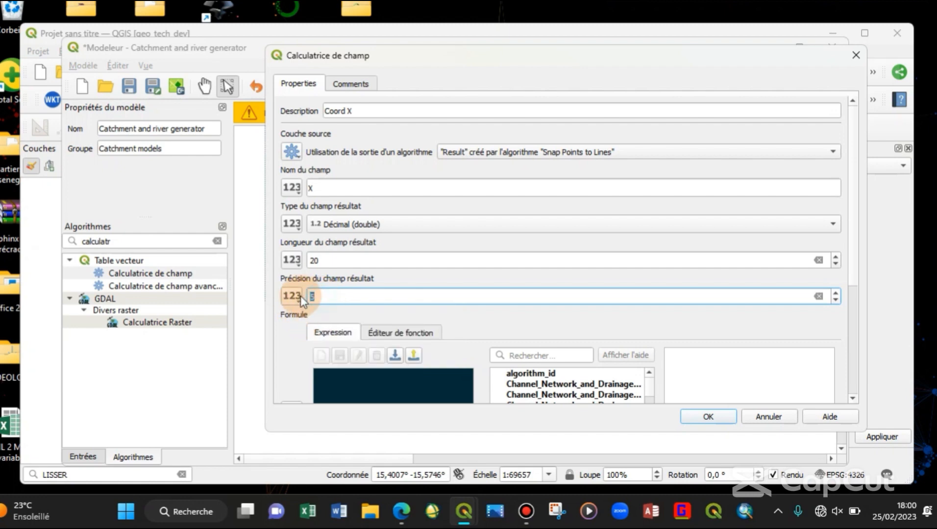
type("0")
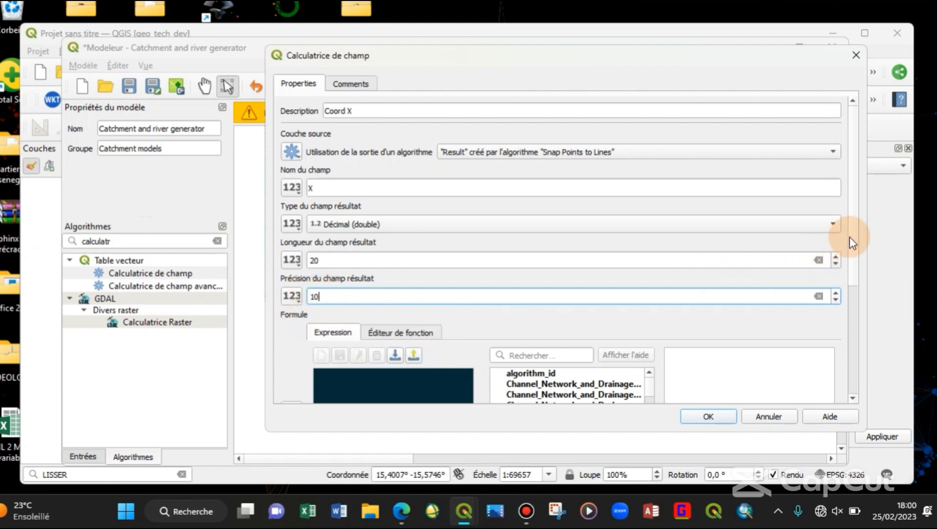
Step: Enter $x as the formula of the Coord X field calculation
scroll(852, 250, "down", 5)
left_click(384, 220)
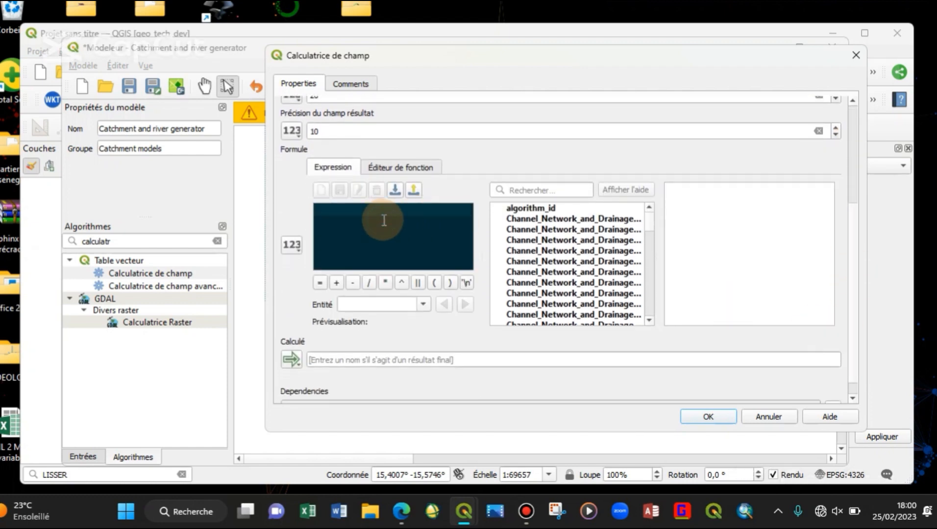
type("$x")
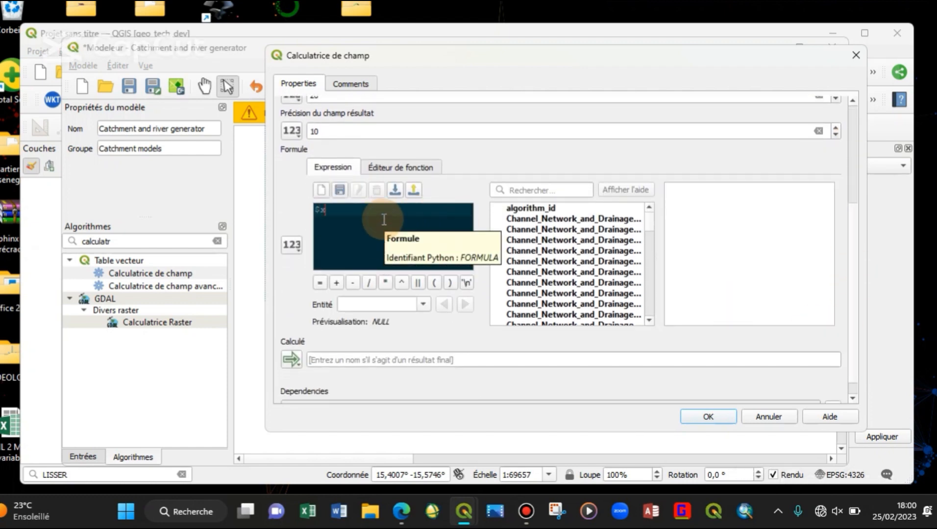
Step: Try replacing the formula with the x() function applied to the feature geometry
key("BackSpace")
key("BackSpace")
type("x")
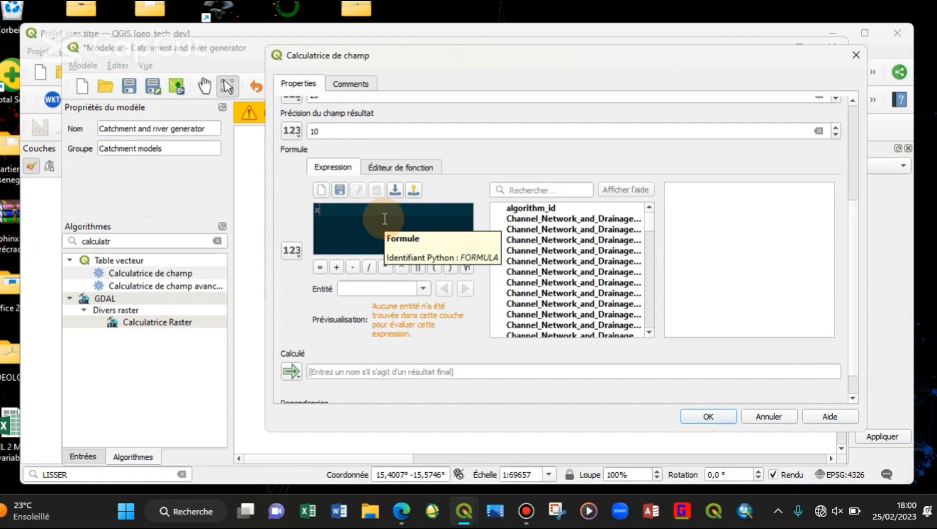
type("(G")
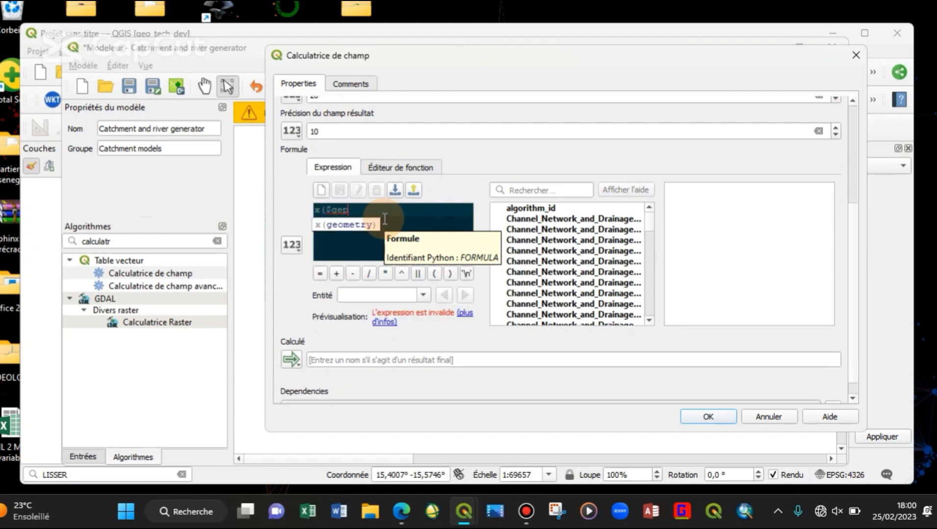
type("eometry)")
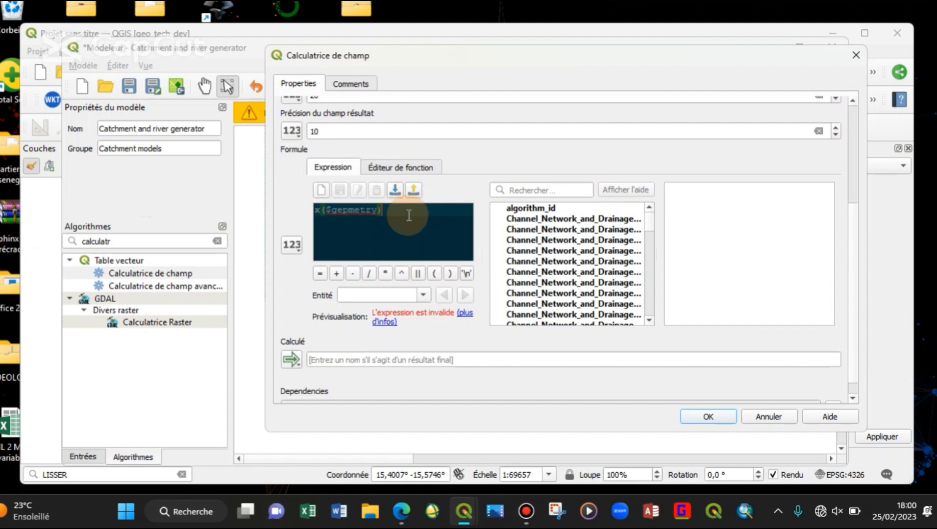
Step: Set the formula back to $x and accept the Coord X field calculator
key("ctrl+a")
type("$x")
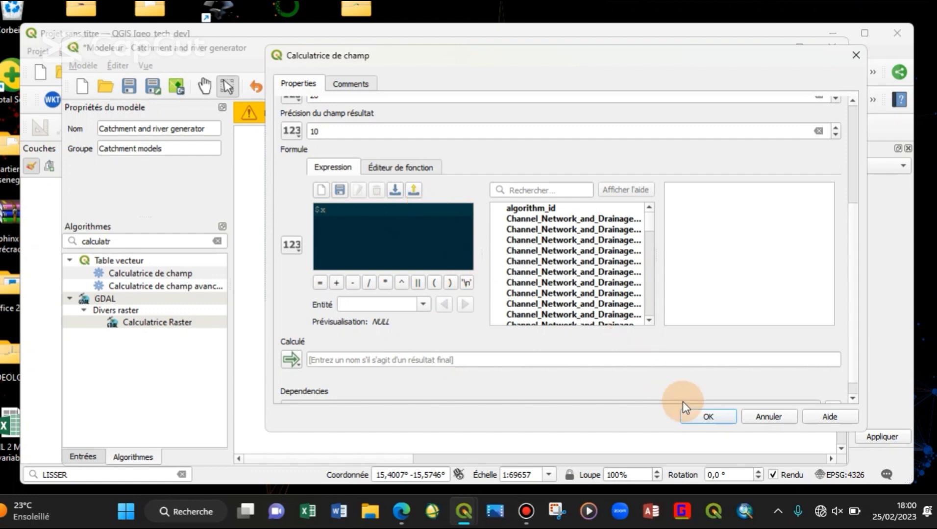
left_click(693, 416)
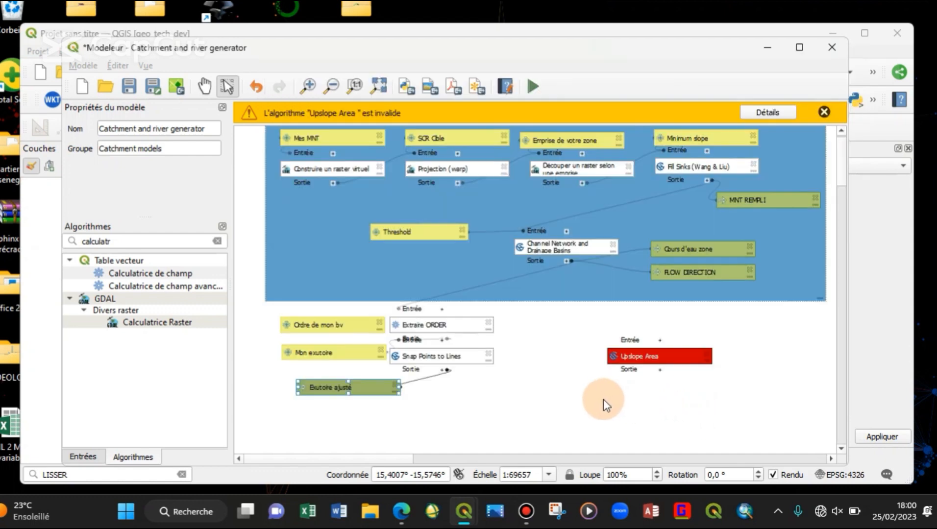
Step: Position Coord X just below Snap Points to Lines and place a duplicate of it directly underneath
left_click_drag(522, 388, 522, 378)
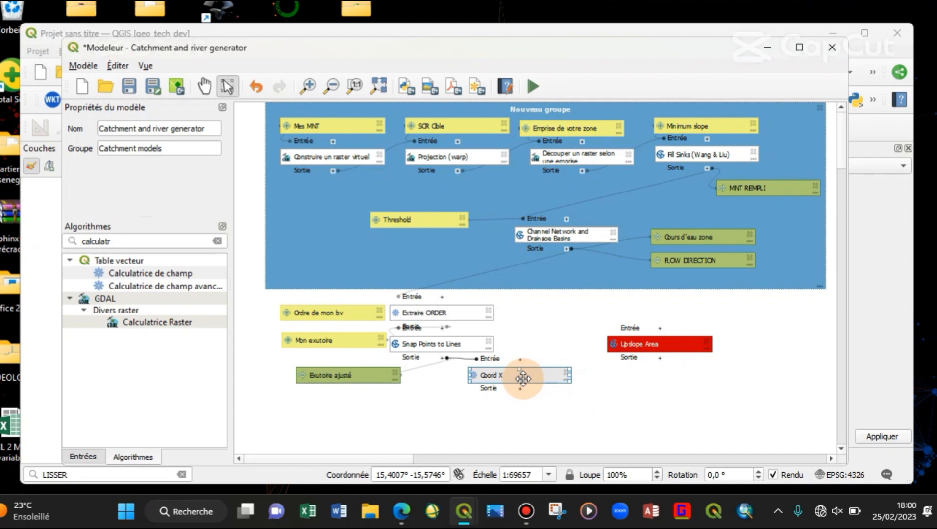
left_click_drag(523, 379, 505, 415)
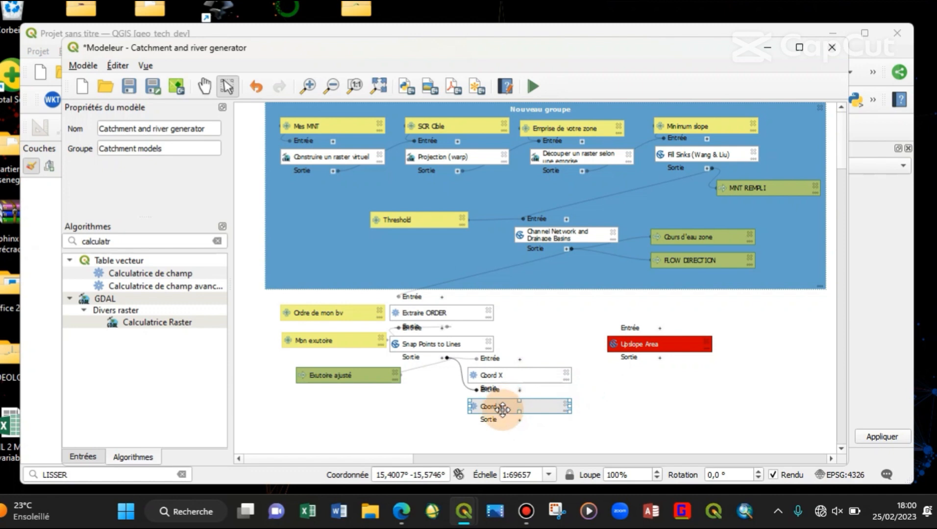
Step: Turn the duplicate into "Coord Y" with the field name Y and the formula $y, and accept it
double_click(505, 412)
left_click(401, 112)
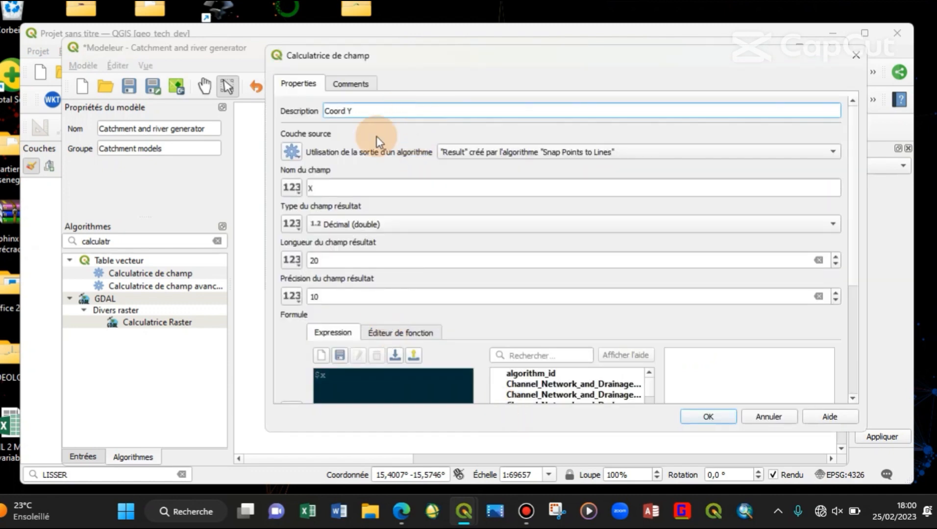
left_click(330, 187)
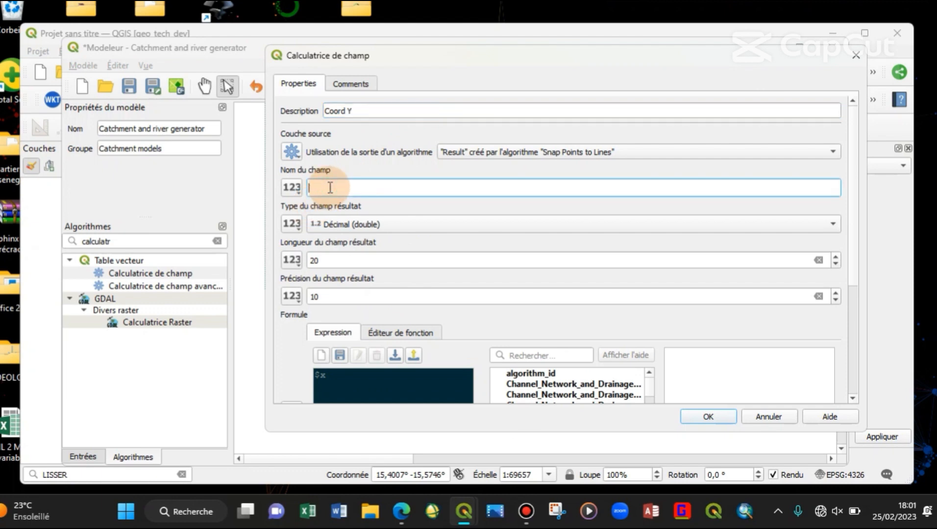
type("Y")
left_click(353, 375)
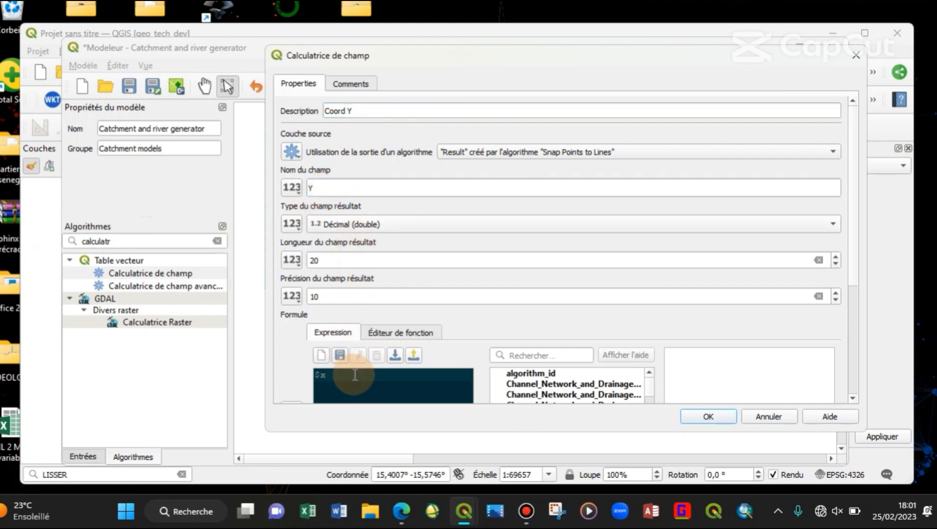
key("BackSpace")
type("y")
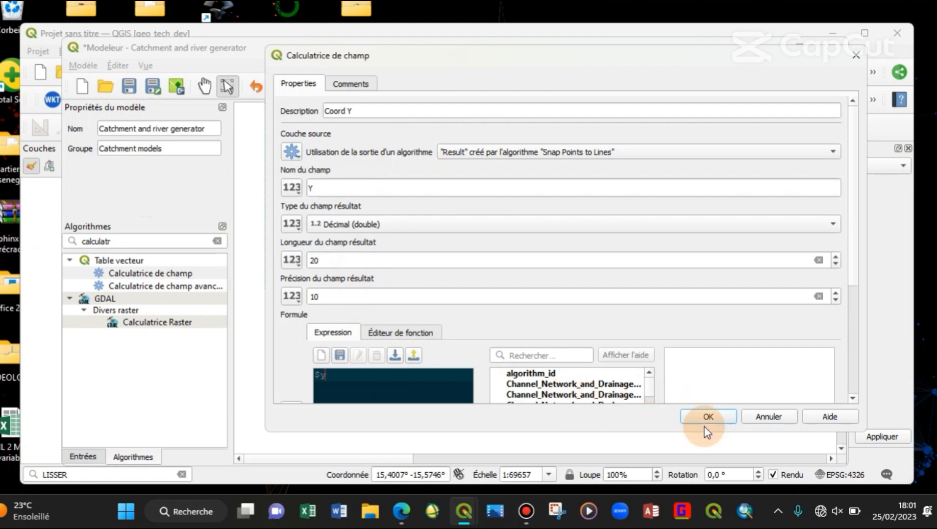
left_click(716, 416)
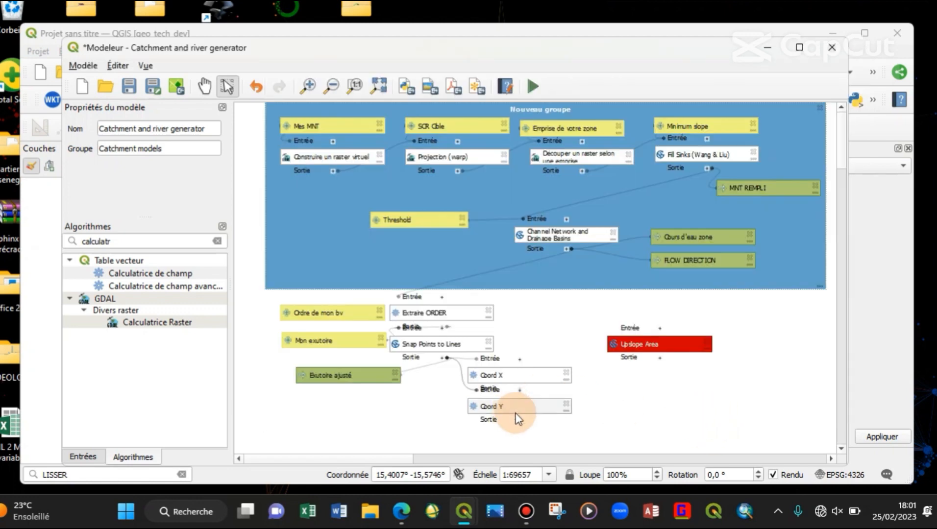
Step: Duplicate the blue group box and fit the copy around the order, outlet, snapping and coordinate elements
double_click(687, 344)
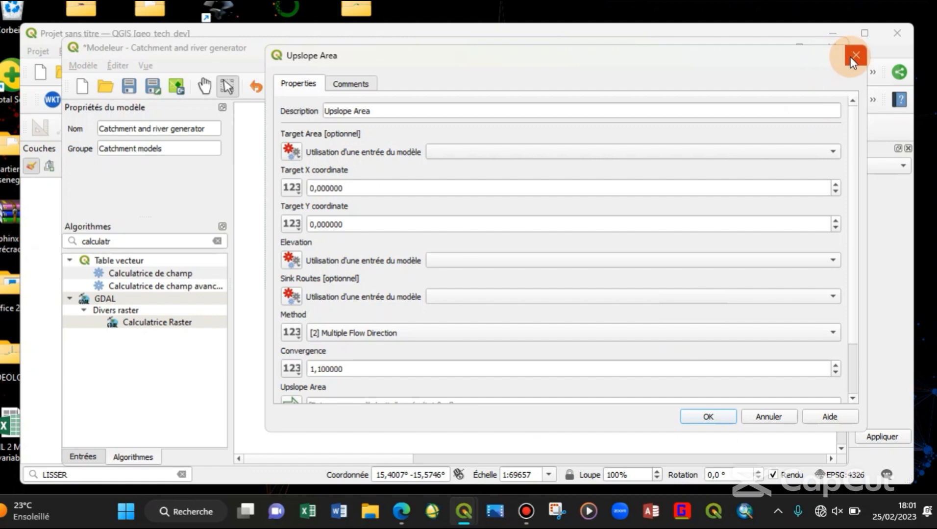
left_click(854, 56)
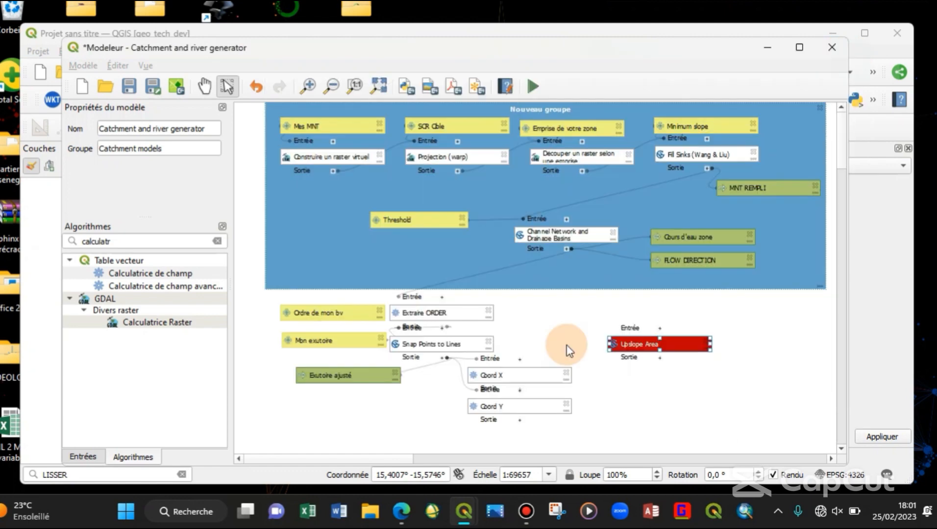
left_click(289, 249)
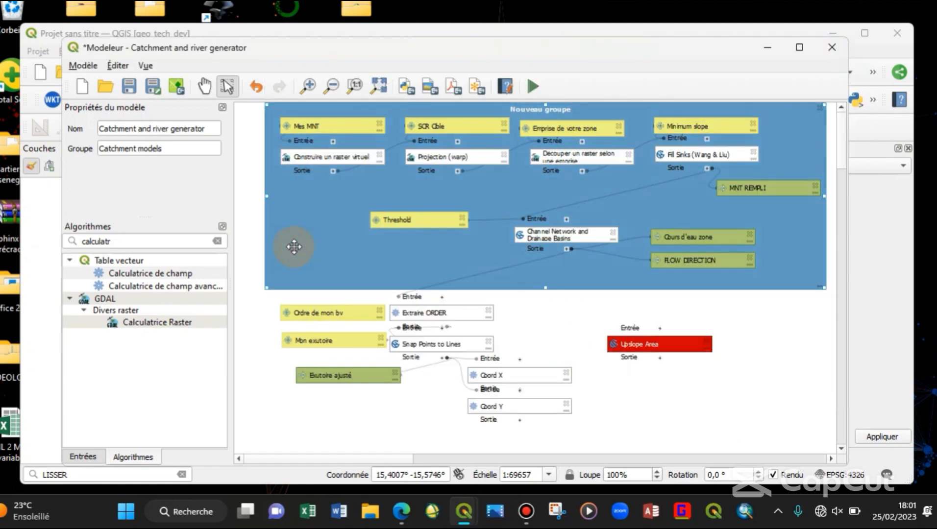
left_click_drag(294, 246, 582, 416)
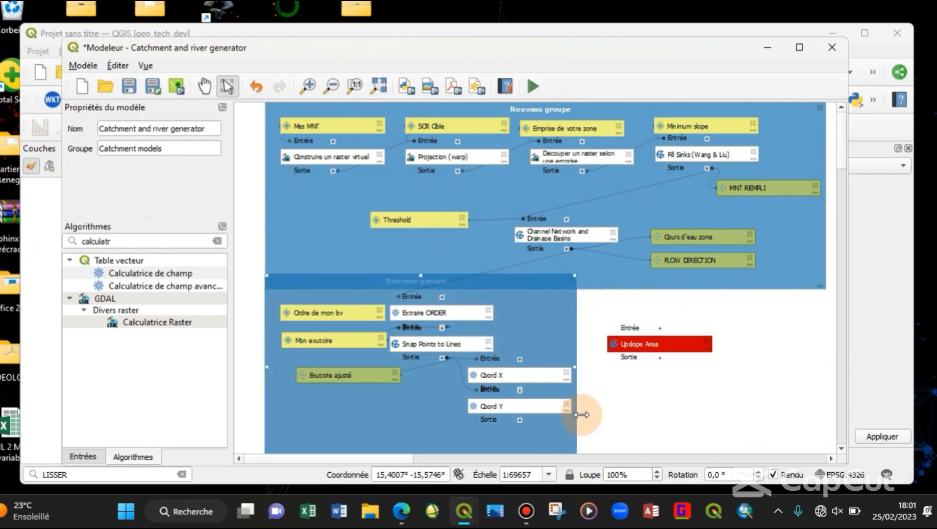
Step: Change the colour of the new group box around the outlet and coordinate elements to red
double_click(562, 328)
left_click(549, 313)
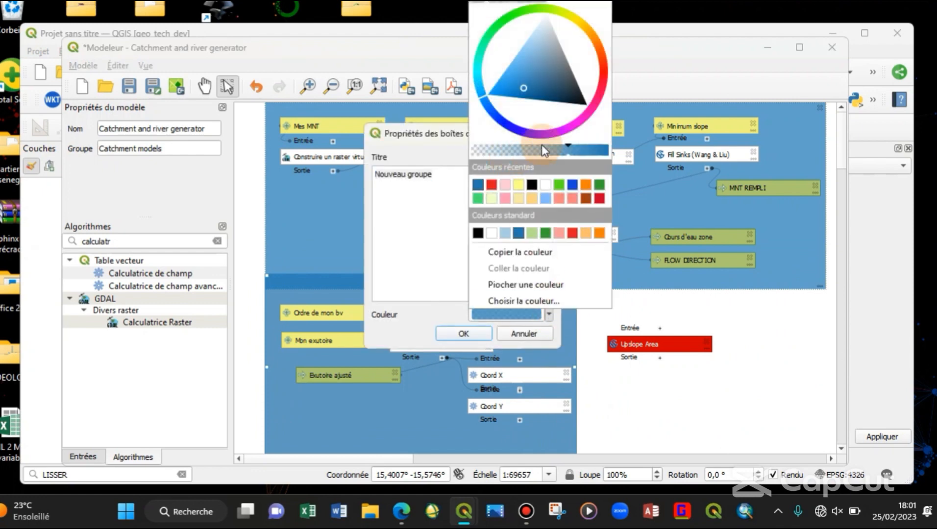
left_click(573, 233)
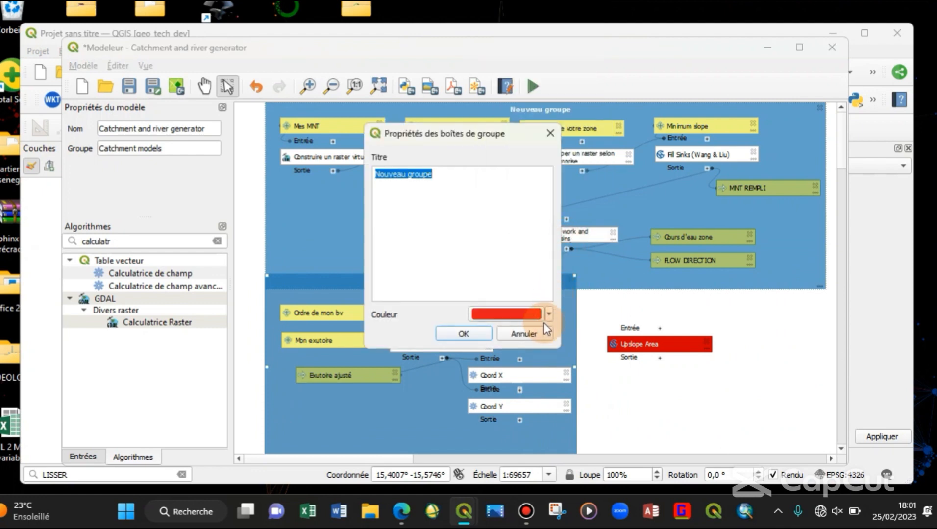
left_click(468, 333)
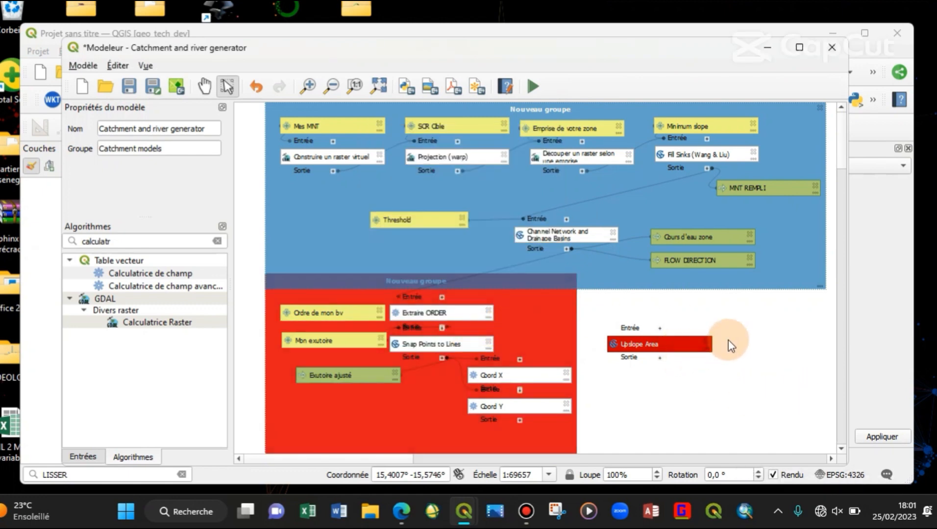
left_click(664, 343)
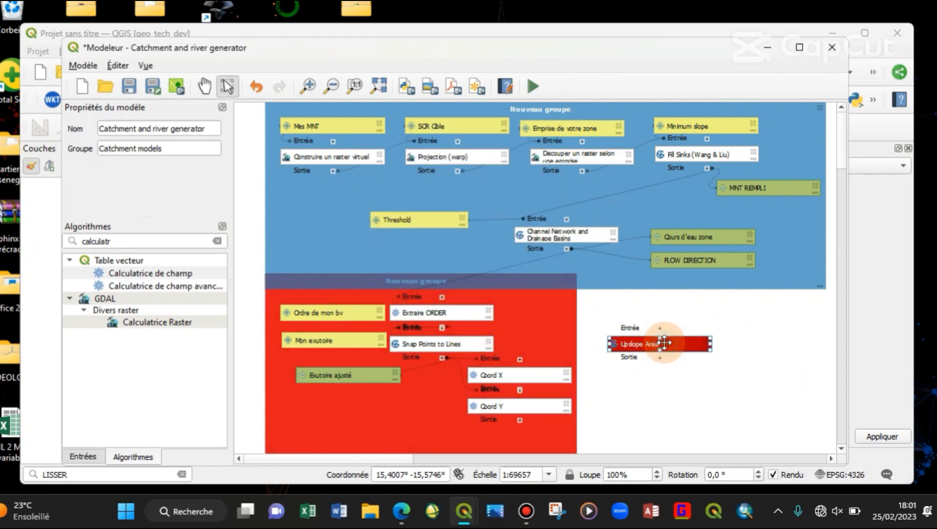
double_click(664, 343)
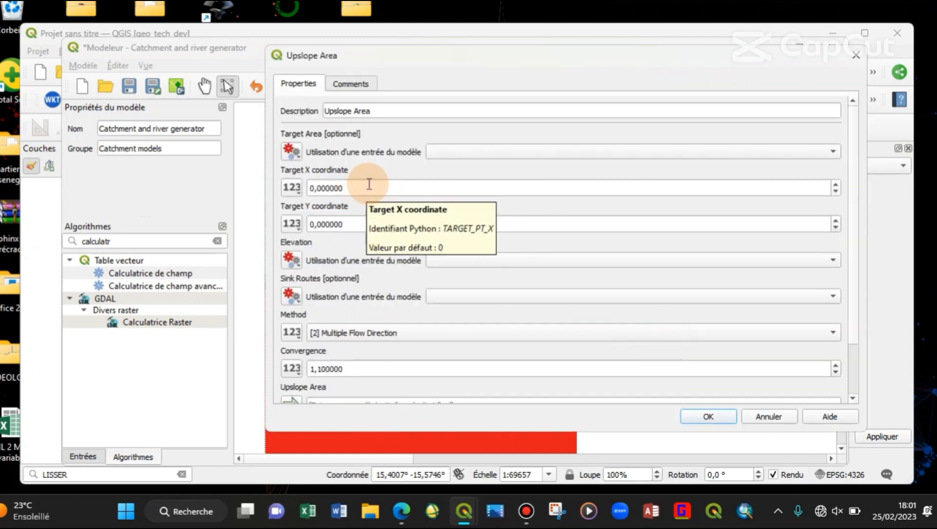
left_click(291, 188)
left_click(309, 223)
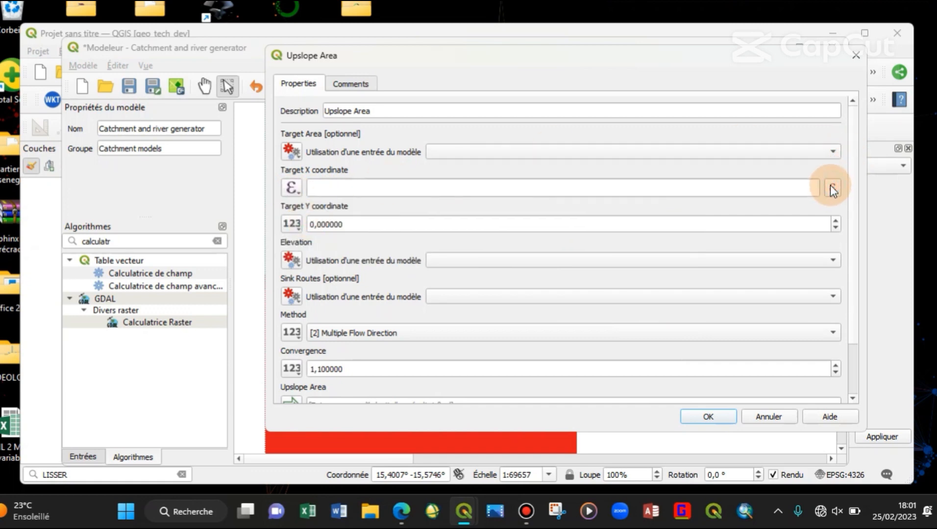
left_click(831, 188)
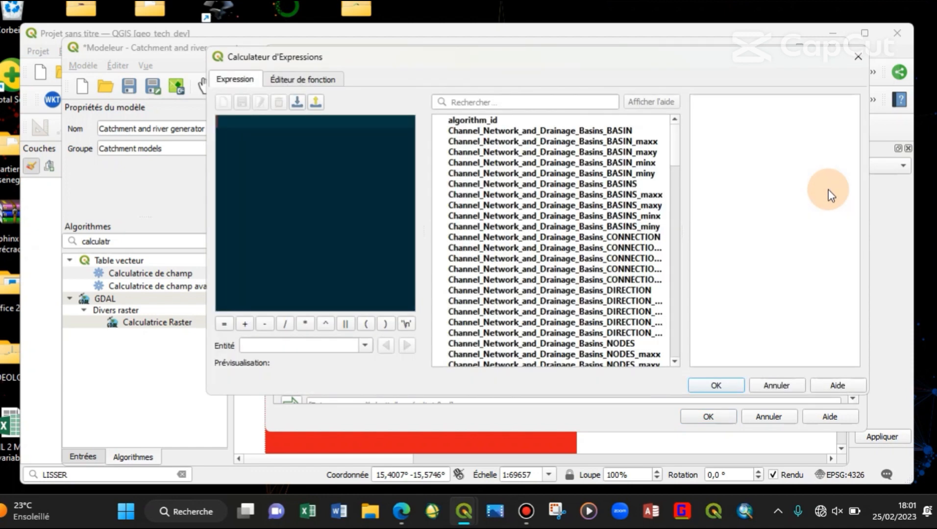
left_click(456, 102)
type("coor")
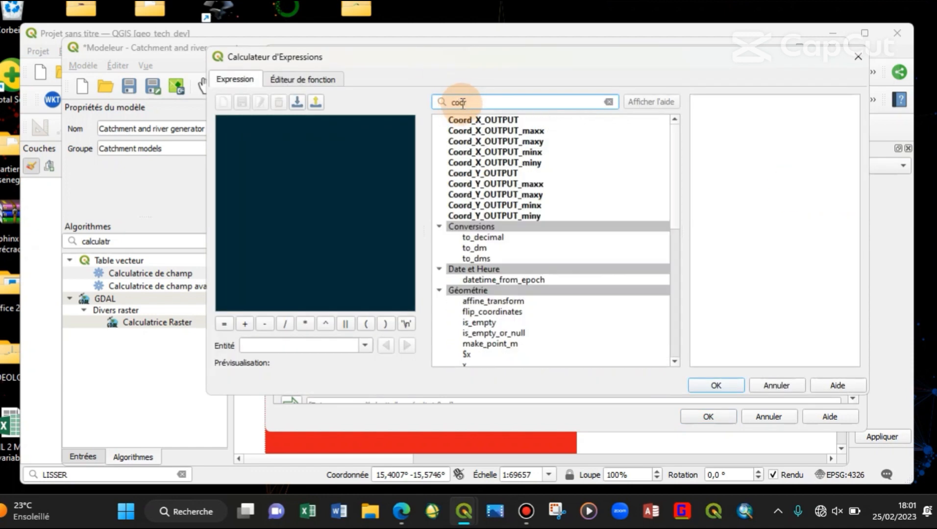
left_click(525, 143)
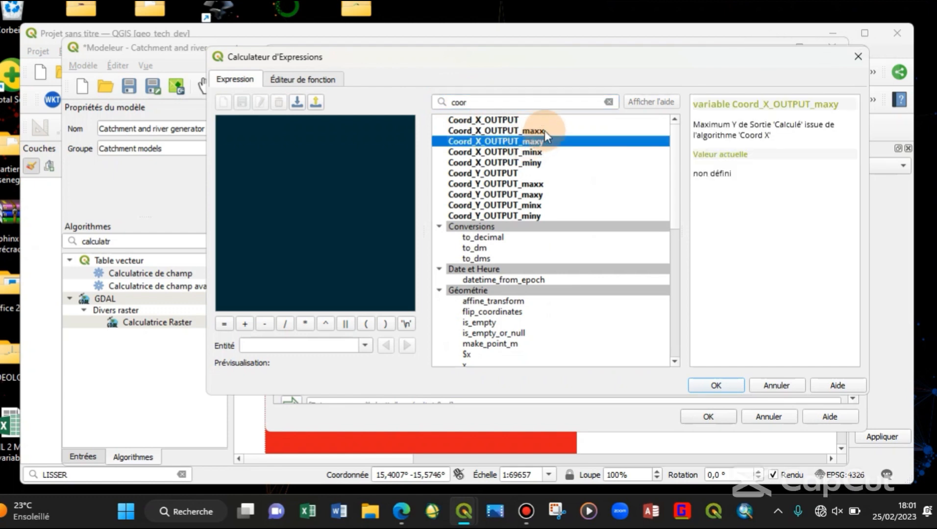
left_click(545, 130)
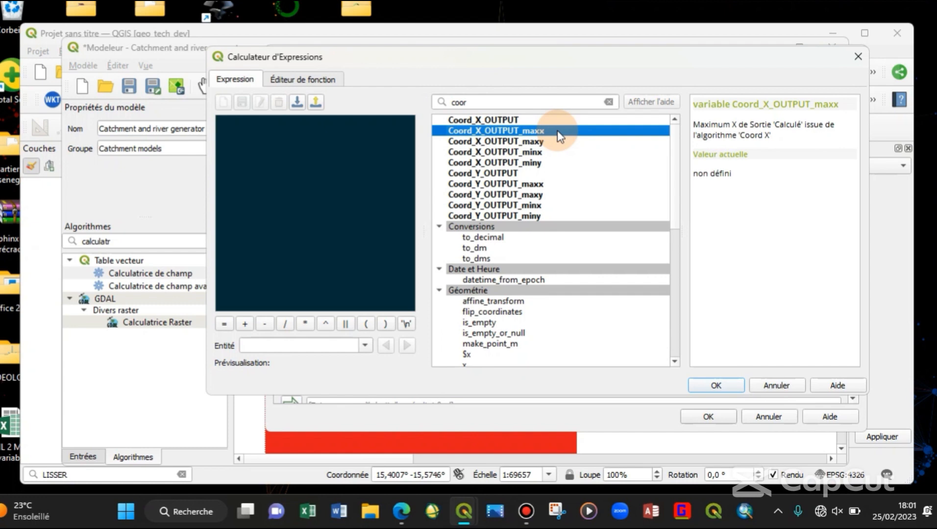
double_click(557, 130)
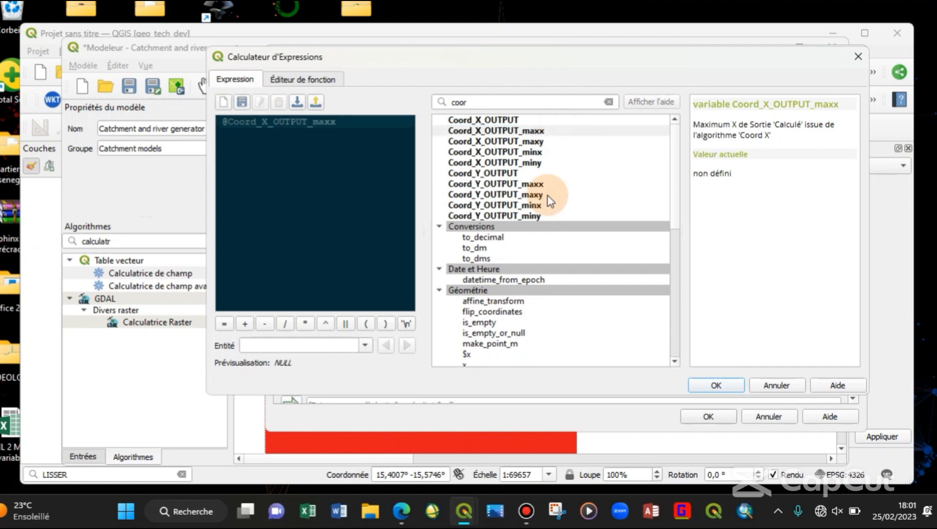
left_click(734, 384)
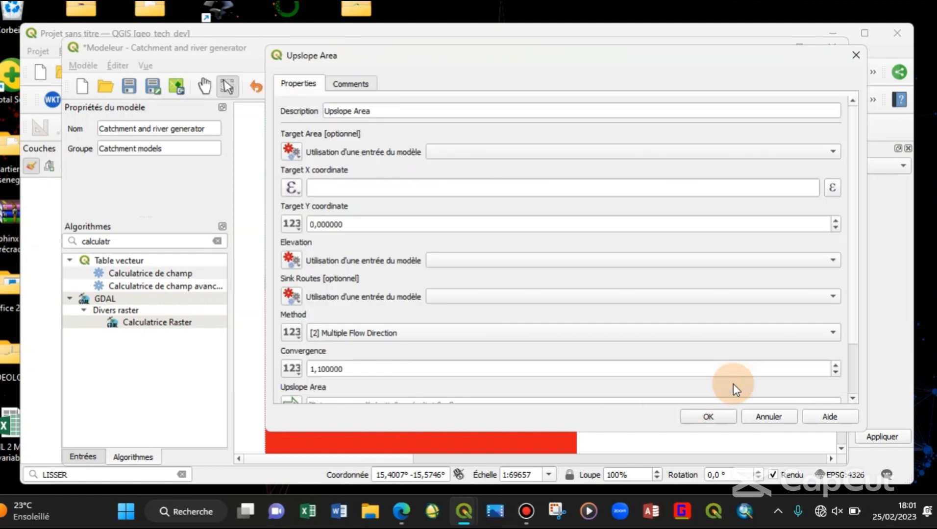
left_click(291, 224)
left_click(331, 208)
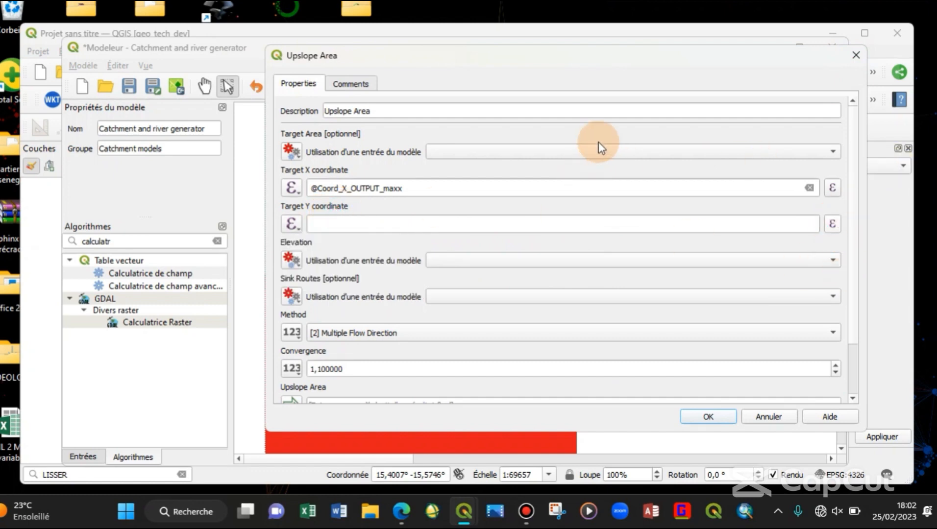
left_click(832, 224)
left_click(526, 100)
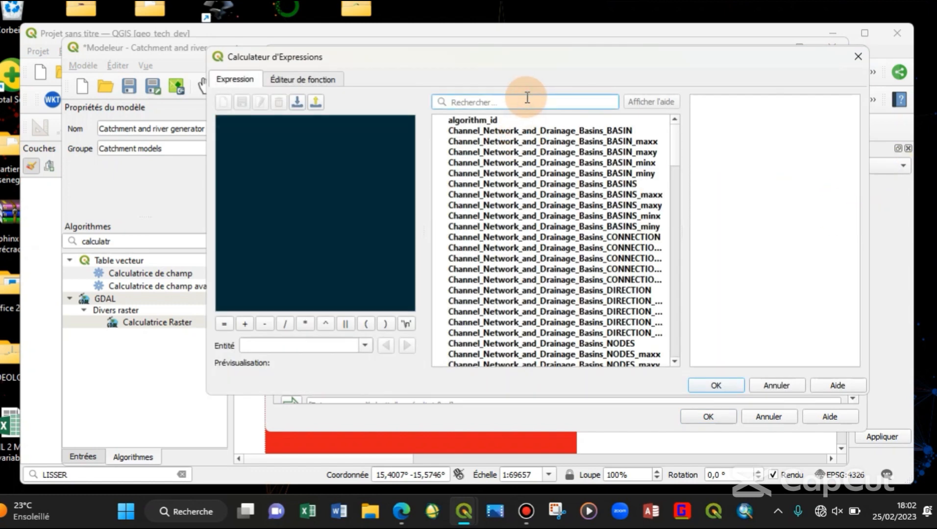
type("coord")
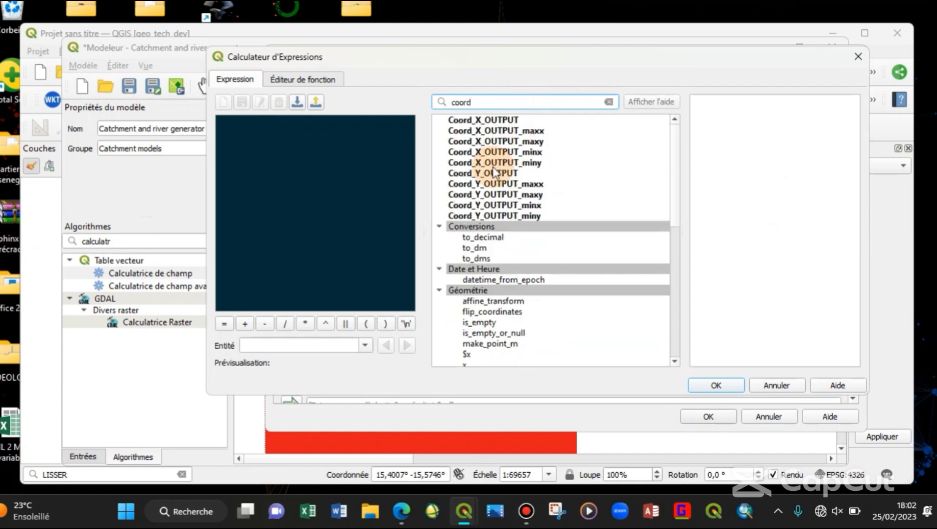
left_click(532, 194)
double_click(532, 194)
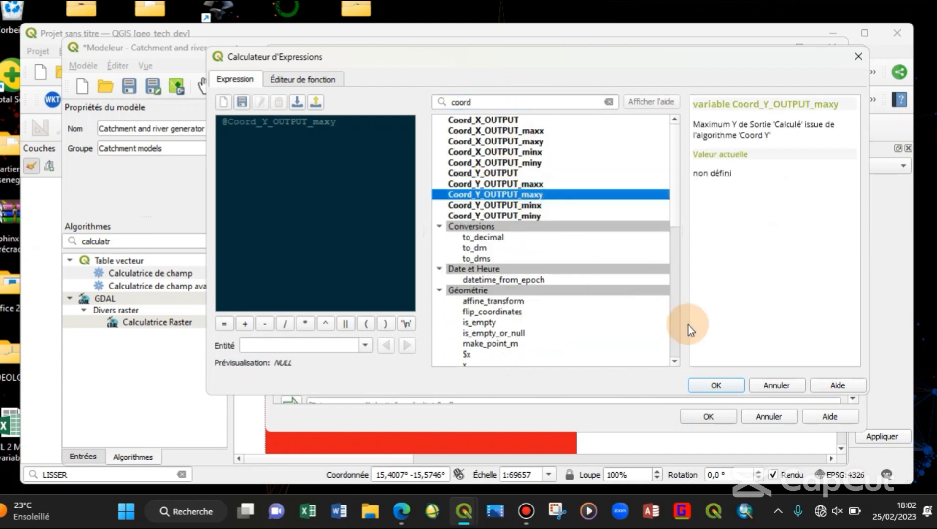
left_click(715, 387)
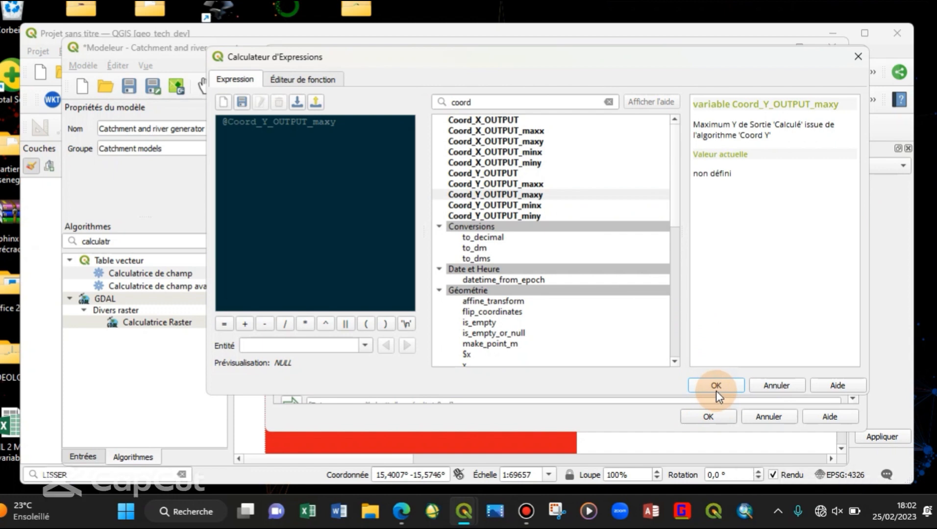
left_click(716, 387)
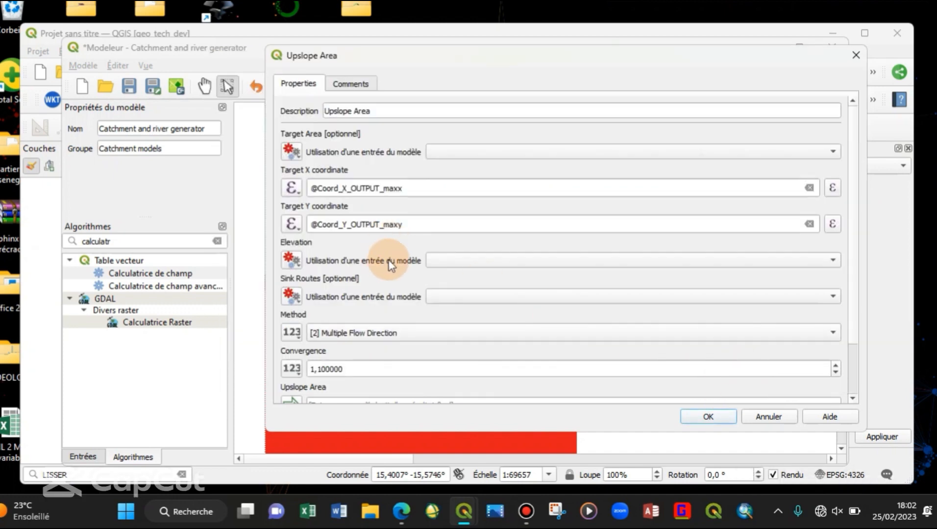
Step: Set the Upslope Area method to [0] Deterministic 8, name its final output UPSLOPE and accept the algorithm
left_click(348, 337)
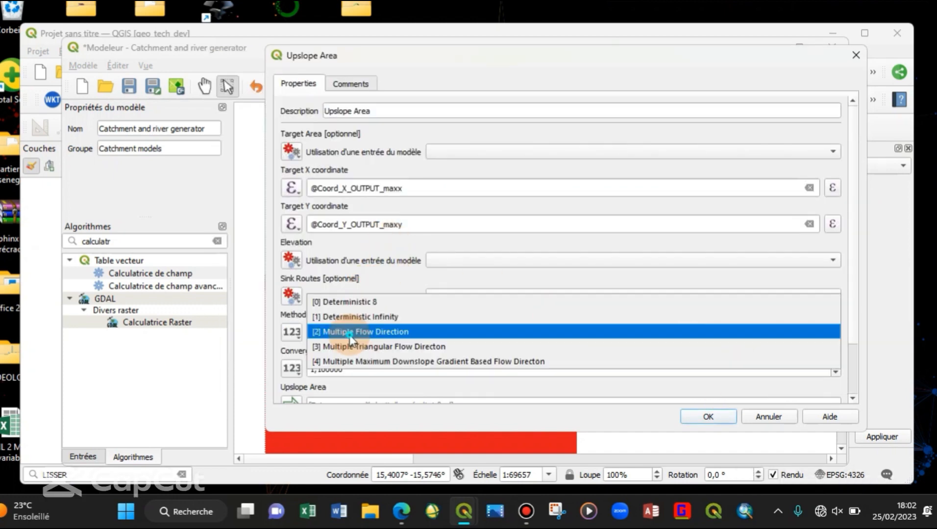
left_click(367, 300)
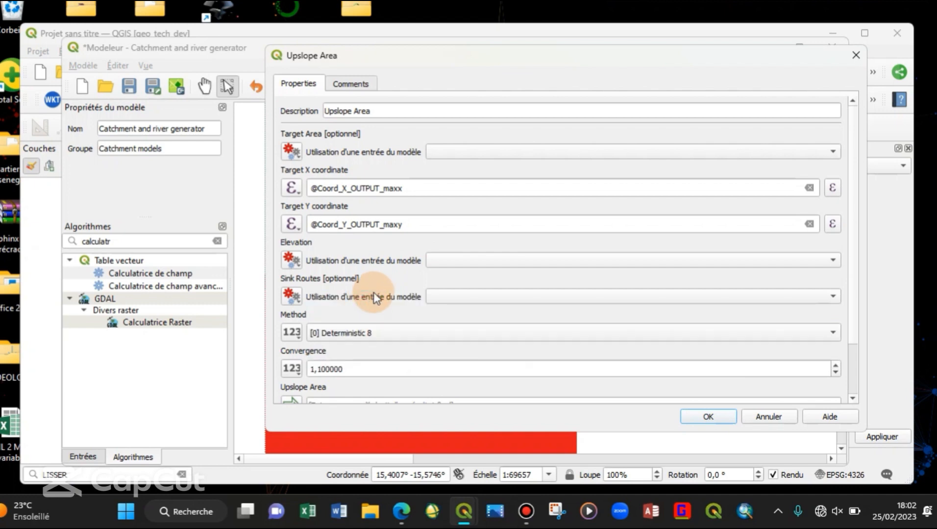
scroll(377, 294, "down", 2)
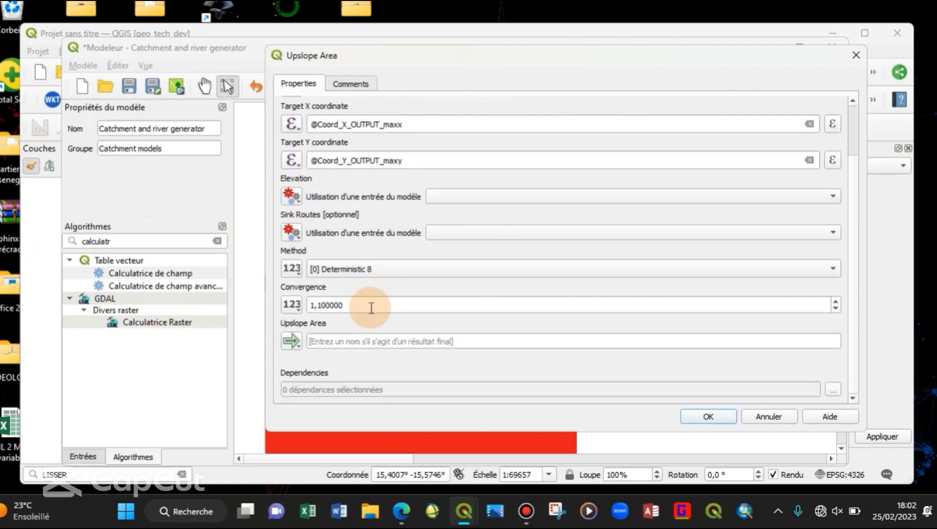
left_click(387, 342)
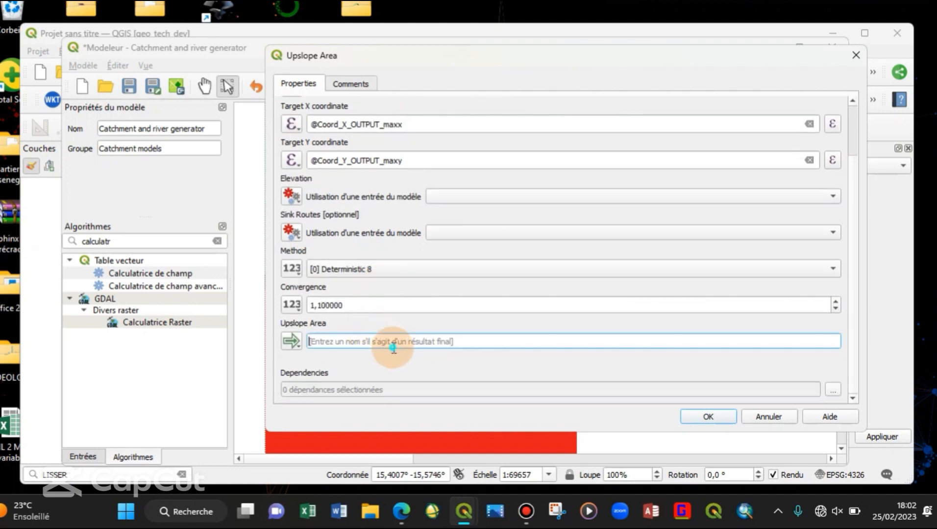
type("UP")
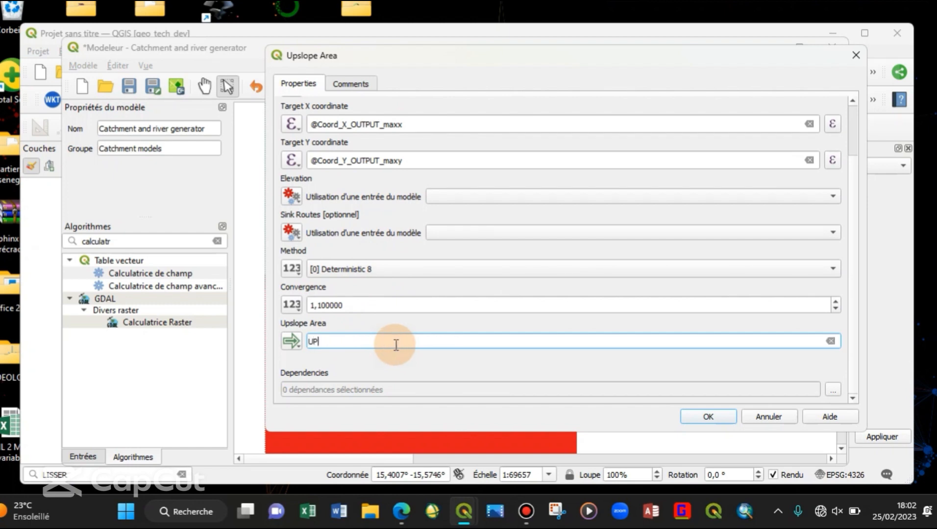
type("SLOPE")
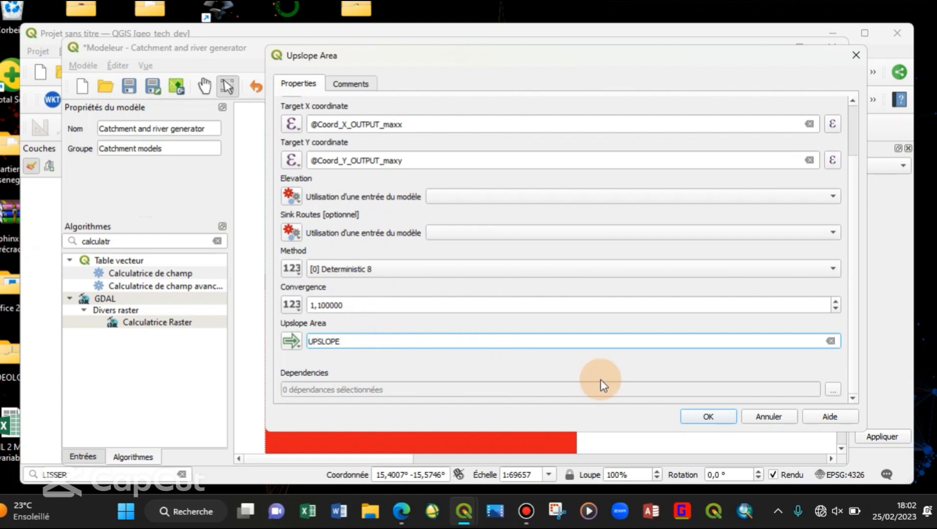
left_click(683, 417)
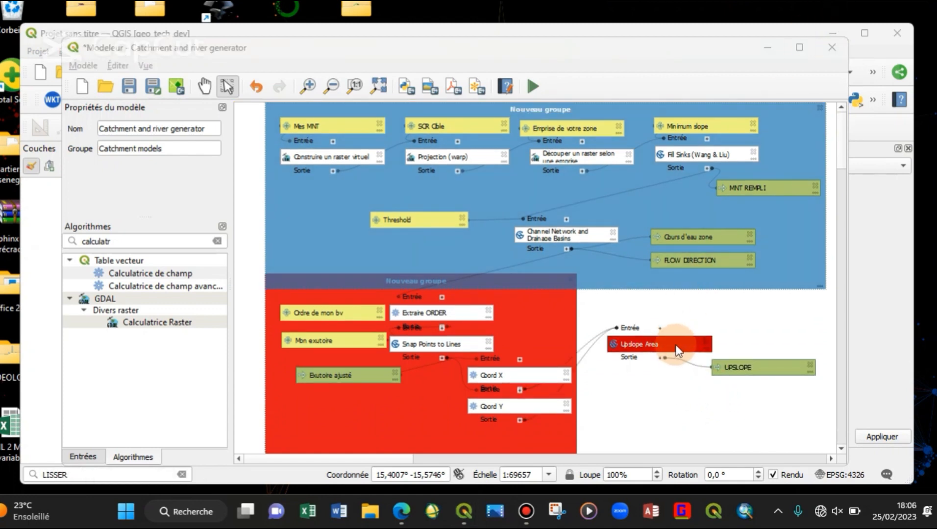
Step: Move Upslope Area slightly down and set its Elevation to the "Filled DEM" algorithm output of Fill Sinks (Wang & Liu)
left_click_drag(675, 349, 681, 359)
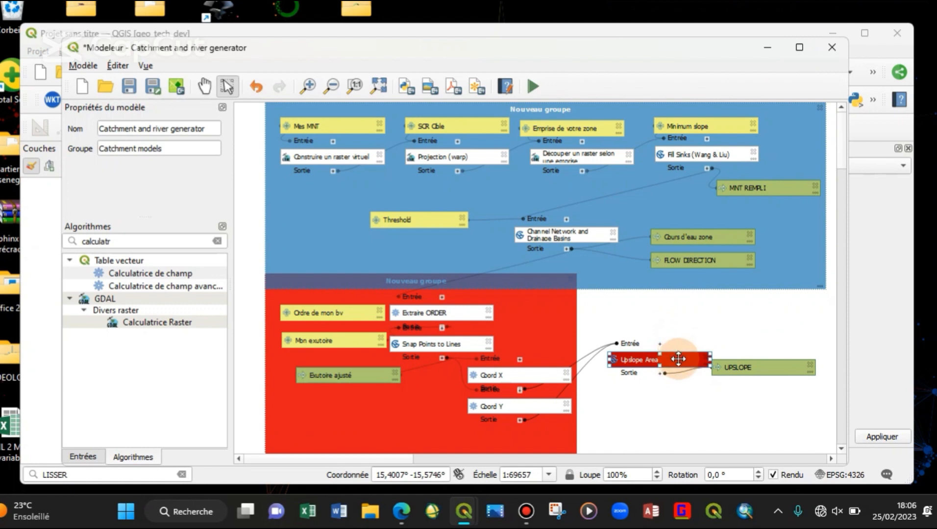
double_click(680, 359)
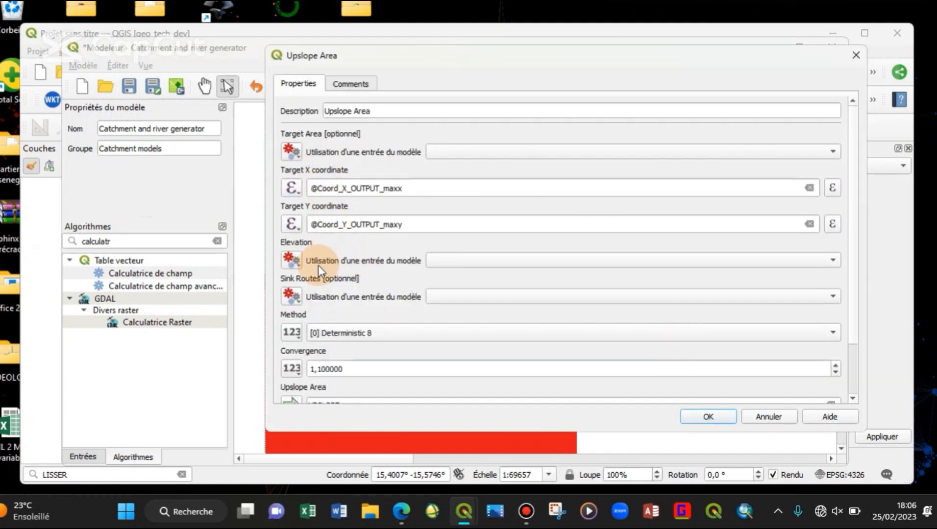
left_click(460, 262)
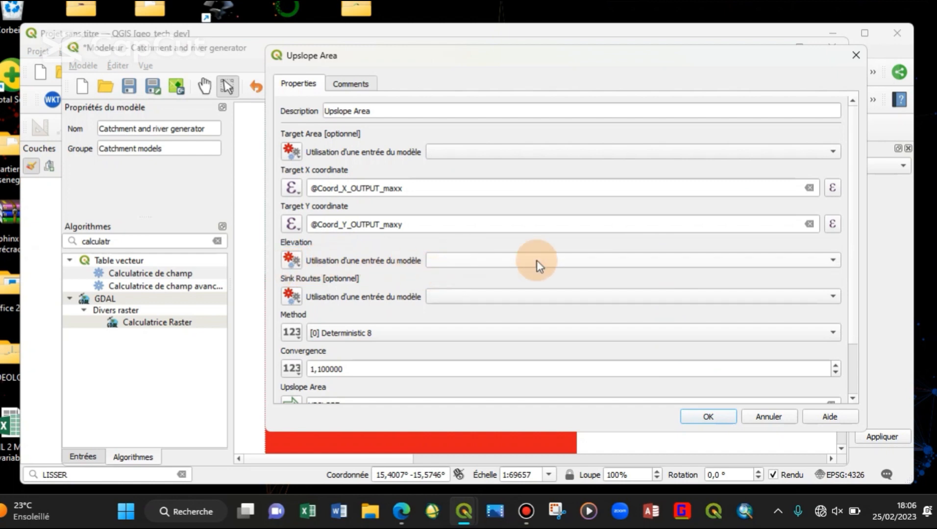
left_click(464, 263)
left_click(293, 261)
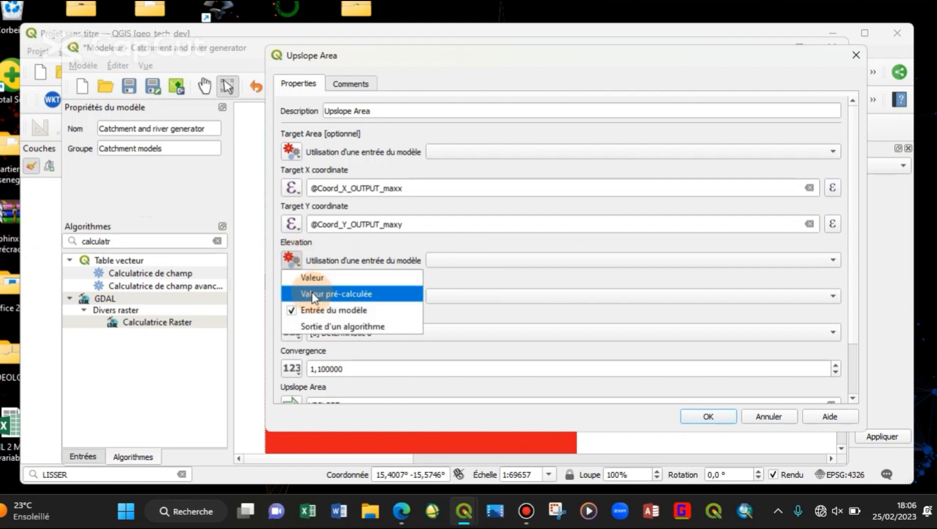
left_click(355, 326)
left_click(511, 264)
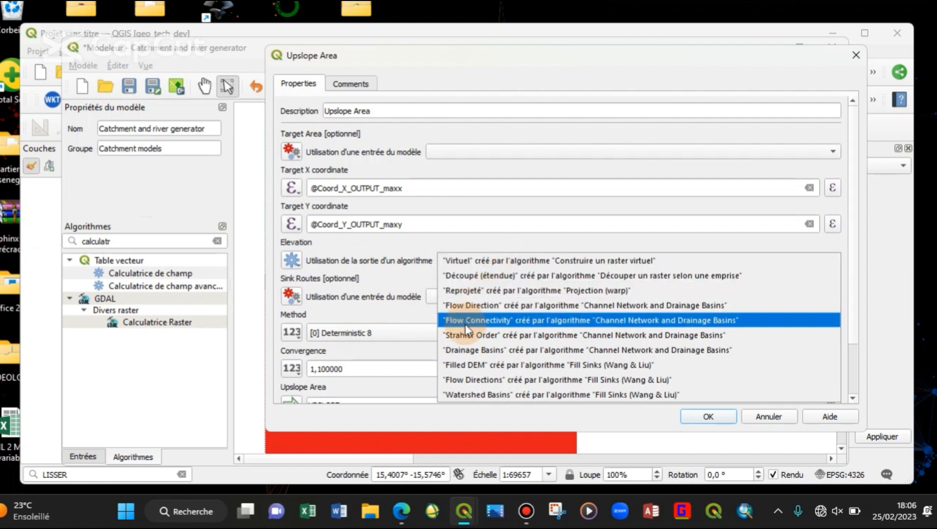
left_click(468, 366)
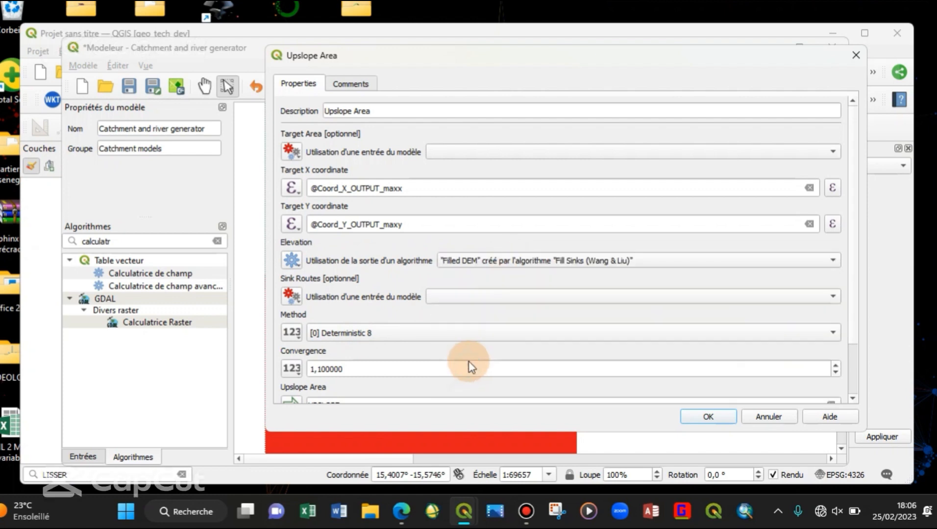
Step: Accept the Upslope Area settings, then reopen them to recheck the target coordinates, elevation, sink routes and method
left_click(709, 417)
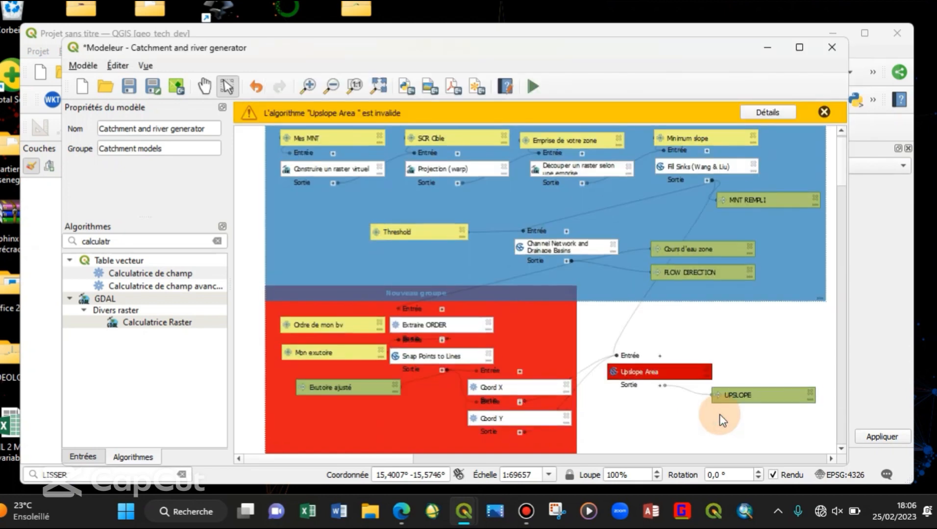
double_click(679, 372)
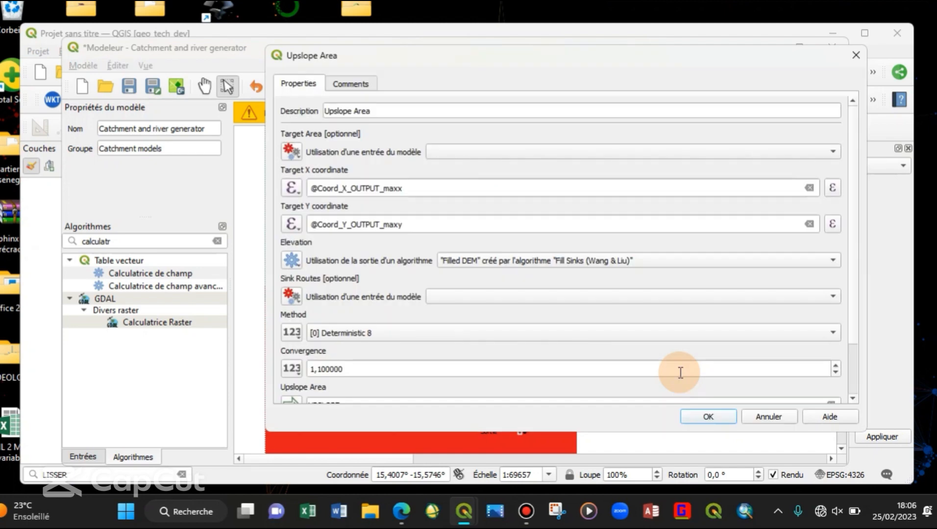
left_click(350, 187)
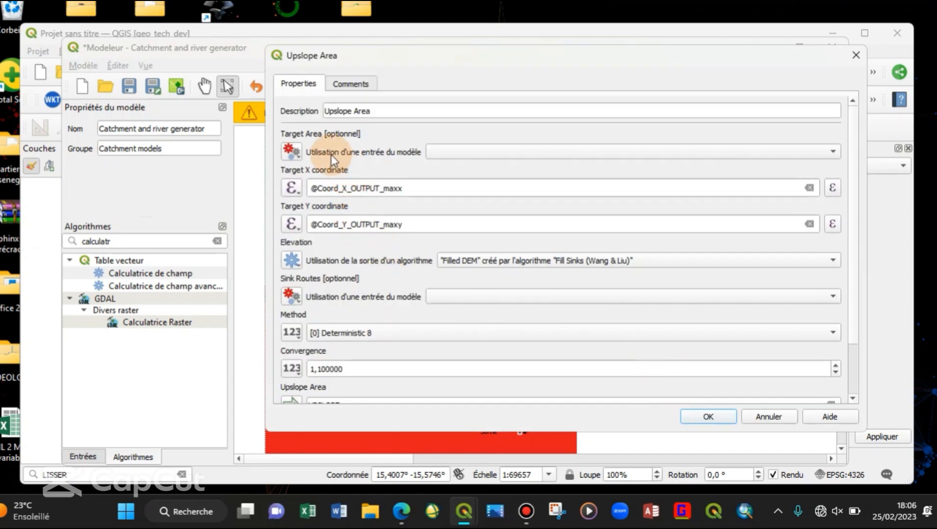
scroll(357, 319, "down", 2)
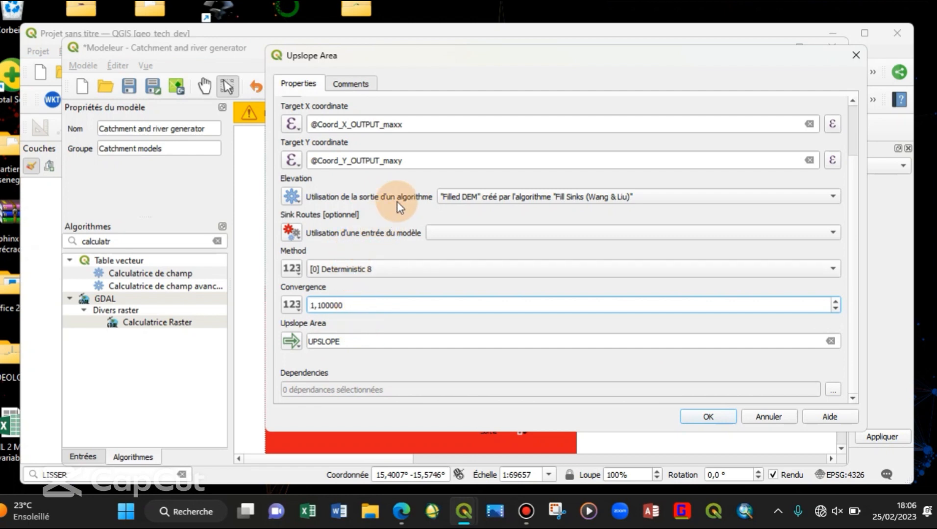
scroll(384, 202, "up", 2)
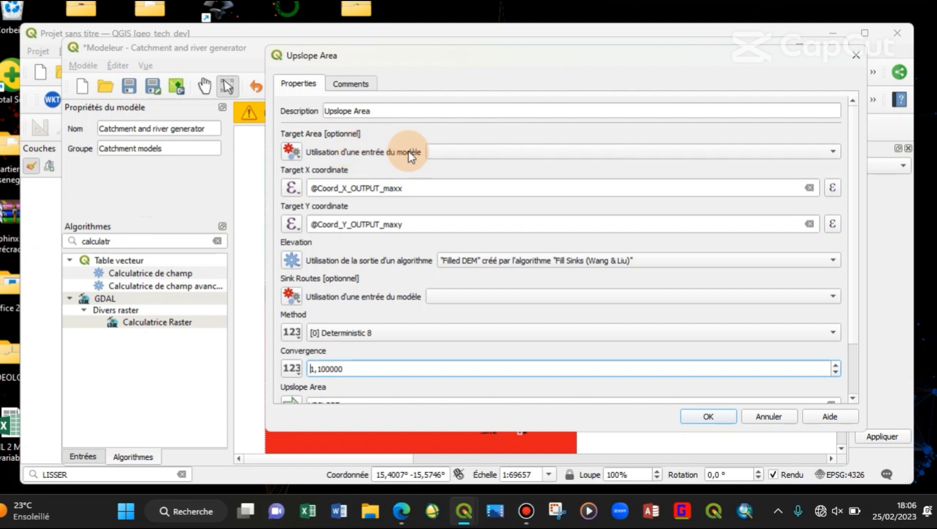
left_click(708, 423)
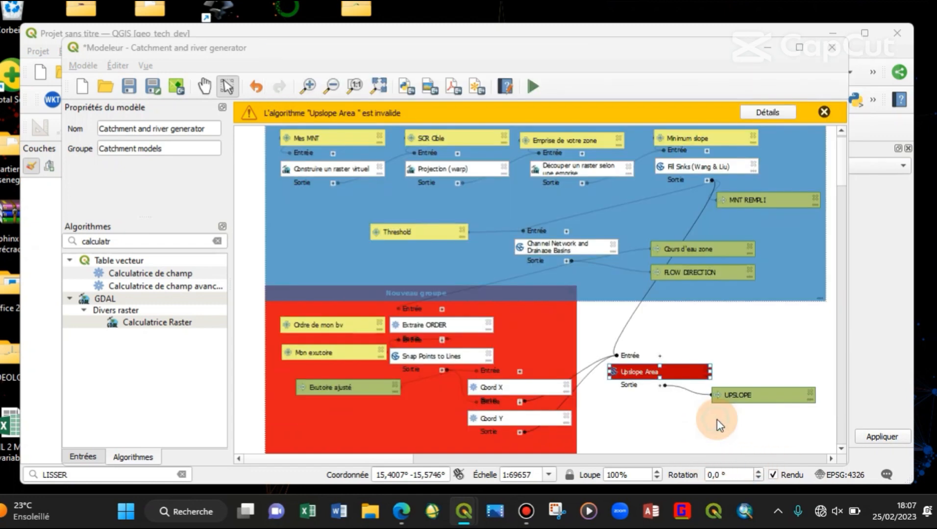
Step: Switch Upslope Area's optional Target Area and Sink Routes to blank fixed values, then shift the algorithm and its UPSLOPE output up and right
left_click(672, 363)
double_click(672, 363)
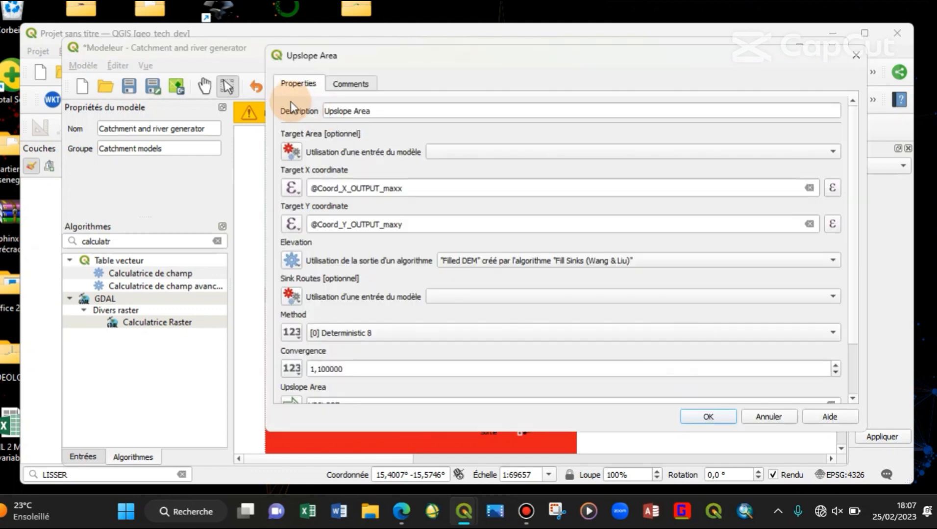
left_click(294, 151)
left_click(300, 169)
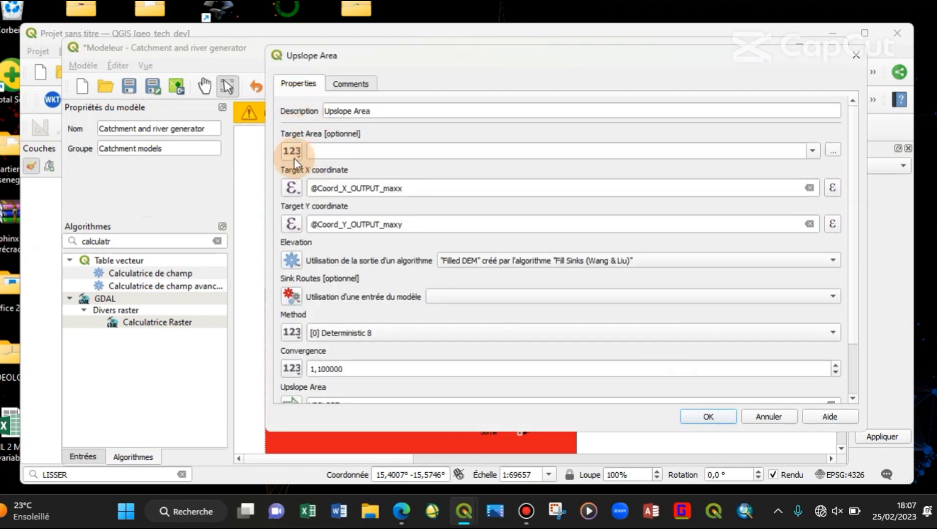
left_click(293, 297)
left_click(306, 314)
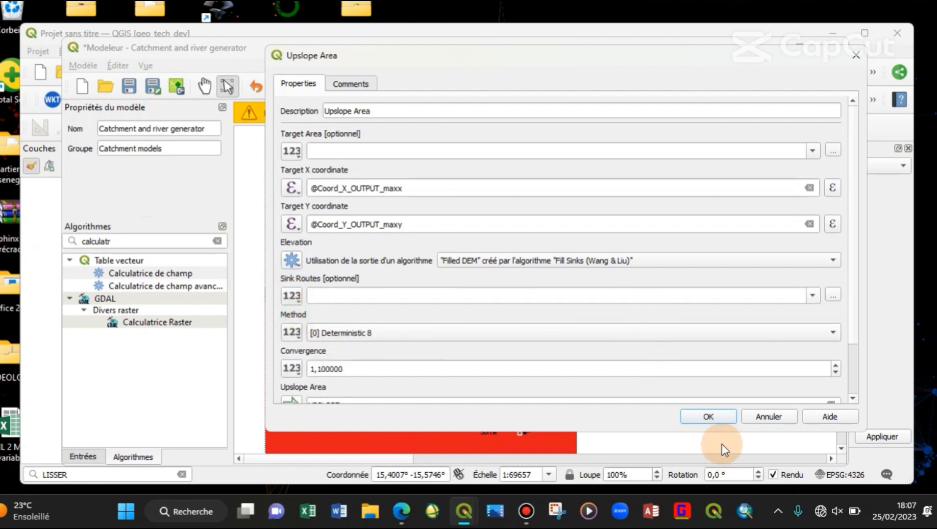
left_click(708, 417)
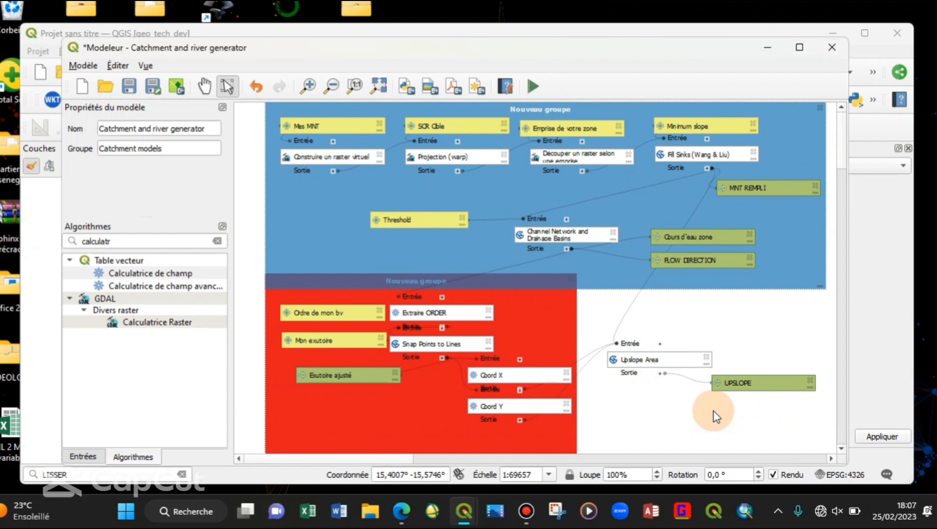
left_click_drag(659, 358, 736, 327)
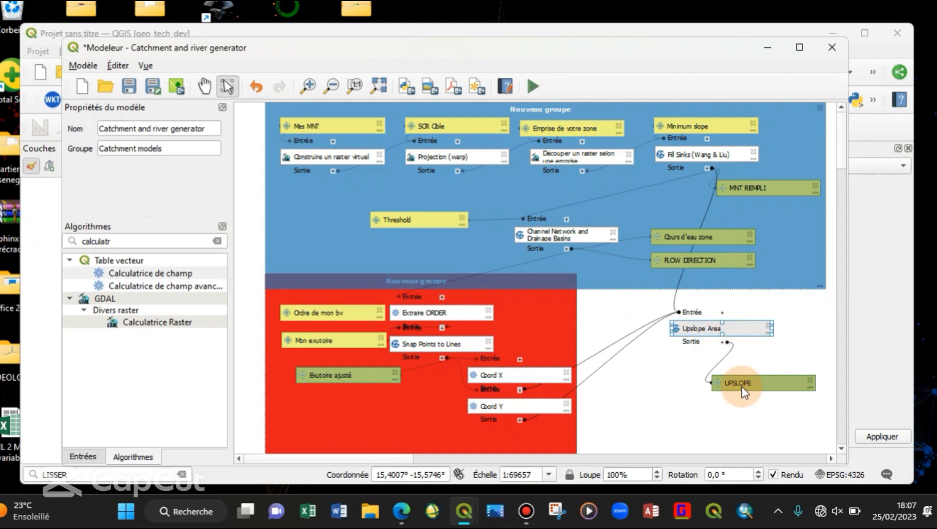
left_click_drag(742, 386, 747, 379)
Step: Find the GDAL algorithm Polygoniser (raster vers vecteur) and add it to the model below Upslope Area
left_click(131, 242)
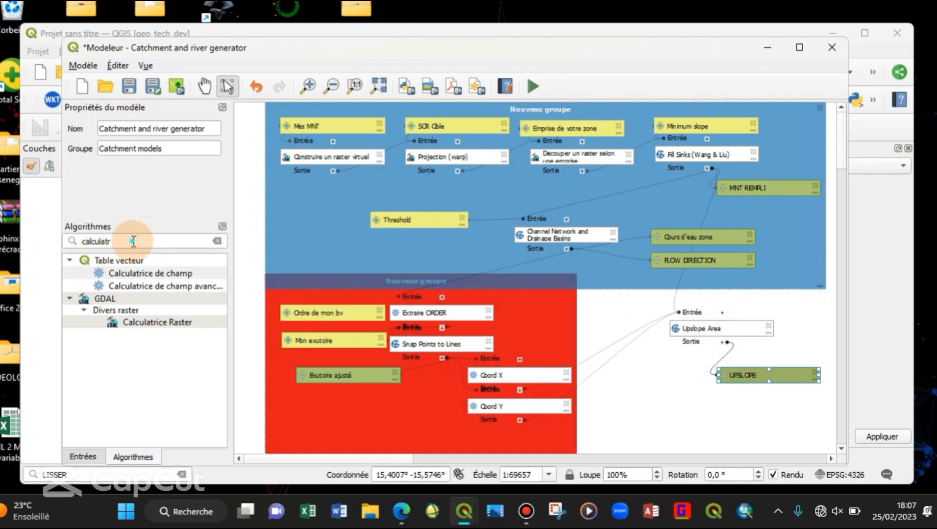
double_click(133, 241)
type("v")
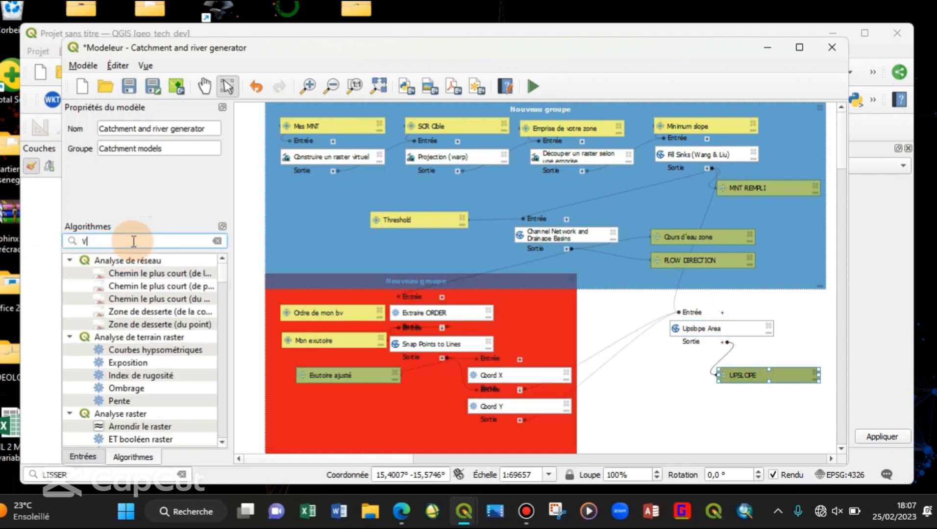
type("ectori")
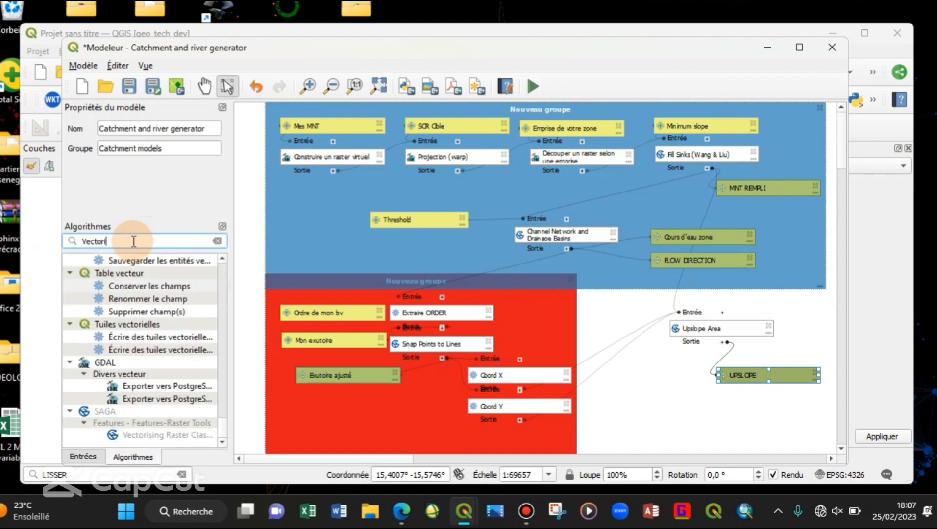
double_click(133, 242)
type("poly")
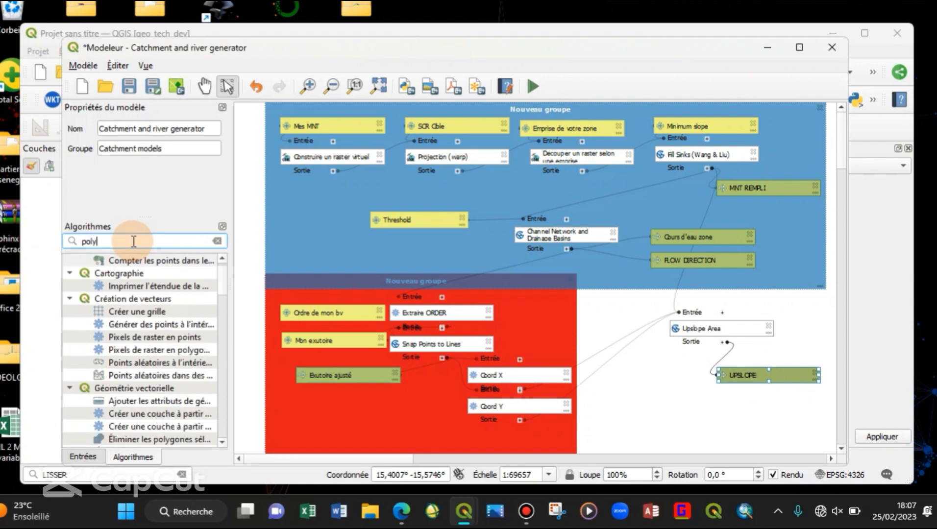
type("goni")
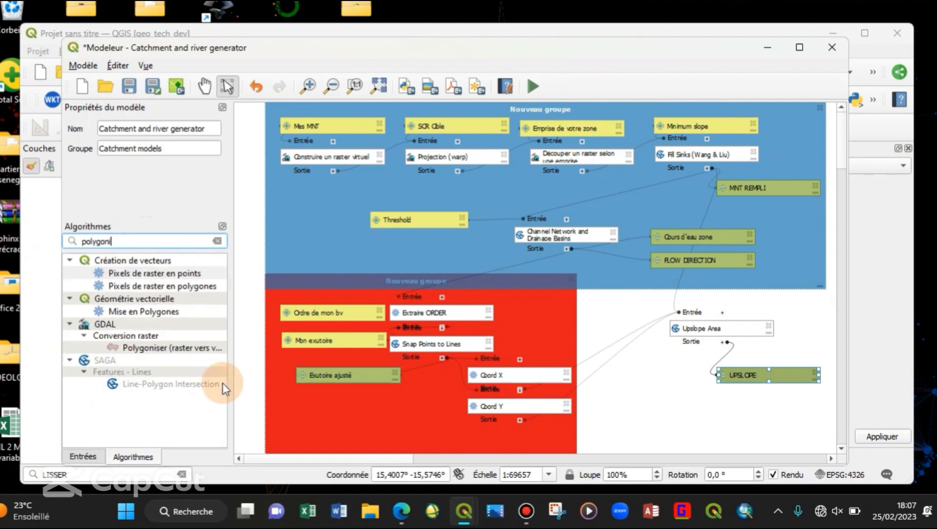
left_click_drag(166, 348, 708, 404)
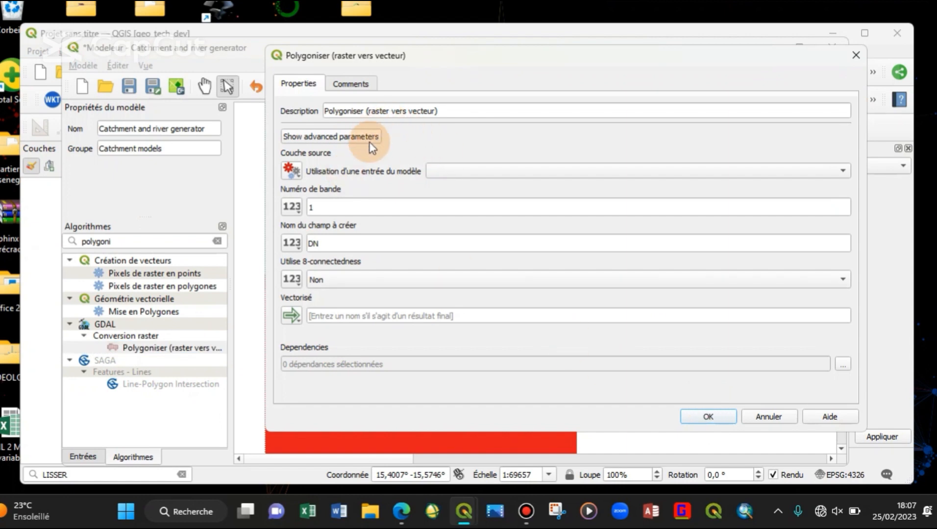
Step: Set Polygoniser's source layer to the "Upslope Area" algorithm output of Upslope Area
left_click(292, 169)
left_click(337, 231)
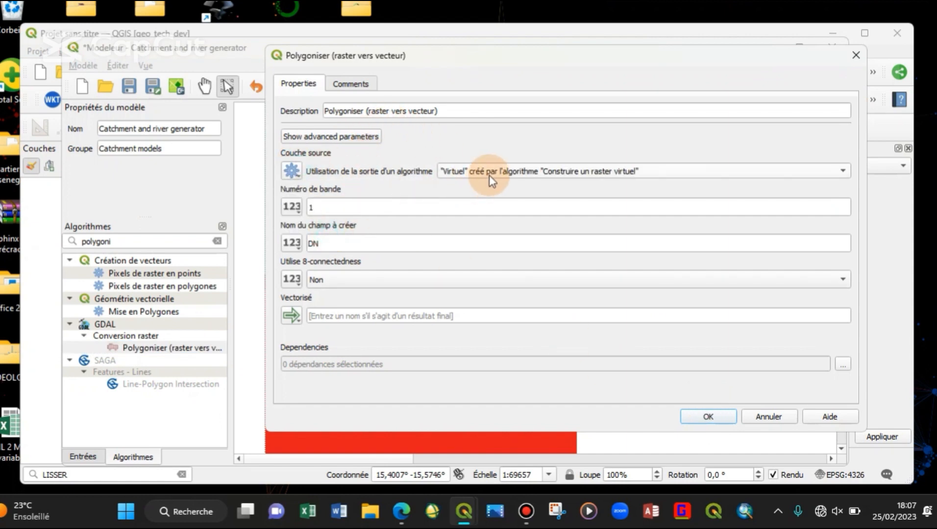
left_click(489, 175)
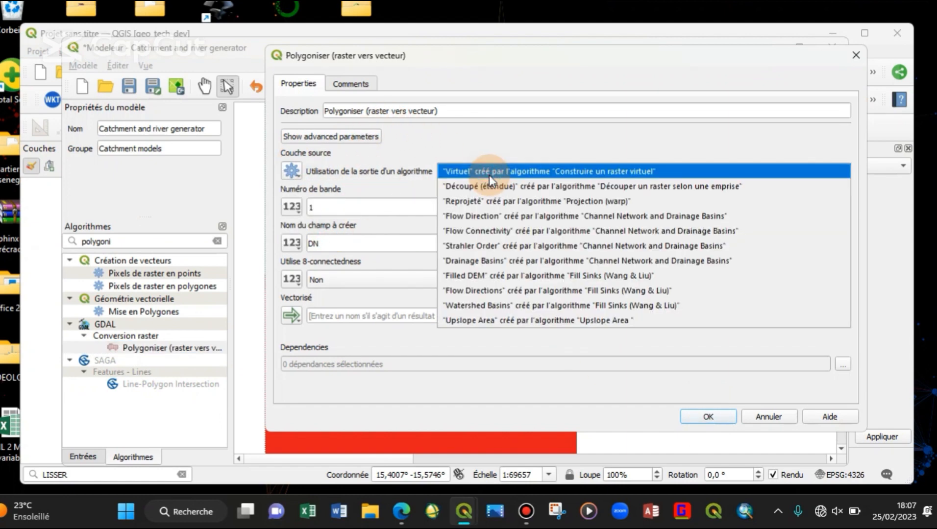
left_click(488, 320)
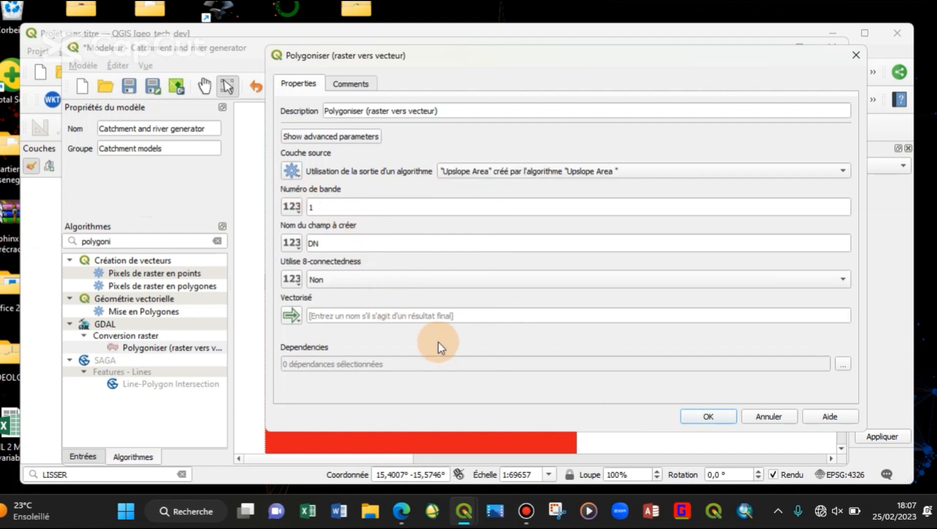
Step: Name Polygoniser's vectorised final output BASSIN VERSANT and accept the algorithm
left_click(342, 316)
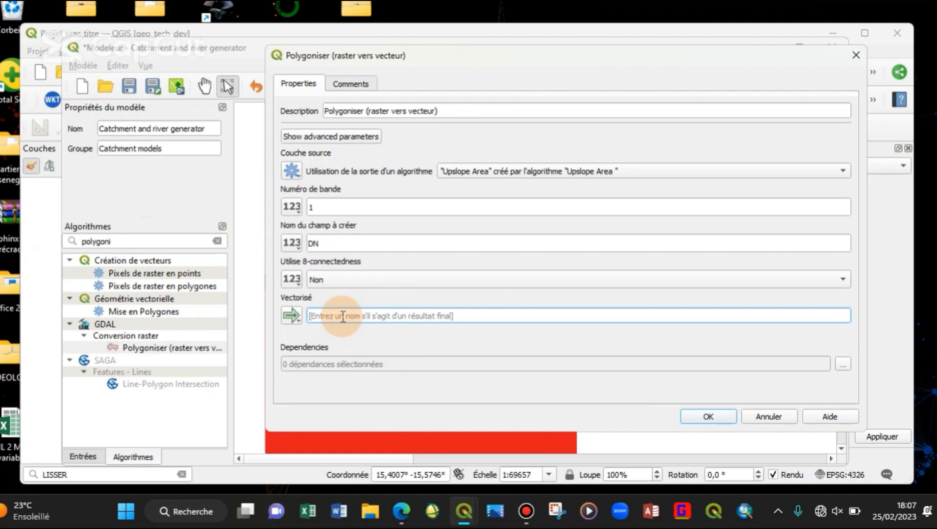
type("BASSIN")
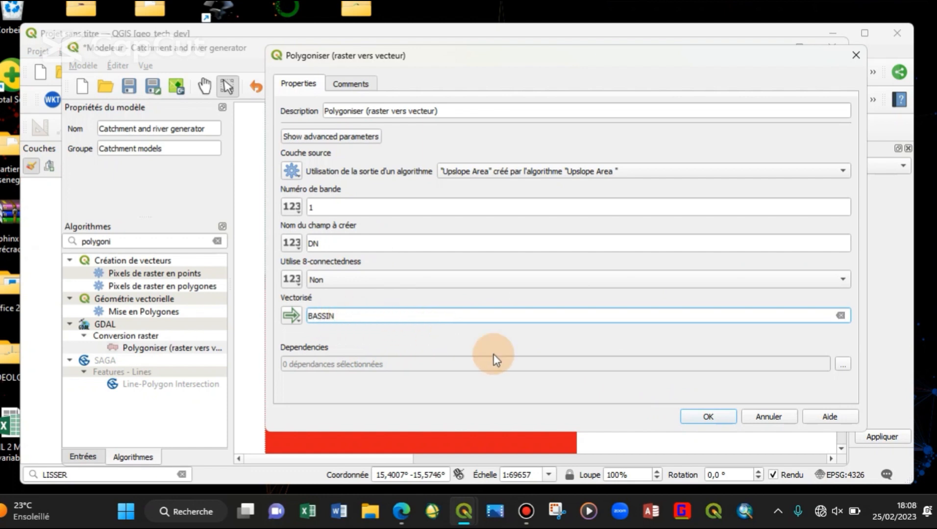
type(" VERSANT")
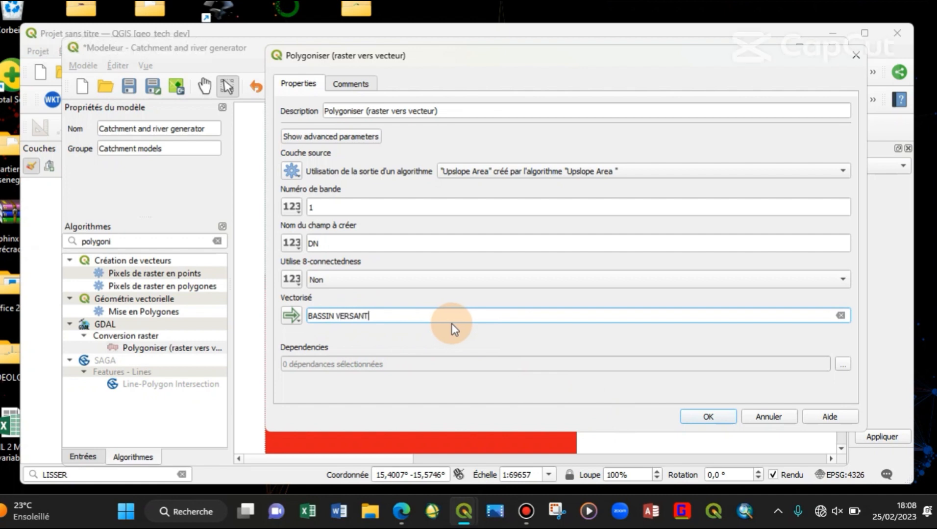
left_click(705, 415)
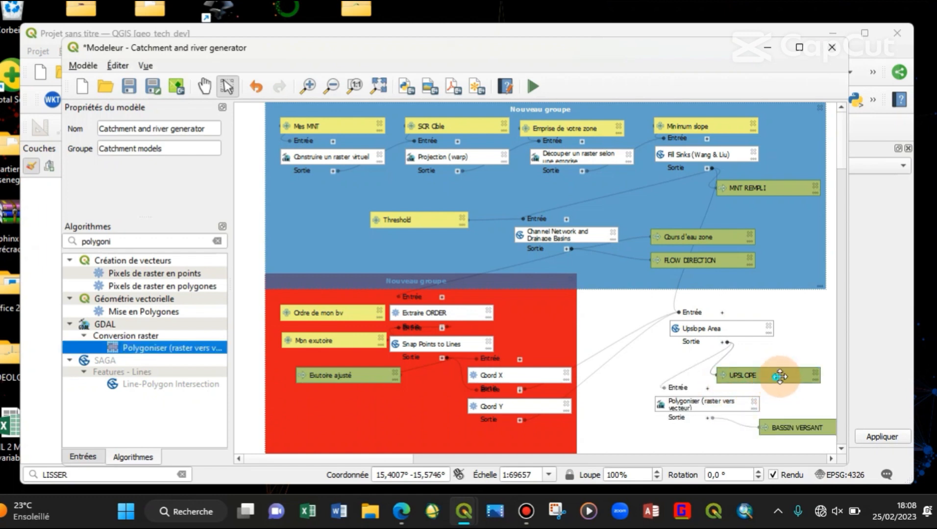
Step: Rearrange the UPSLOPE output, the Polygoniser algorithm and the BASSIN VERSANT output compactly below Upslope Area
left_click_drag(778, 377, 802, 362)
left_click_drag(729, 407, 743, 393)
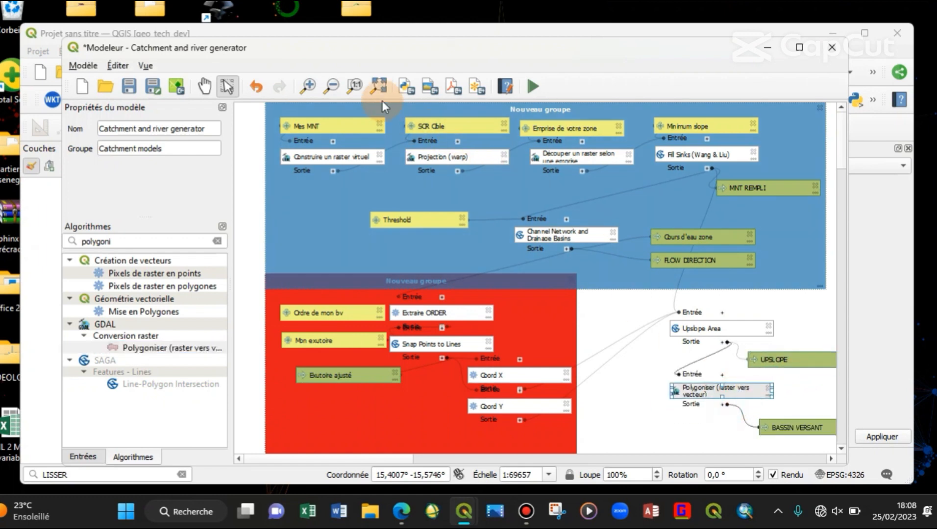
left_click(379, 87)
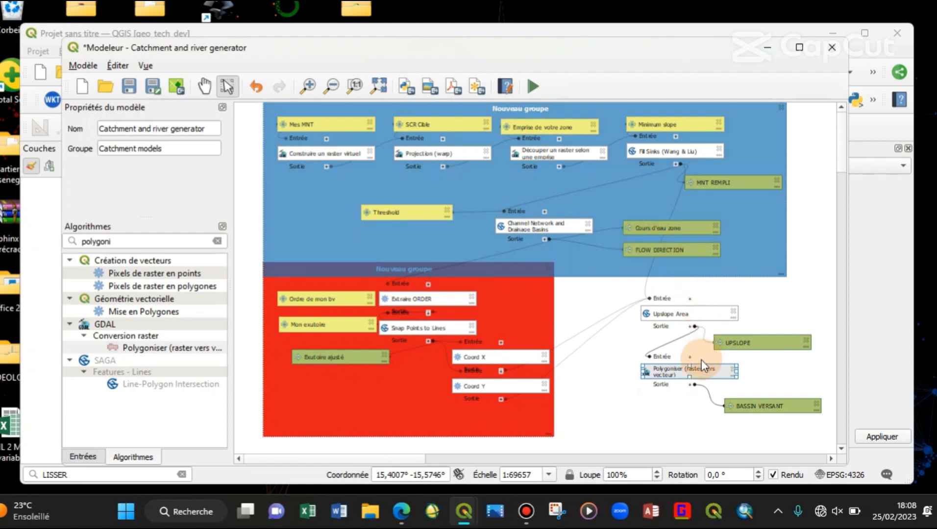
double_click(678, 370)
left_click_drag(678, 368, 669, 353)
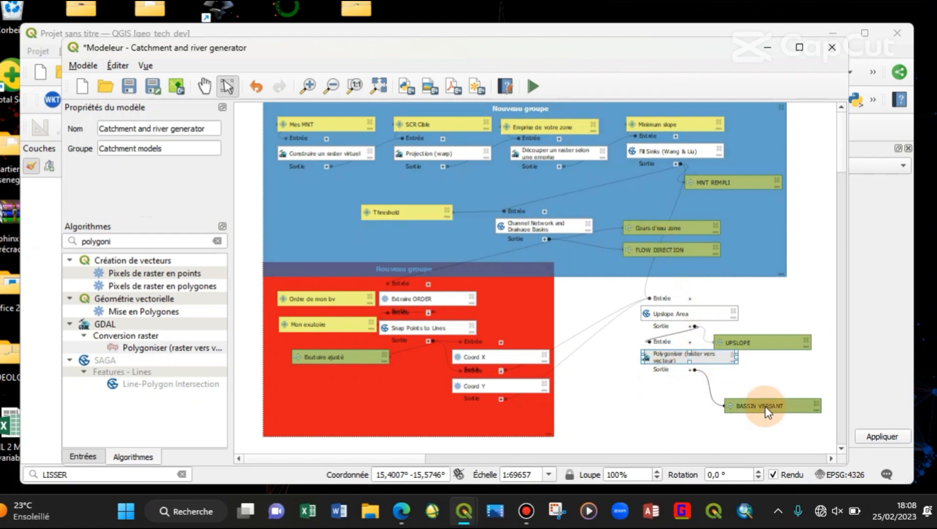
left_click_drag(765, 400, 761, 392)
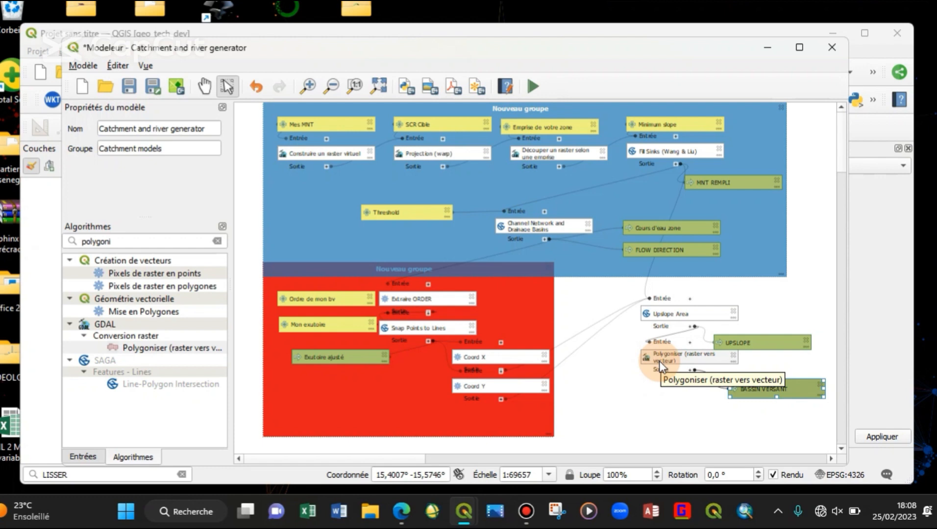
Step: Find the vector overlay algorithm Couper and add it to the model below Polygoniser
left_click(216, 240)
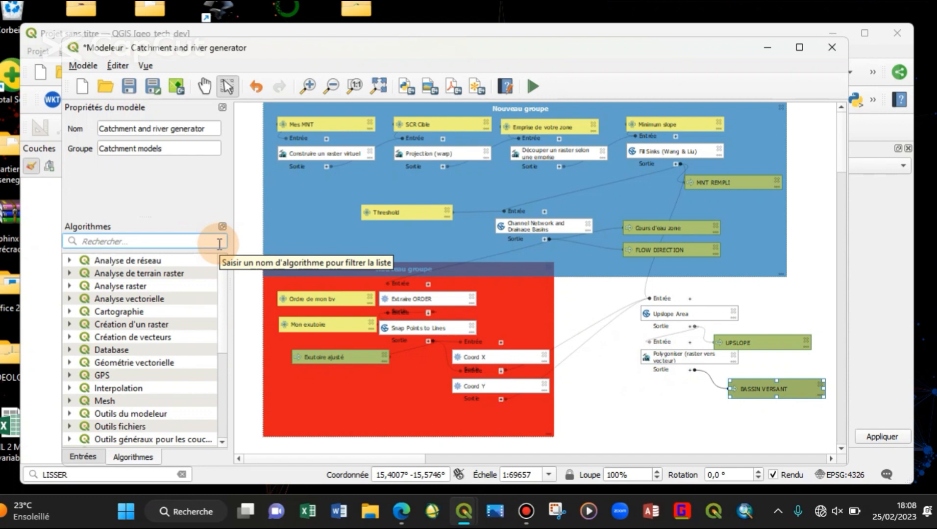
type("Couper")
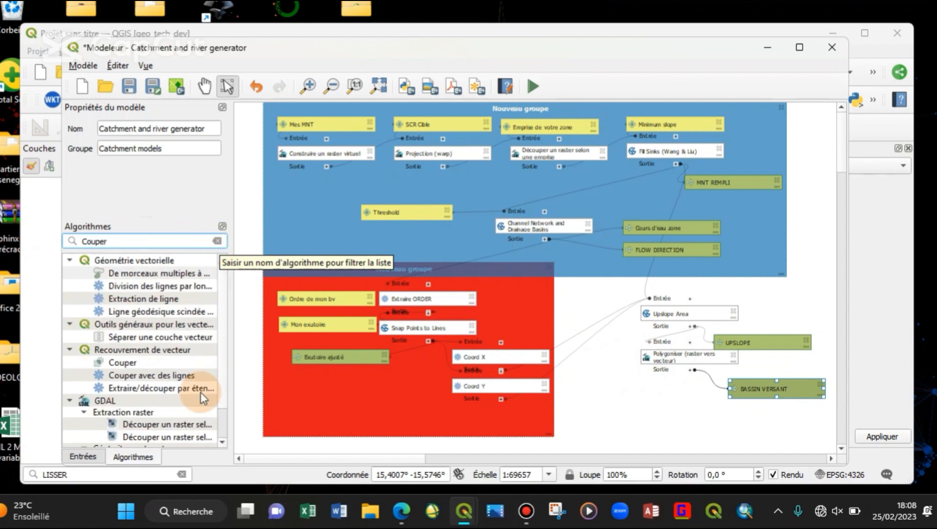
left_click(122, 362)
left_click_drag(122, 363, 642, 405)
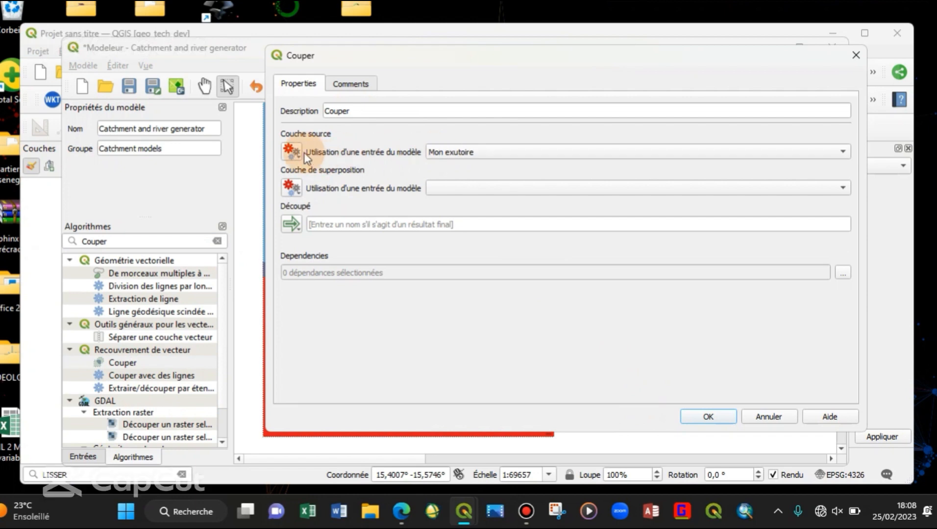
Step: Set Couper's source layer to the "Channels" algorithm output and its overlay layer to the "Vectorisé" output of Polygoniser
left_click(291, 152)
left_click(323, 217)
left_click(496, 156)
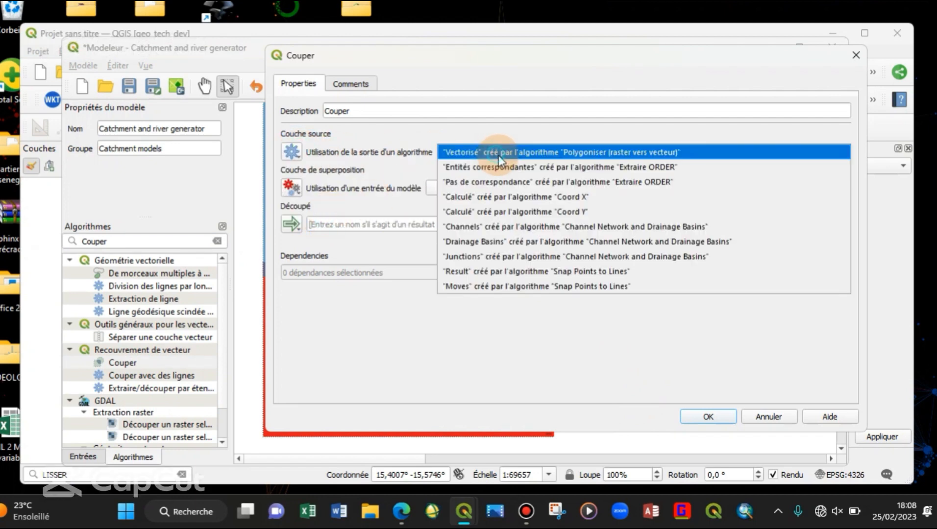
left_click(485, 229)
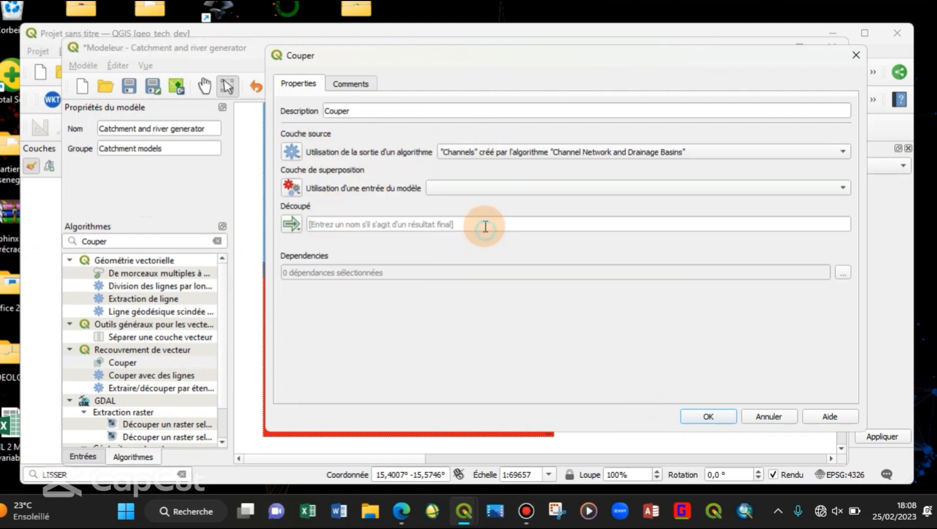
left_click(290, 187)
left_click(314, 251)
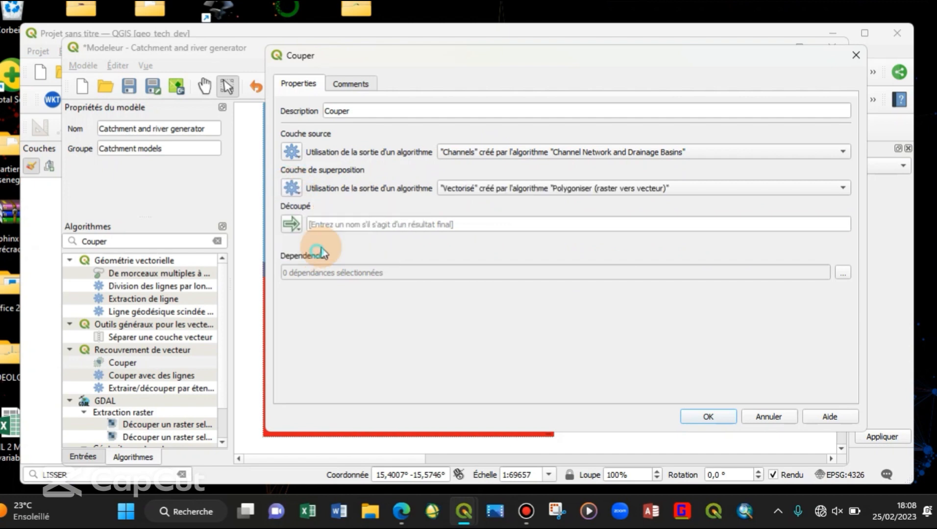
Step: Name Couper's clipped final output Cours d'eau and accept the algorithm
left_click(460, 224)
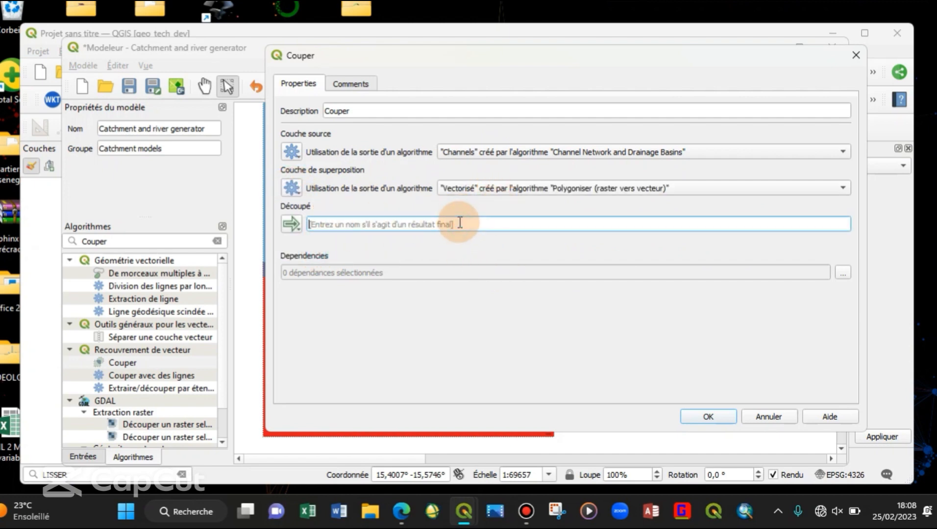
type("Cours d'eau")
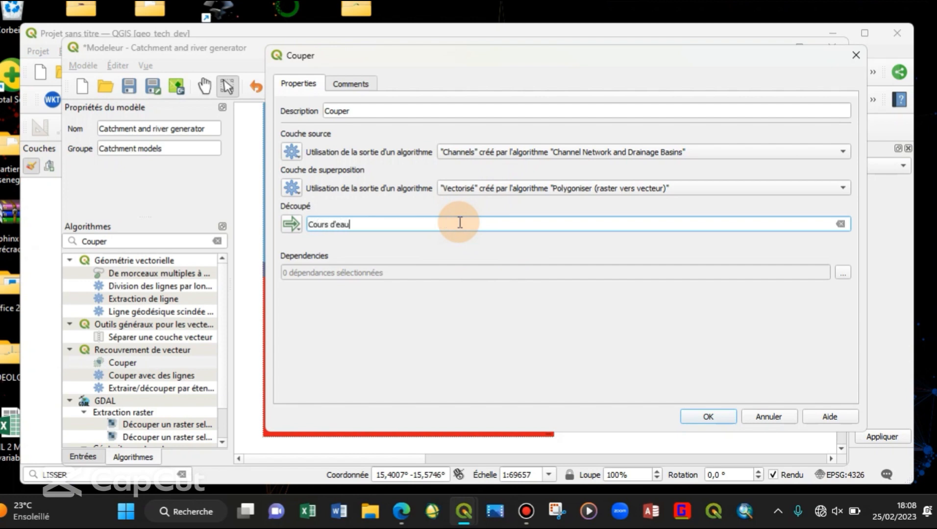
left_click(711, 416)
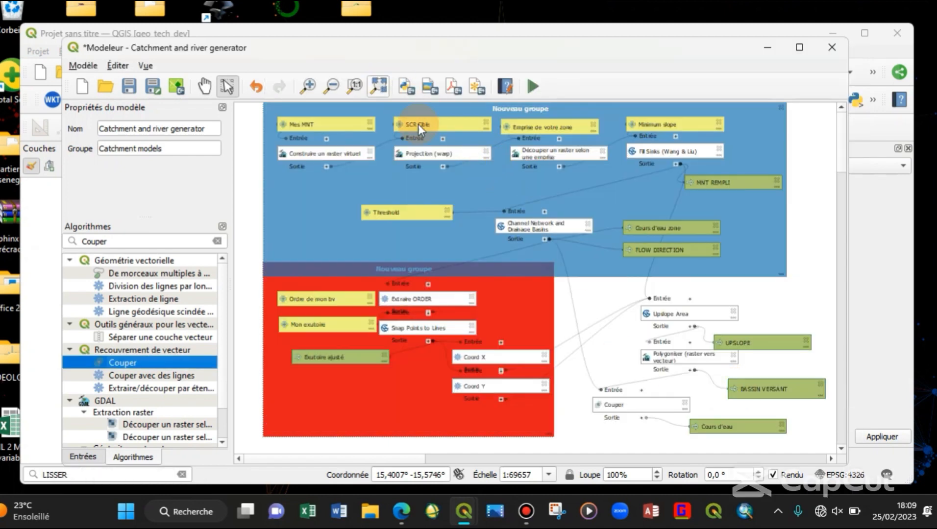
Step: Align Upslope Area, Polygoniser and Couper in one column and the UPSLOPE, BASSIN VERSANT and Cours d'eau outputs in another beside it
left_click(378, 86)
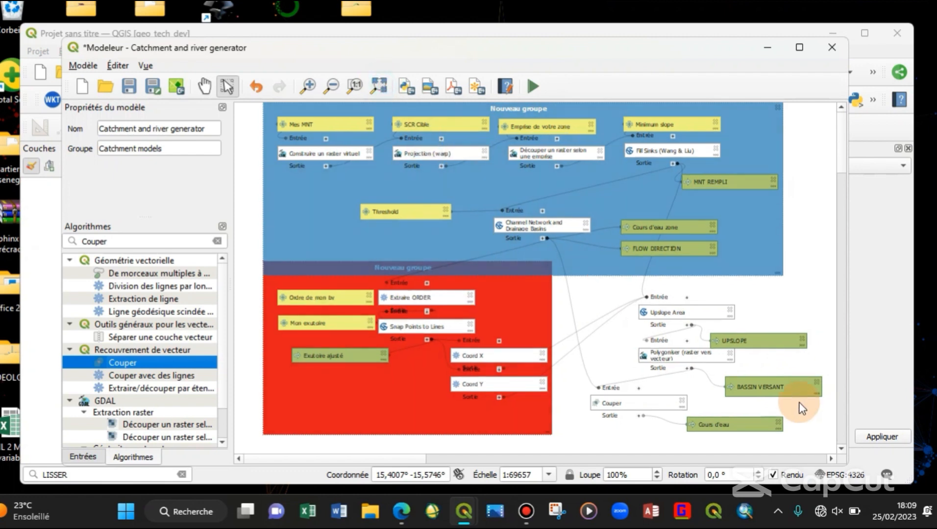
left_click_drag(689, 313, 660, 312)
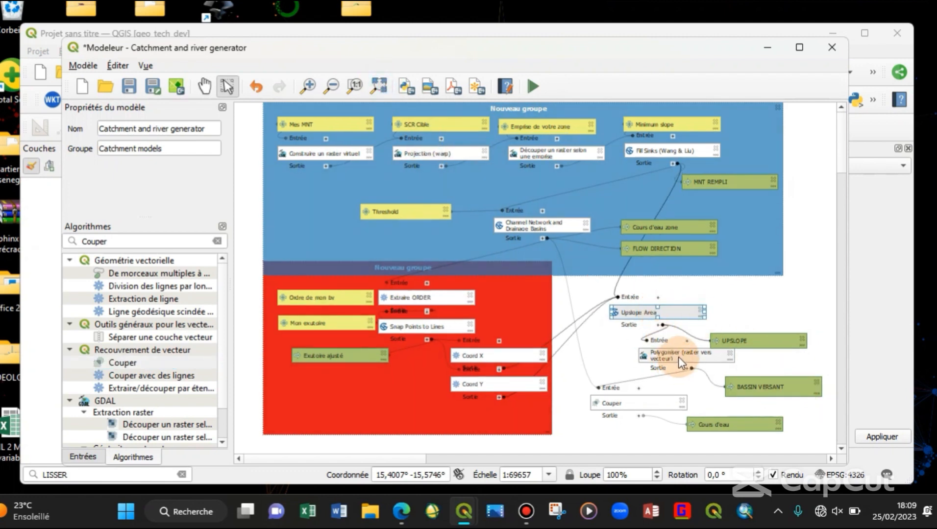
left_click_drag(683, 354, 655, 353)
left_click_drag(770, 341, 784, 340)
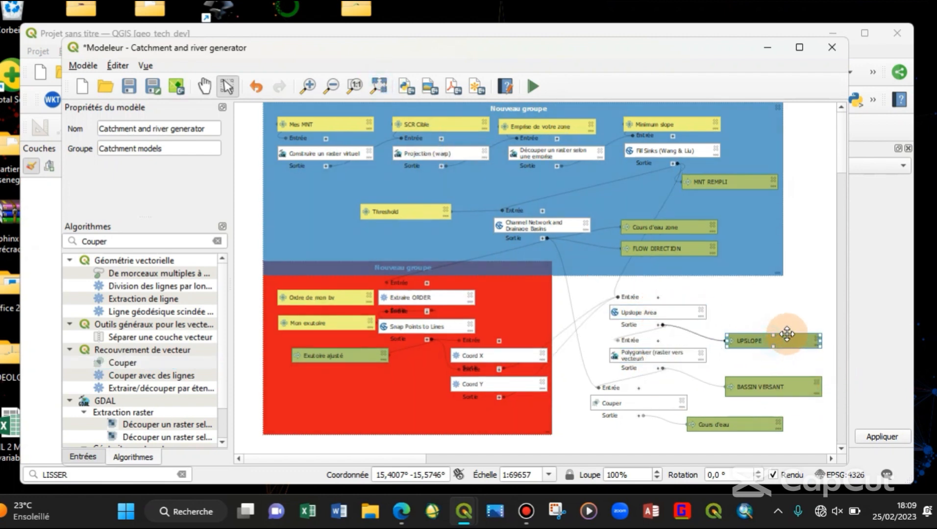
mouse_move(773, 387)
left_mouse_down()
mouse_move(790, 385)
mouse_move(774, 384)
left_mouse_up()
left_click_drag(746, 423, 786, 427)
left_click_drag(649, 404, 667, 400)
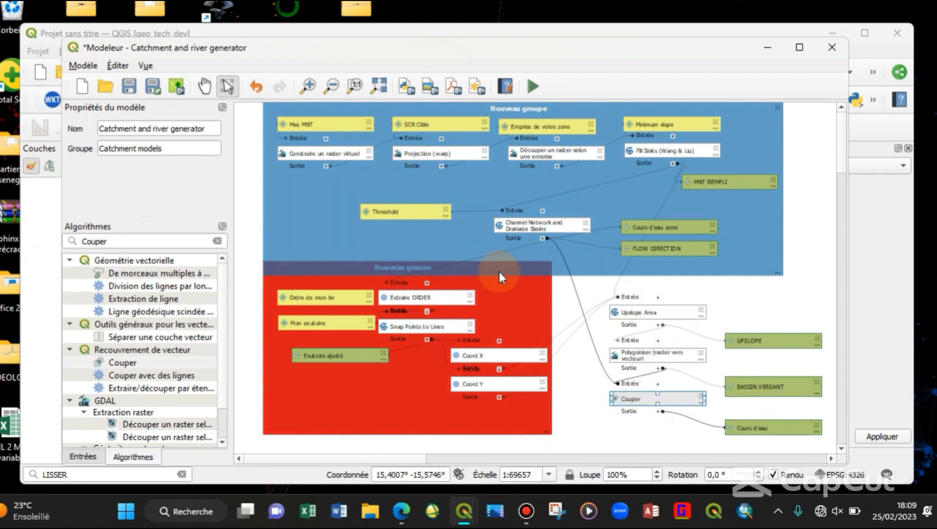
Step: Duplicate the red group box and place the copy below the Couper algorithm
left_click(511, 424)
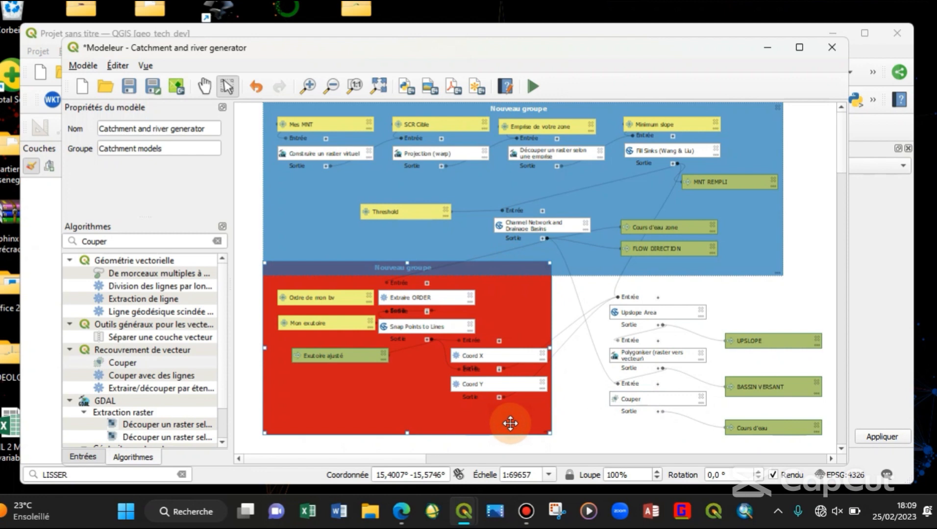
key("ctrl+c")
key("ctrl+v")
left_click(584, 446)
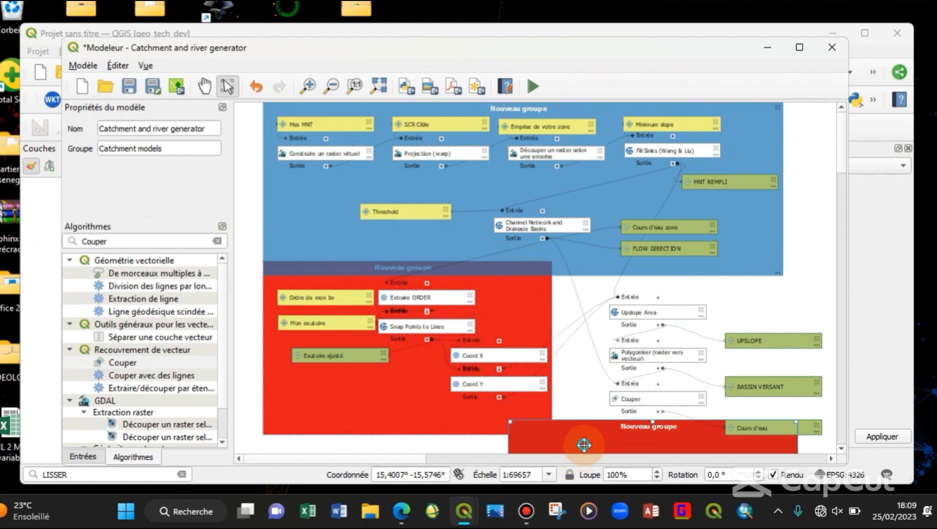
Step: Recolour the copied group box green and move it behind the Upslope Area, Polygoniser and Couper elements and their outputs
double_click(631, 371)
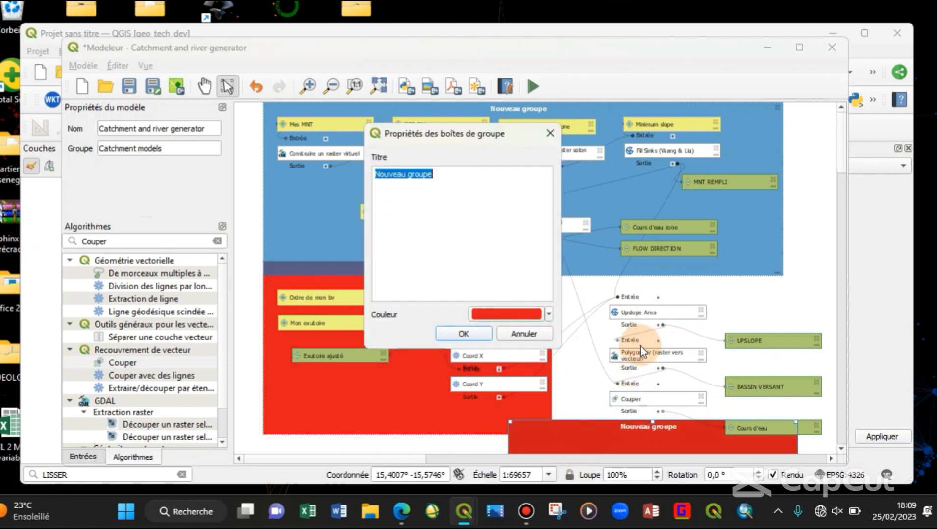
left_click(548, 316)
left_click(479, 198)
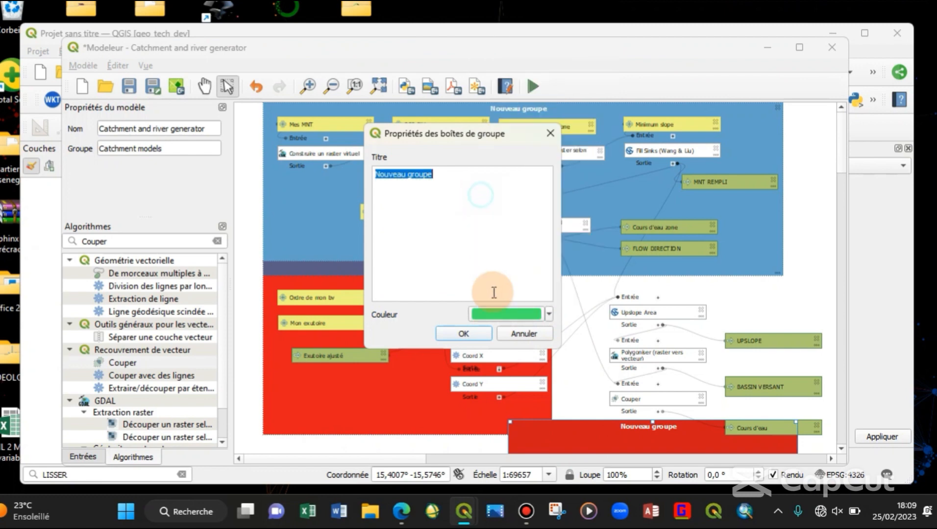
left_click(462, 334)
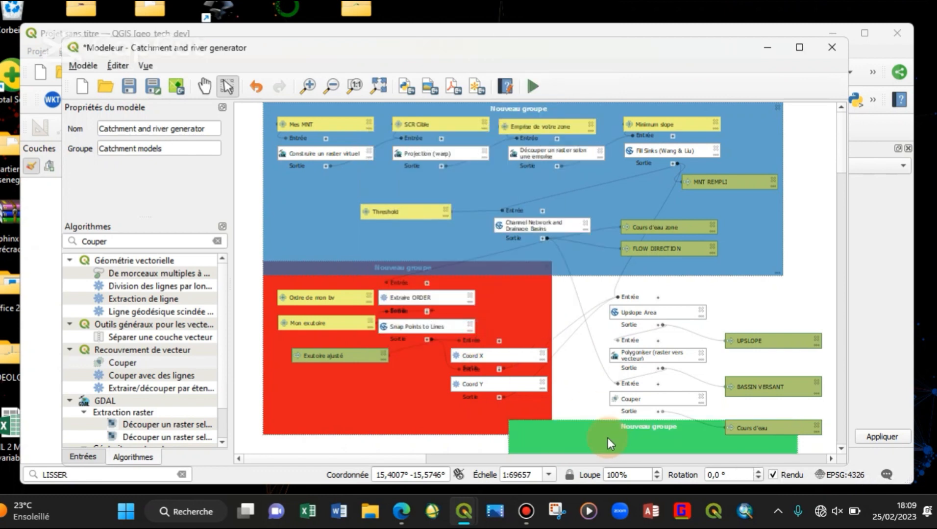
left_click_drag(591, 439, 640, 281)
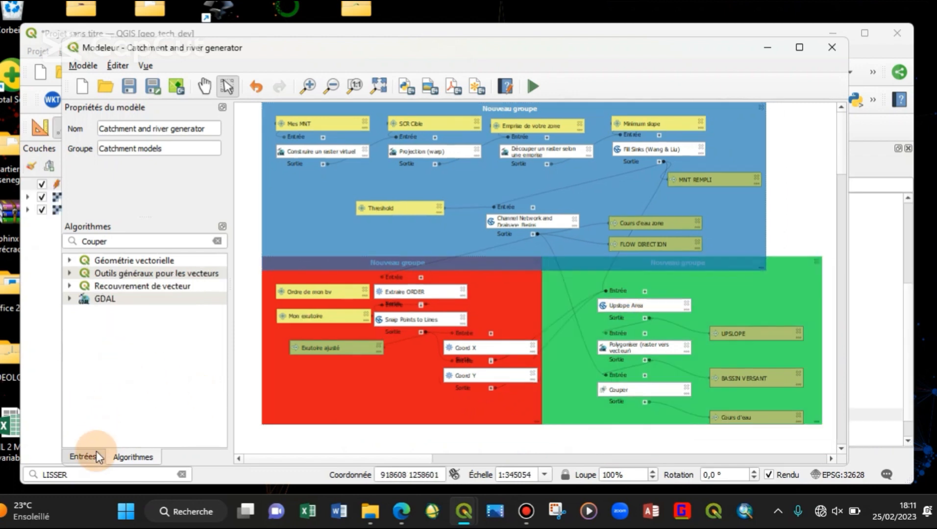
Step: Reorder the model inputs as Mon exutoire, SCR Cible, Mes MNT, Emprise de votre zone, Minimum slope, Threshold, Ordre de mon bv
left_click(96, 455)
left_click(142, 439)
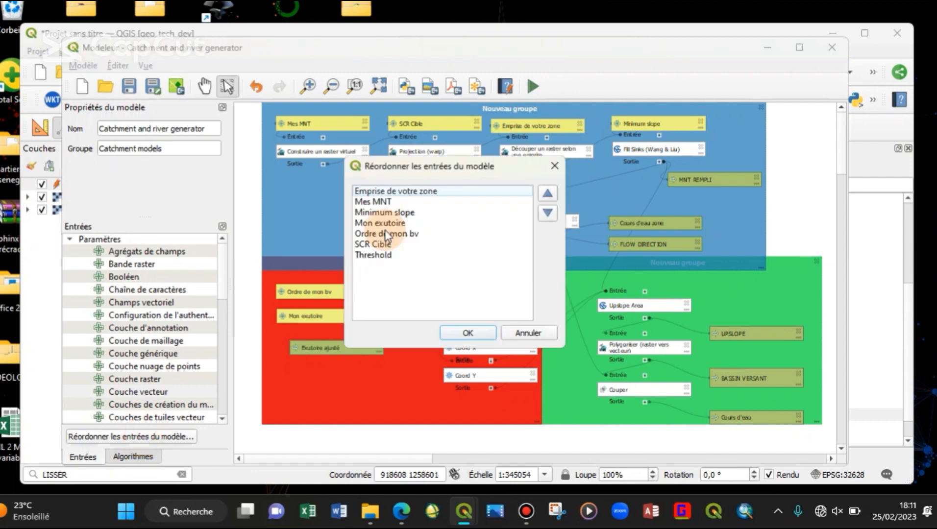
left_click_drag(483, 191, 492, 204)
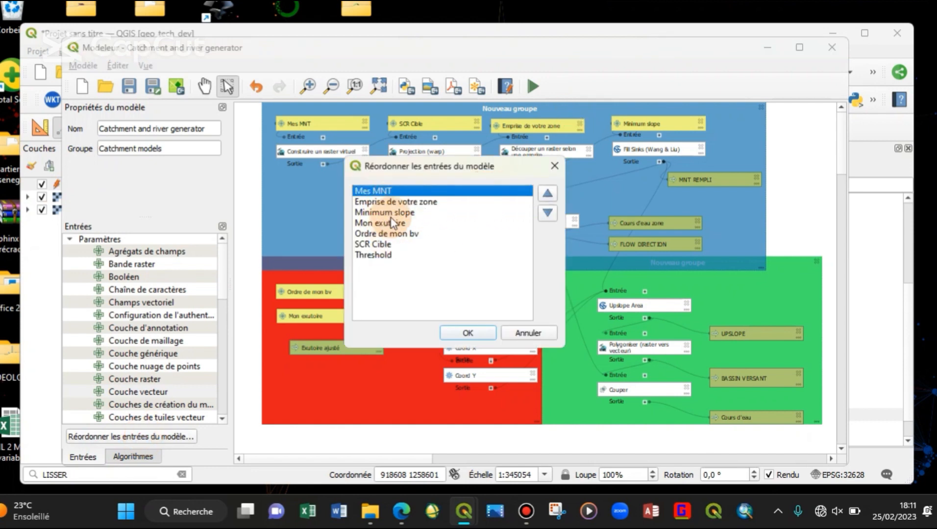
left_click(451, 223)
left_click_drag(451, 221, 463, 196)
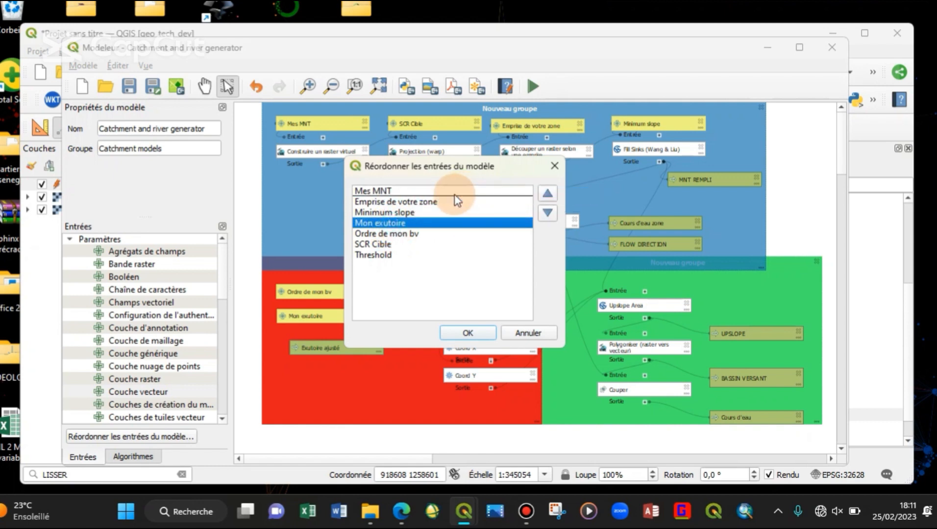
left_click_drag(397, 202, 432, 191)
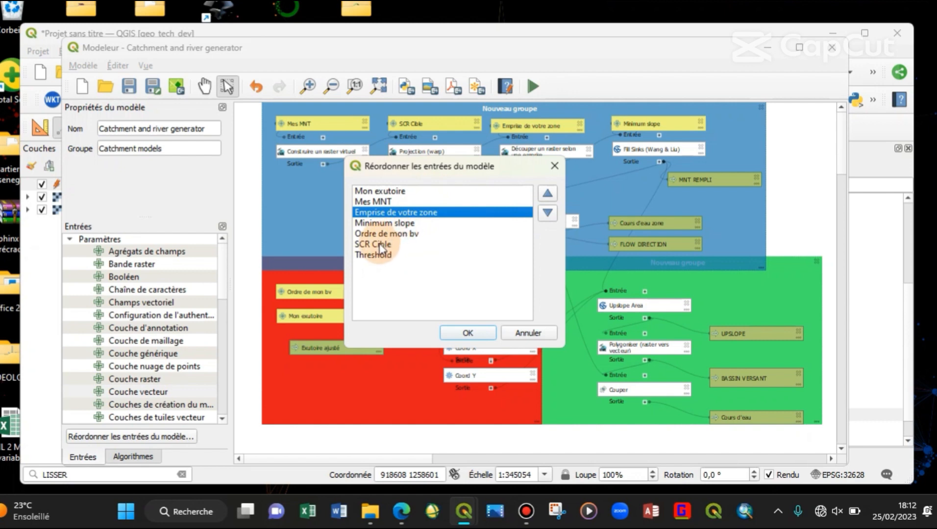
left_click_drag(379, 247, 424, 199)
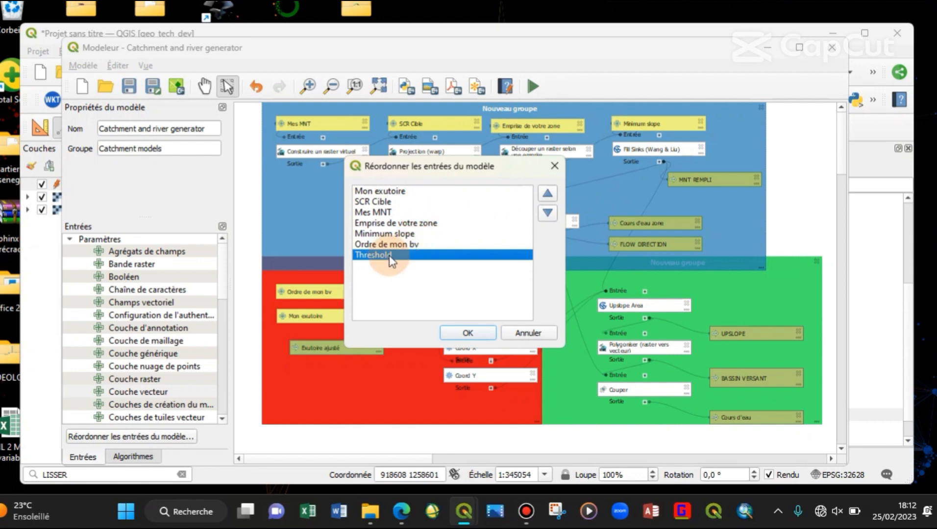
left_click_drag(390, 260, 440, 240)
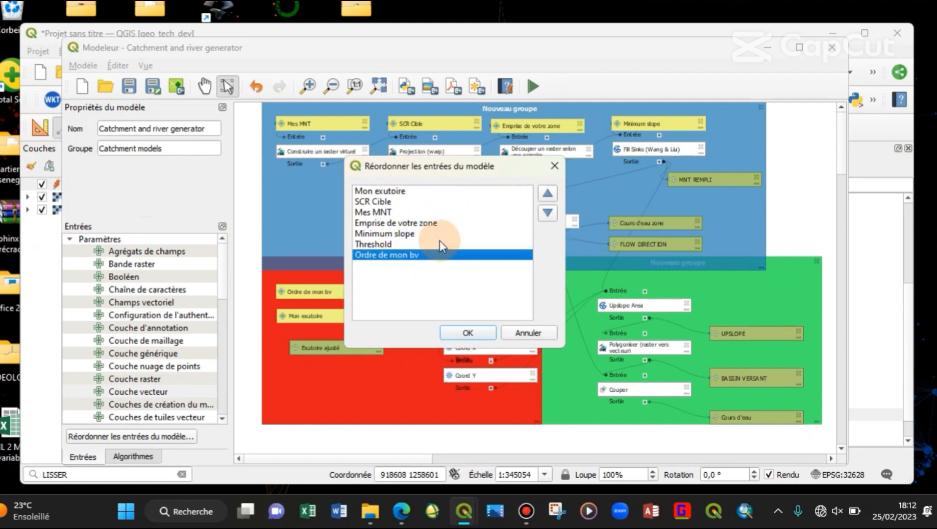
left_click(480, 338)
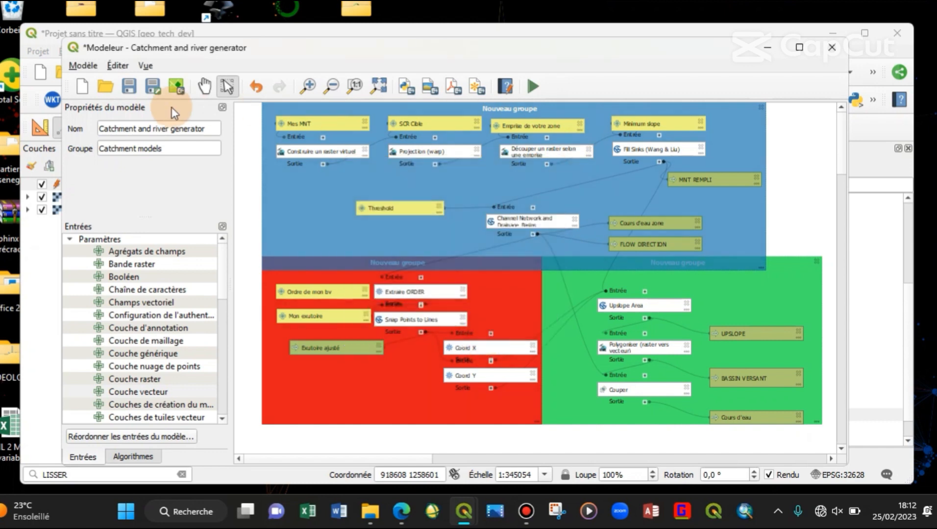
Step: Save the model inside the current project and as the model file Catchment and river generator, replacing the existing file
left_click(176, 91)
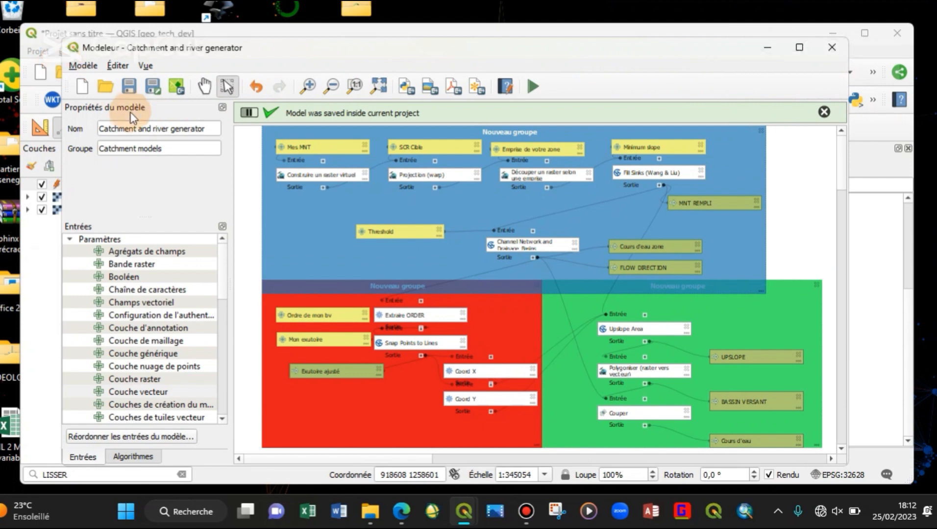
left_click(127, 88)
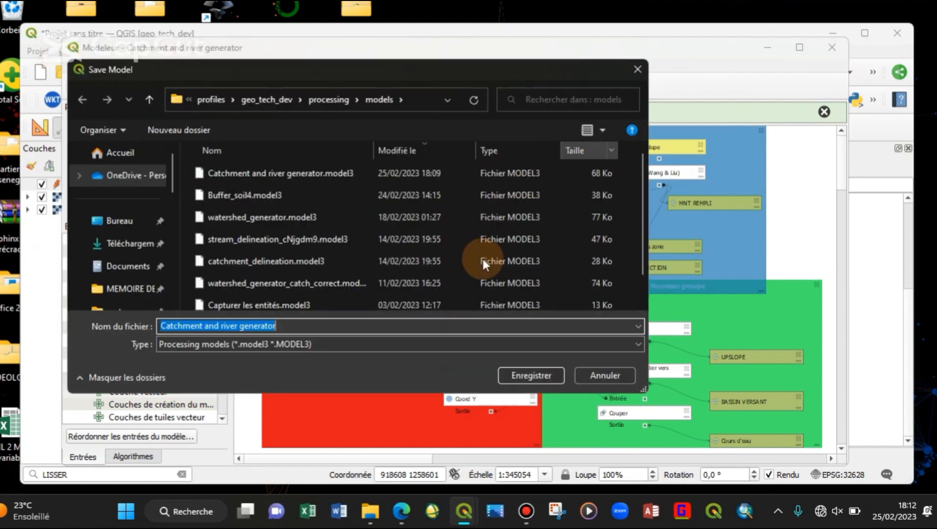
left_click(531, 376)
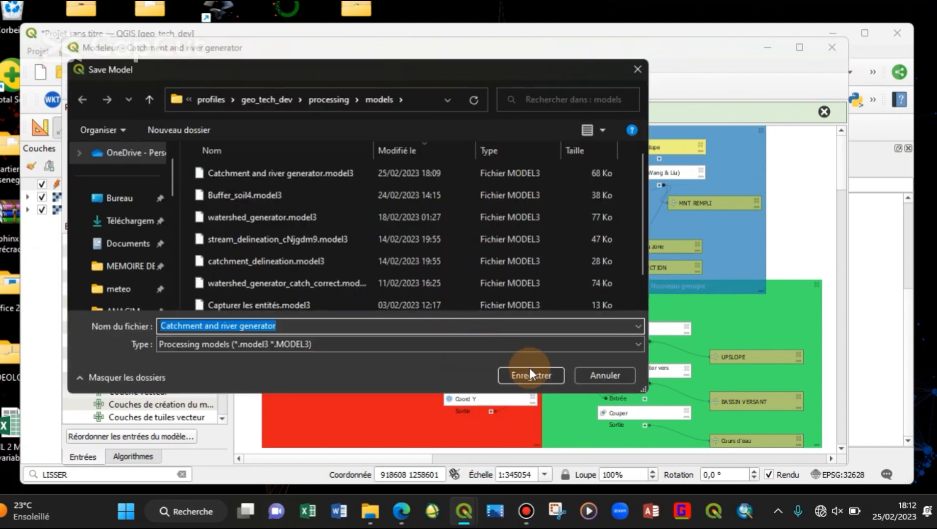
left_click(497, 246)
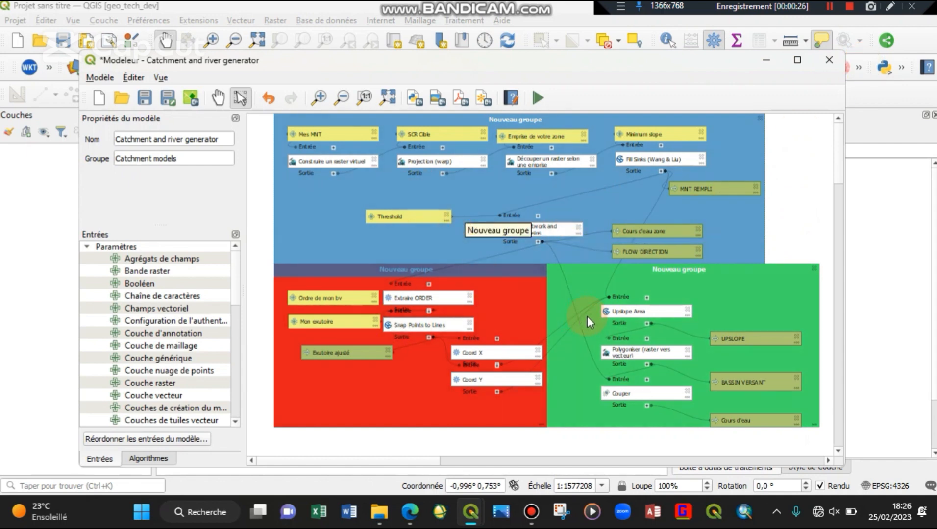
Step: Review the target X and Y coordinate settings of the Upslope Area algorithm
left_click(625, 313)
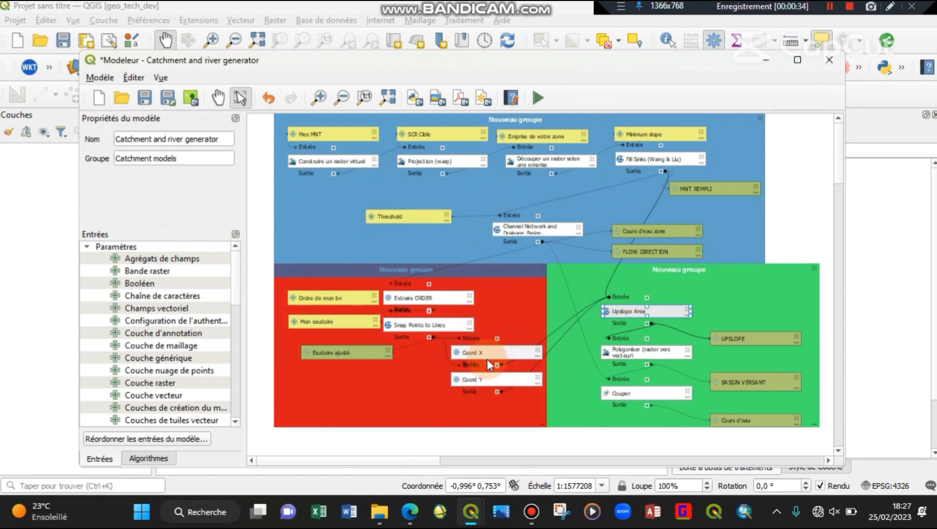
double_click(615, 311)
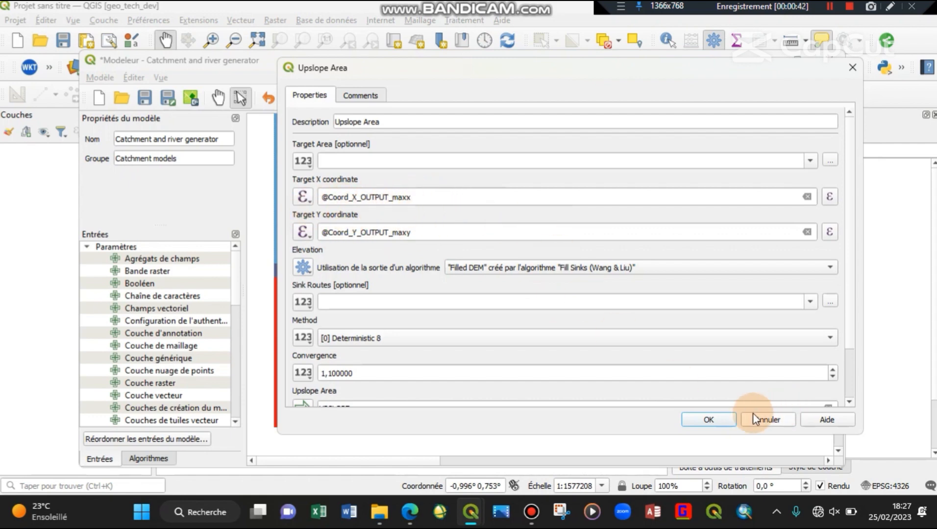
left_click(715, 420)
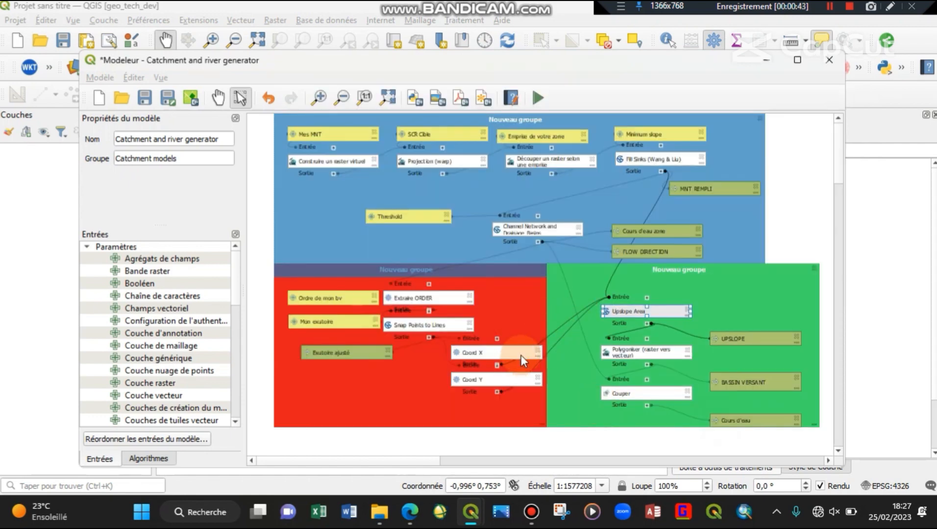
left_click(561, 357)
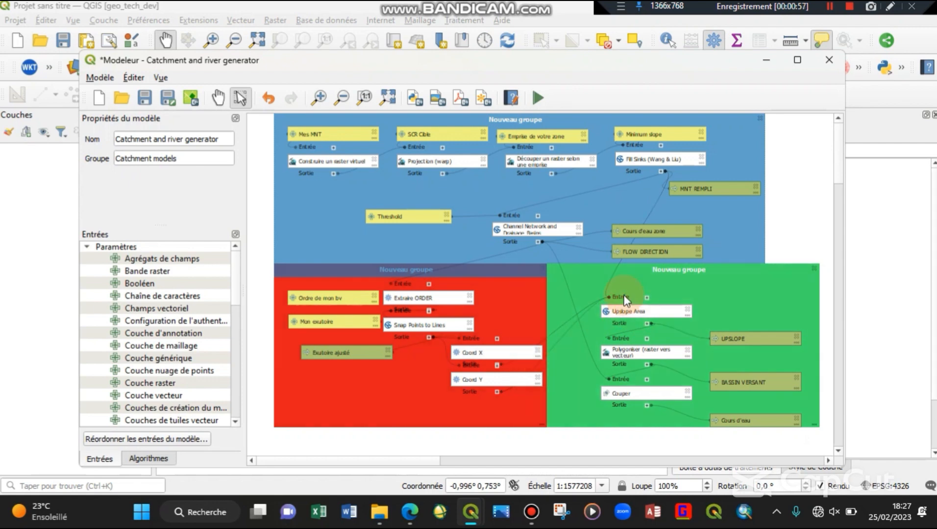
Step: Make the Upslope Area algorithm depend on the Coord X and Coord Y algorithms
left_click(625, 311)
double_click(627, 311)
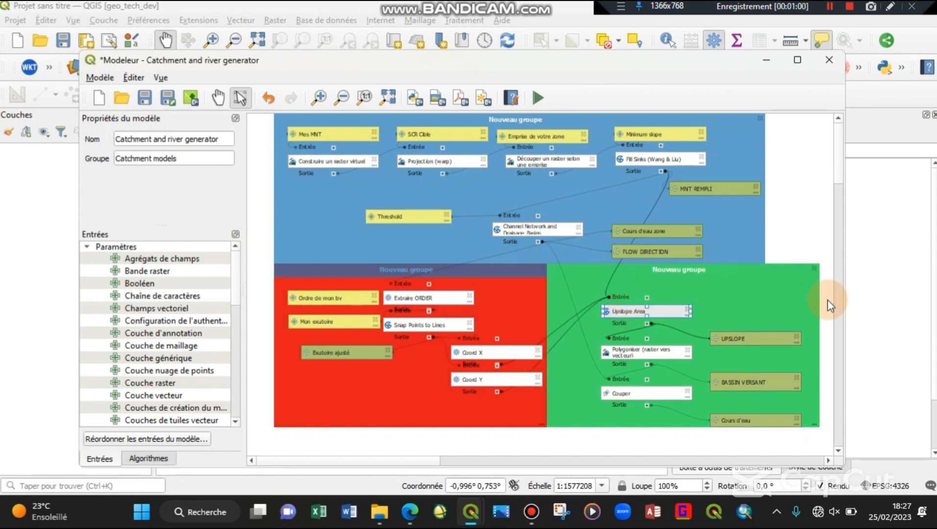
scroll(844, 375, "down", 2)
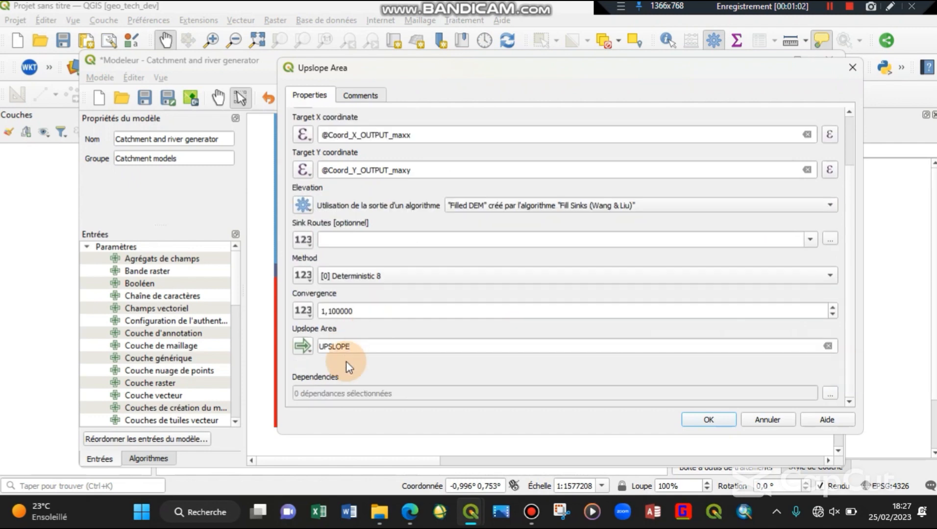
left_click(829, 395)
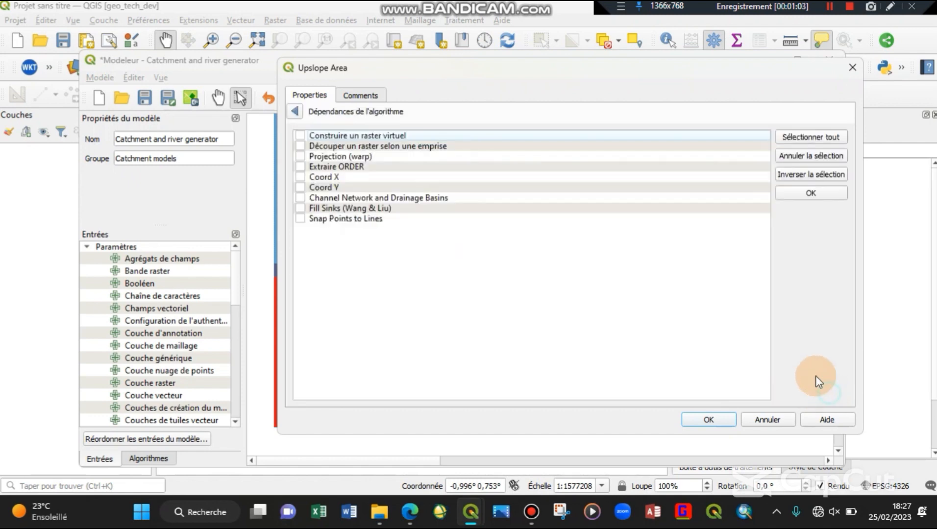
left_click(300, 177)
left_click(300, 188)
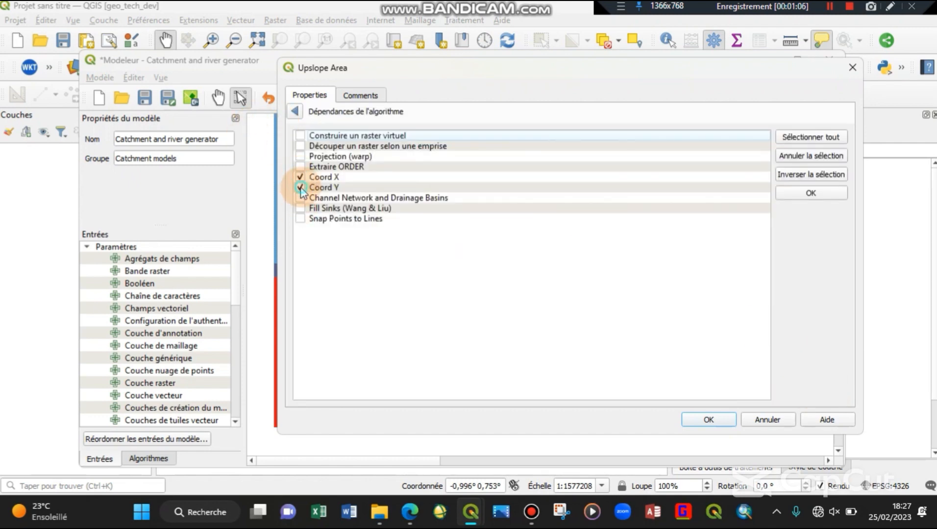
left_click(832, 191)
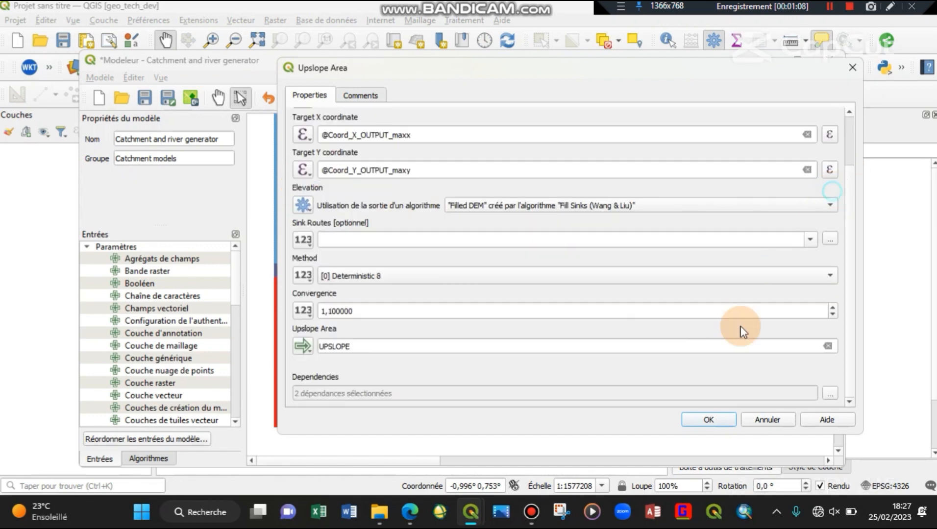
left_click(724, 422)
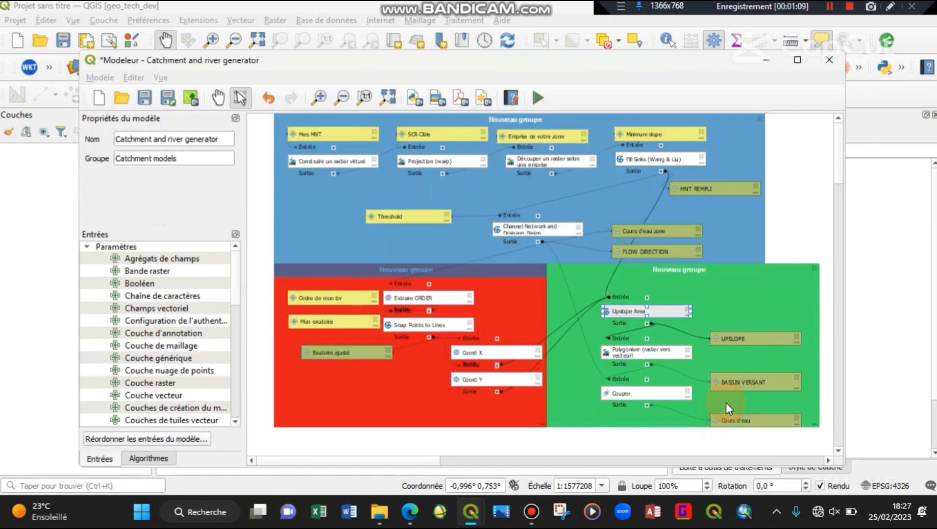
Step: Make the Couper algorithm depend on the Polygoniser (raster vers vecteur) algorithm
double_click(630, 393)
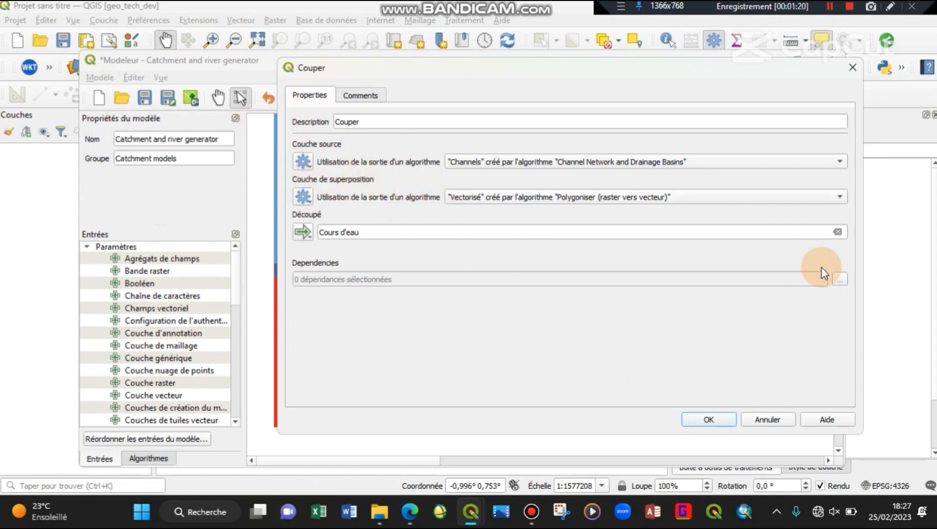
left_click(840, 280)
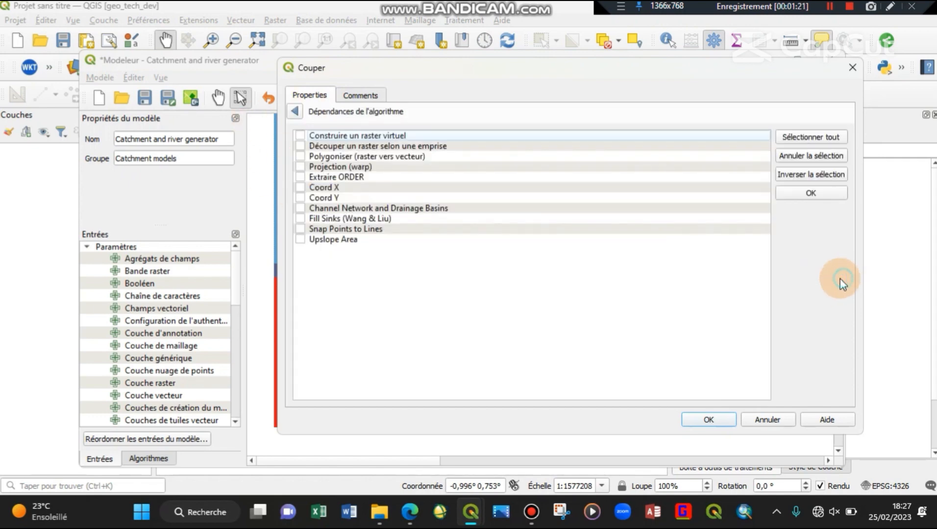
left_click(301, 156)
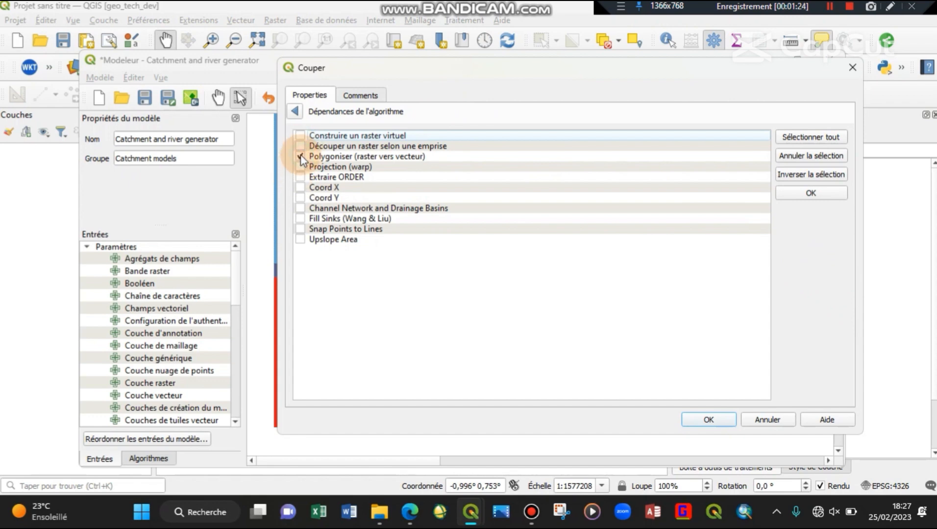
left_click(827, 195)
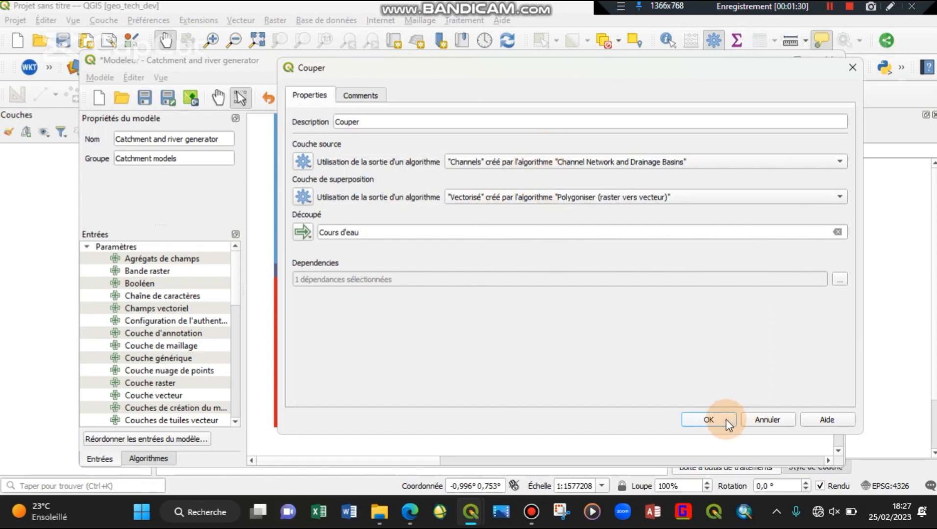
left_click(840, 281)
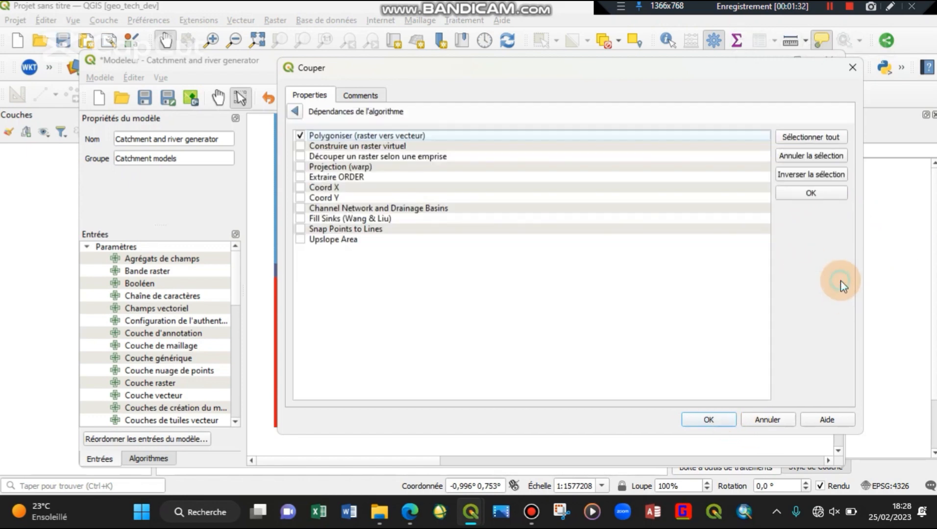
left_click(823, 192)
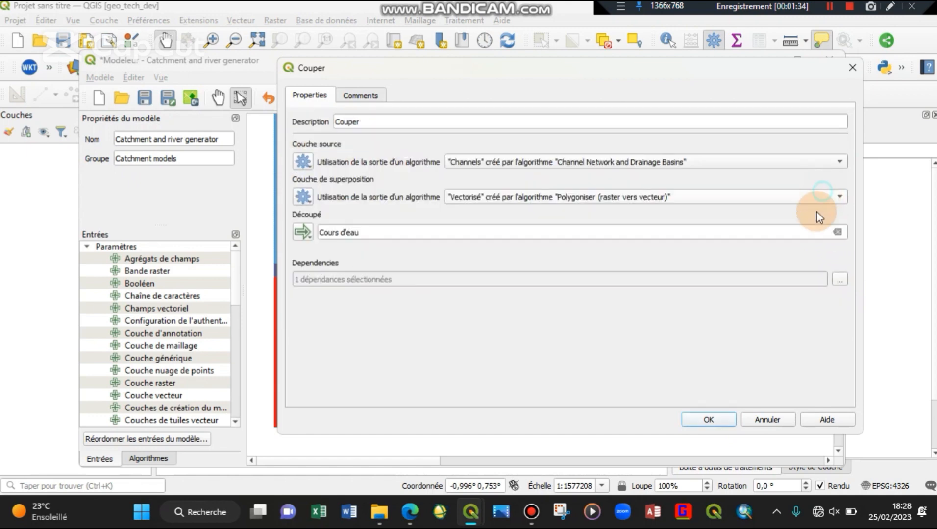
left_click(709, 421)
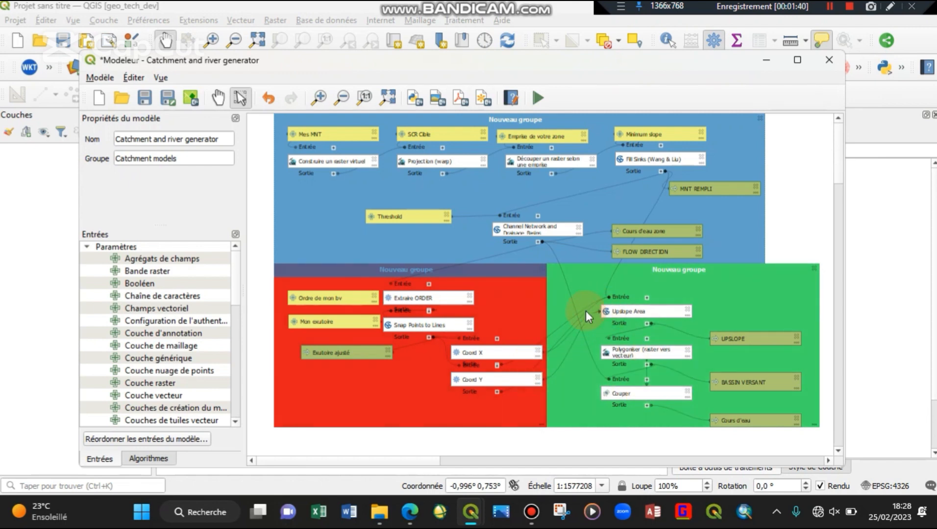
Step: Save the model to its file and inside the current project, and close the model designer
scroll(601, 309, "up", 2)
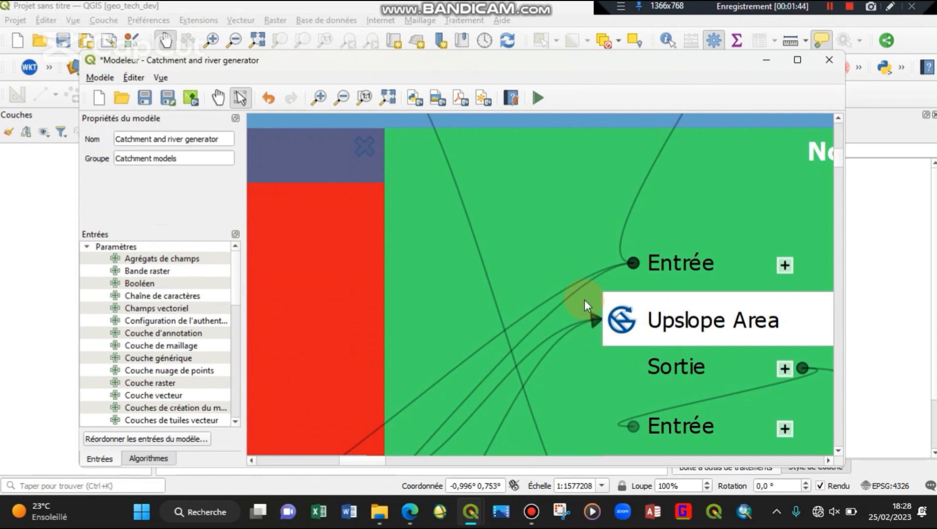
scroll(603, 309, "down", 2)
left_click(387, 98)
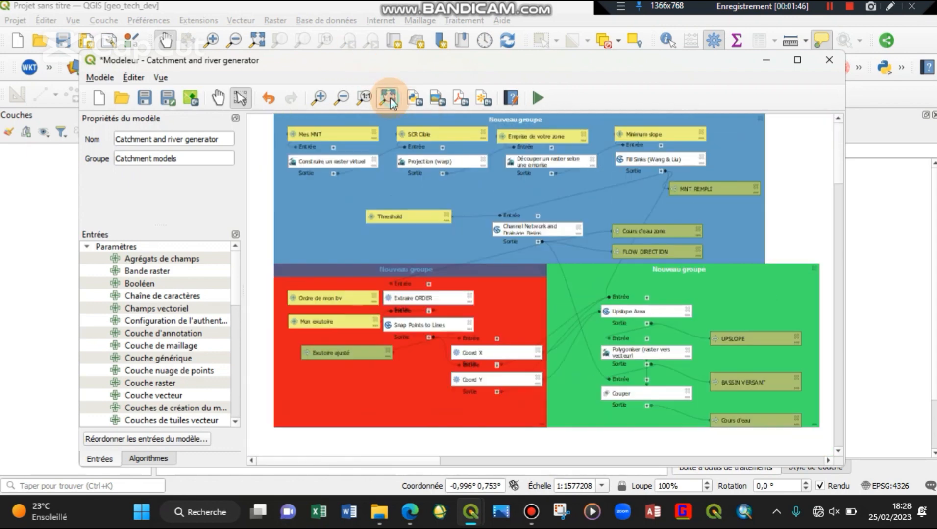
left_click(144, 97)
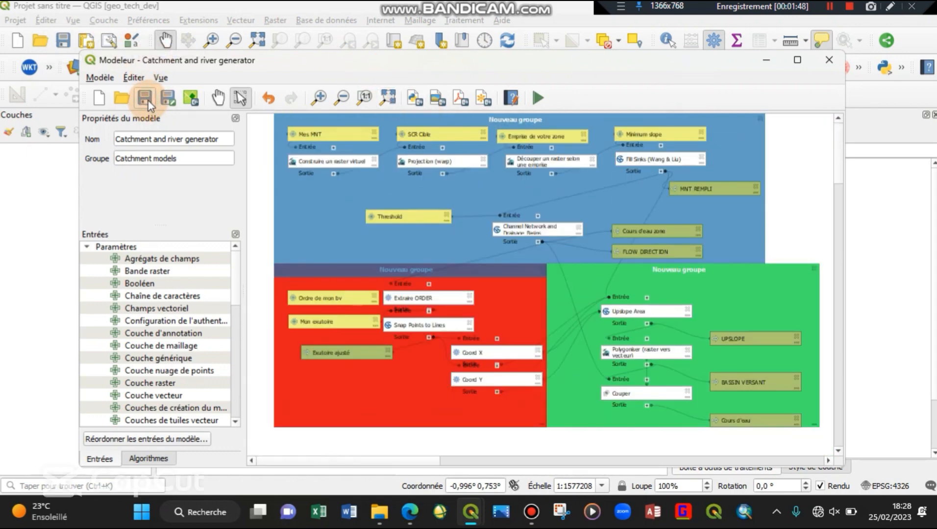
left_click(192, 98)
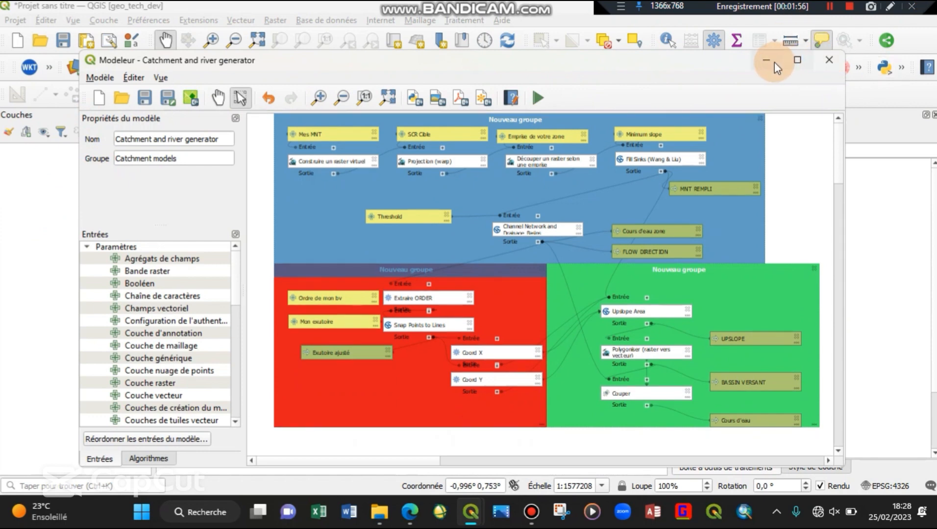
left_click(828, 62)
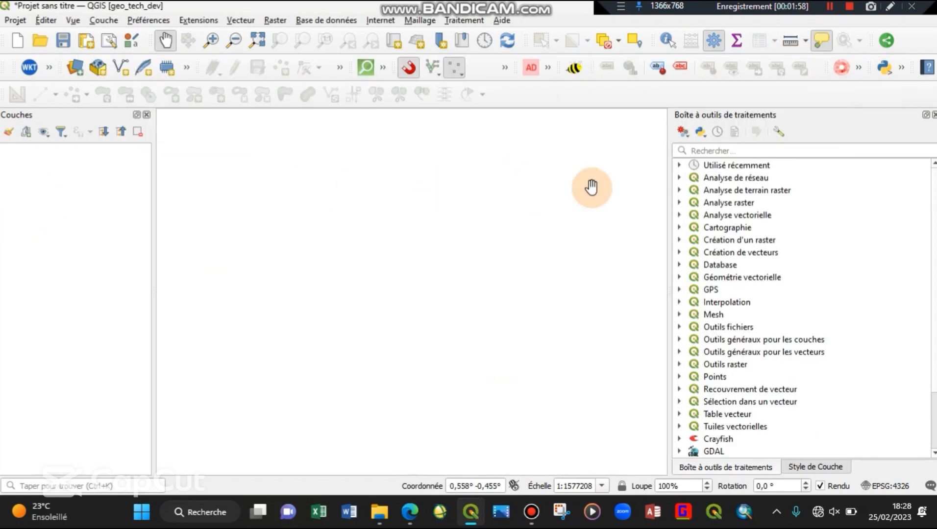
Step: Load the N11W011_FABDEM_V1-0 and N11W012_FABDEM_V1-0 rasters from the UGP Falémé folder in File Explorer and collapse their legends
mouse_move(377, 520)
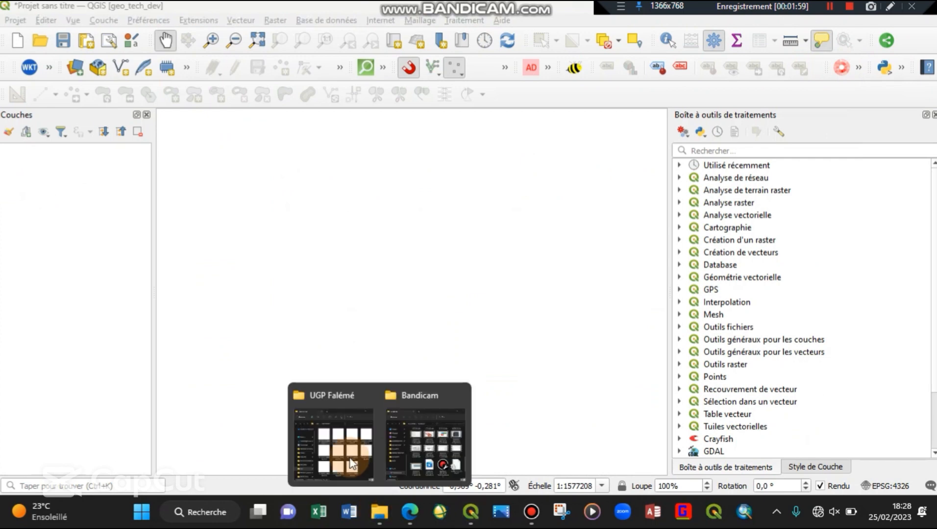
left_click(340, 447)
left_click_drag(536, 223, 166, 221)
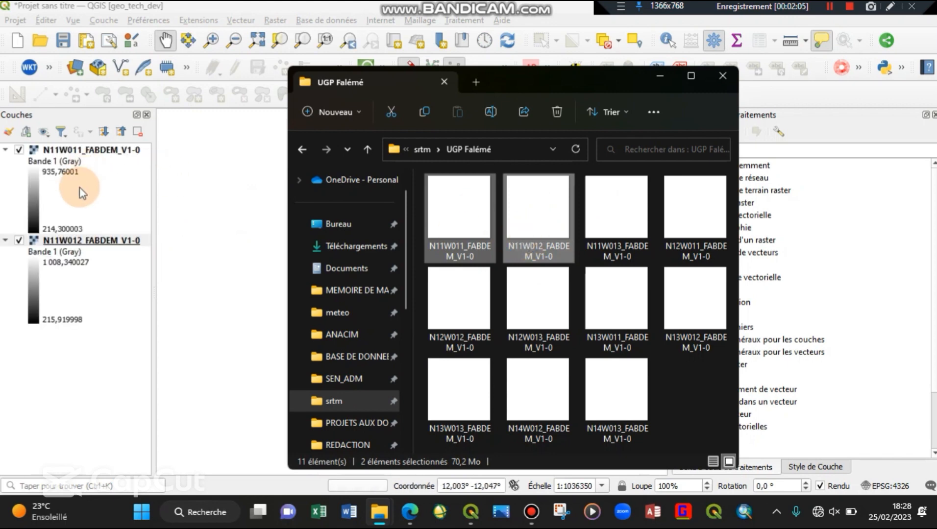
left_click(122, 132)
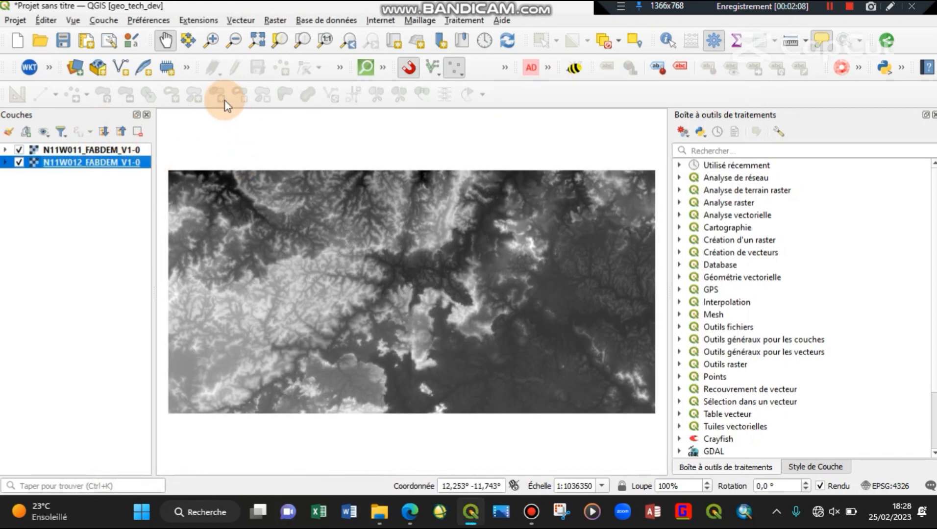
Step: Create a temporary point layer named exutoire in EPSG:32628 - WGS 84 / UTM zone 28N
left_click(169, 70)
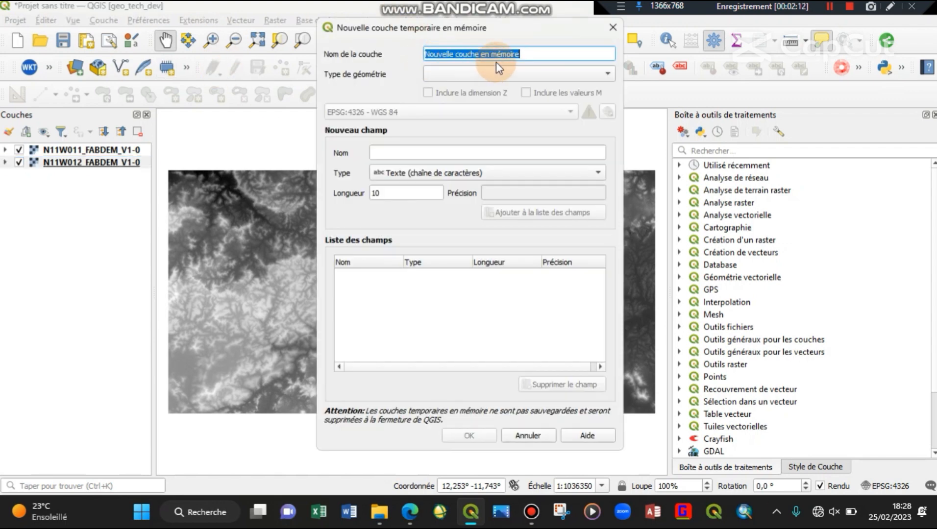
type("exu")
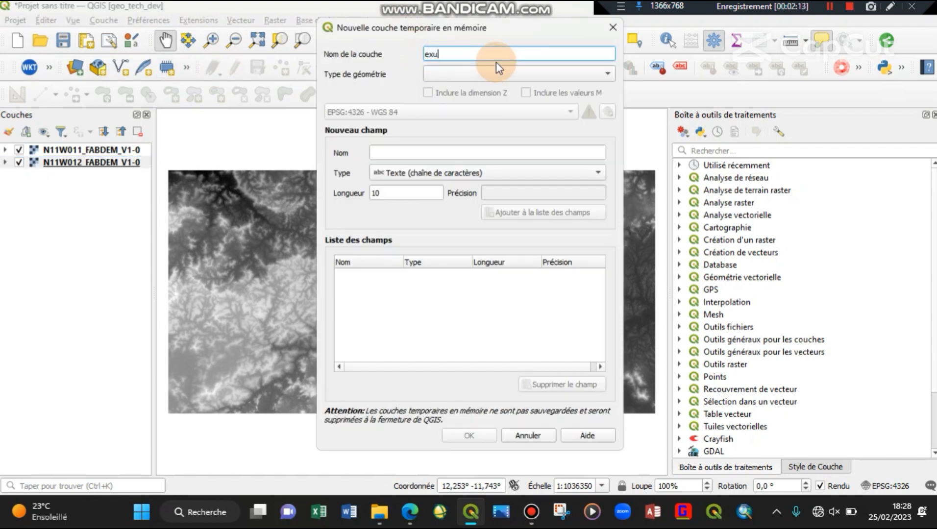
type("toire")
left_click(505, 72)
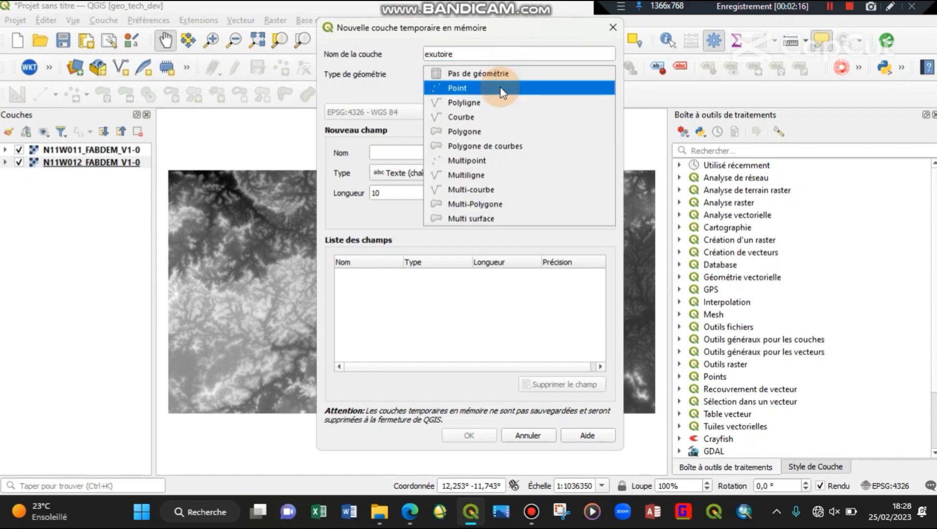
left_click(501, 88)
left_click(486, 111)
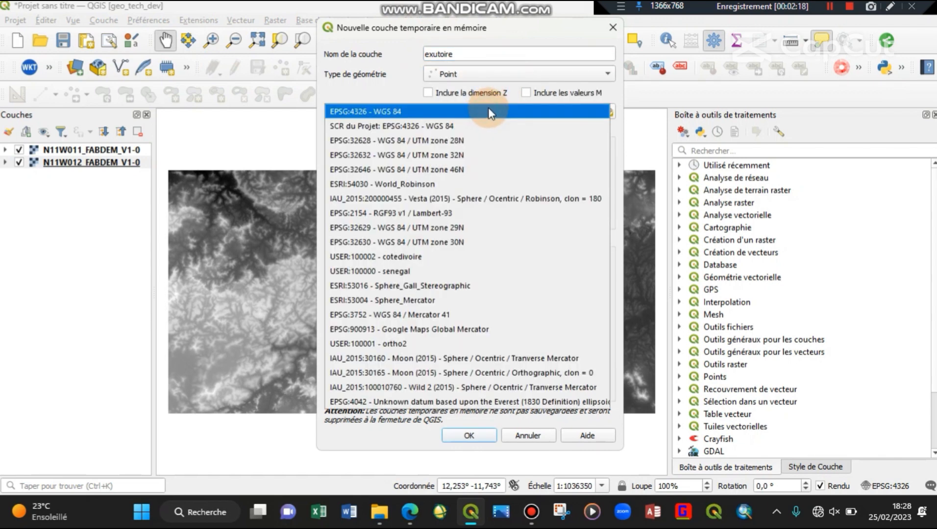
left_click(474, 141)
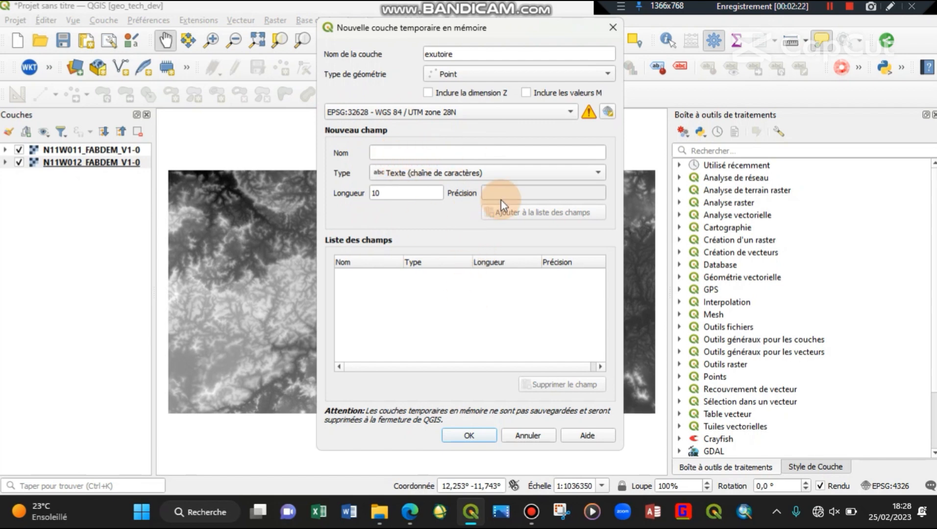
left_click(474, 435)
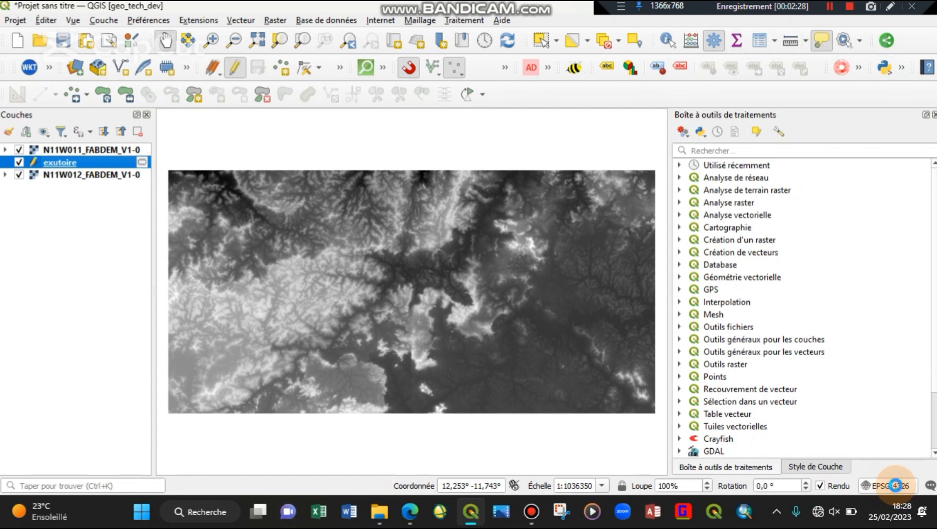
Step: Set the project's coordinate reference system to WGS 84 / UTM zone 28N (EPSG:32628)
left_click(896, 485)
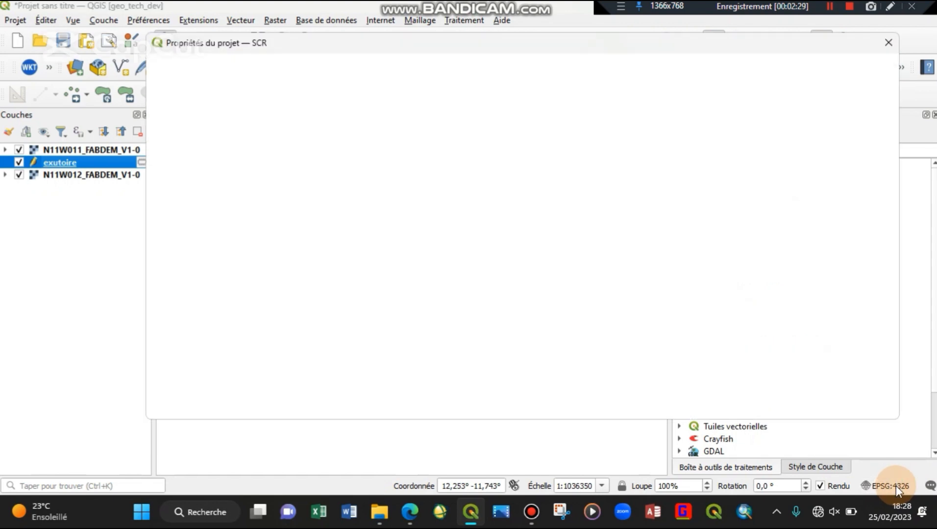
left_click(765, 143)
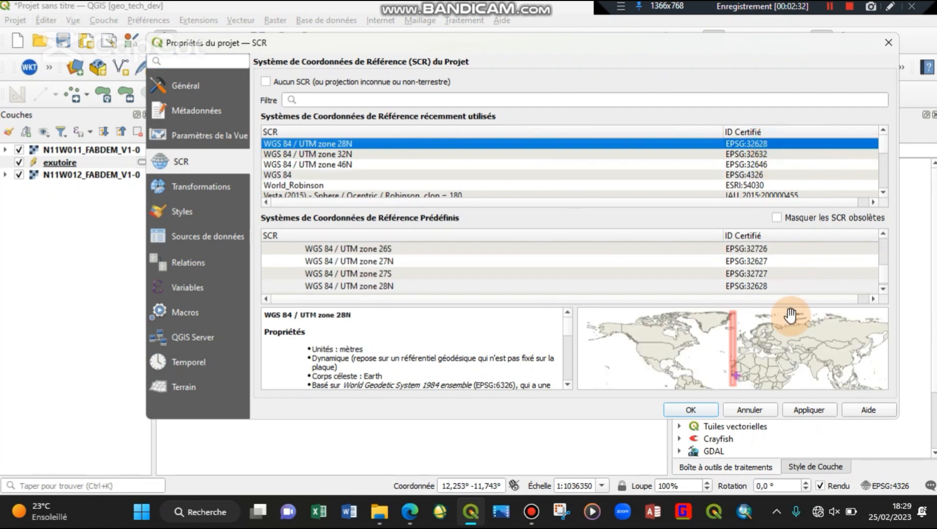
left_click(710, 408)
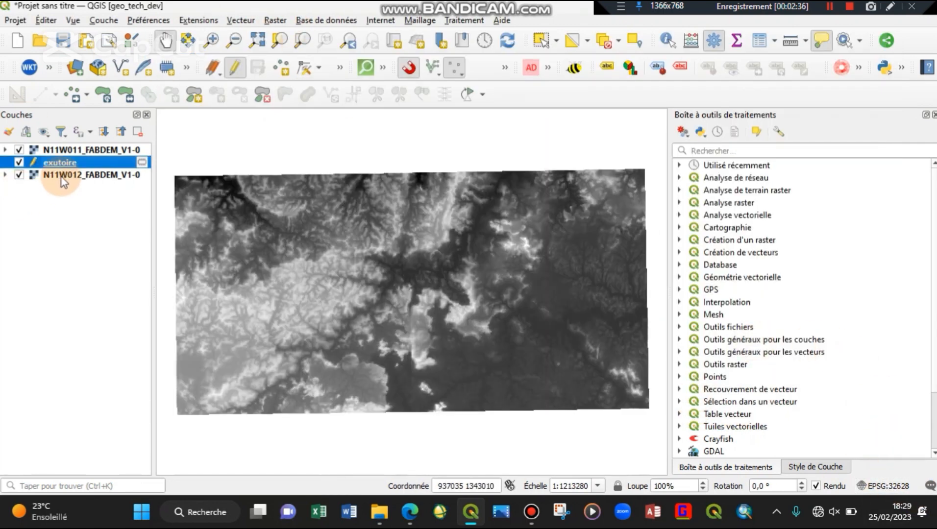
Step: Move the exutoire layer above both elevation rasters and add an outlet point to it on a dark valley line near the map's centre
left_click_drag(63, 163, 108, 150)
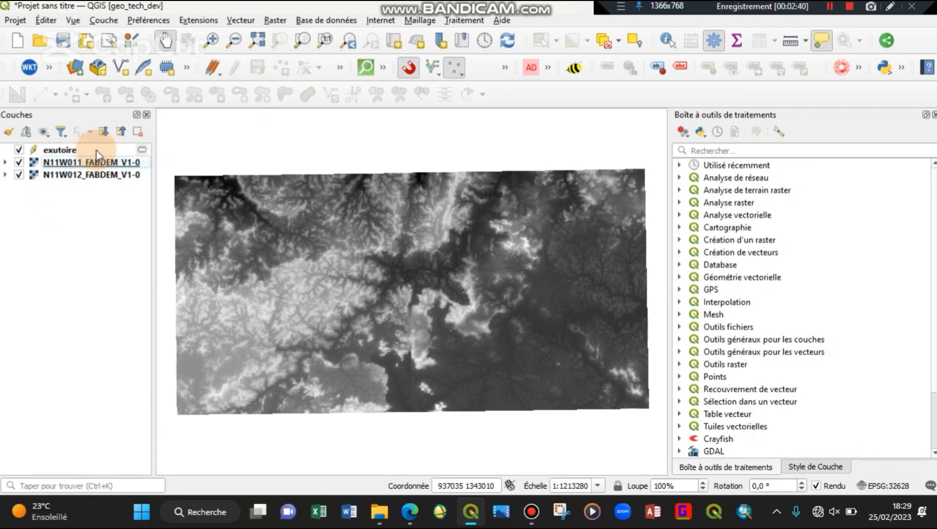
left_click(93, 150)
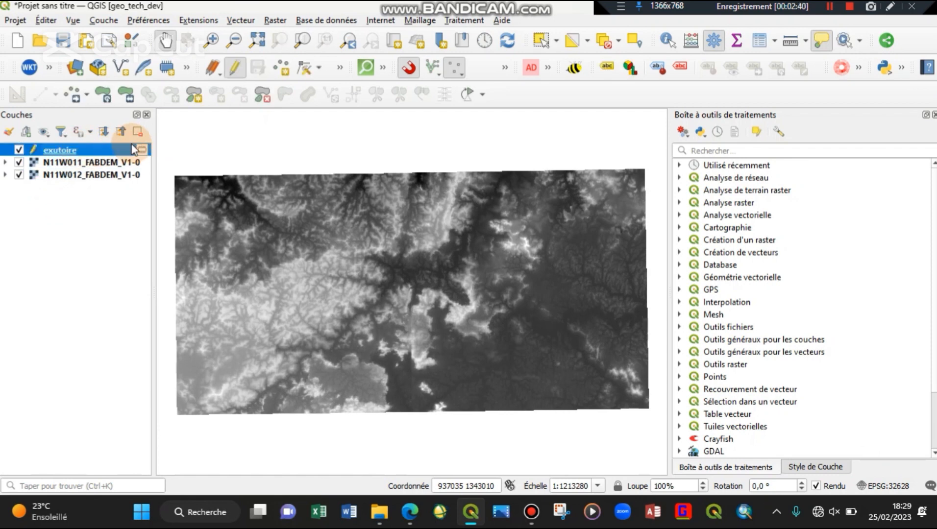
left_click(283, 64)
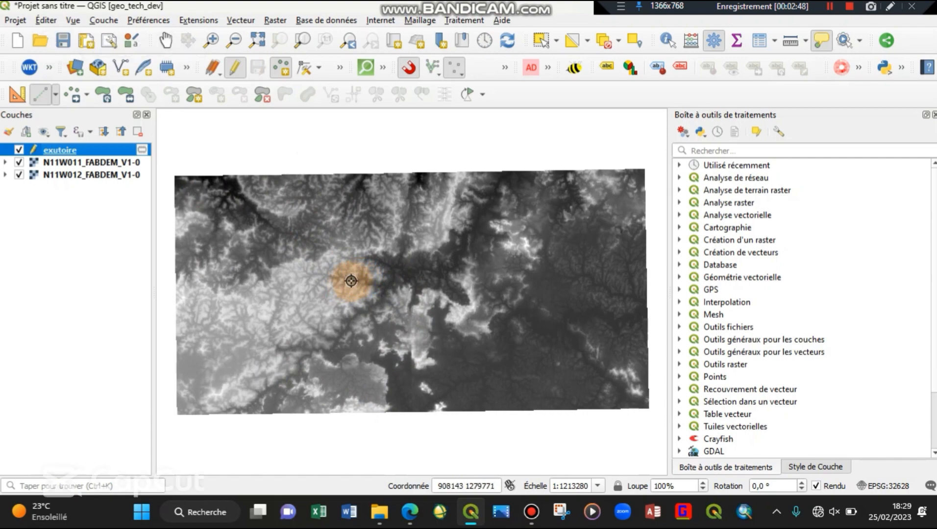
scroll(358, 279, "up", 2)
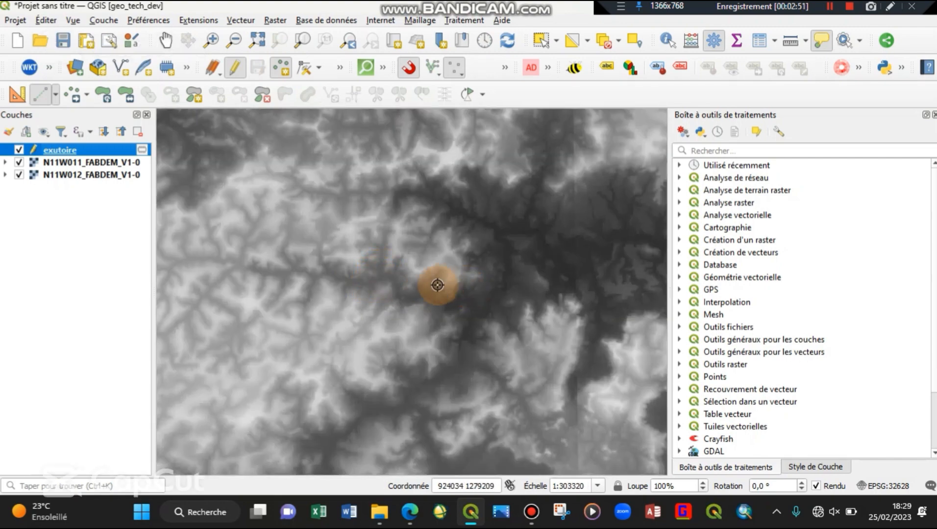
left_click(389, 282)
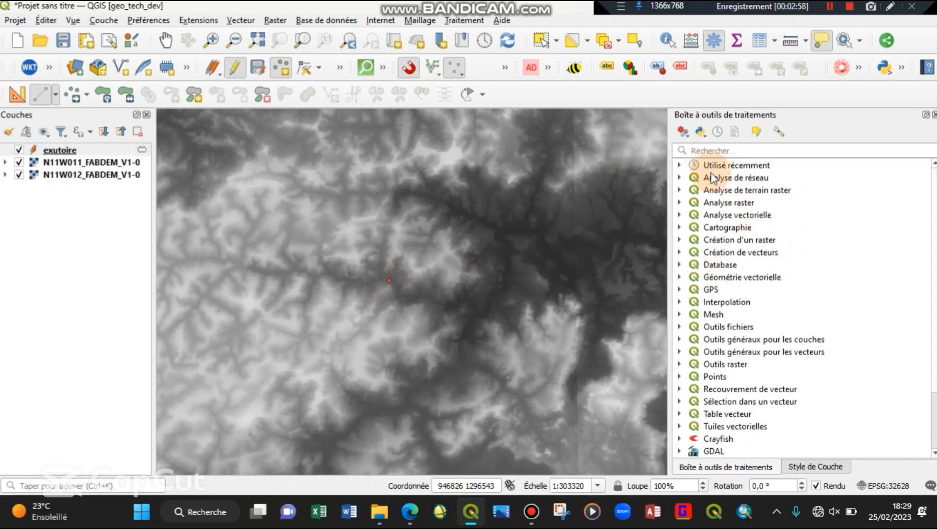
Step: Open the Catchment and river generator model from the project's Catchment models group
scroll(708, 334, "down", 2)
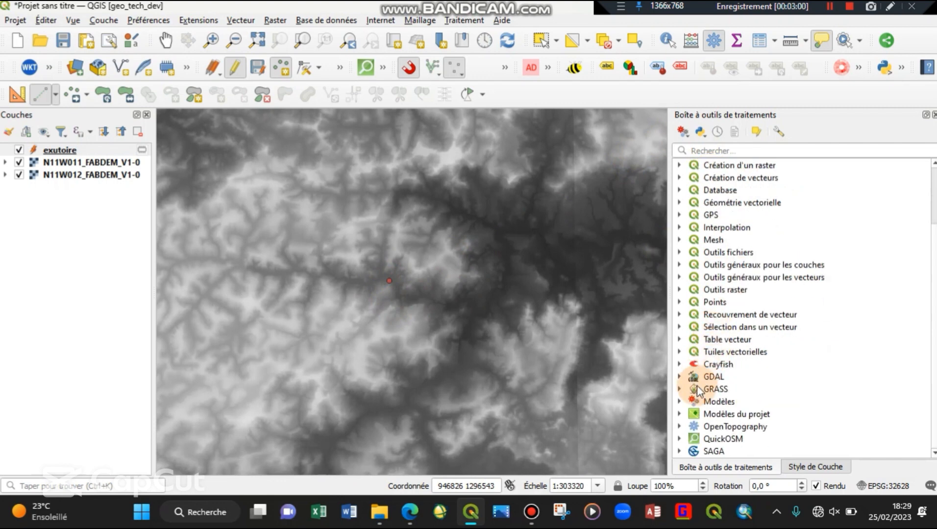
left_click(681, 415)
left_click(693, 425)
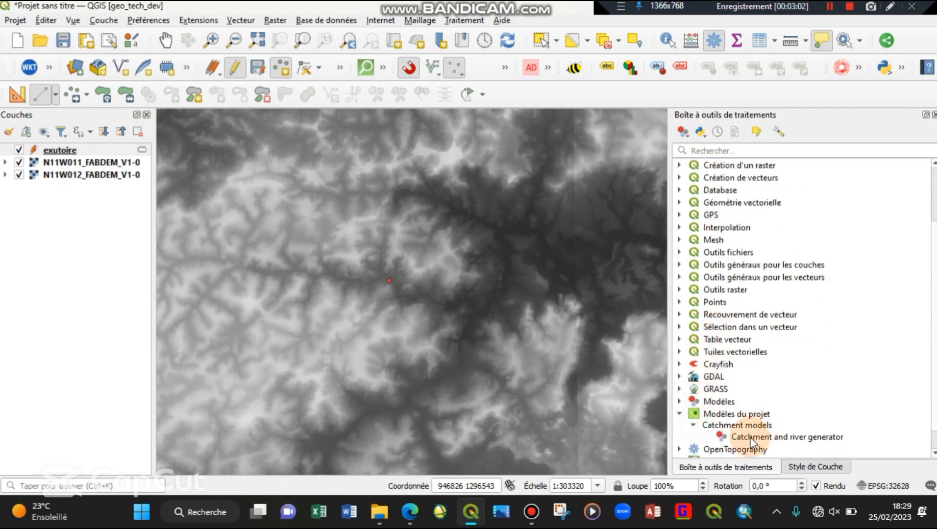
scroll(757, 433, "down", 1)
double_click(773, 414)
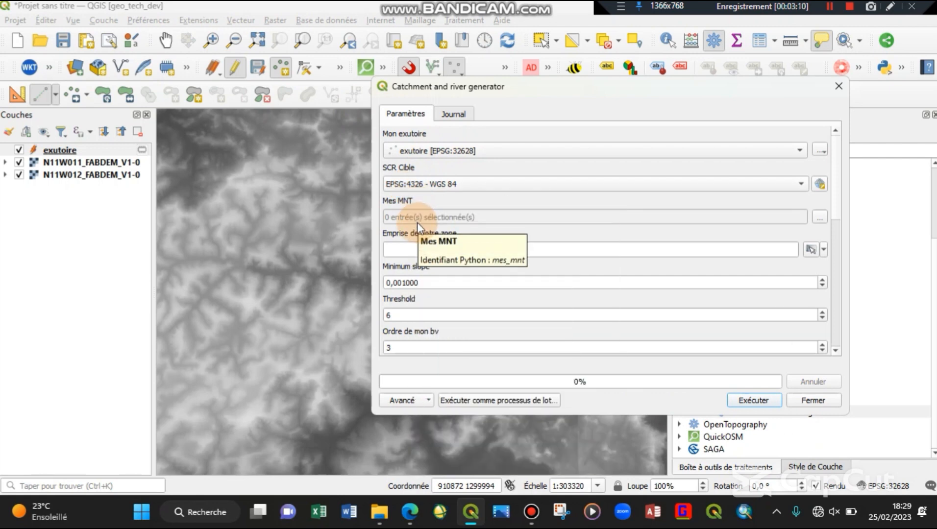
Step: Enlarge the model dialog and select both FABDEM rasters as the Mes MNT inputs
left_click(440, 156)
left_click(441, 156)
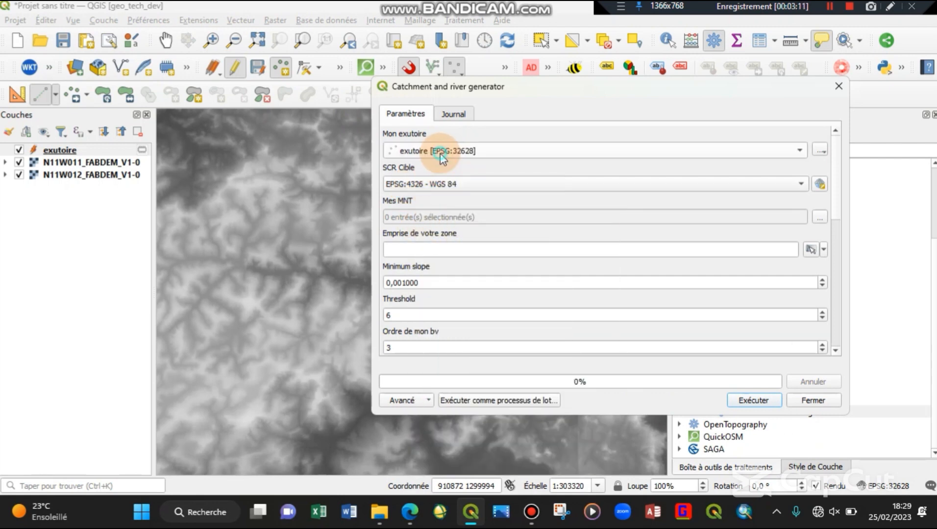
left_click(436, 187)
left_click(437, 188)
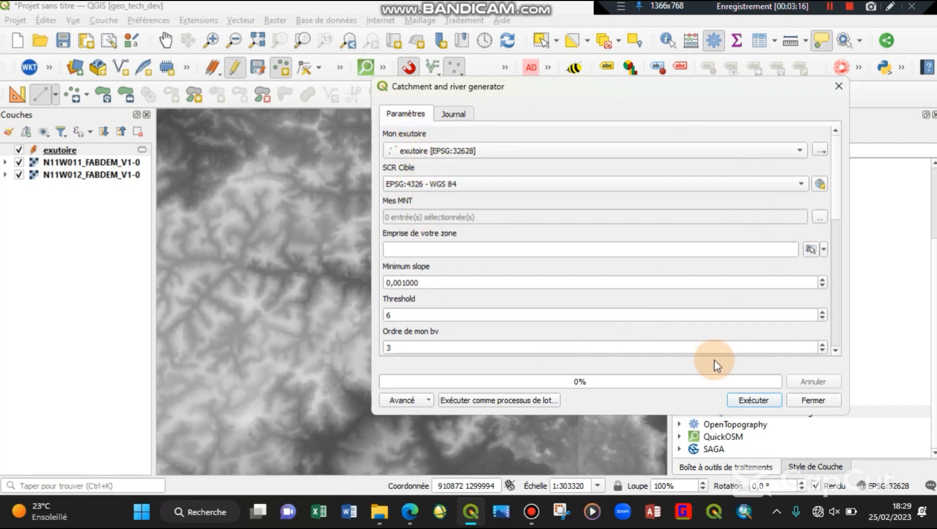
left_click_drag(639, 414, 646, 441)
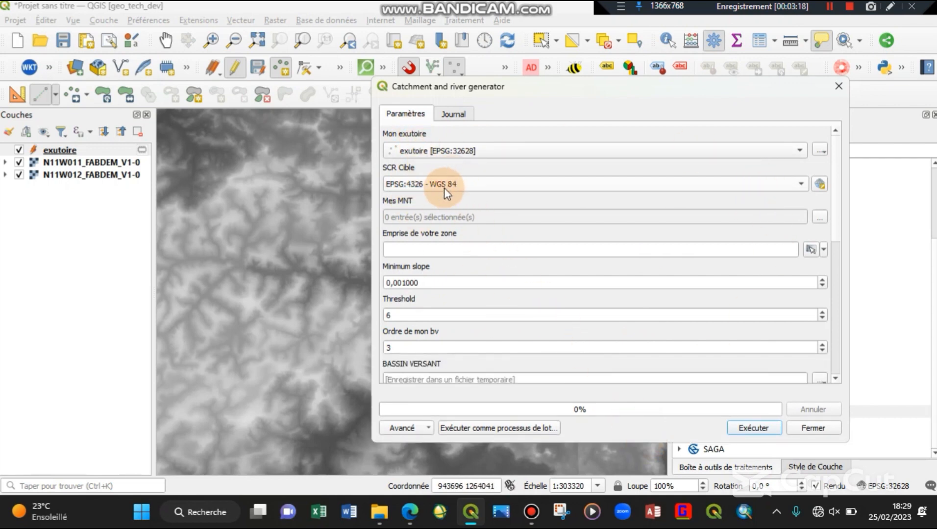
left_click(818, 217)
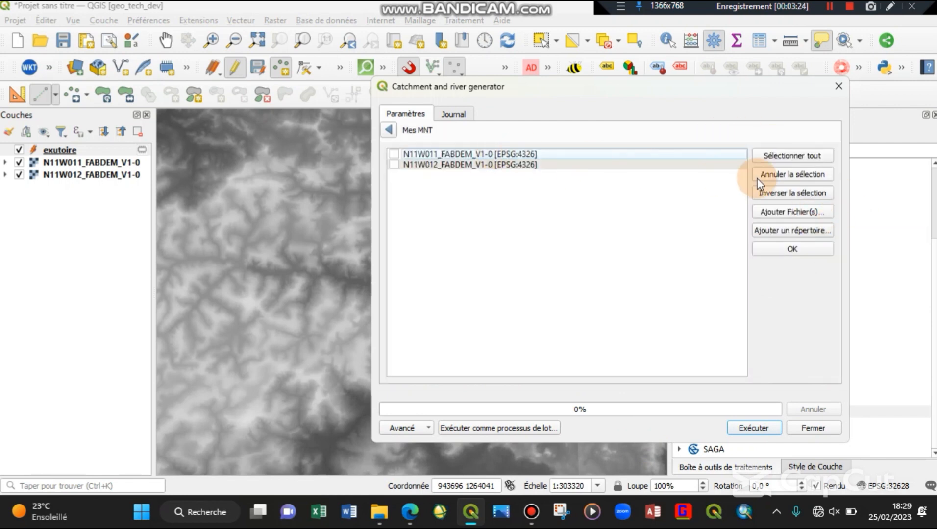
left_click(787, 156)
left_click(793, 250)
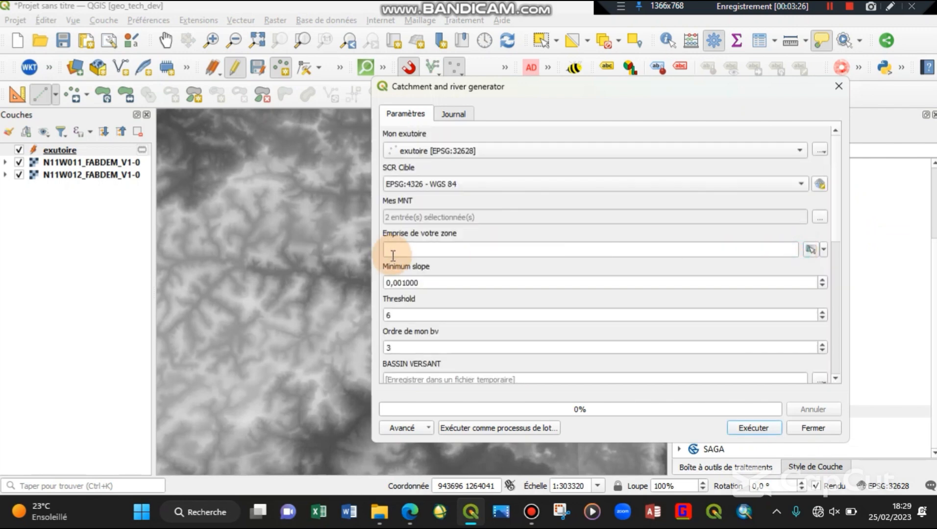
Step: Set the zone extent by drawing a rectangle on the map from about 874918, 1260429 to 926602, 1300556, covering the outlet and the terrain west of it
left_click(811, 251)
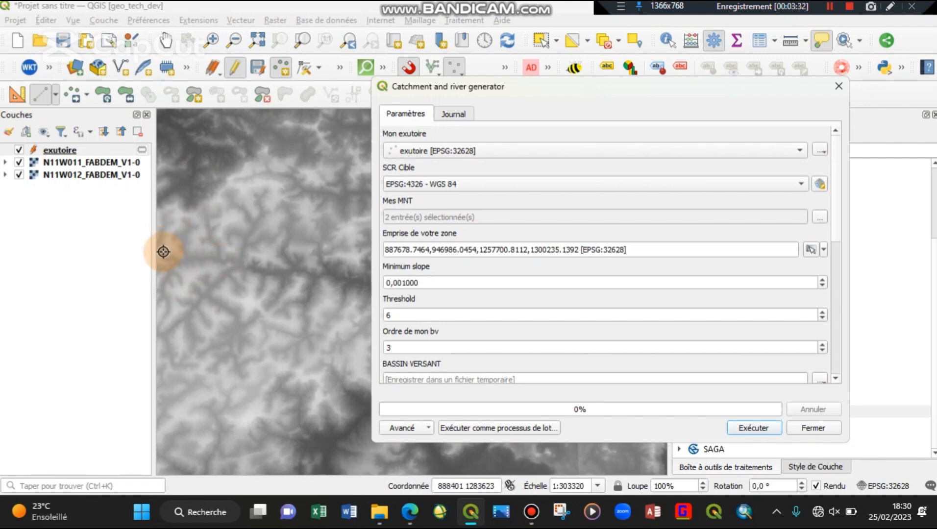
left_click(823, 251)
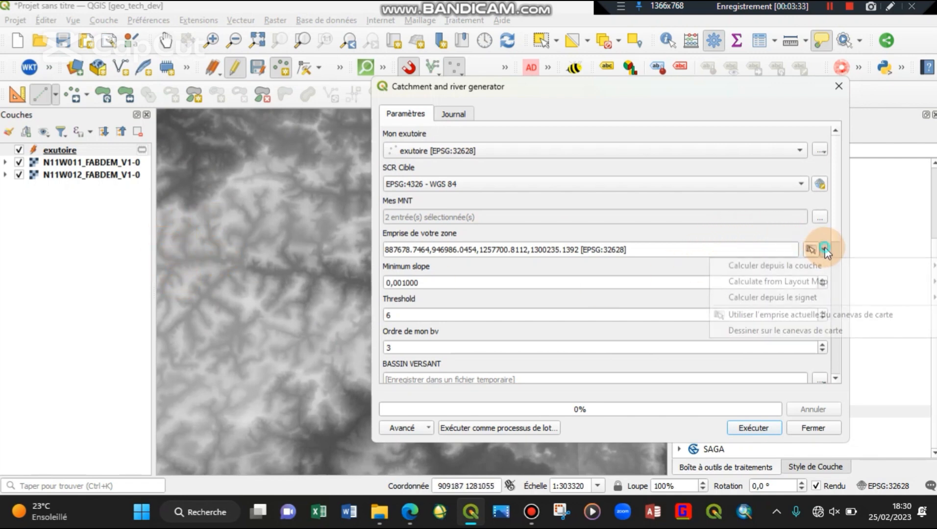
left_click(770, 329)
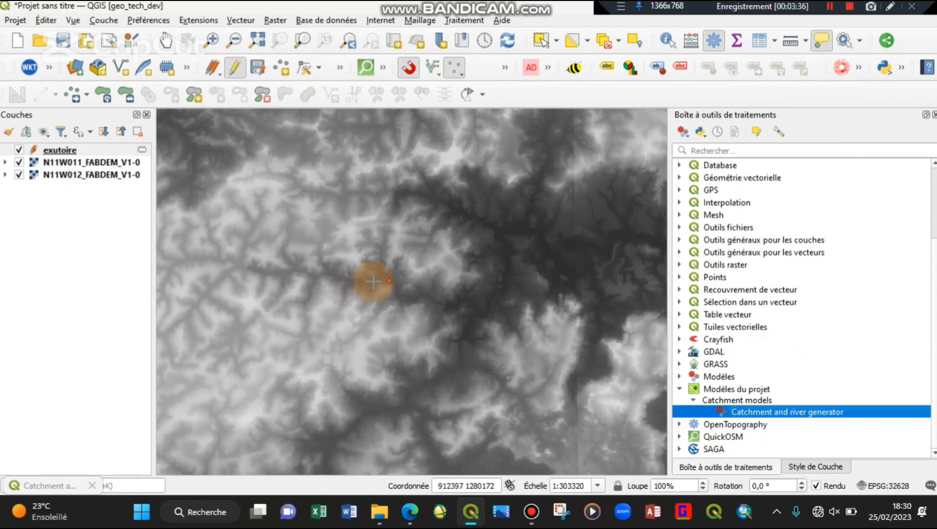
scroll(430, 258, "down", 1)
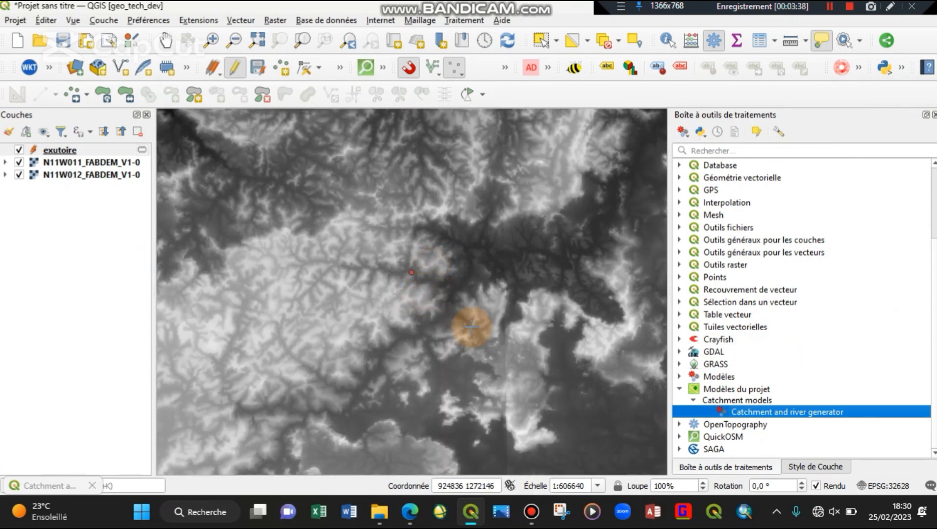
mouse_move(463, 358)
left_mouse_down()
mouse_move(194, 195)
mouse_move(238, 184)
left_mouse_up()
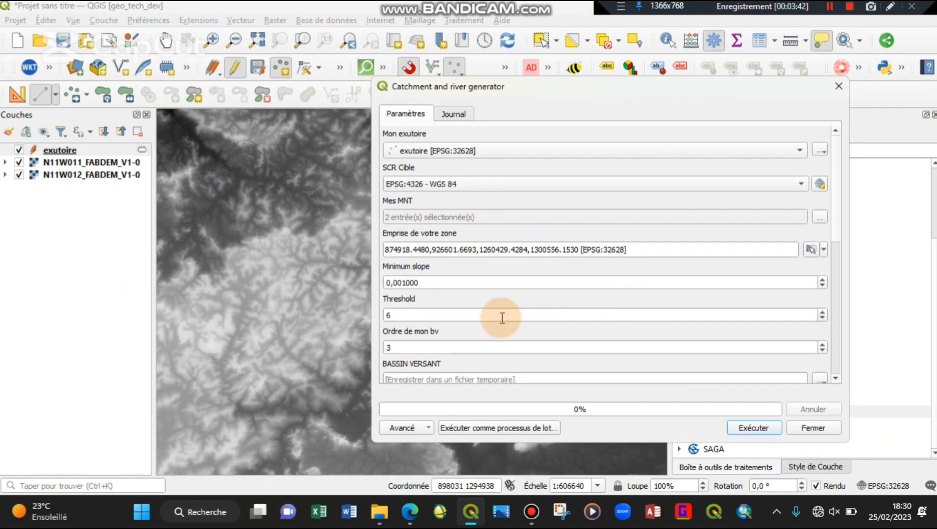
Step: Set SCR Cible to the project CRS, EPSG:32628 - WGS 84 / UTM zone 28N, run the model and close its dialog
scroll(493, 346, "down", 2)
scroll(497, 351, "down", 5)
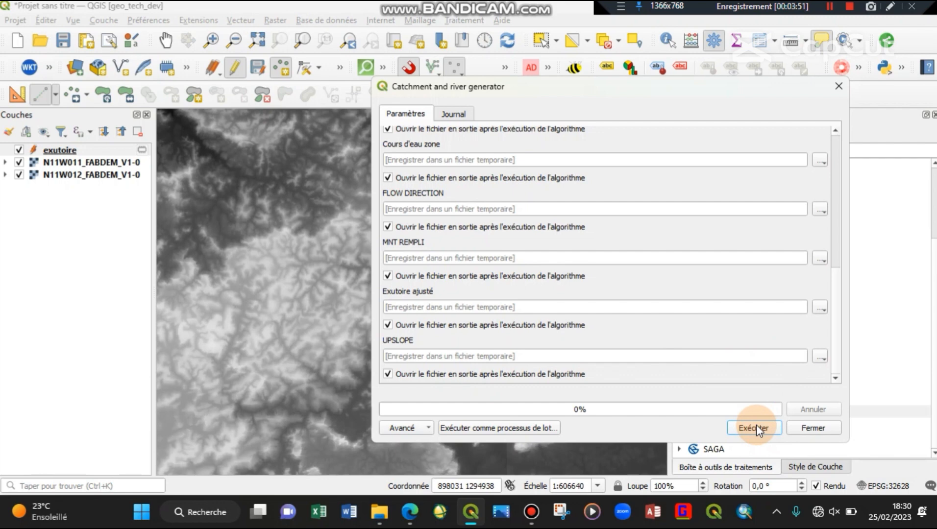
left_click(835, 147)
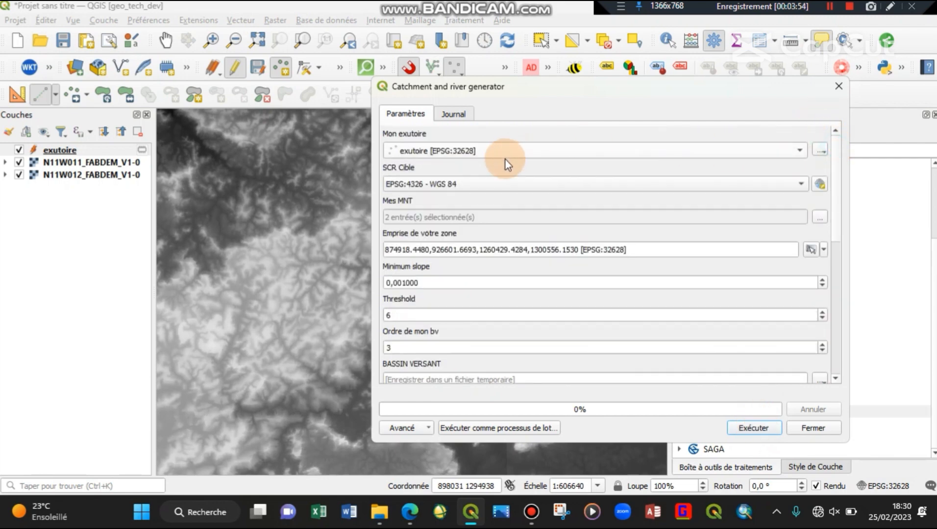
left_click(416, 184)
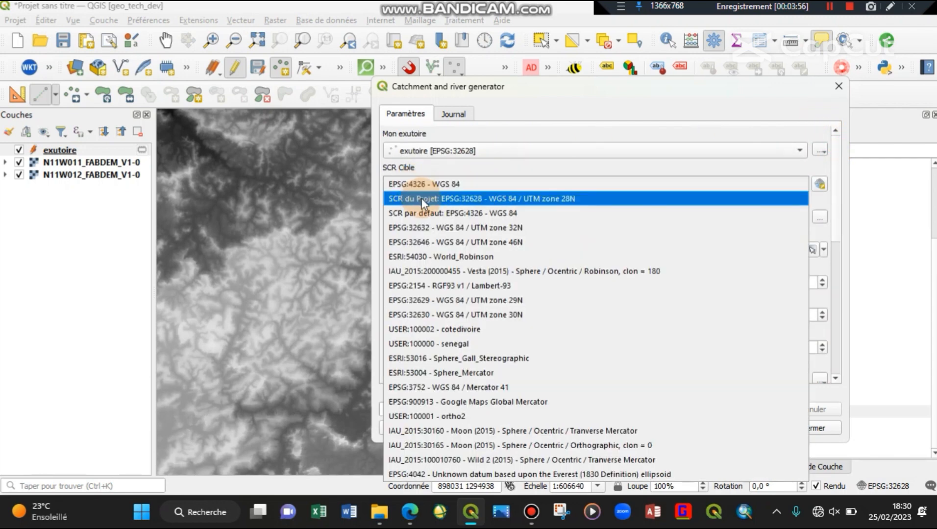
left_click(422, 198)
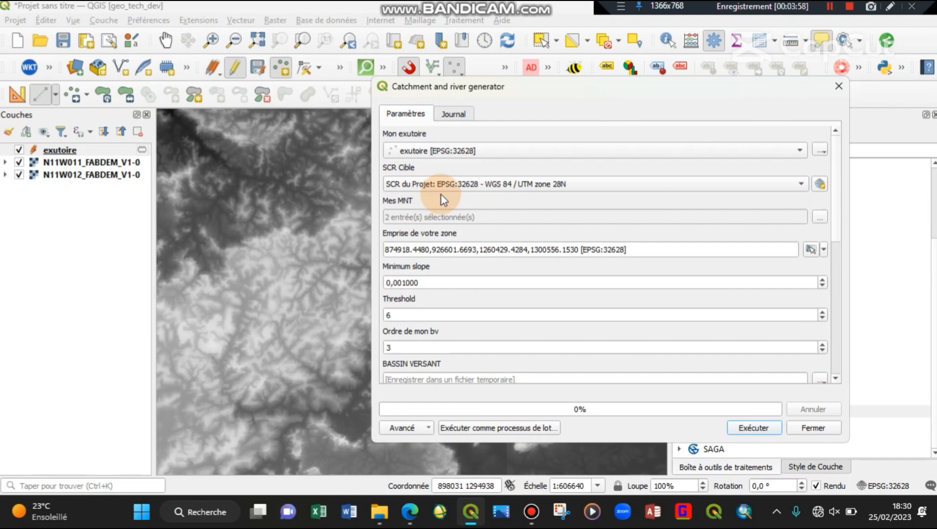
left_click(749, 427)
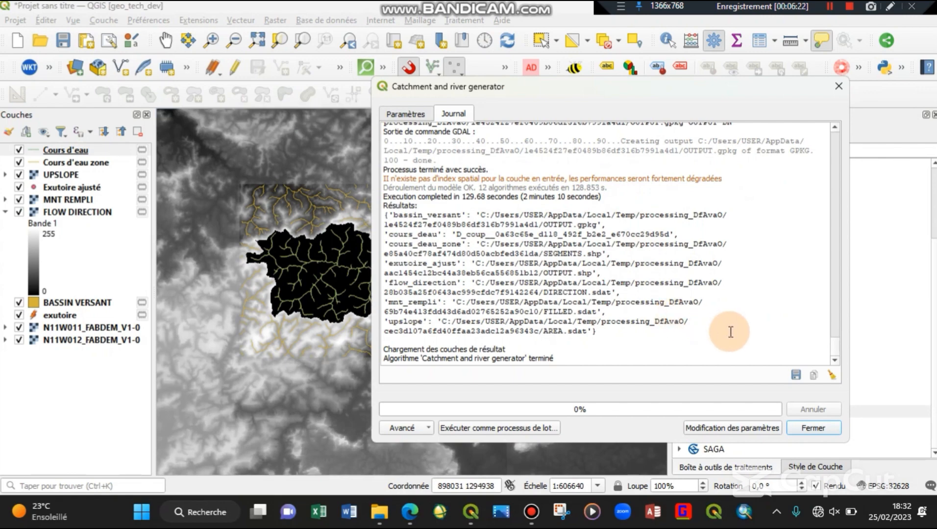
left_click(807, 429)
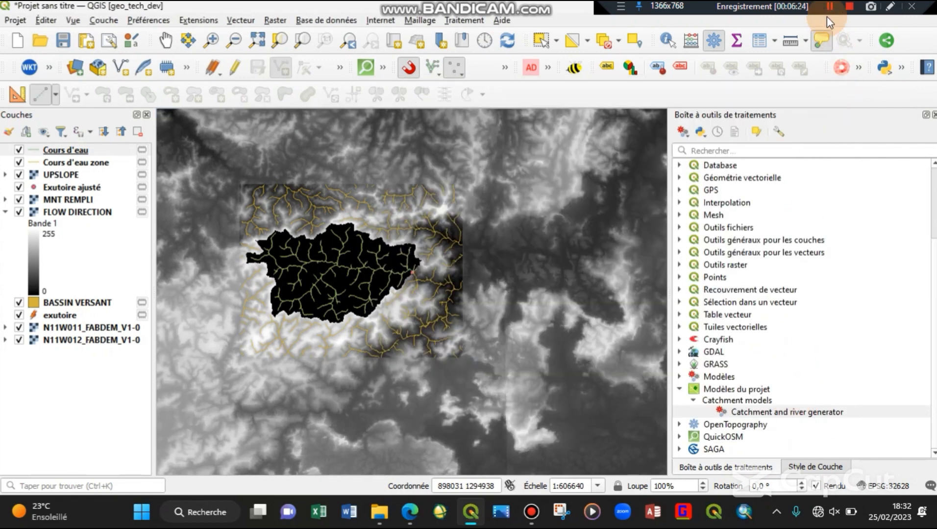
Step: Collapse the FLOW DIRECTION layer's legend and hide the UPSLOPE layer
left_click(829, 6)
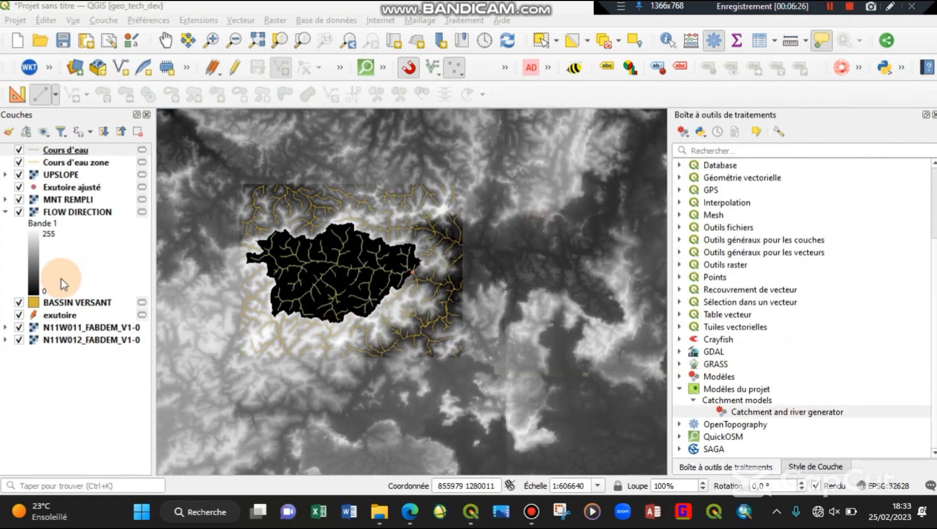
left_click(5, 212)
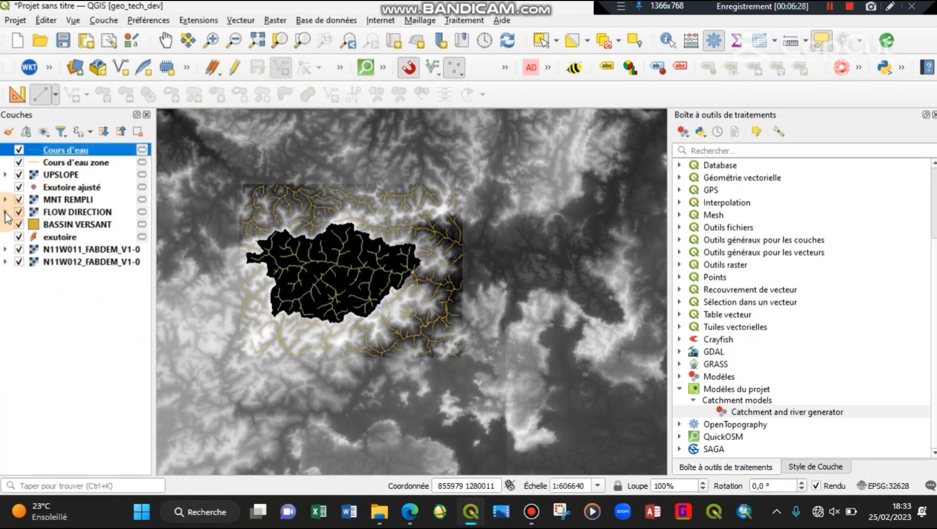
left_click(19, 176)
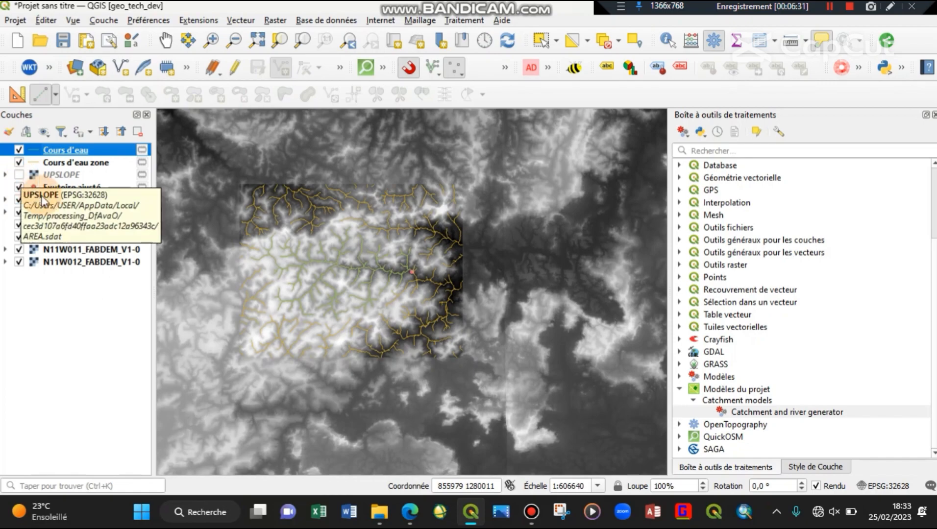